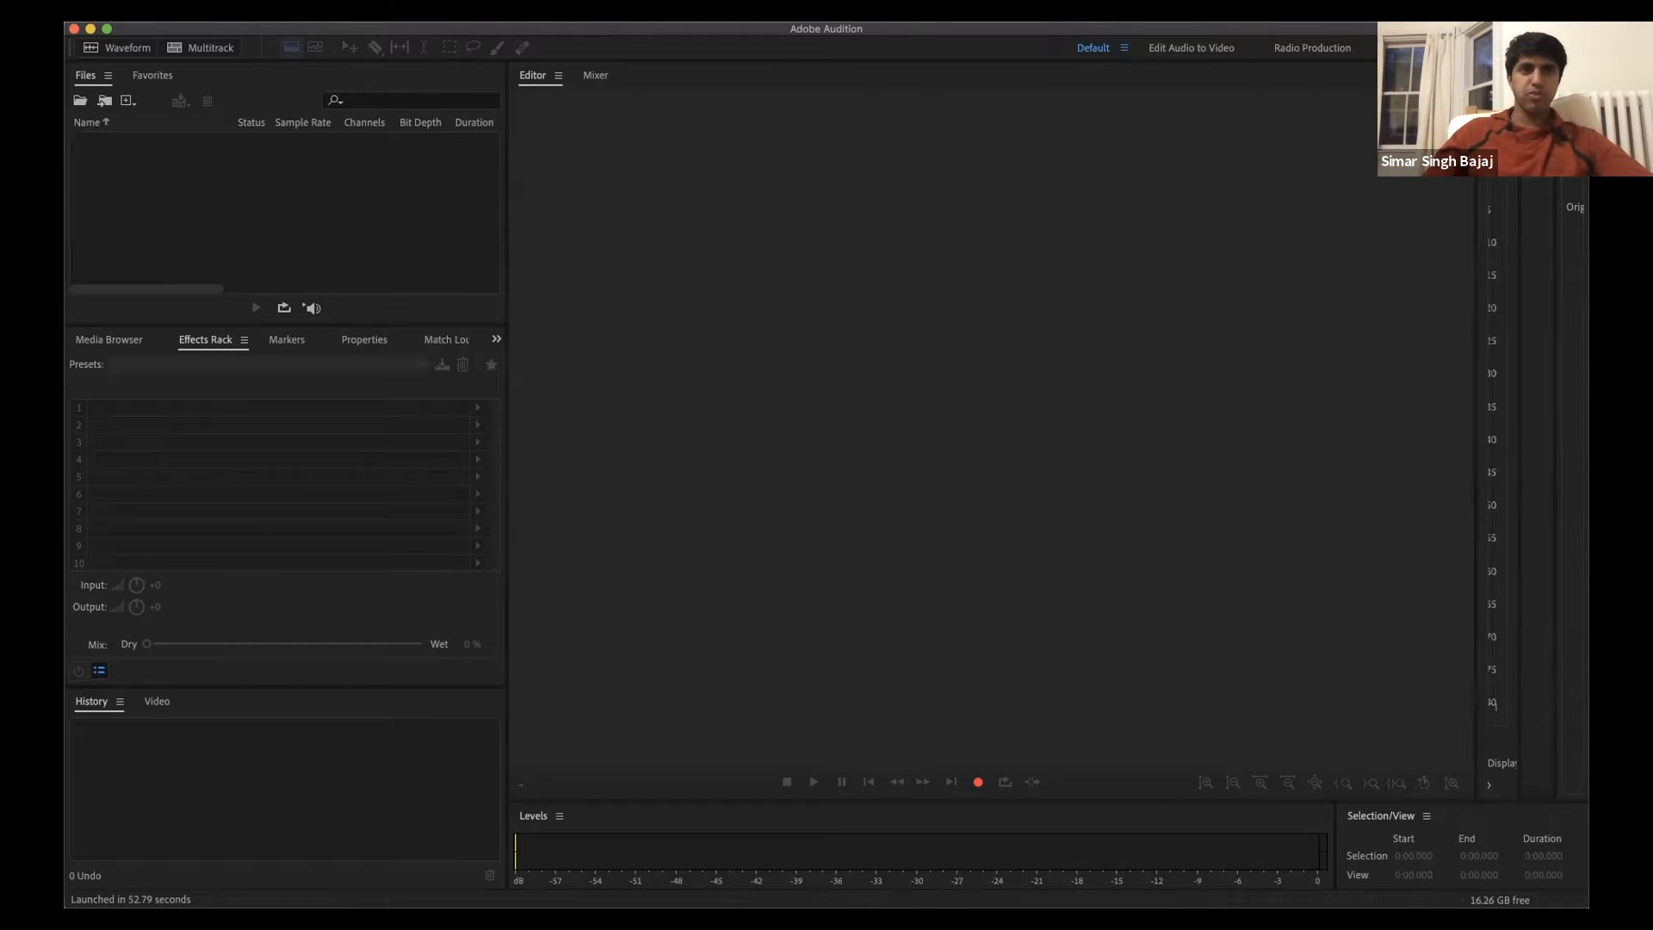
Step: Open the recent session Podcast Template.sesx
click(237, 10)
mouse_move(361, 85)
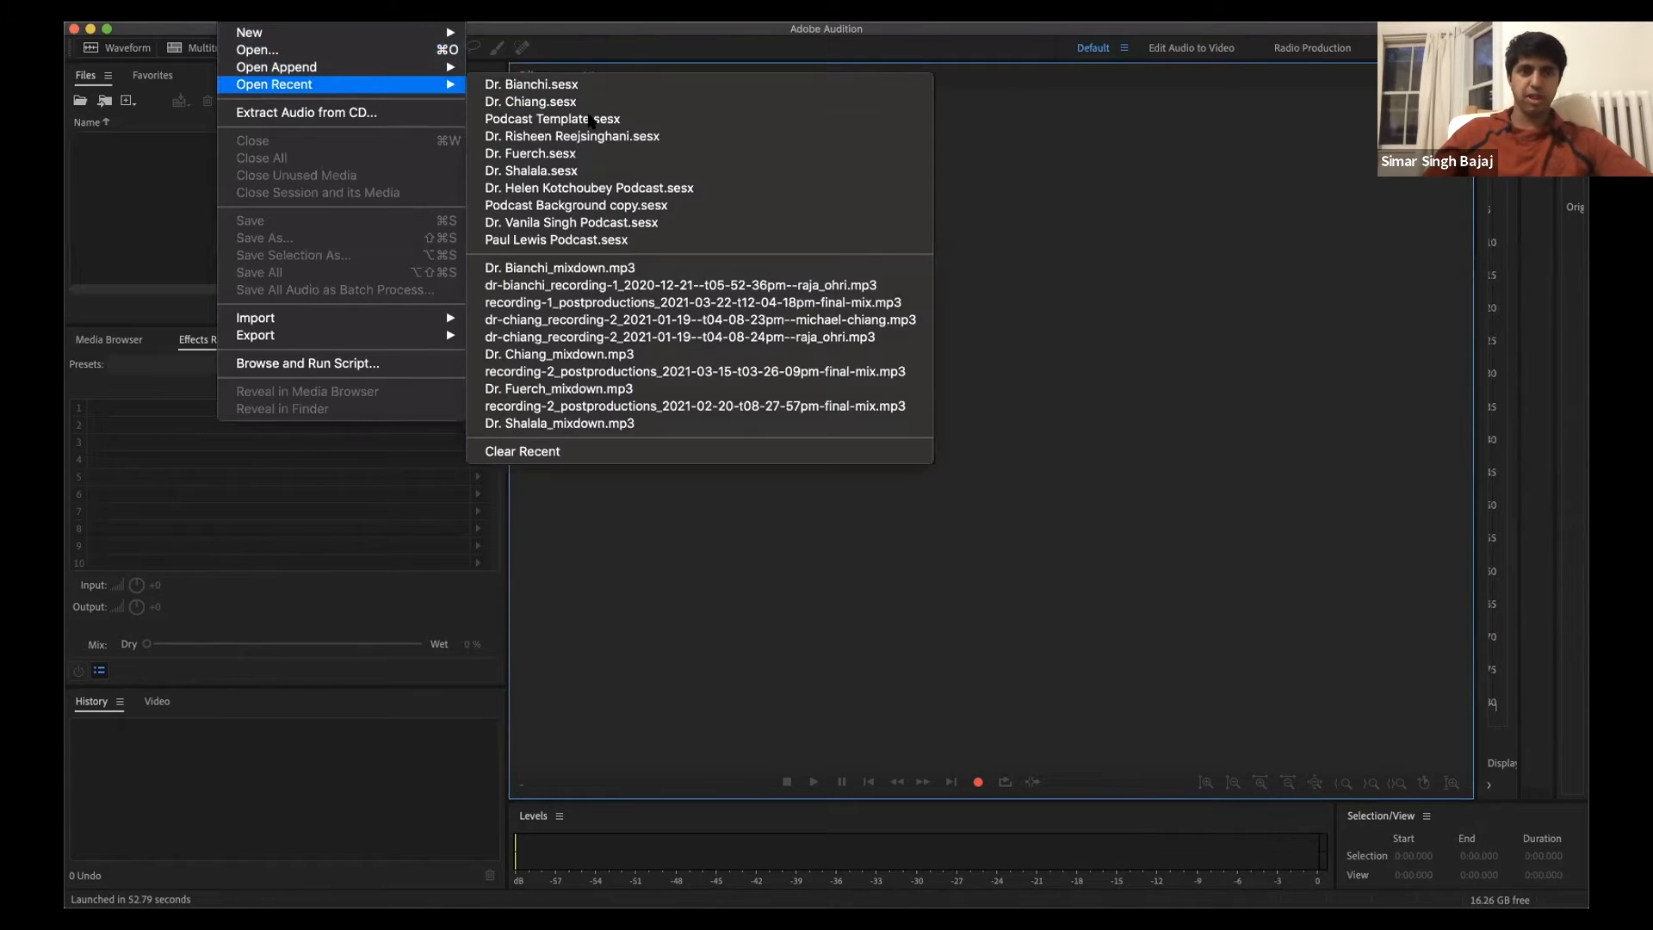
click(593, 122)
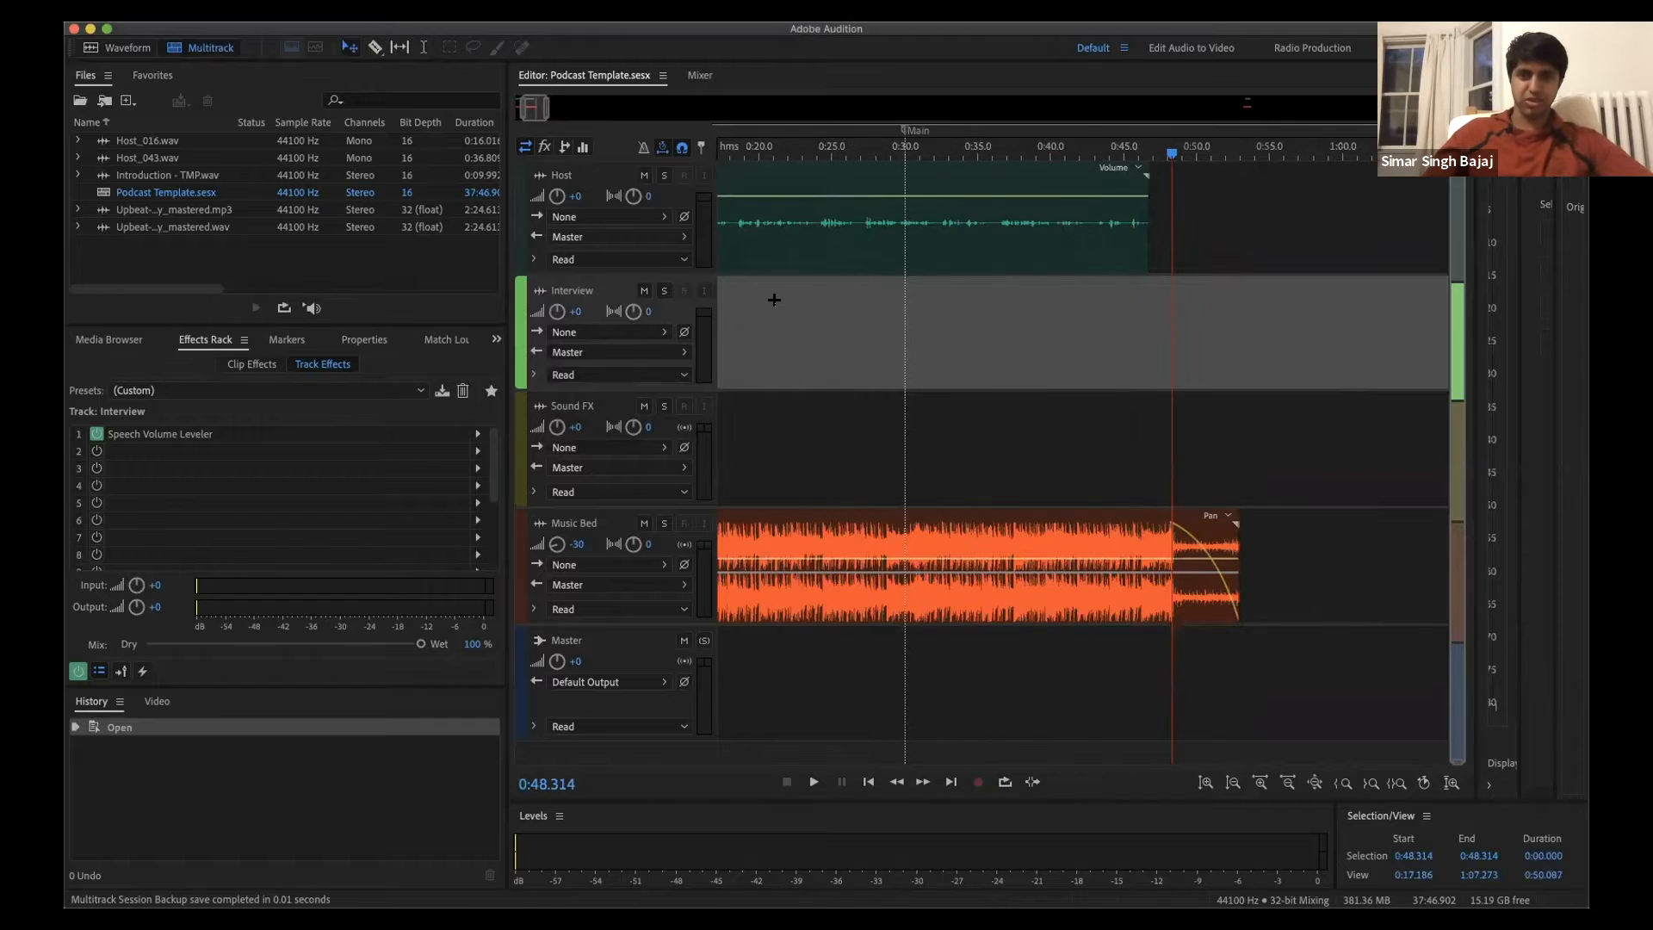
Step: Play the template's opening from 0:00 for about four seconds to hear the introduction clip over the music bed
click(716, 157)
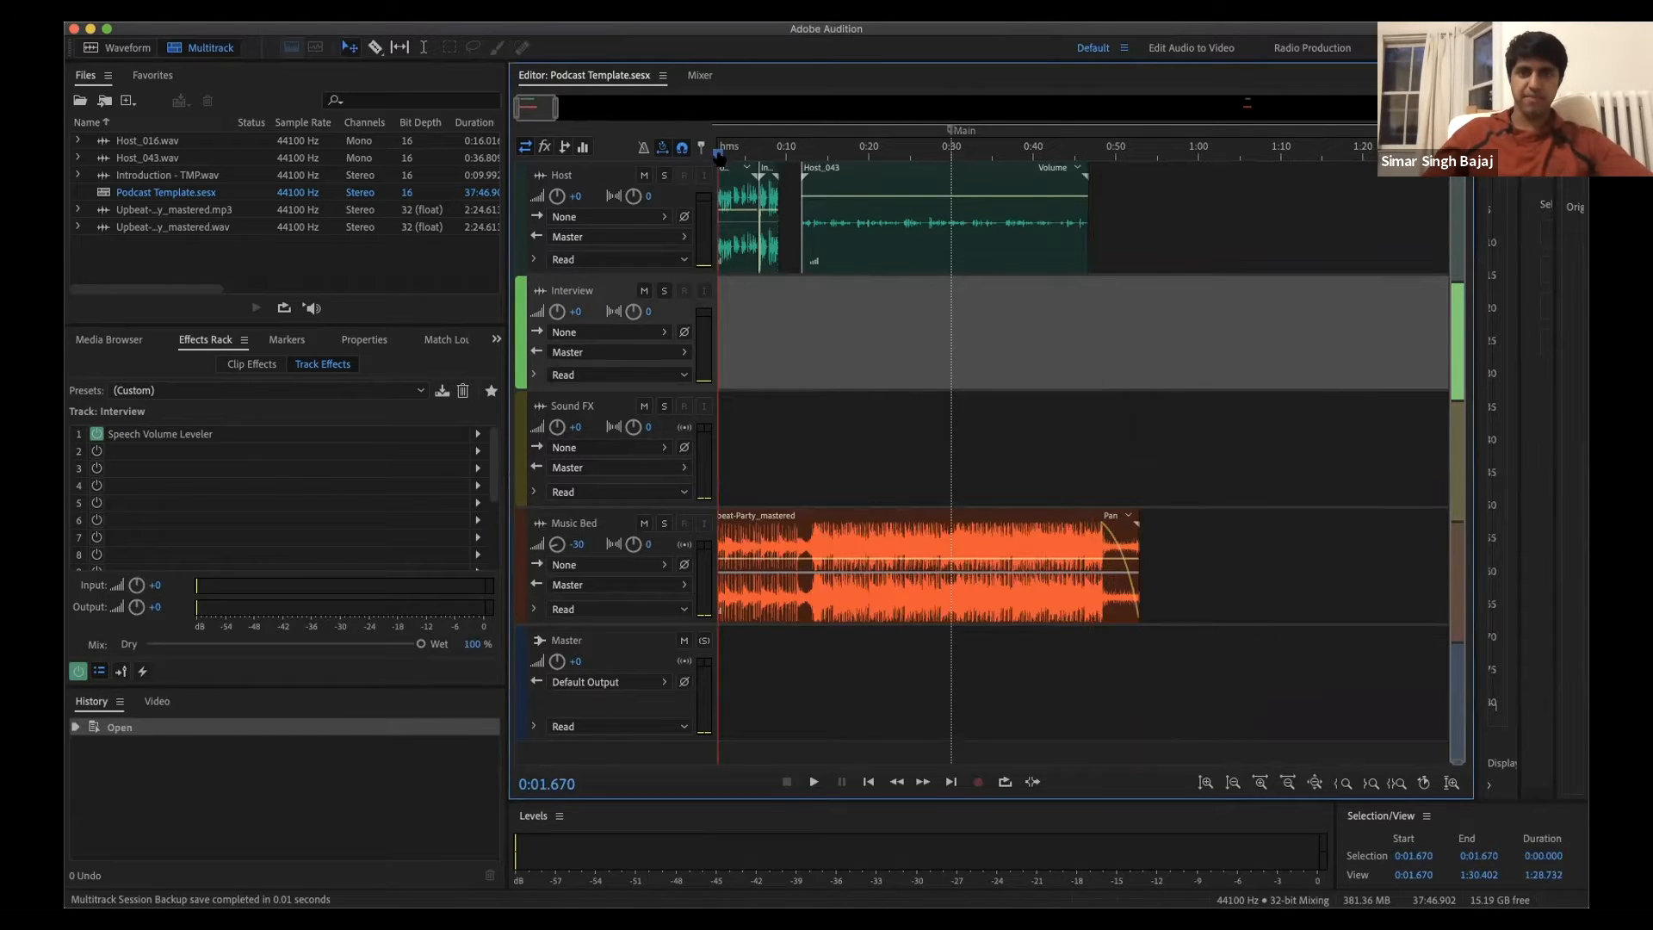
key(Home)
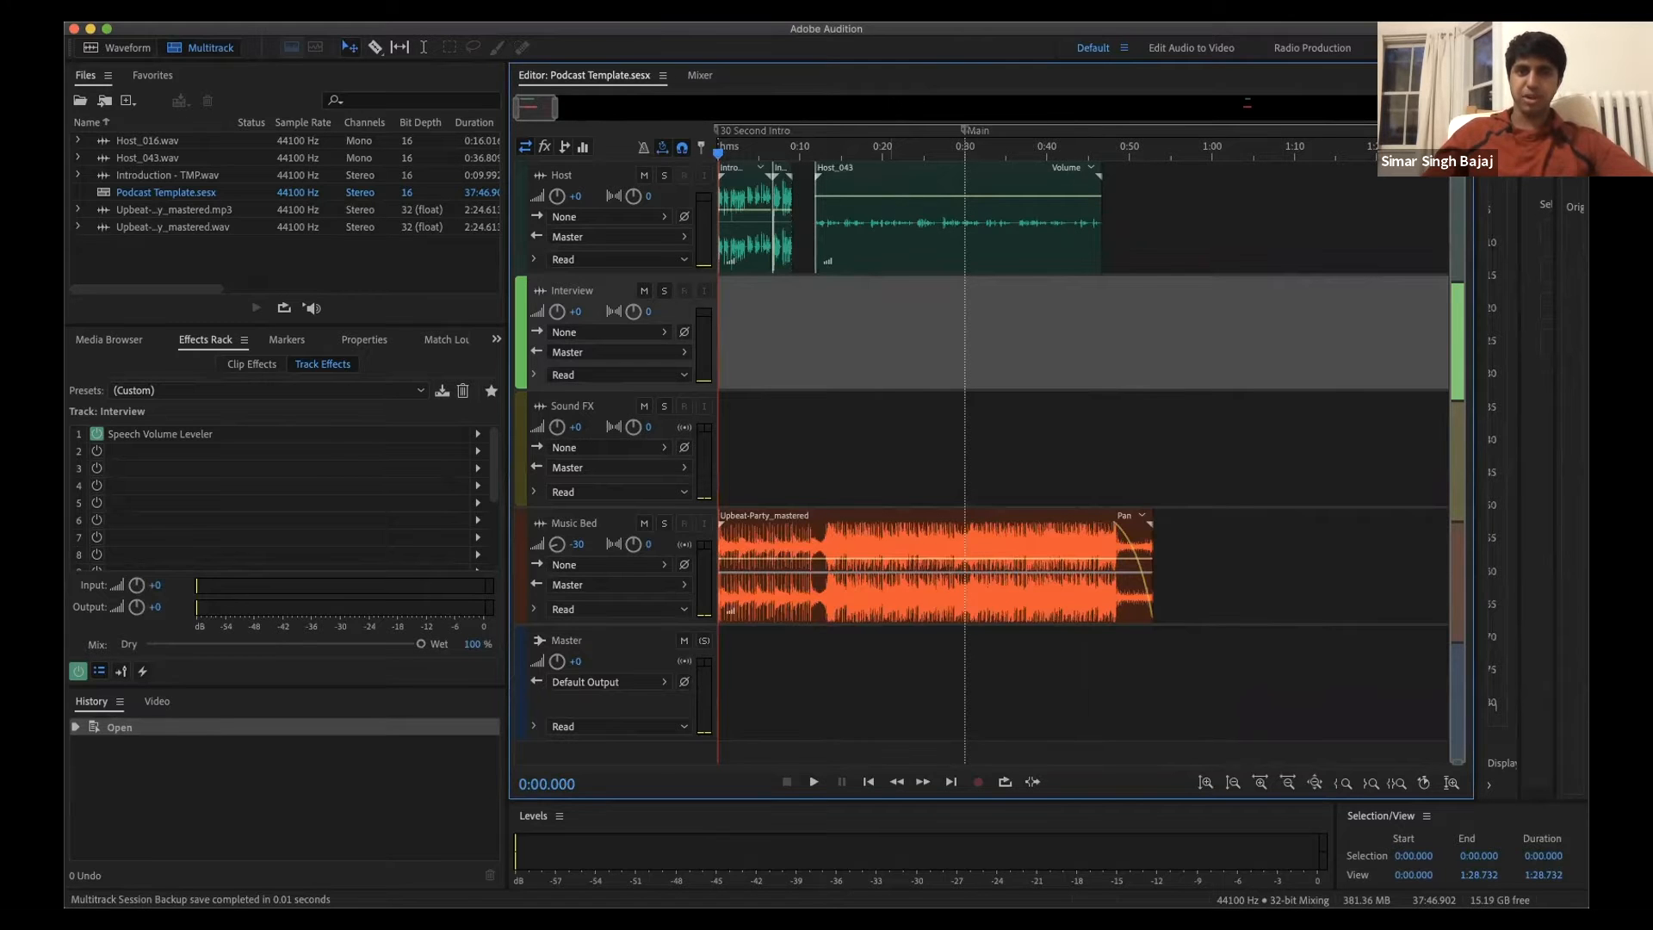
key(space)
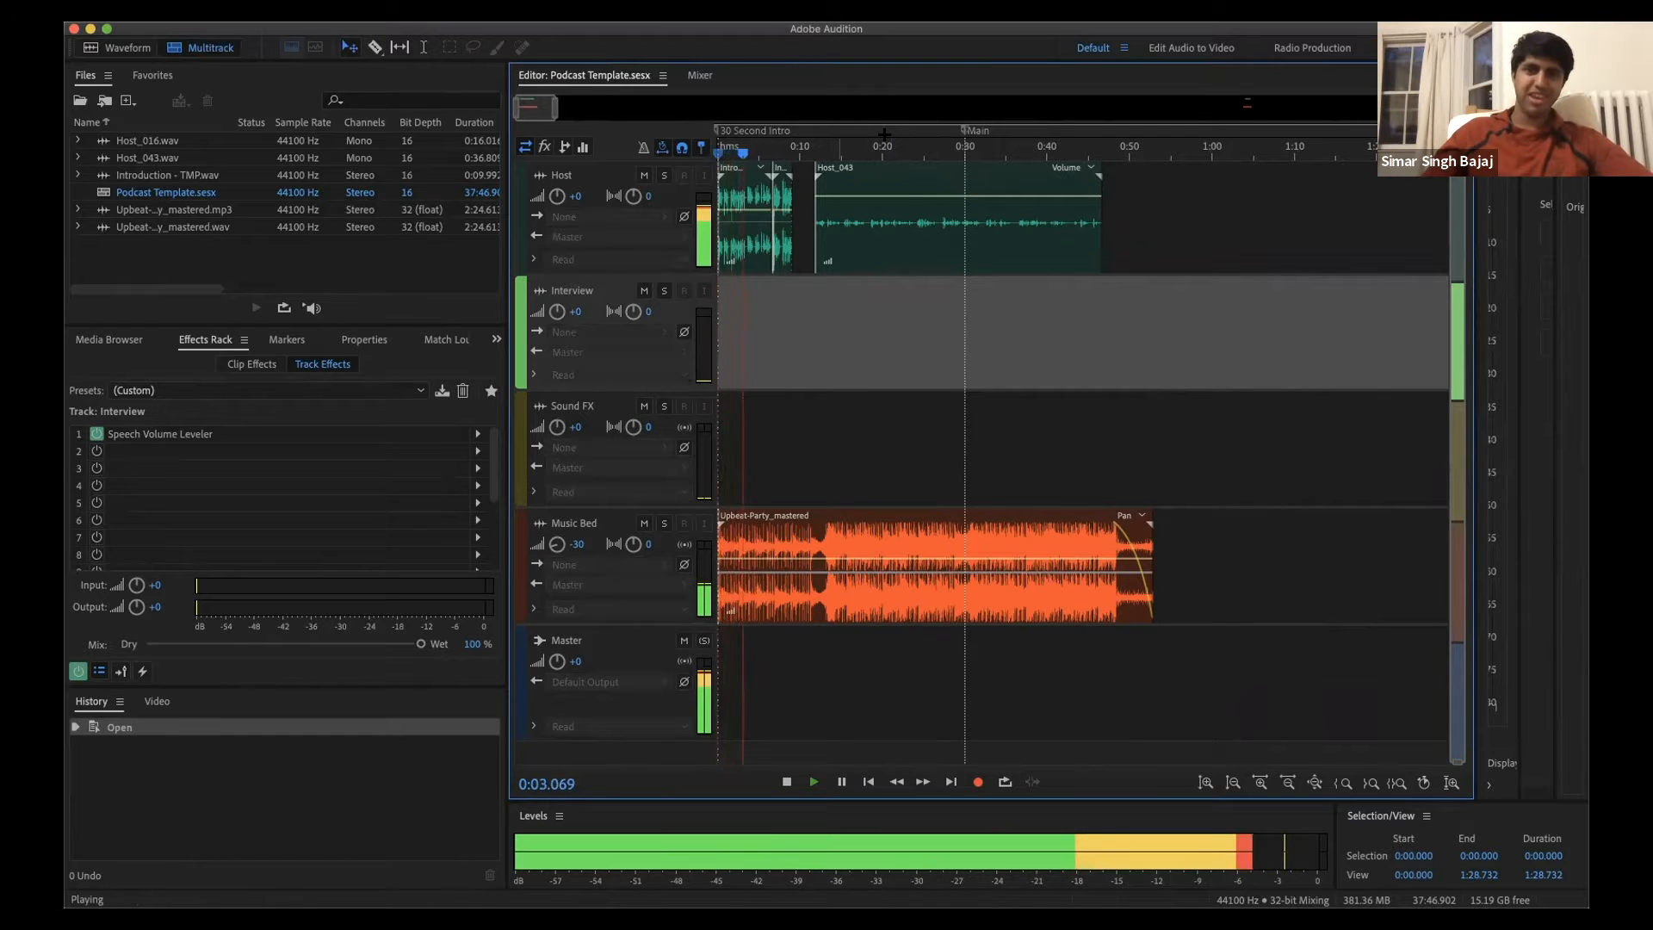
key(space)
scroll(716, 155, up, 2)
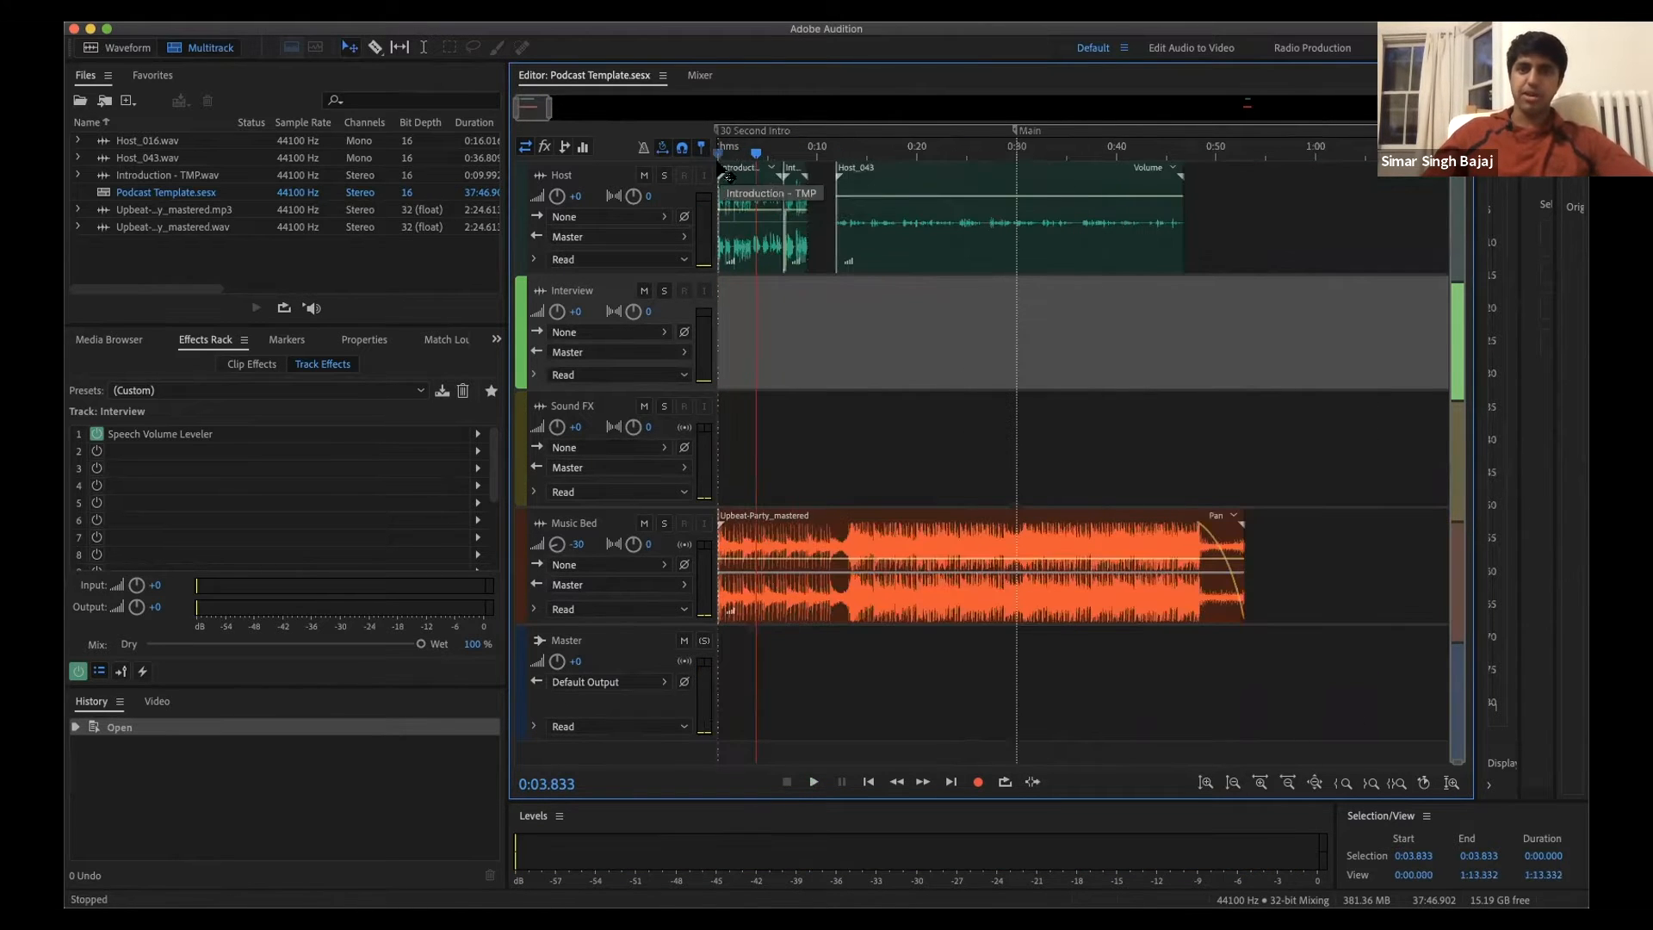
Step: Play short passages of the second introduction clip from about 0:07.6 and of the Host_043 clip from about 0:11.7
click(718, 160)
drag(721, 160, 792, 162)
key(space)
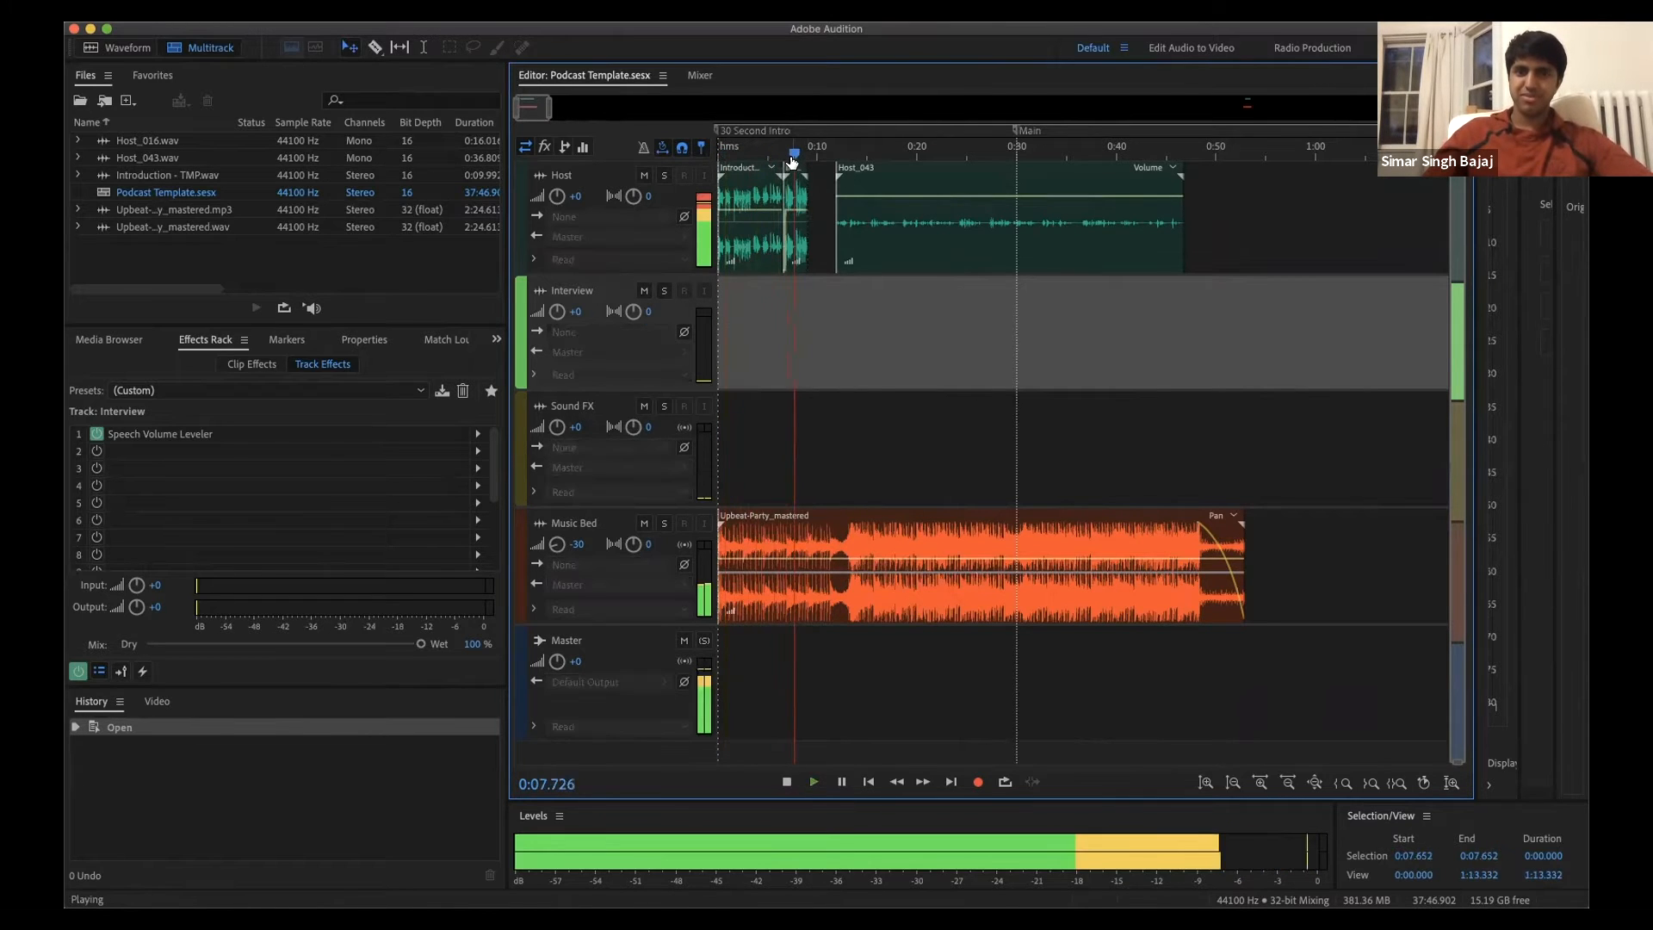
key(space)
click(833, 159)
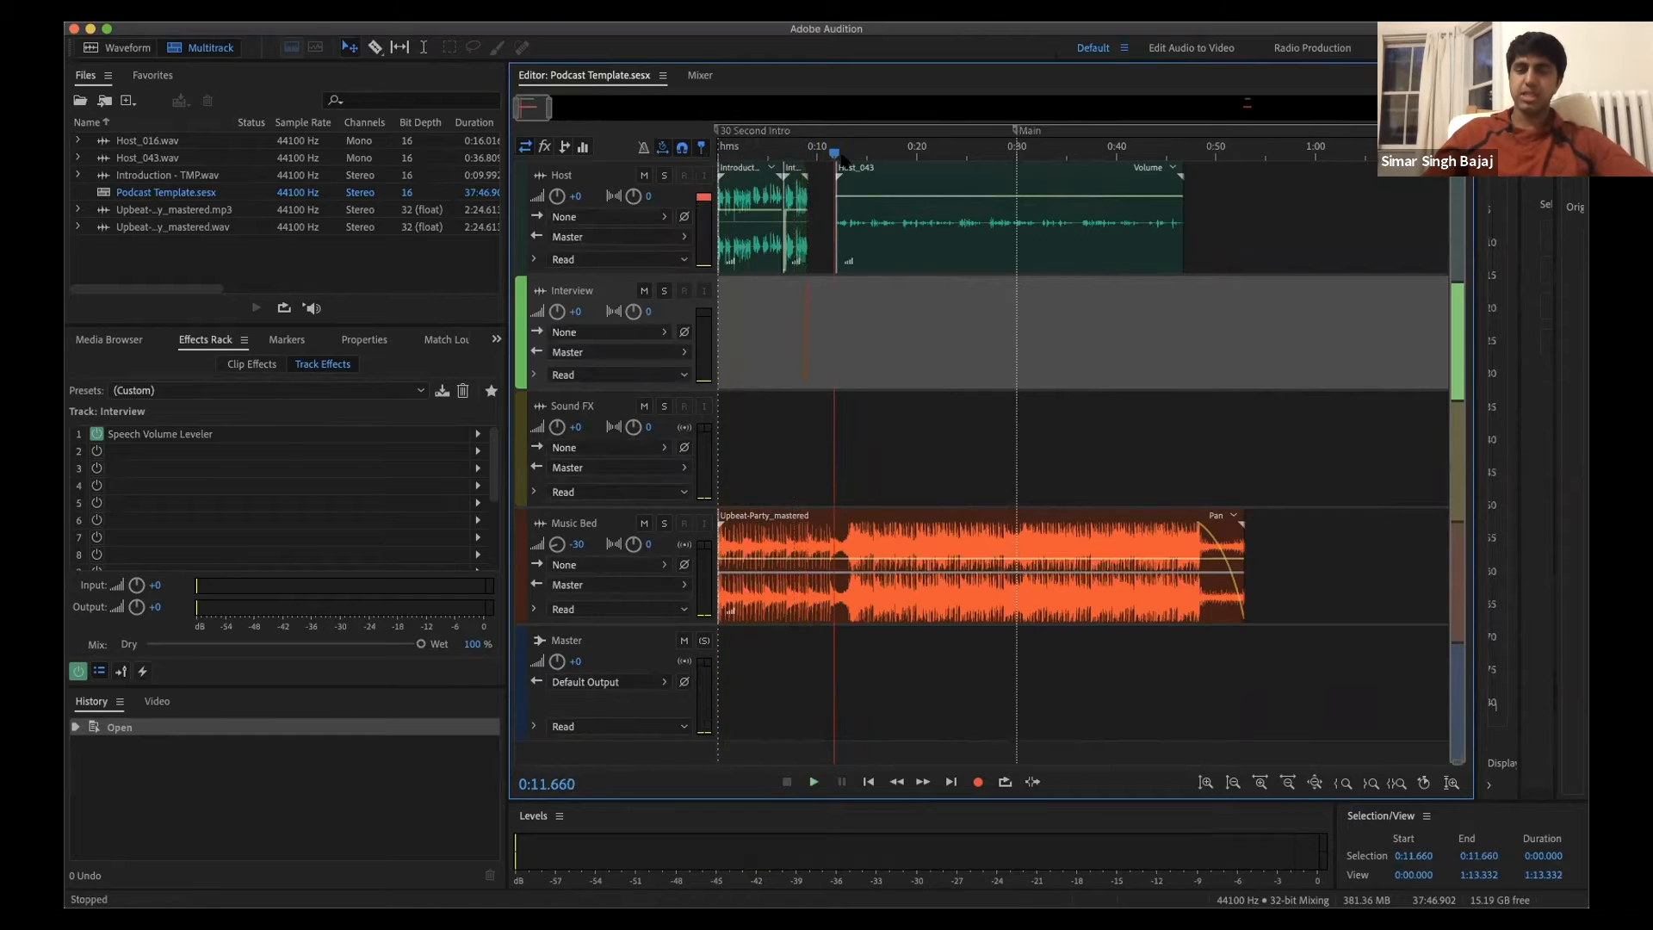
key(space)
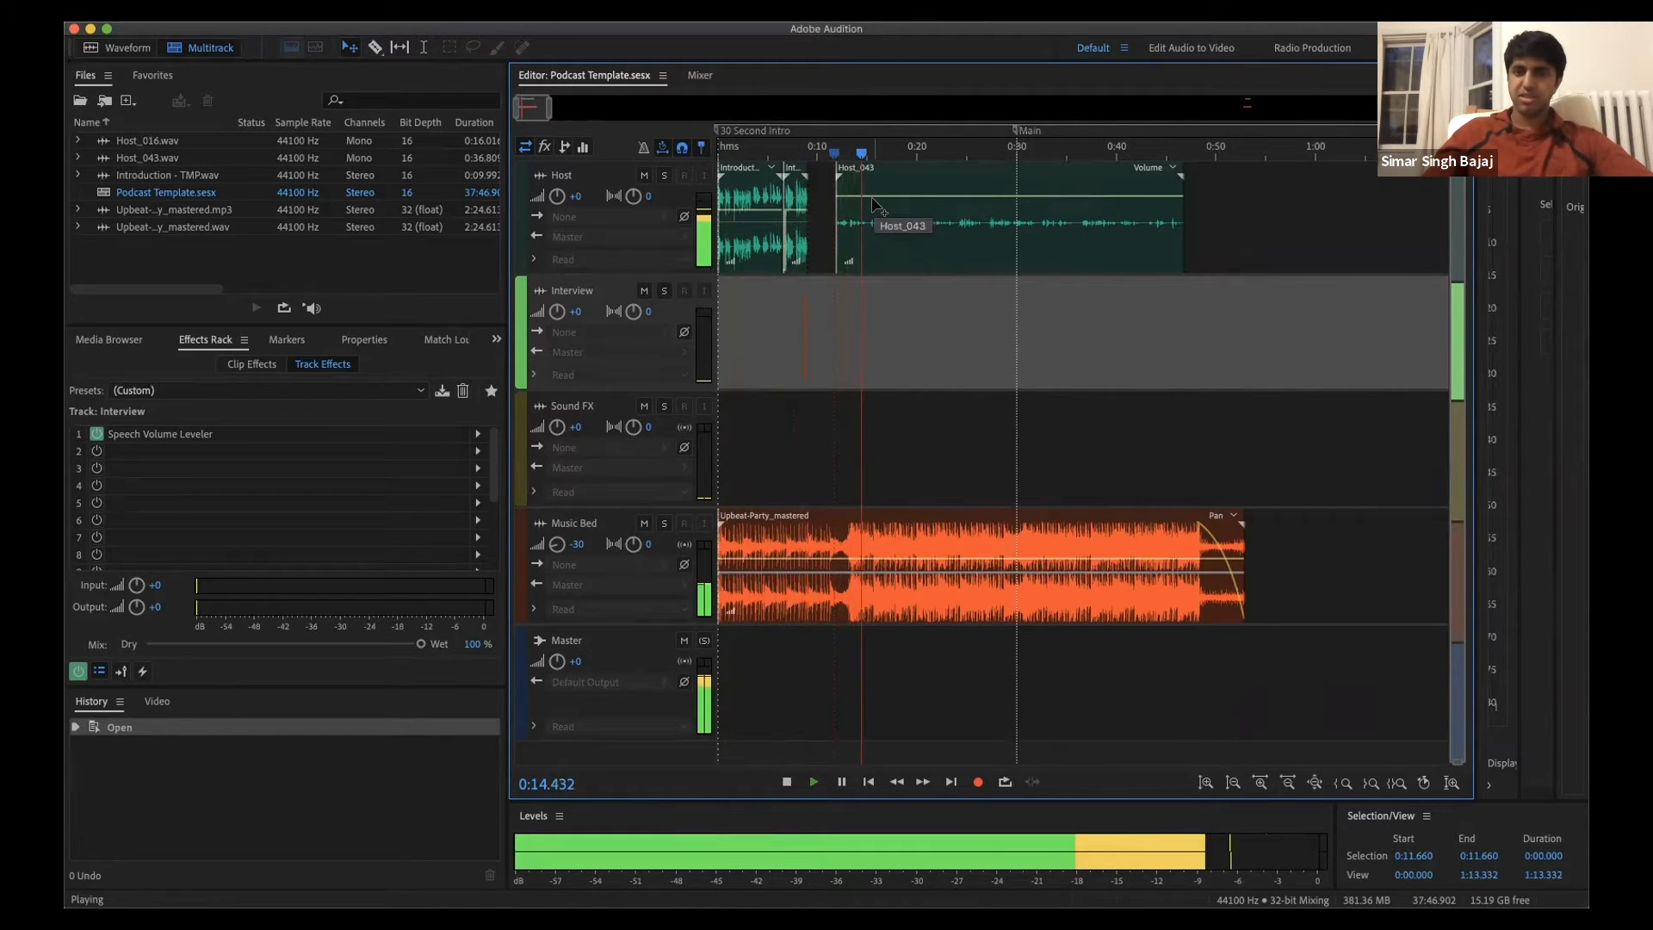
key(space)
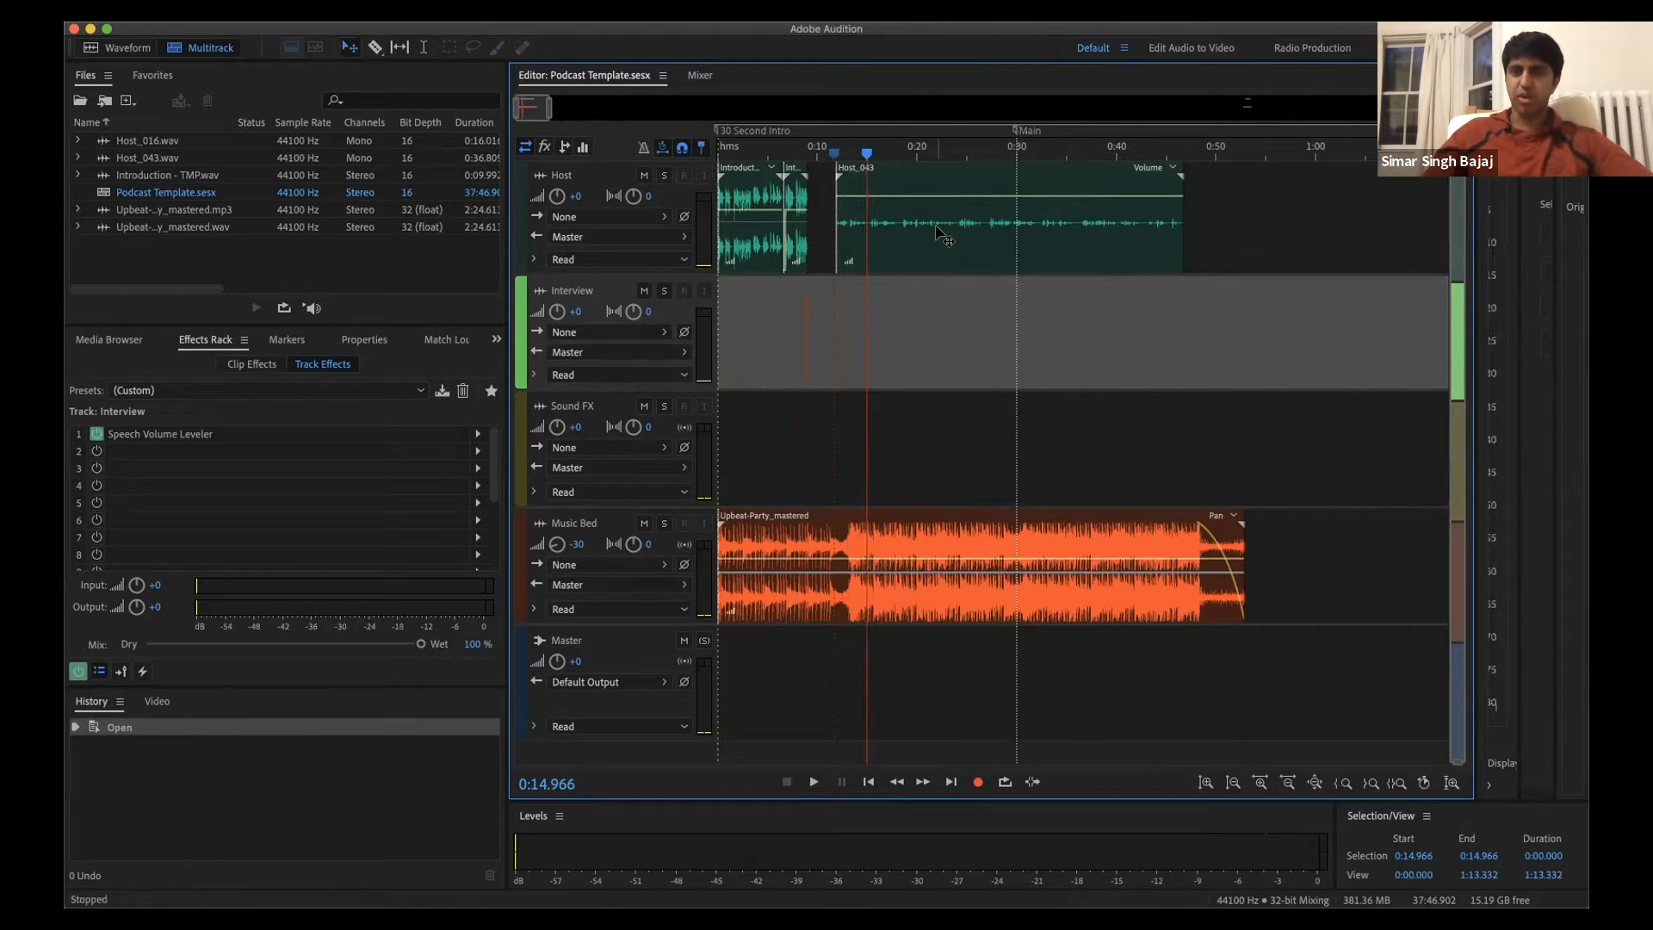
Step: Examine the session timeline from the intro music and main section through to the host and music clips near 30:00
scroll(919, 262, down, 2)
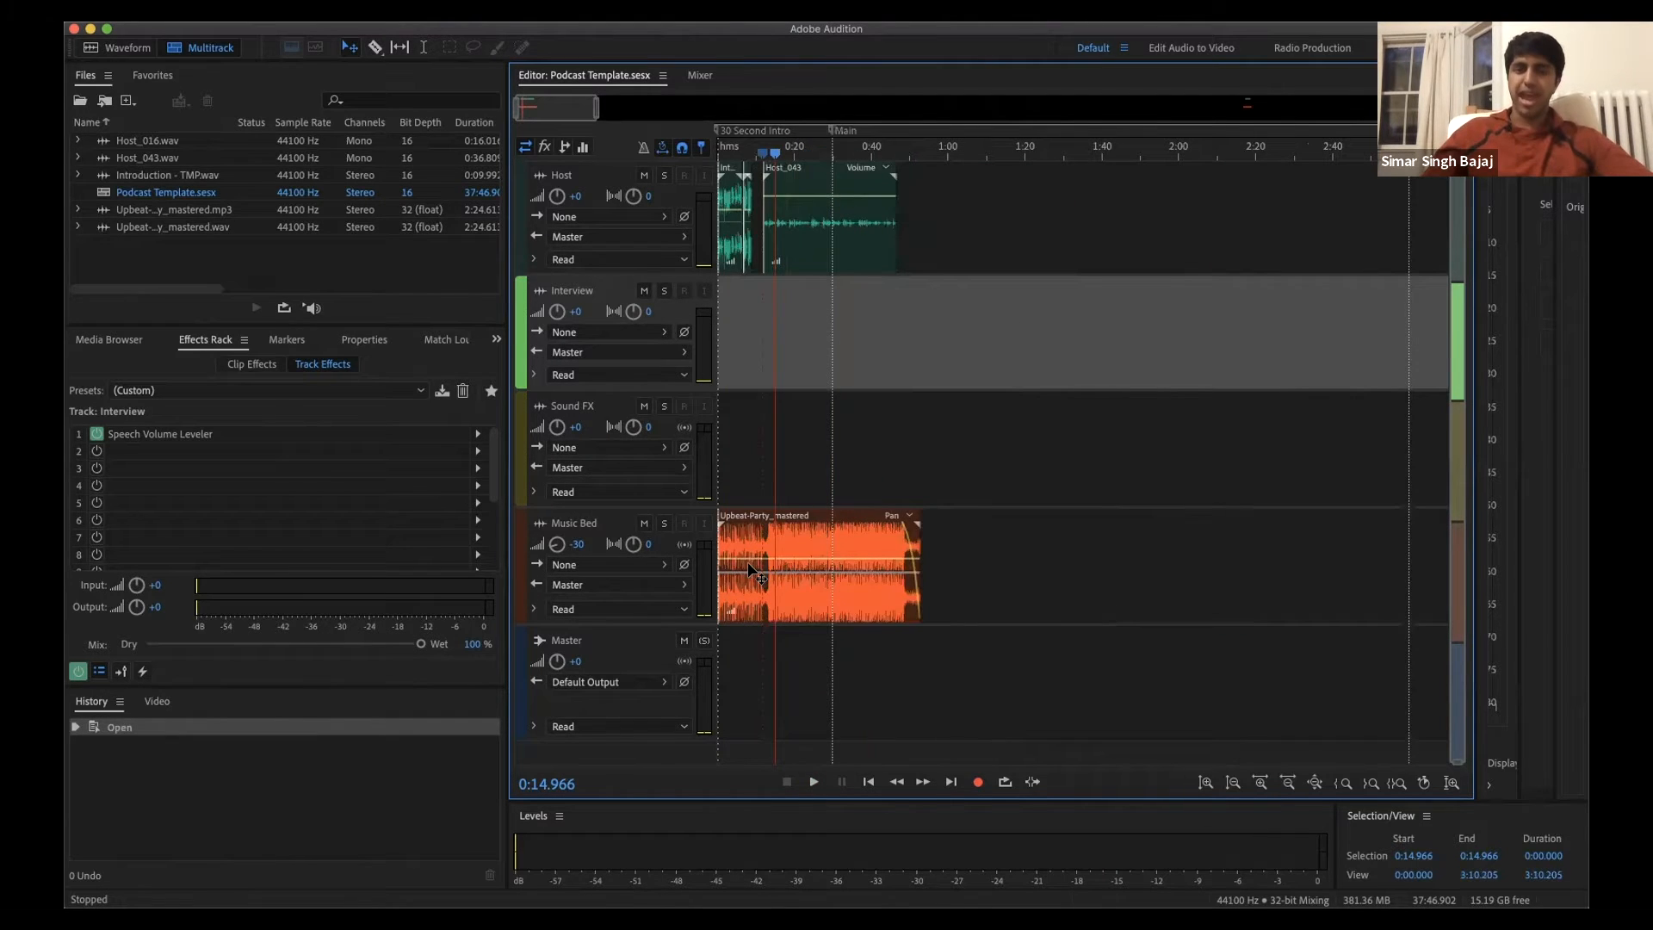
scroll(1291, 568, up, 2)
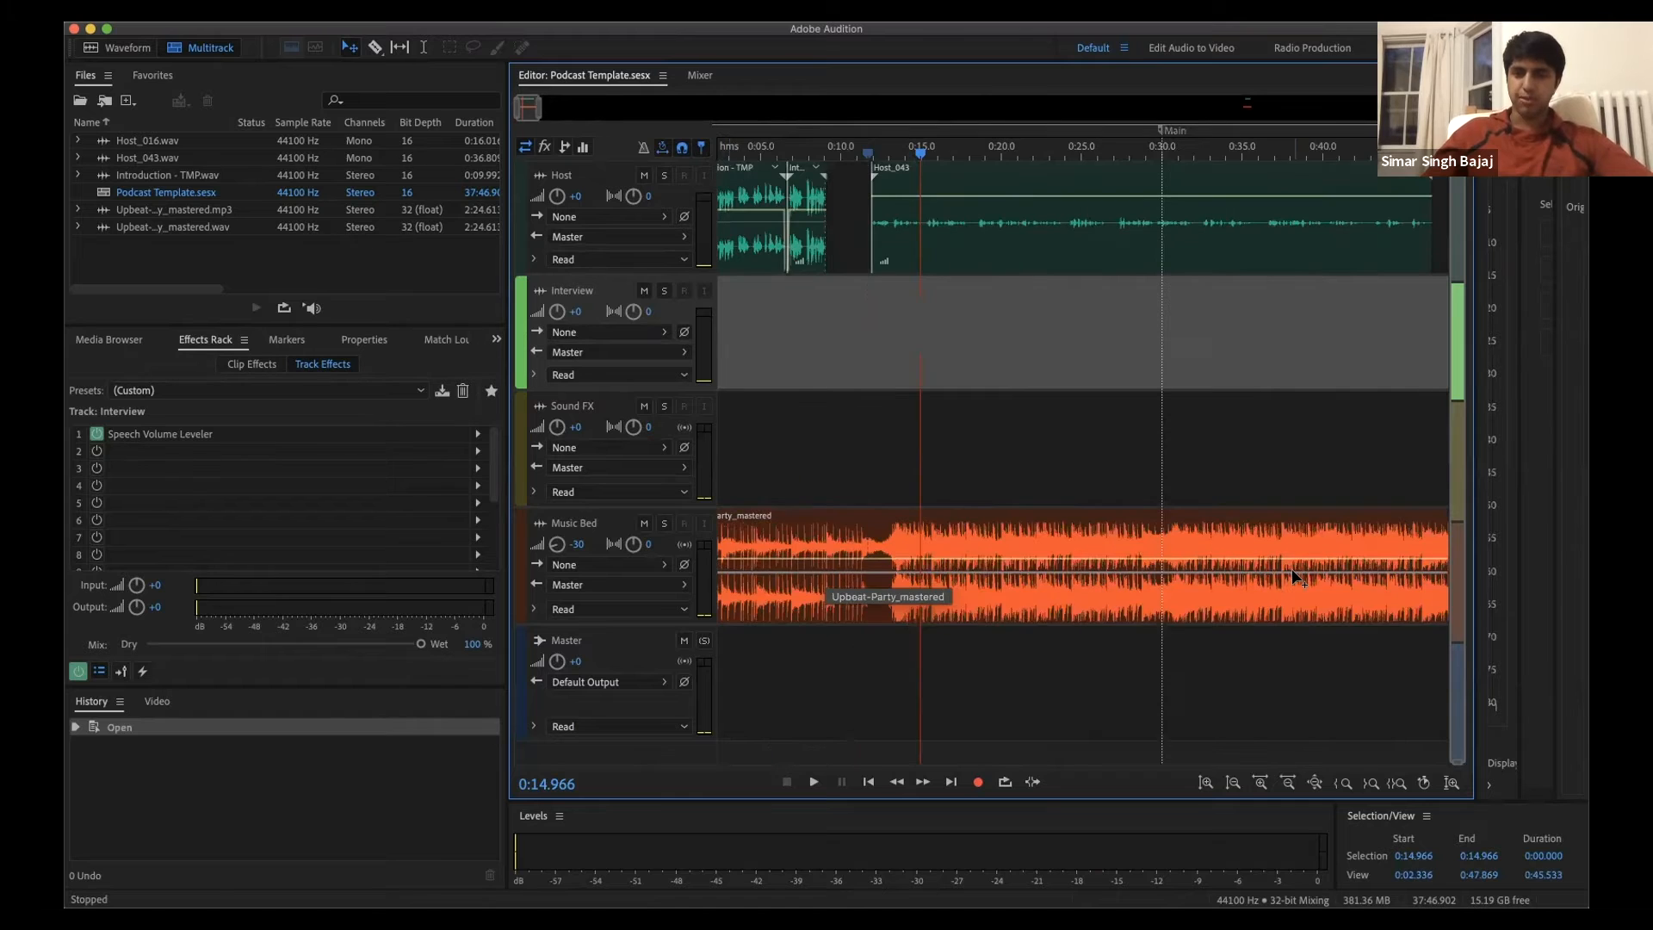
scroll(1298, 579, down, 2)
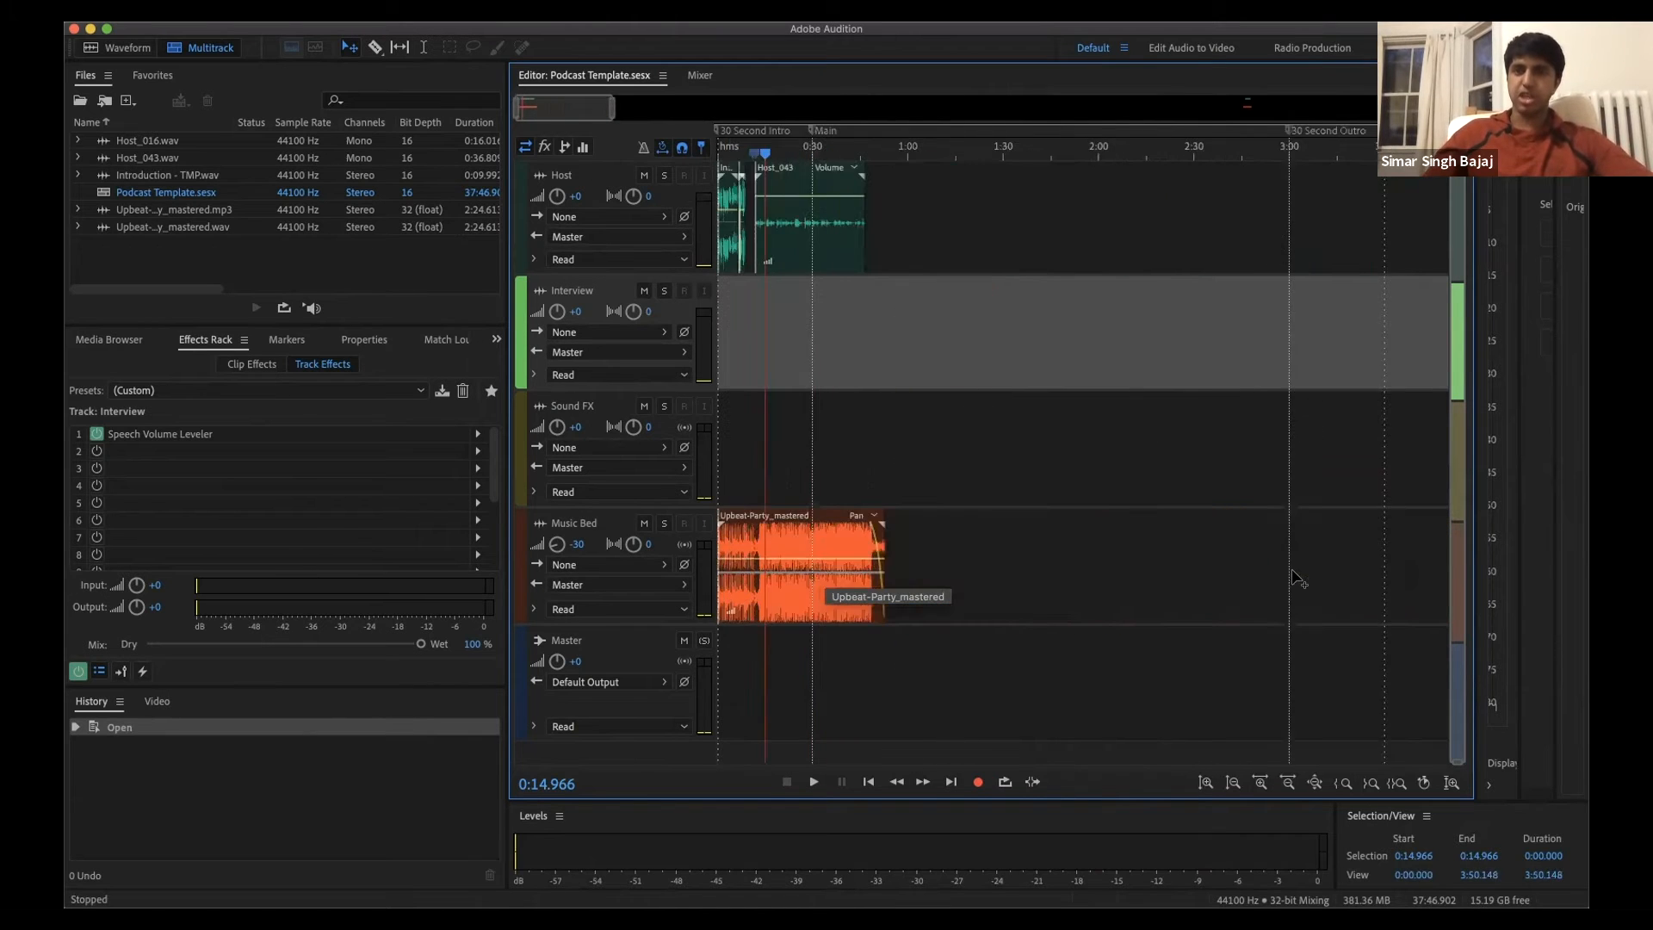
scroll(1297, 578, right, 10)
scroll(1298, 579, right, 8)
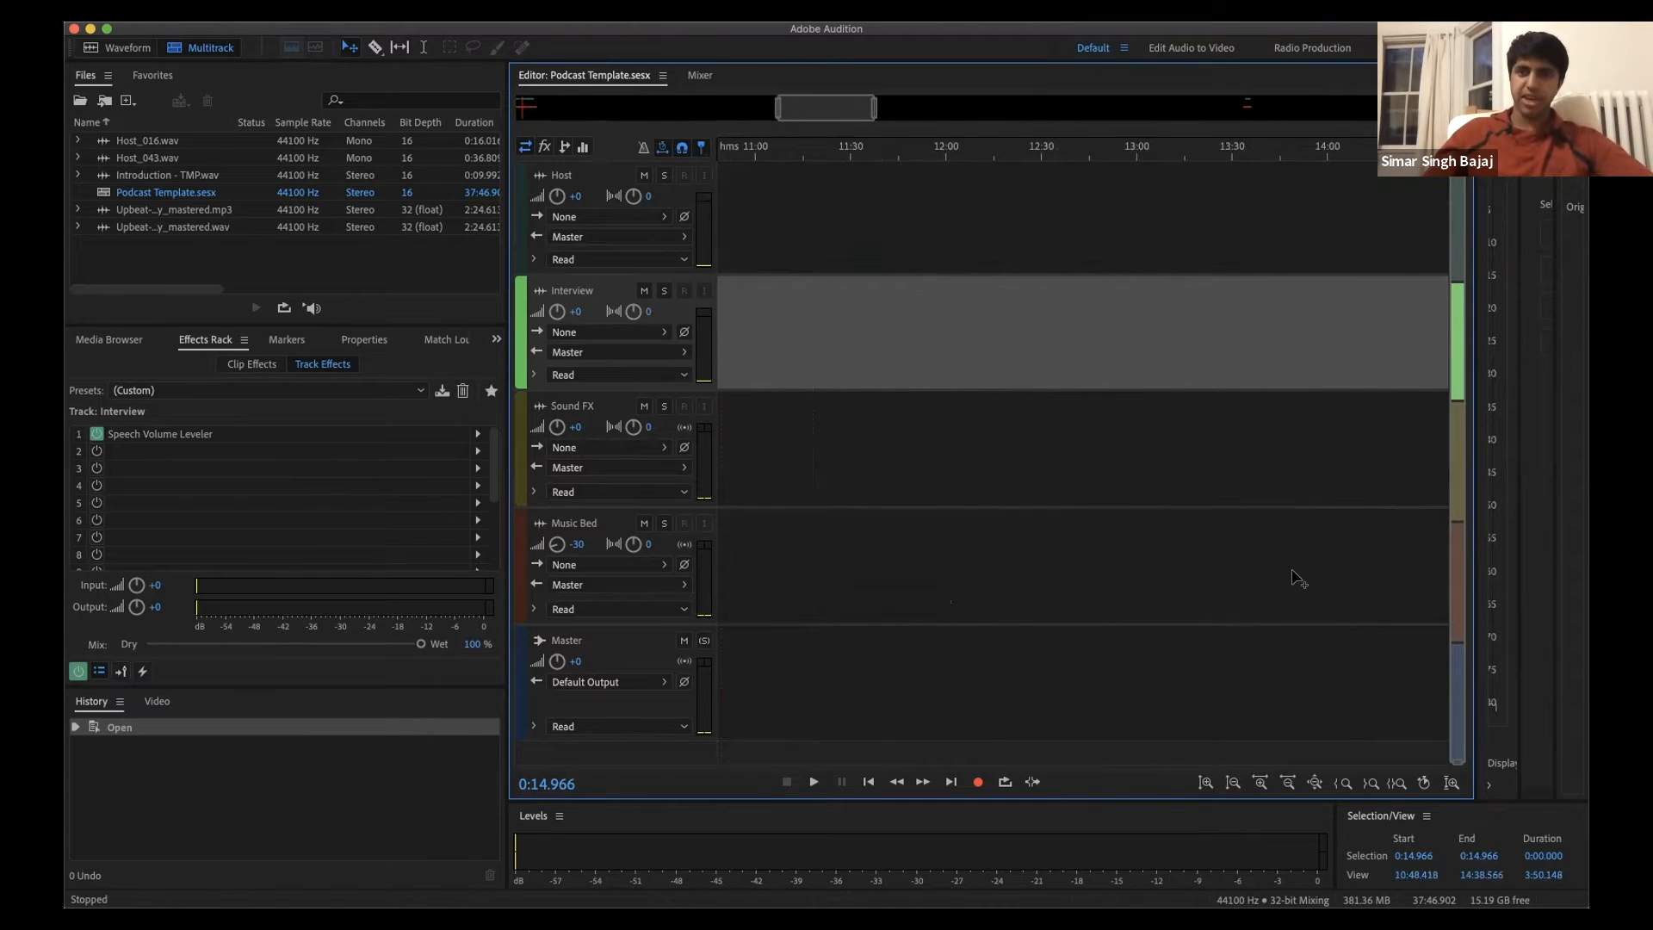
scroll(1300, 579, down, 5)
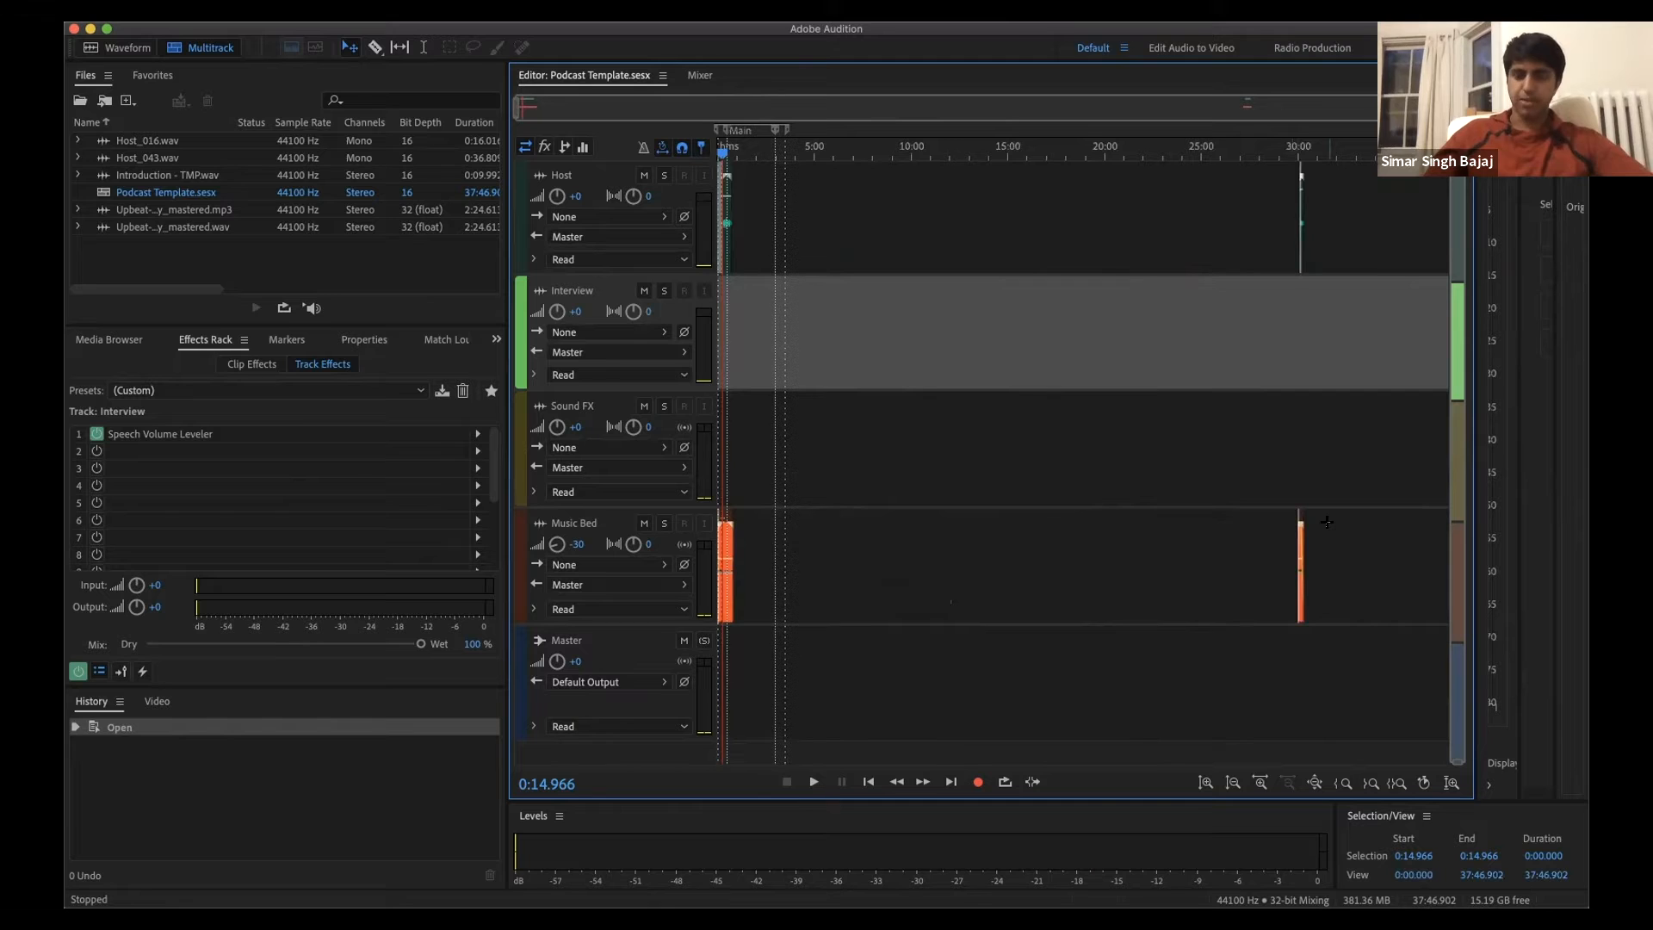
scroll(1327, 522, up, 6)
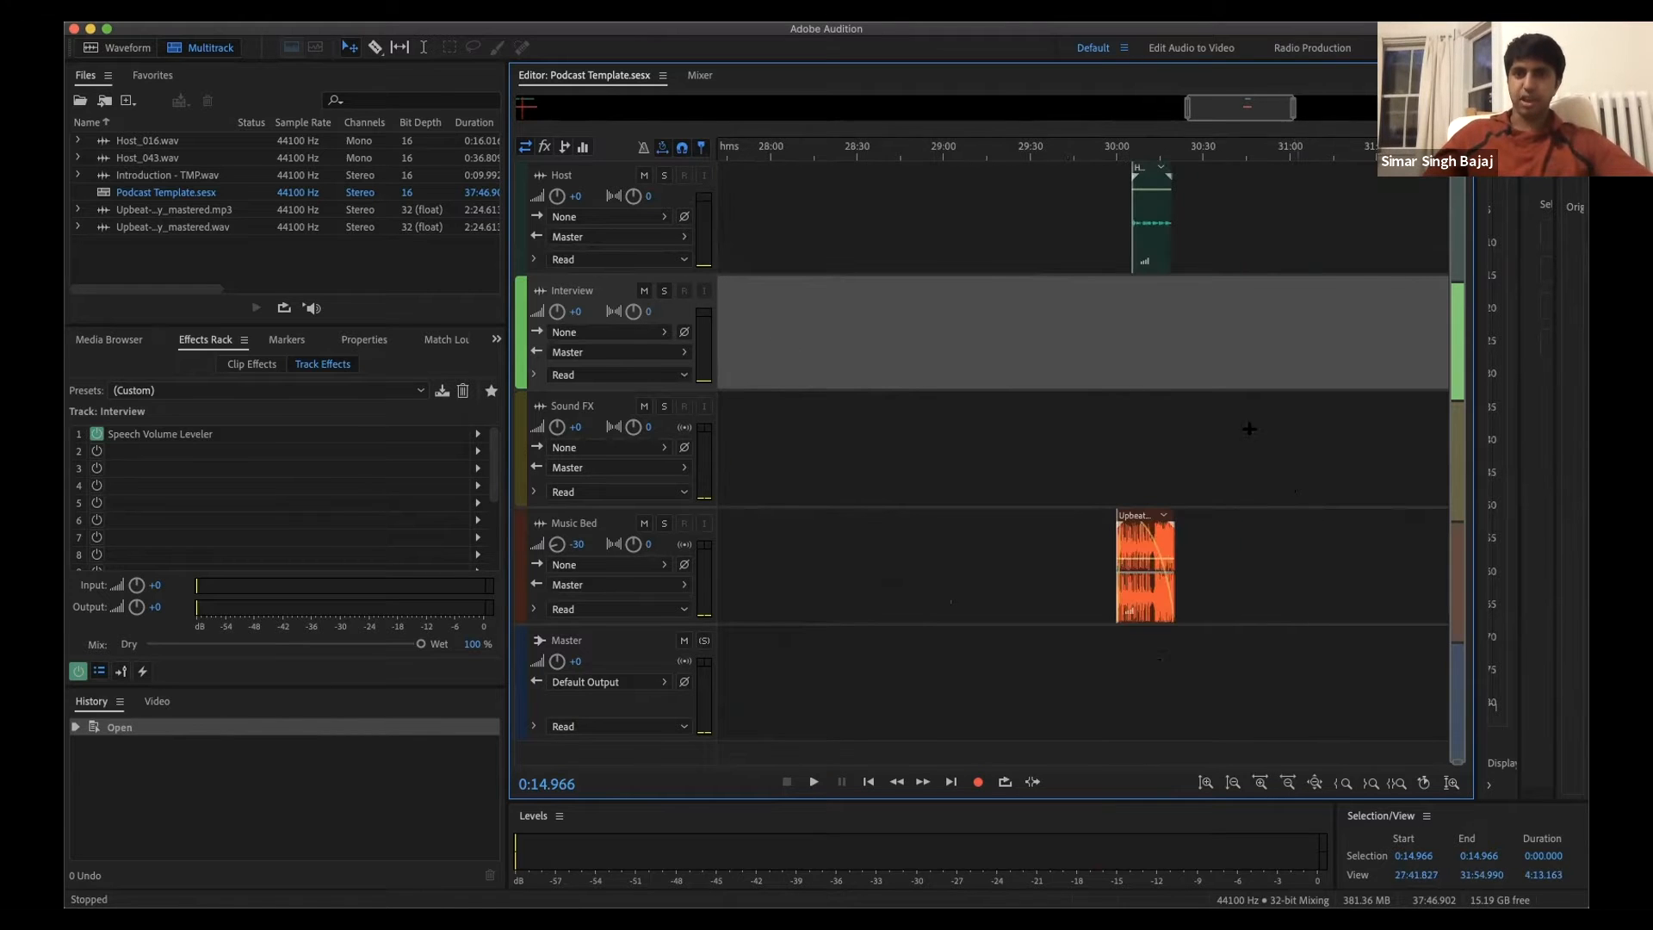
scroll(1148, 559, down, 6)
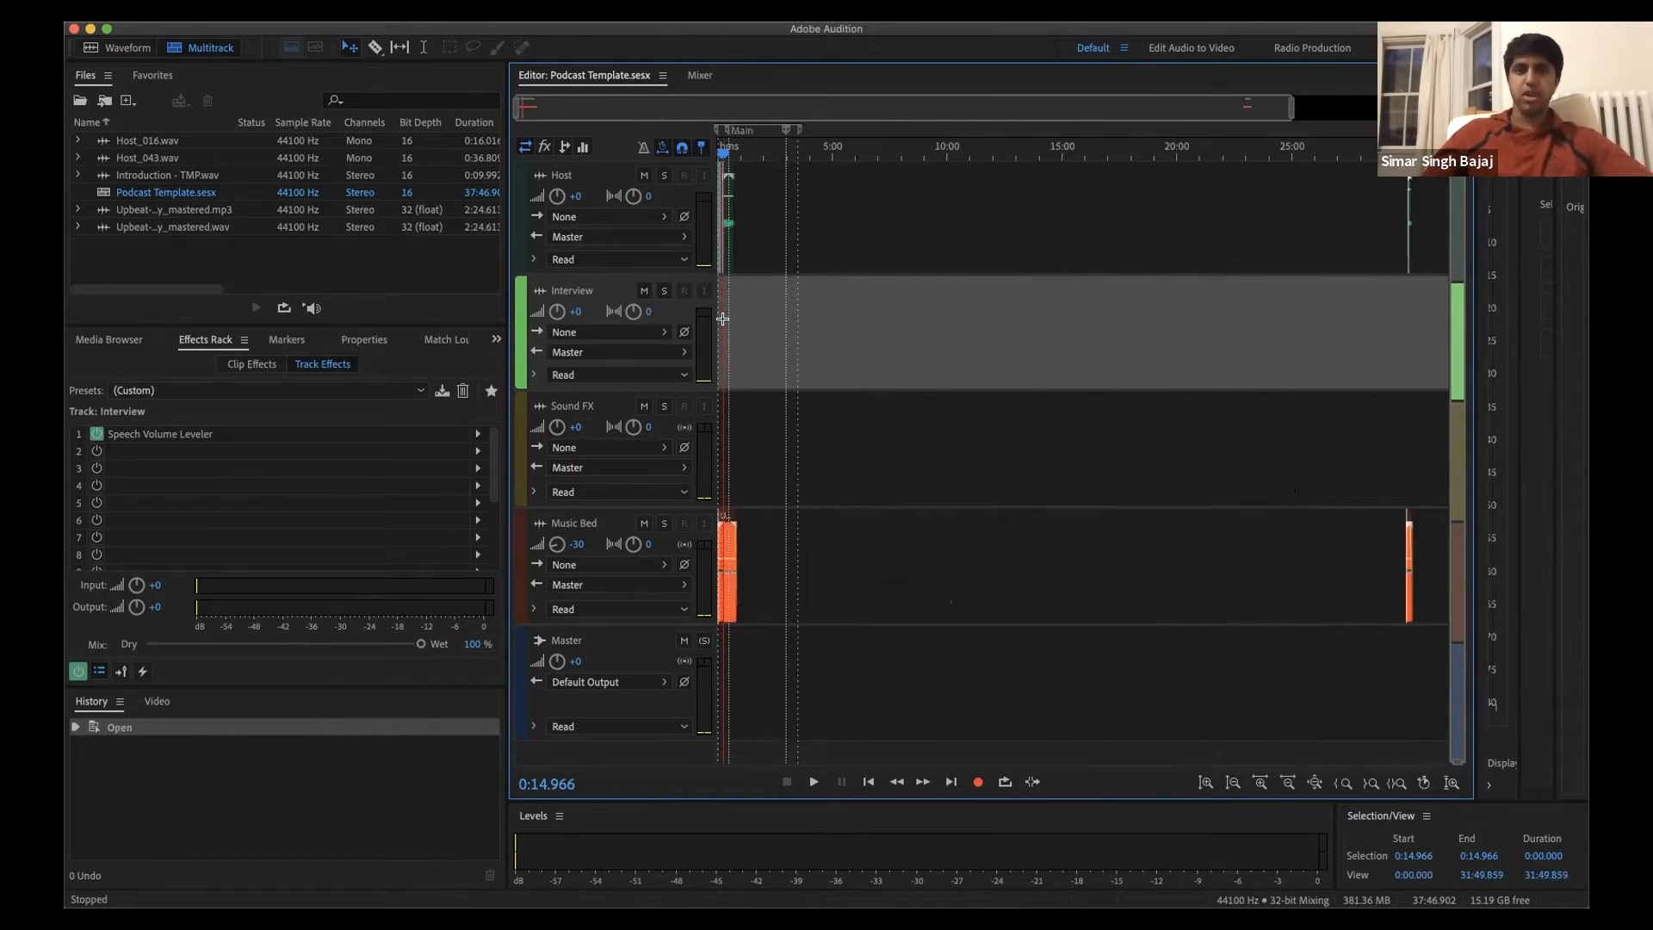
scroll(722, 319, up, 4)
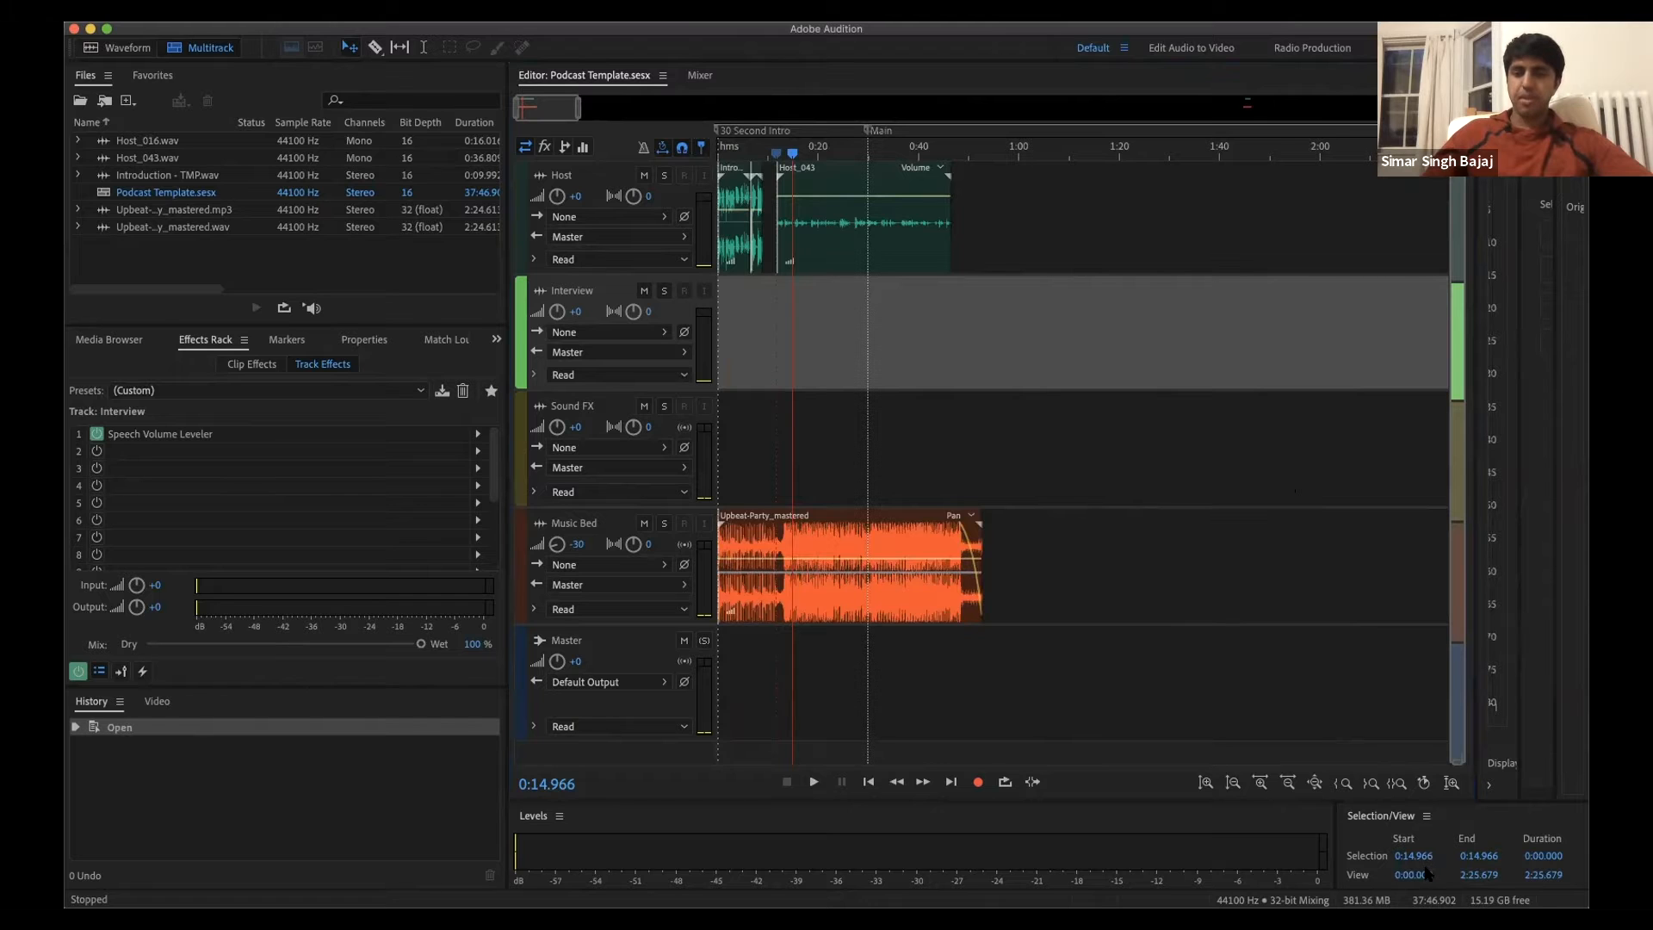
Step: Add the guest's MP3 recording to the Interview track and the host's MP3 recording to the Host track, both starting at about 0:51
drag(1060, 468, 995, 336)
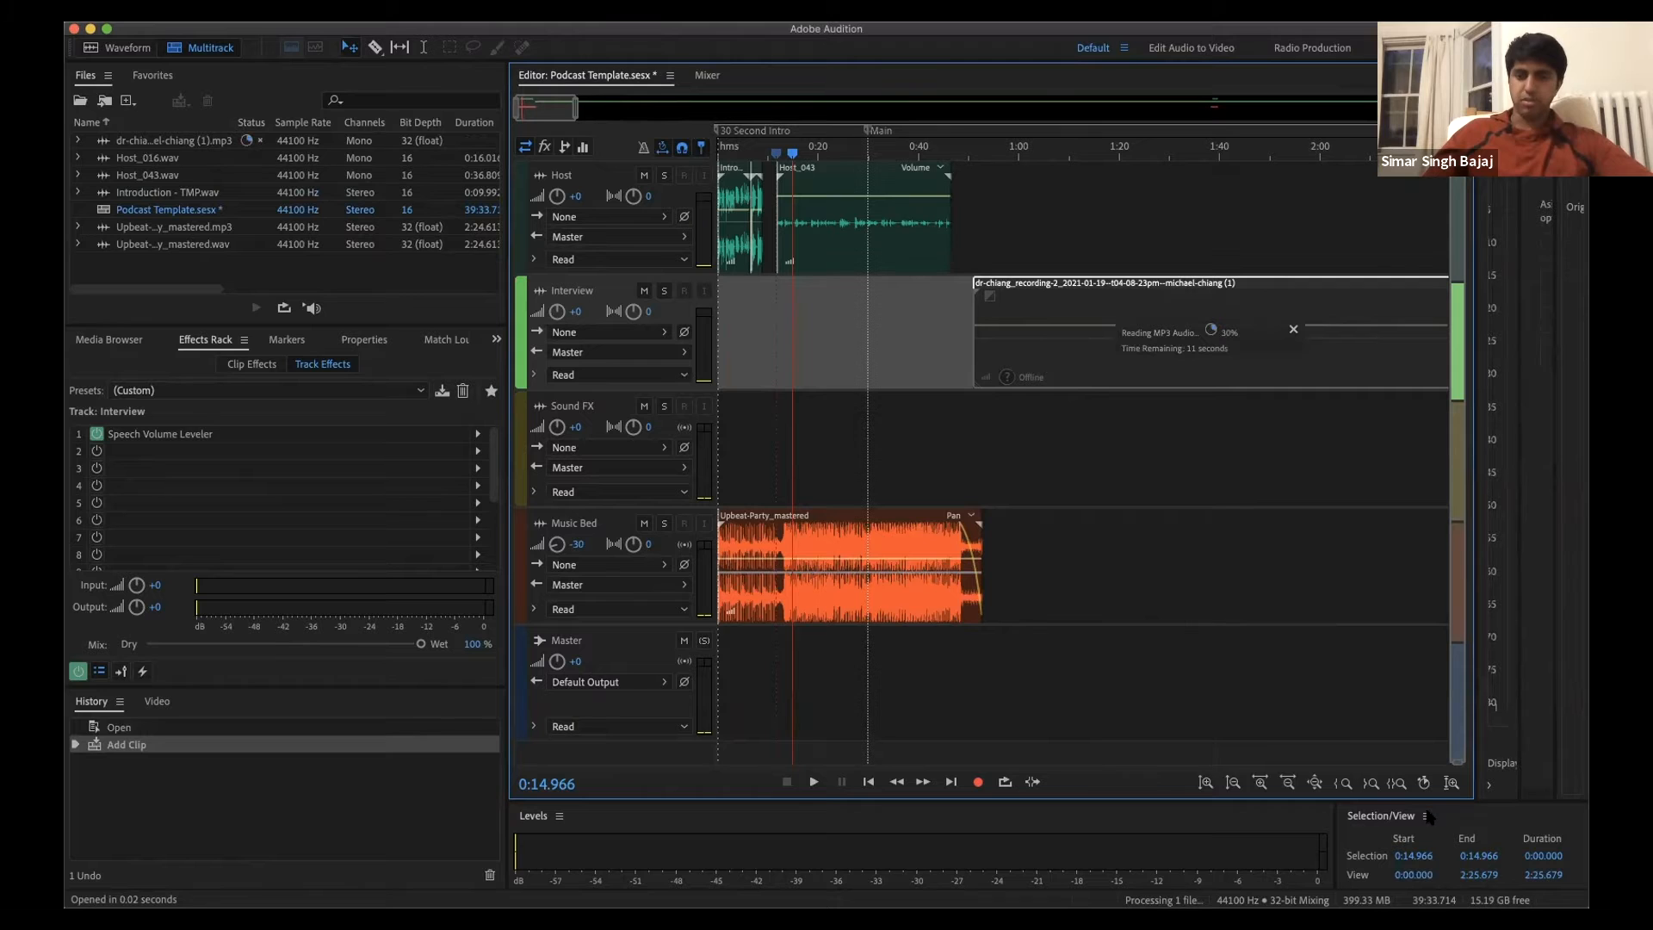
drag(1144, 503, 965, 218)
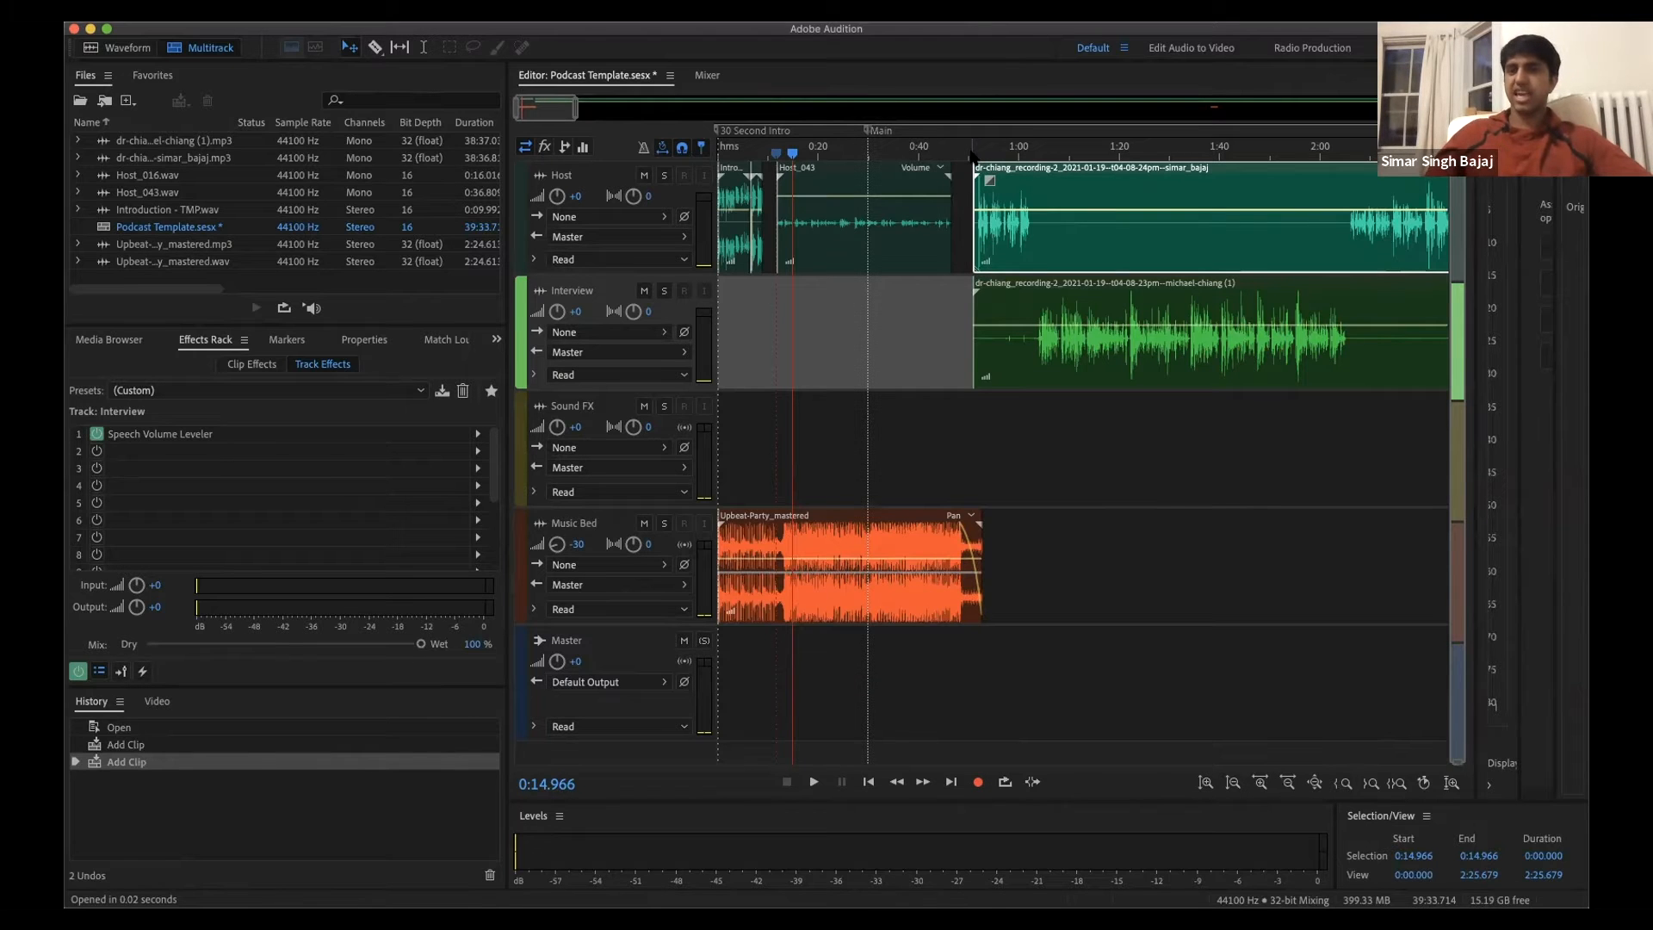
Step: Move the host and guest recordings together slightly earlier so both start at about 0:50
scroll(971, 155, up, 5)
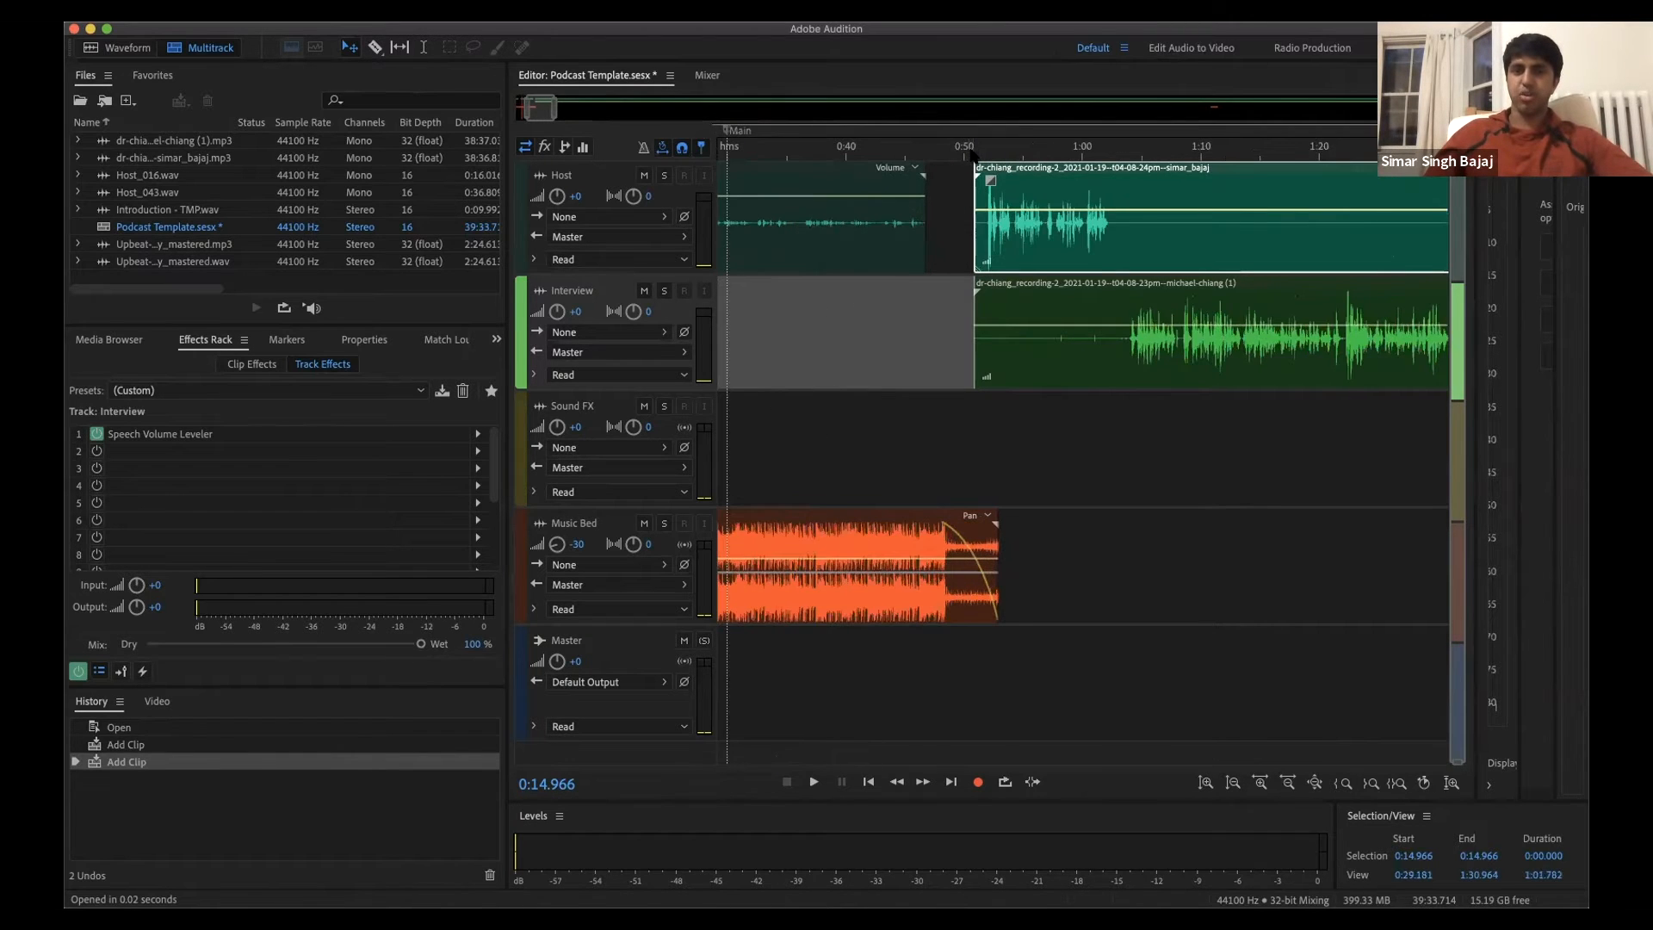
click(953, 204)
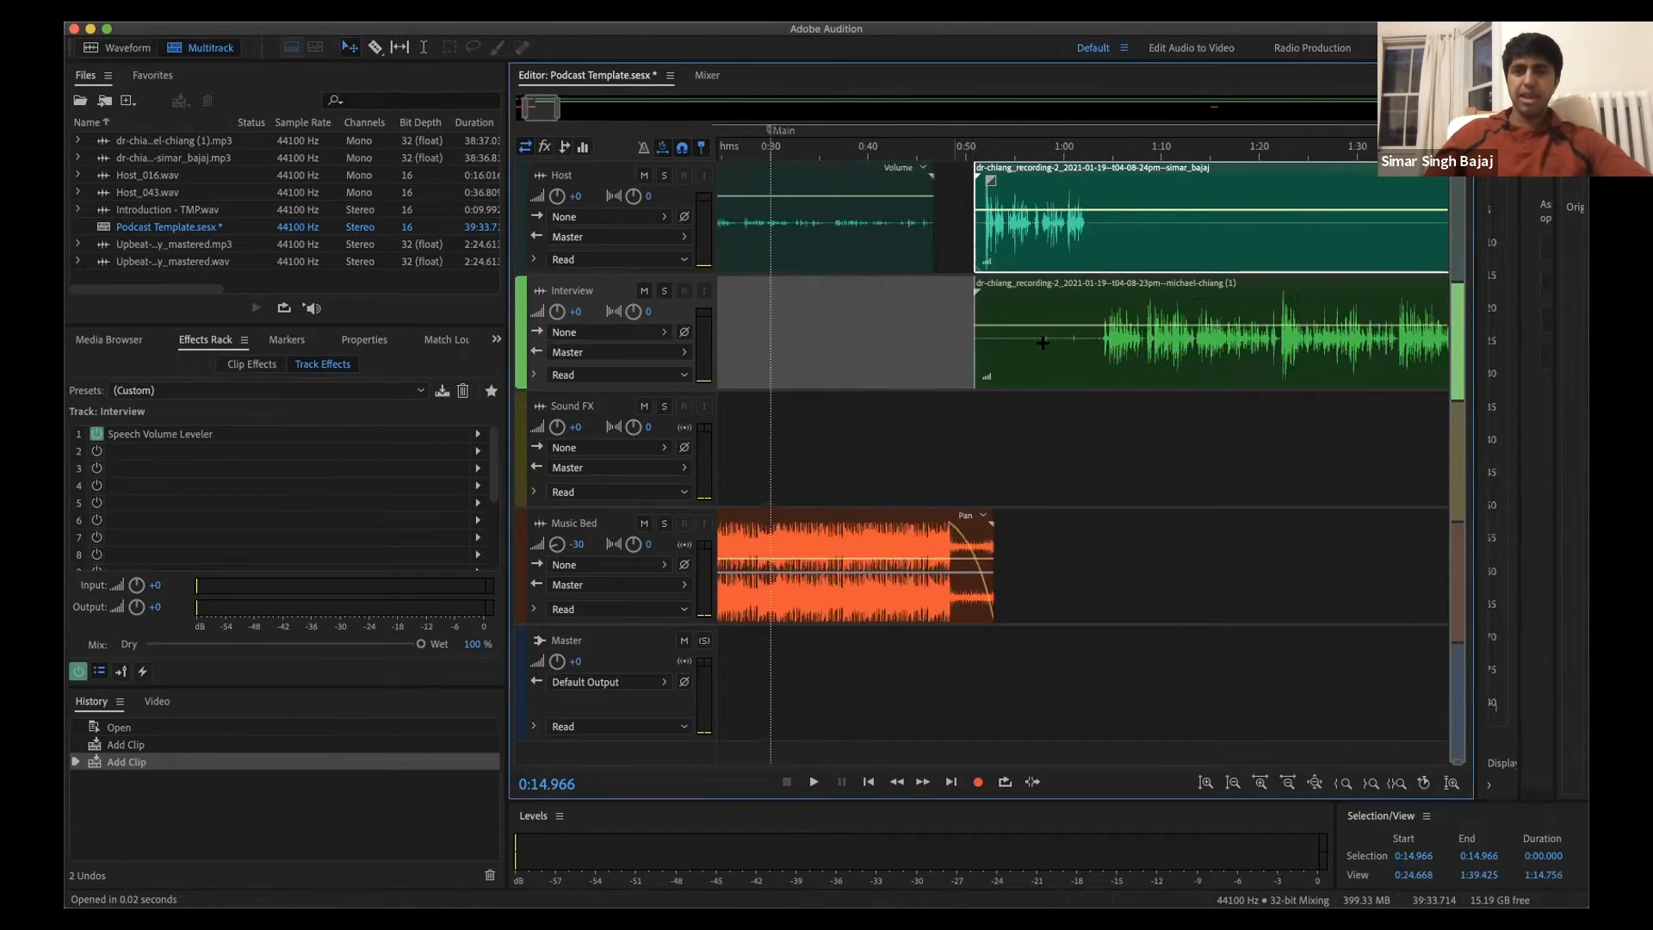
scroll(953, 204, down, 2)
drag(1052, 358, 1045, 359)
Step: Play the transition from the fading music into the interview, from about 0:48.8 to 0:51.1
click(954, 153)
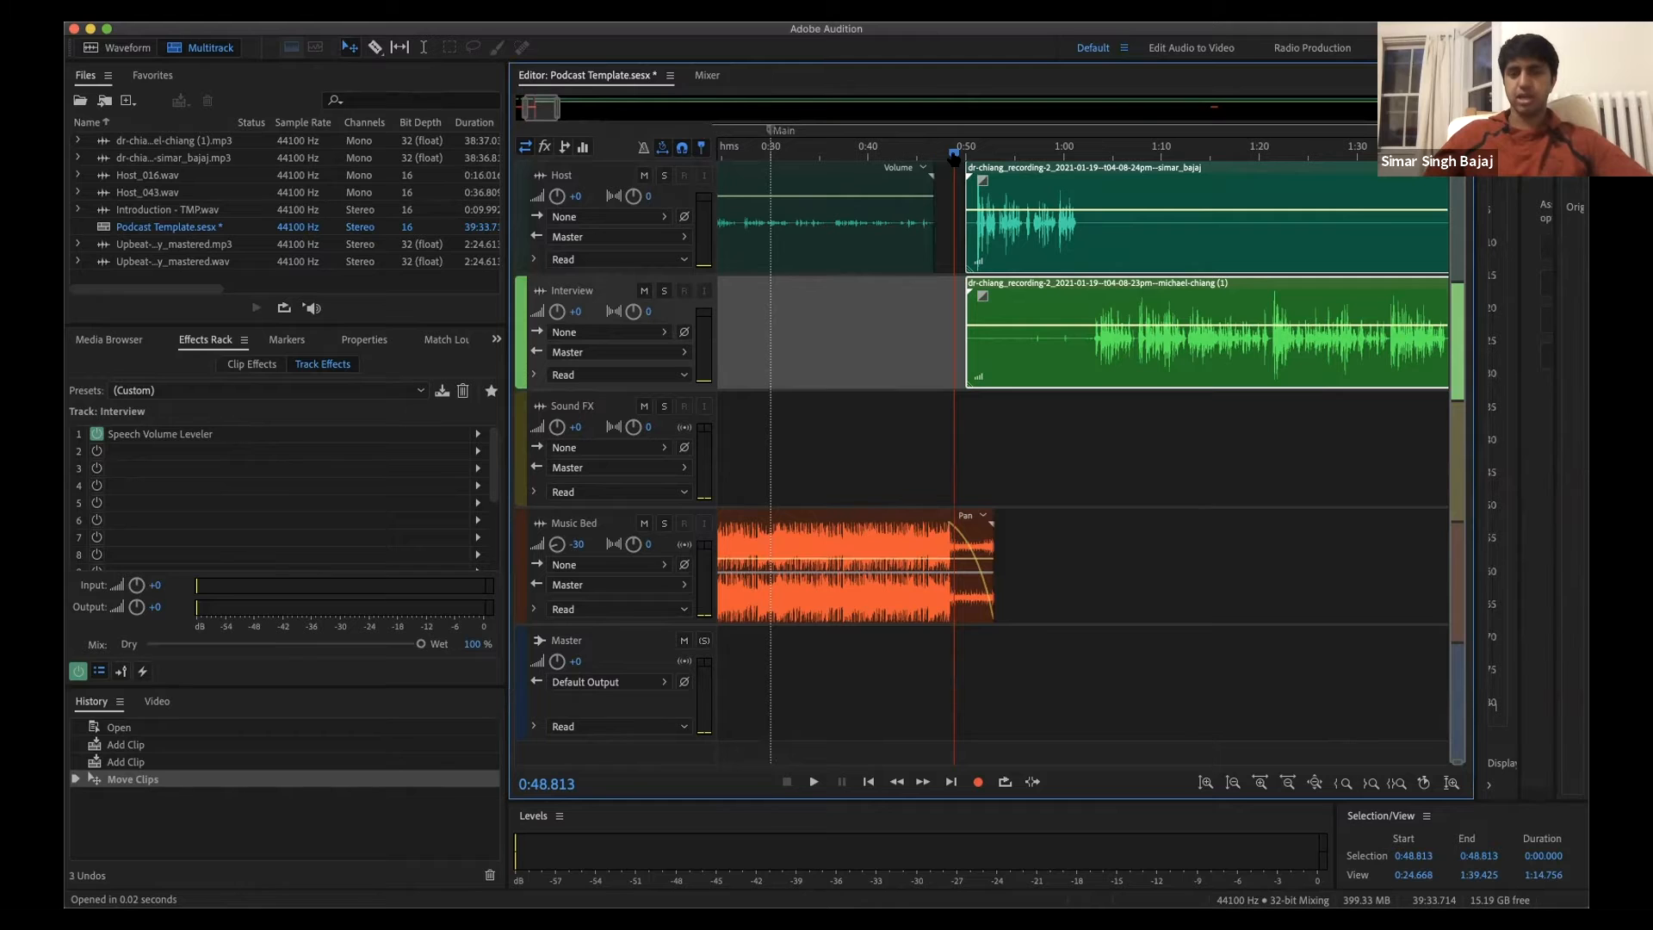
key(space)
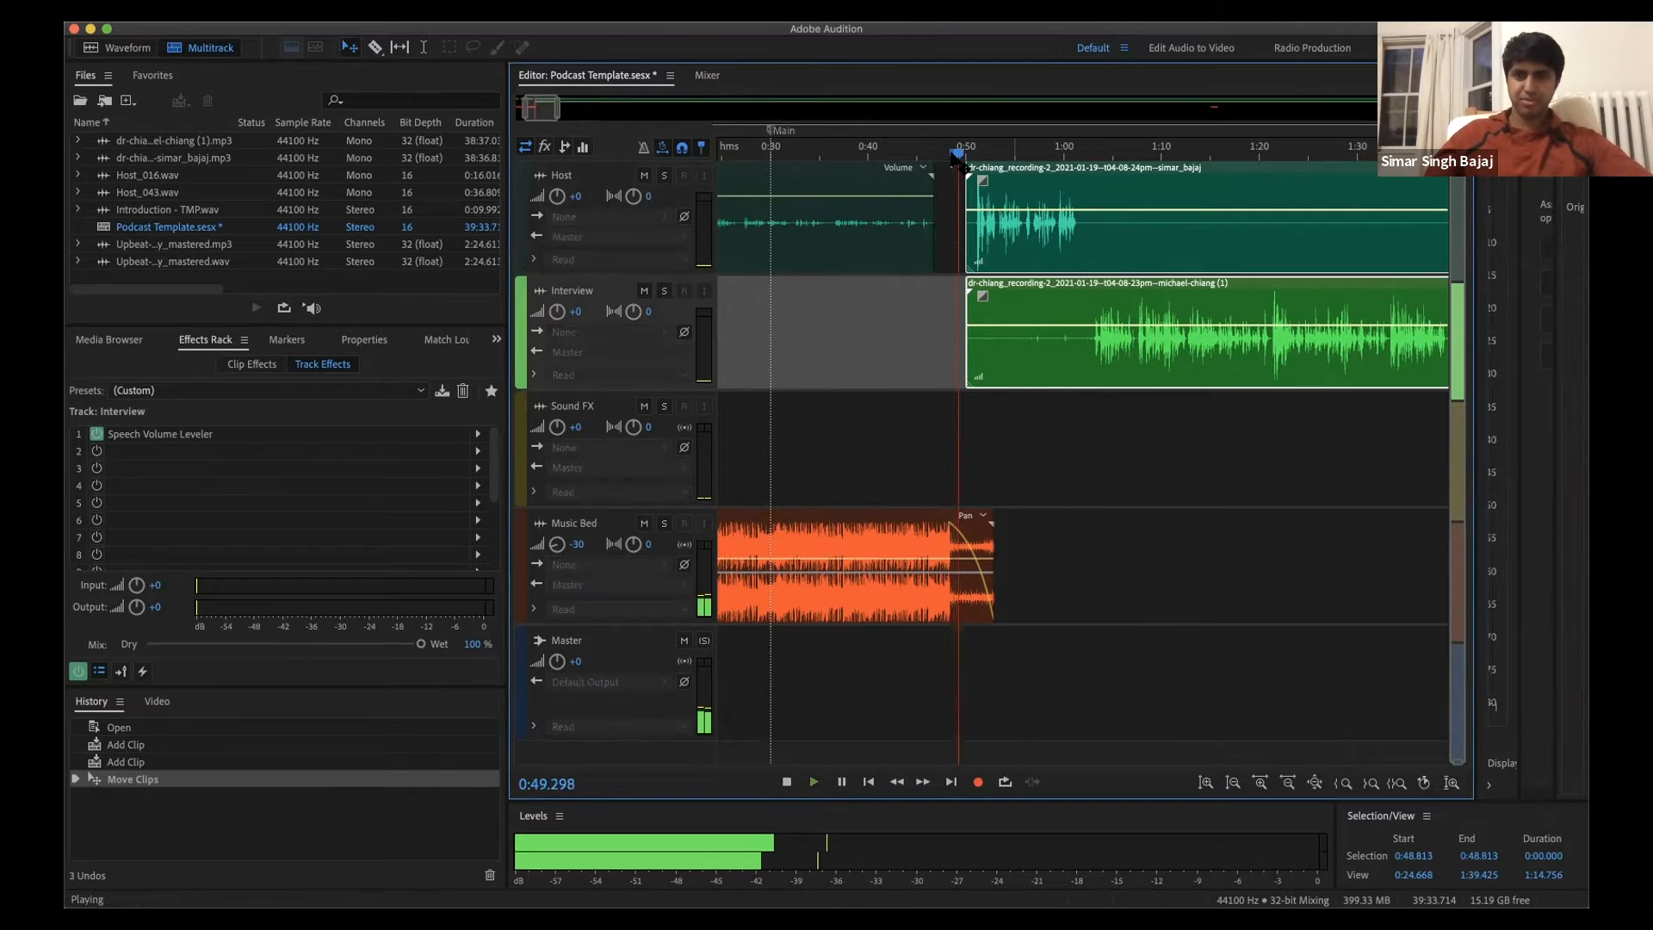
scroll(954, 156, up, 3)
scroll(954, 156, up, 2)
key(space)
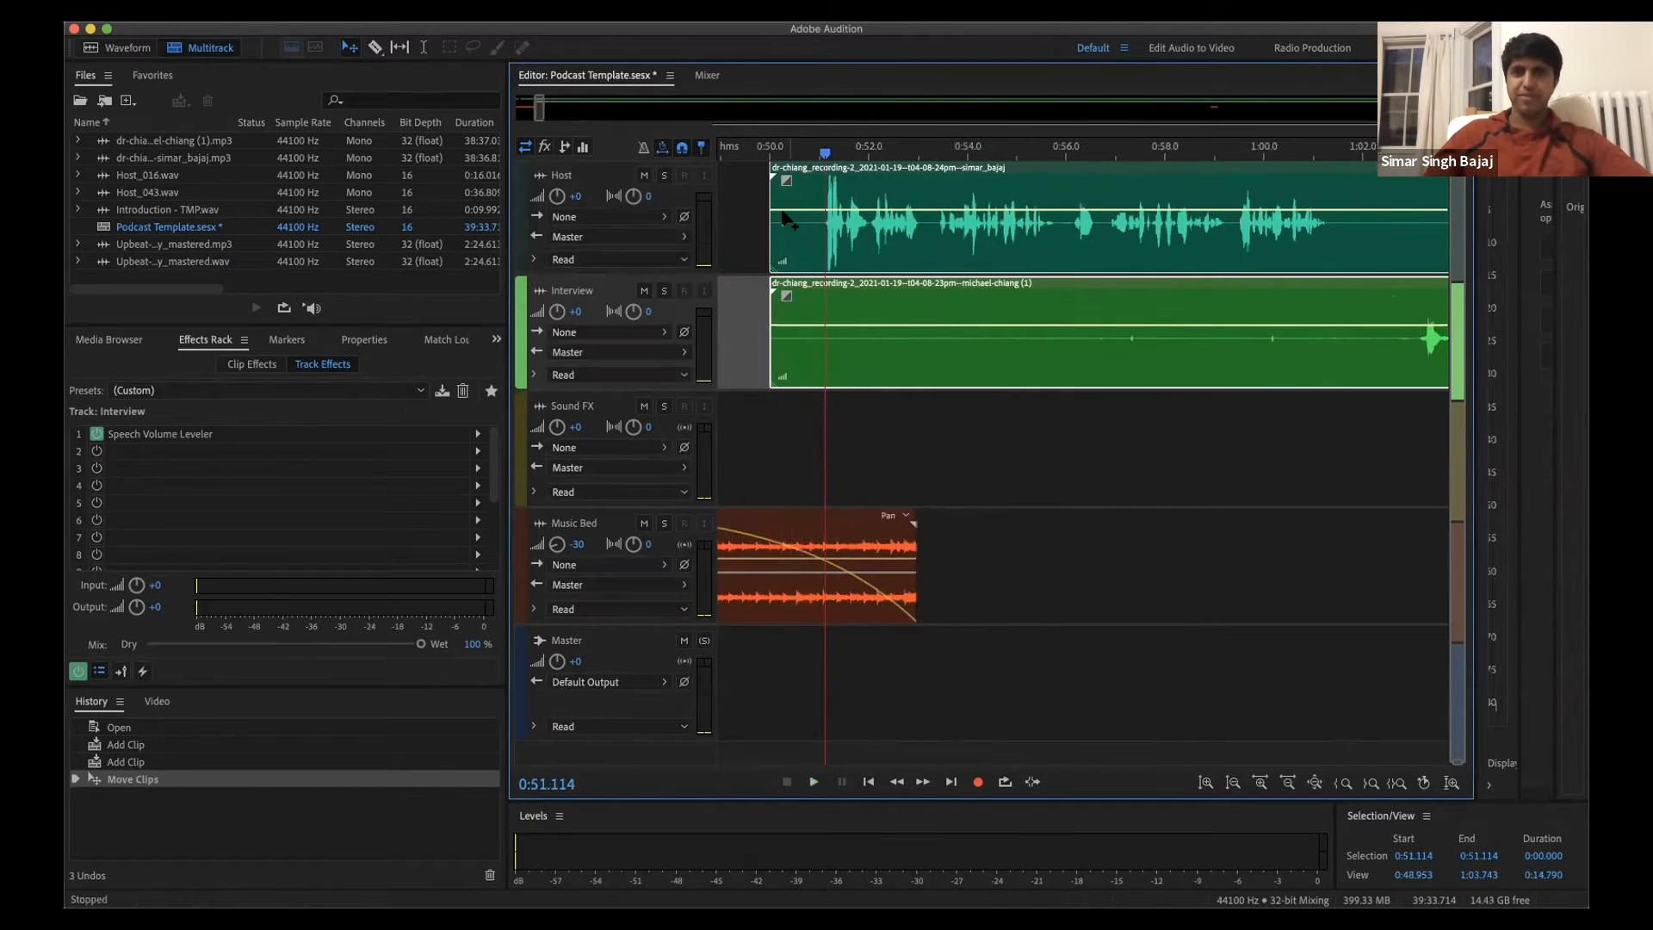
Step: Play the start of the interview recordings from 0:50 to about 0:54
drag(824, 154, 768, 155)
key(space)
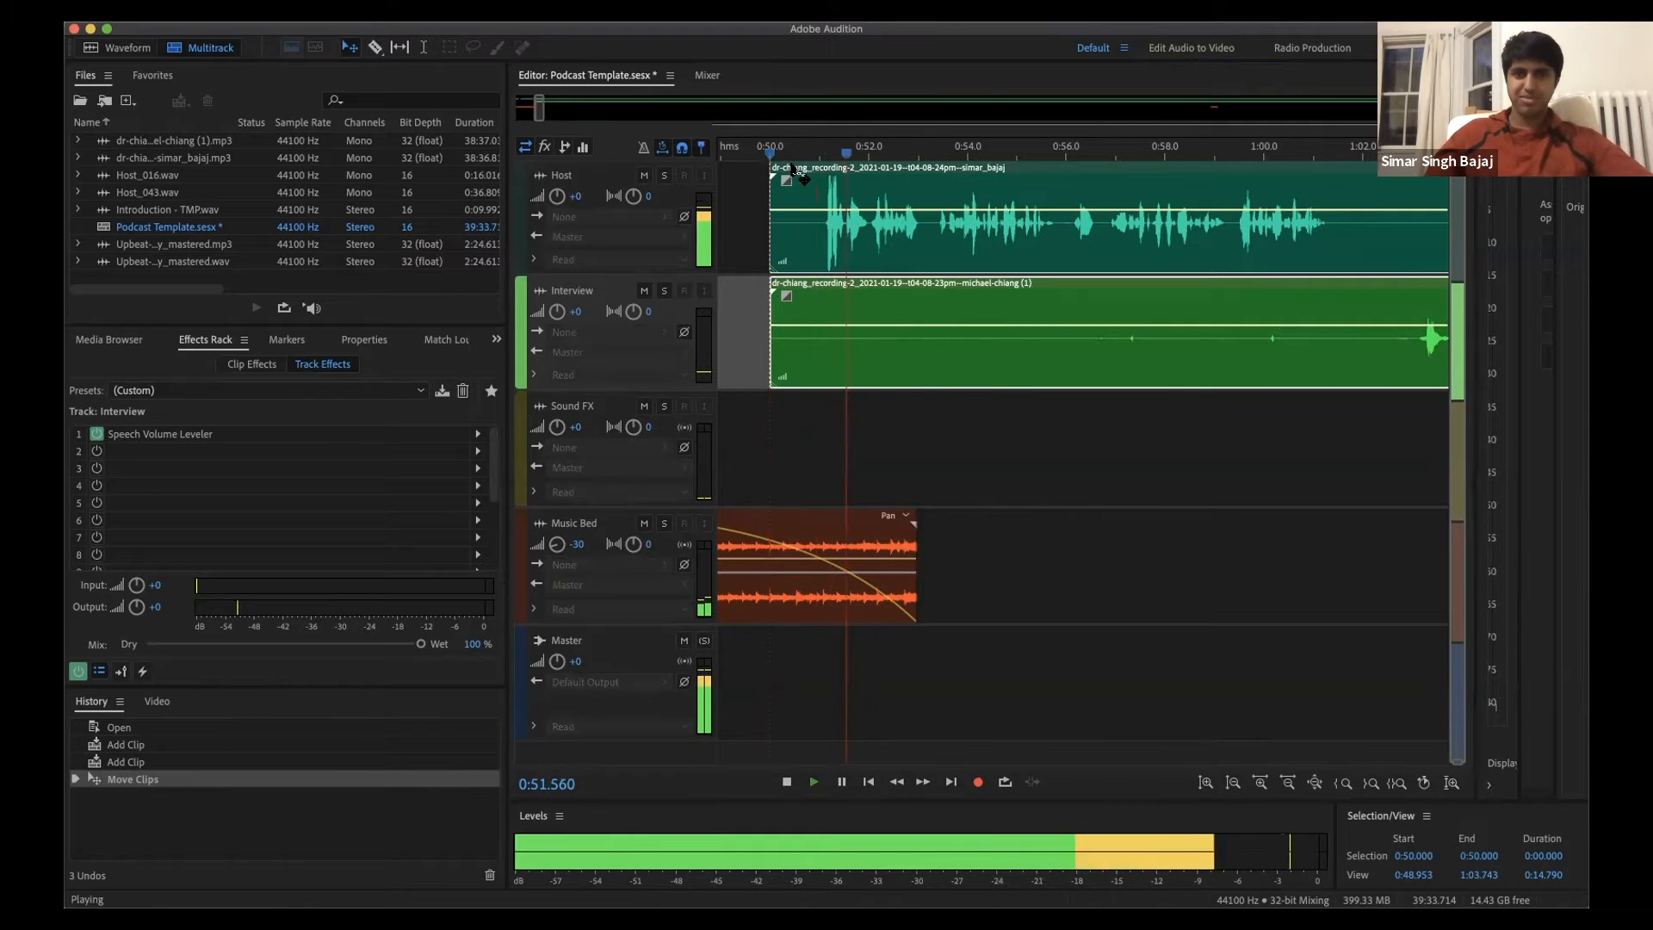
click(996, 469)
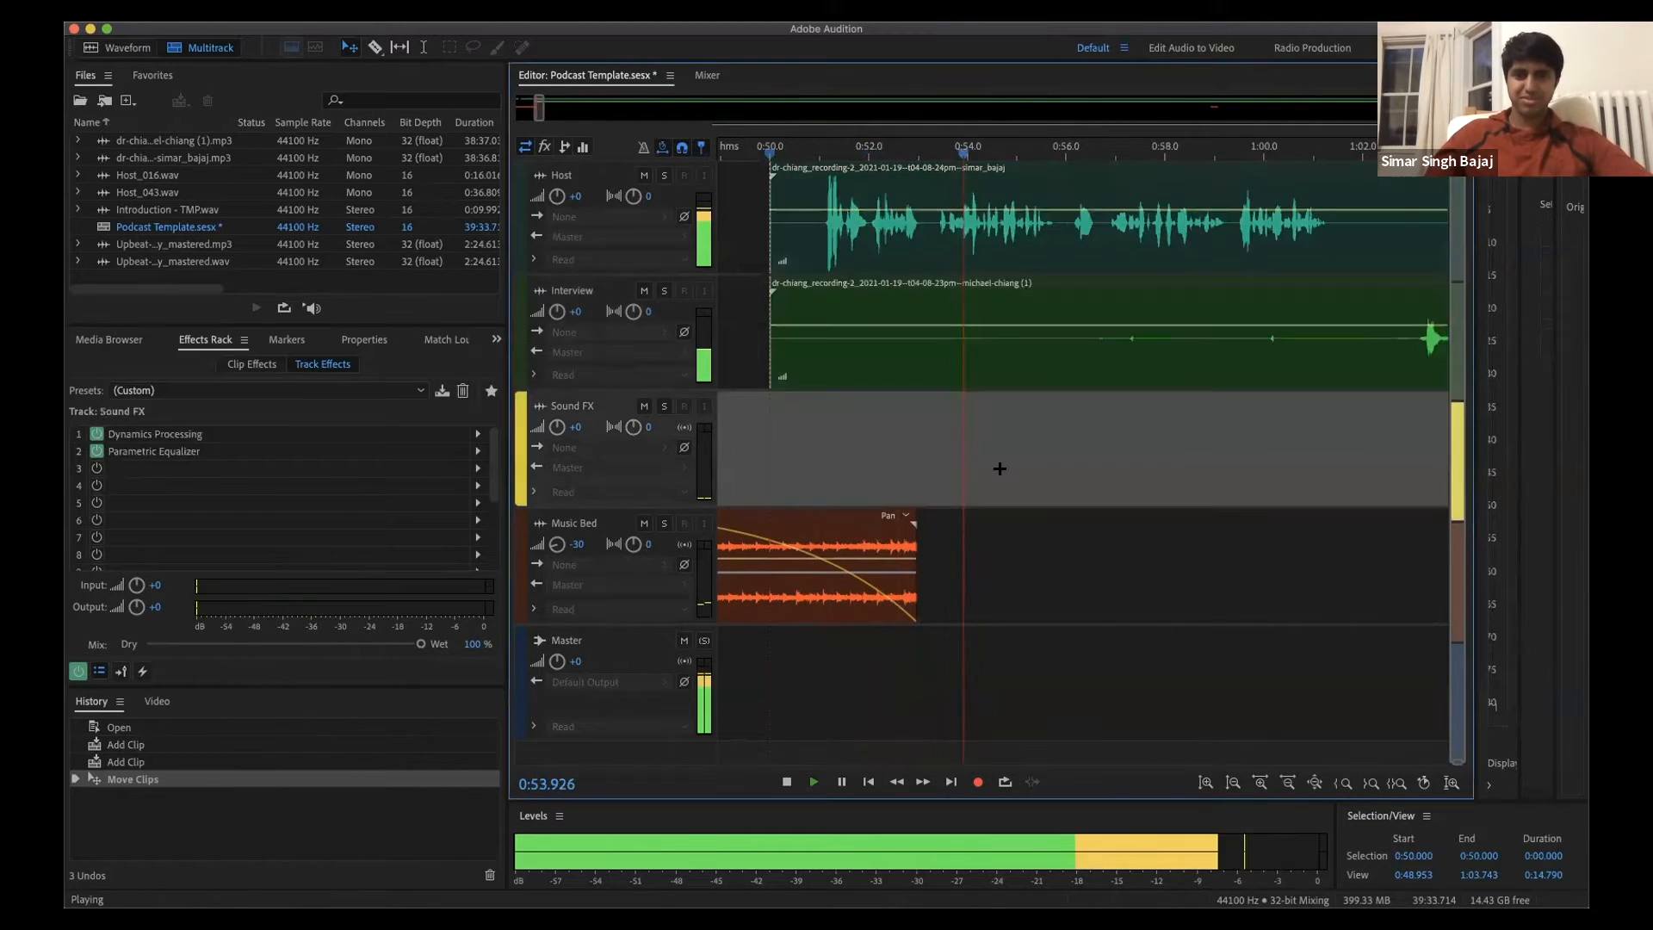
click(968, 155)
Step: Replay the pause before the host's first words from about 0:50 and the music lead-in just before it
click(771, 152)
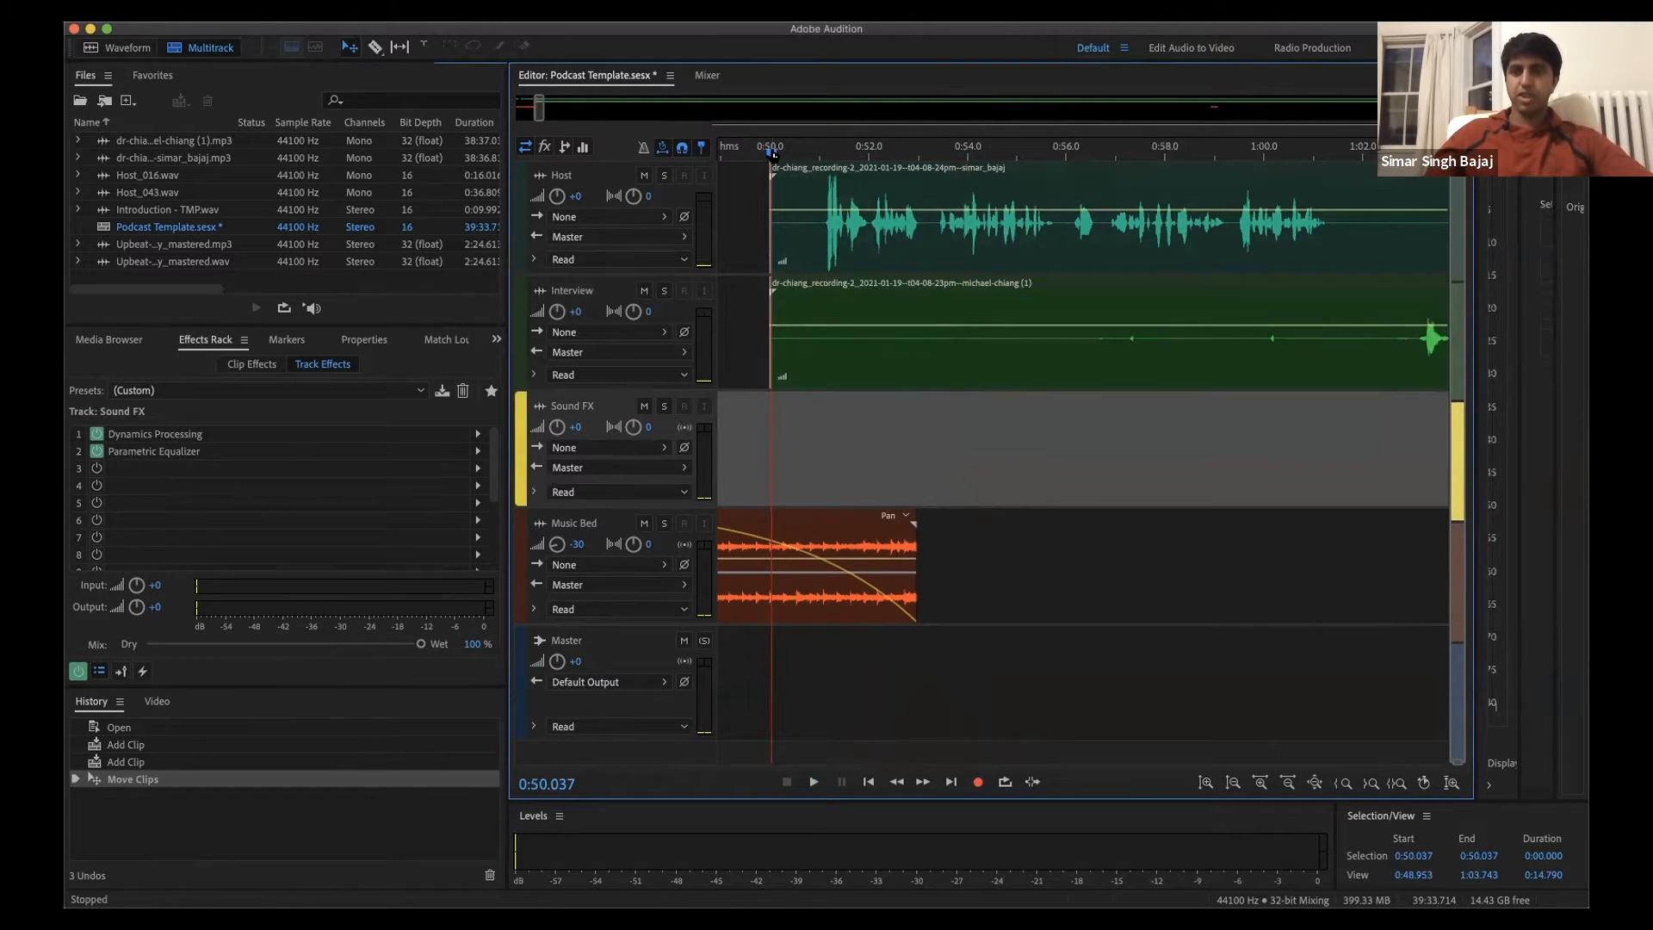
key(space)
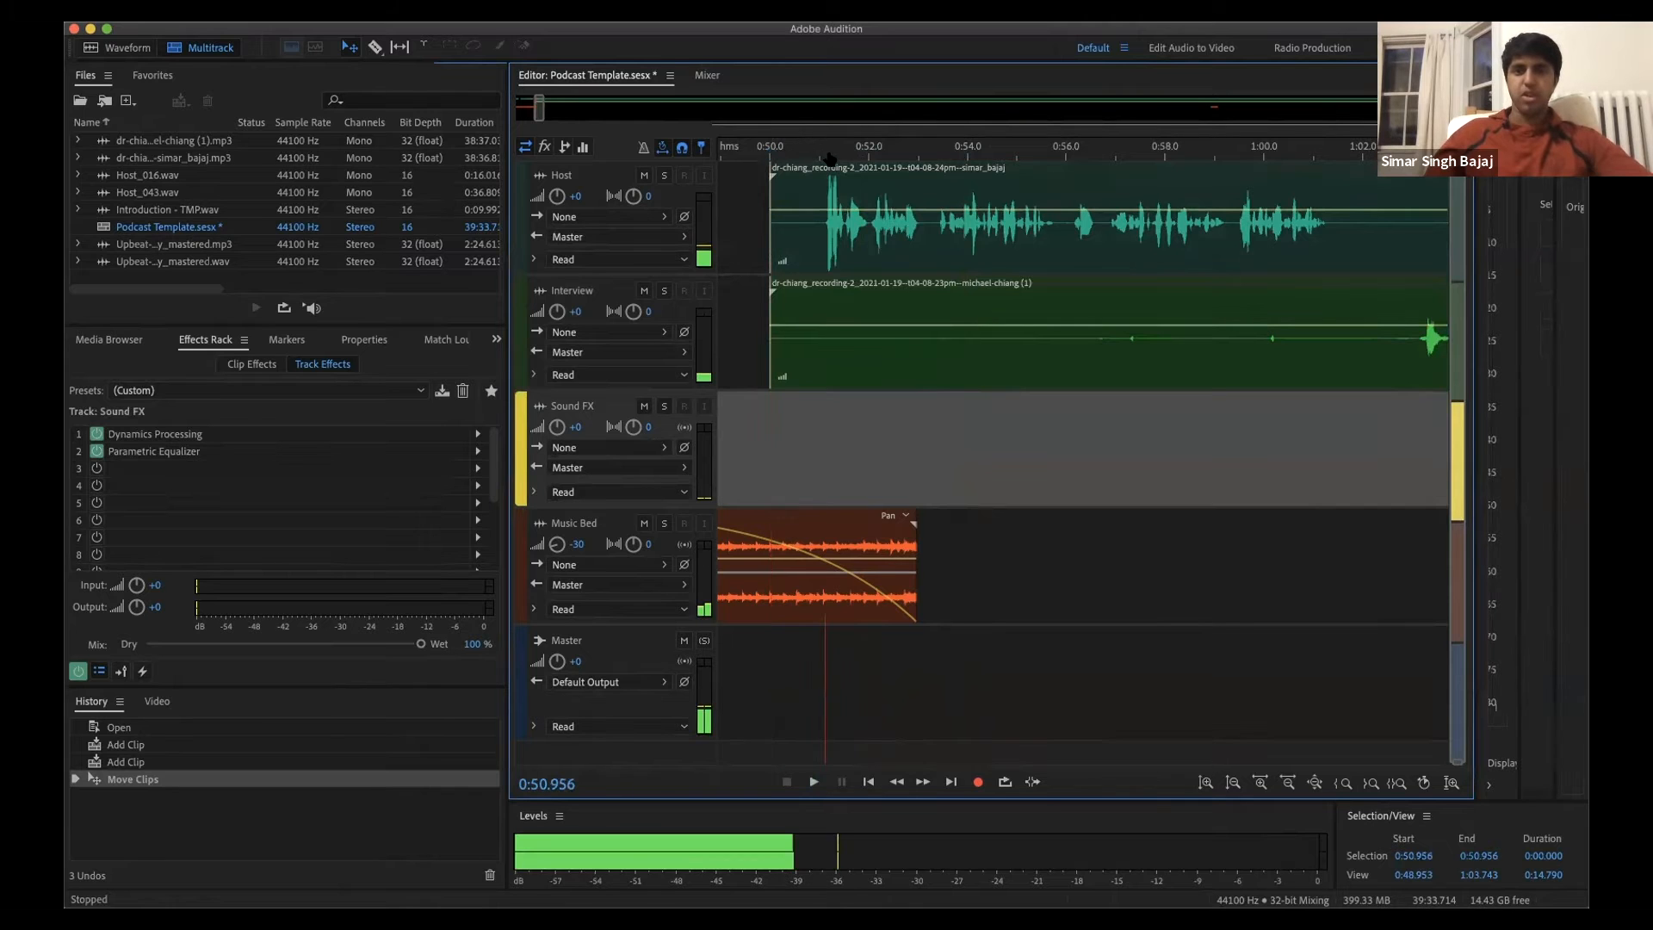
click(729, 153)
key(space)
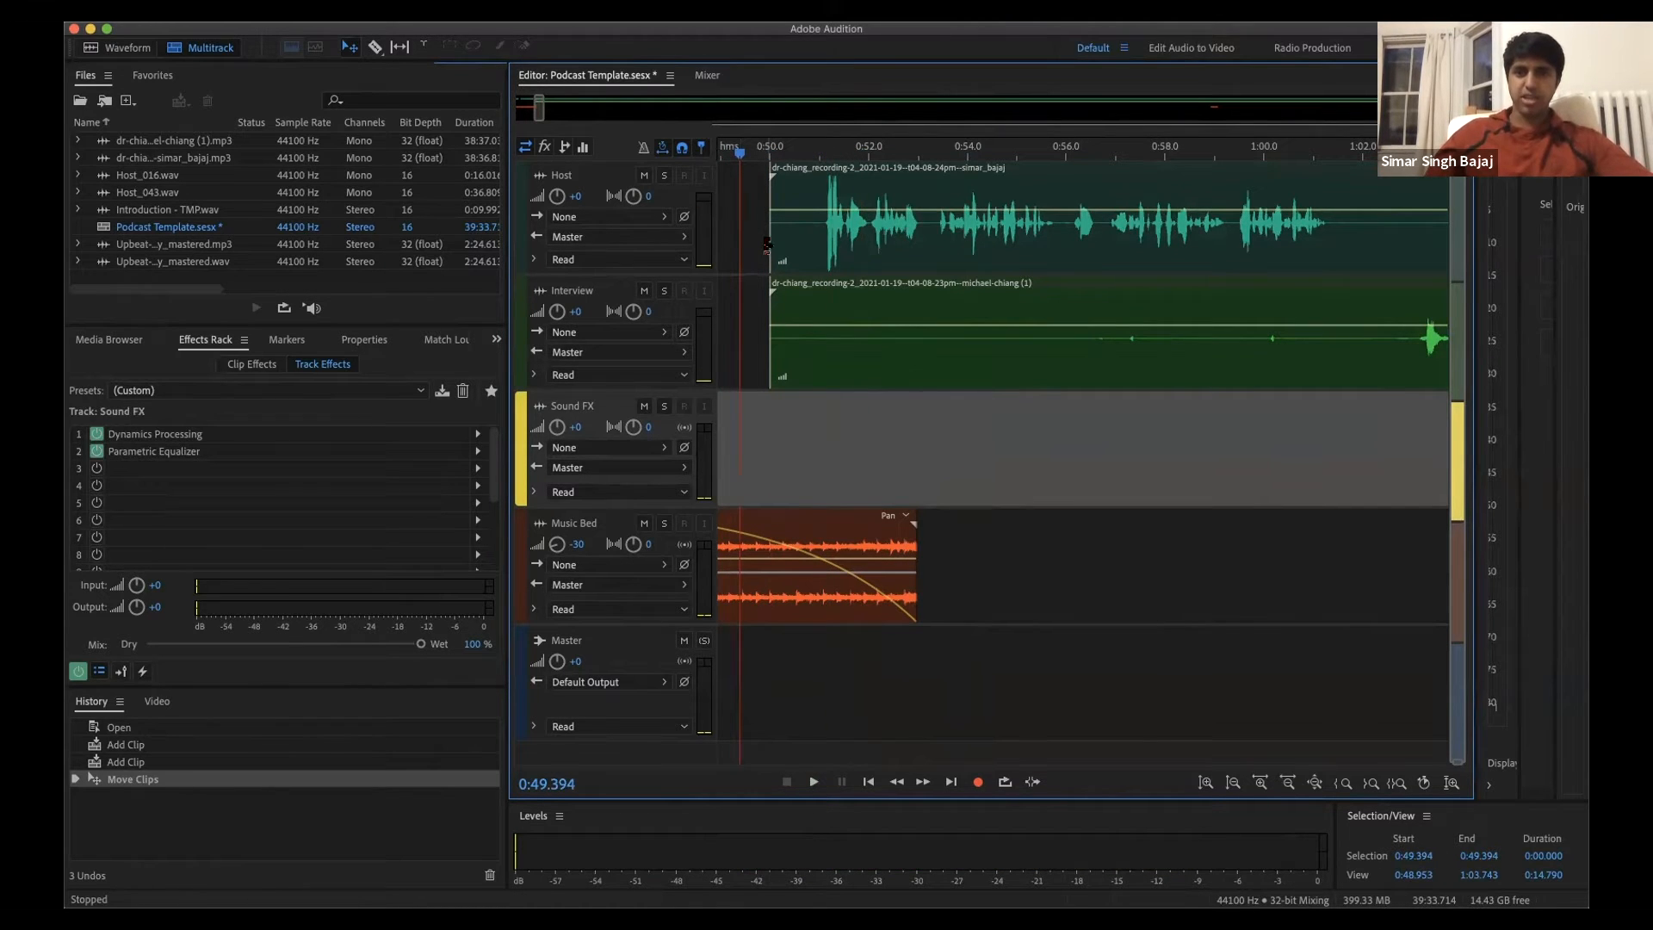
Step: Try trimming the start of the host's recording to about 0:51, and undo the trim
drag(766, 246, 817, 248)
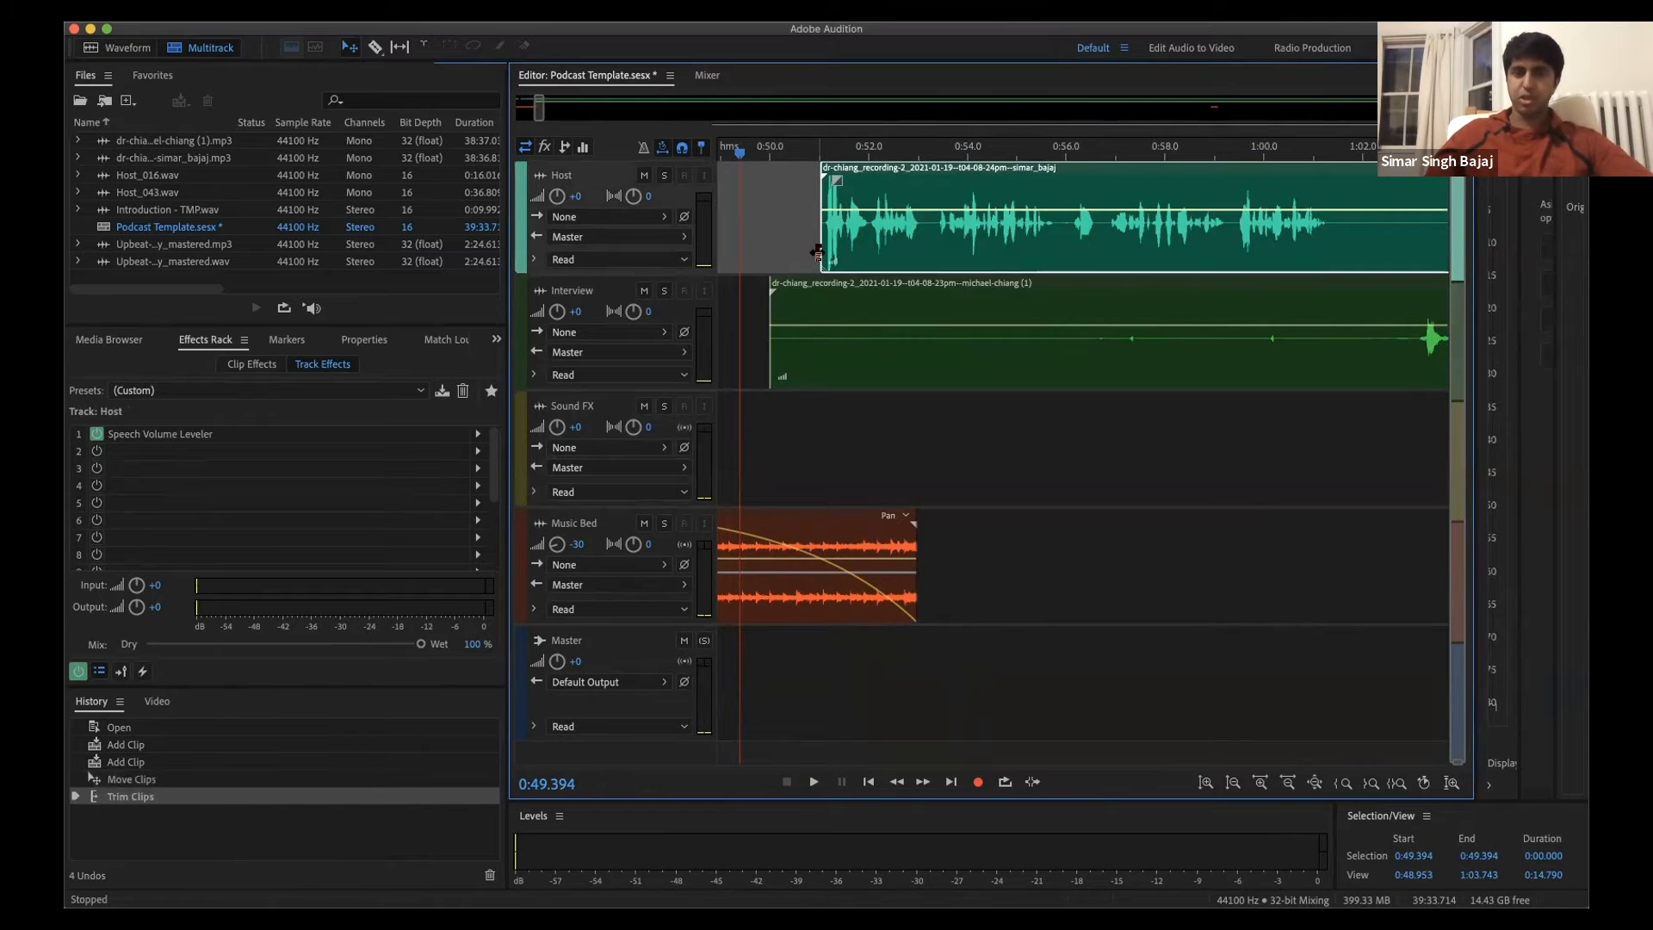
key(super+z)
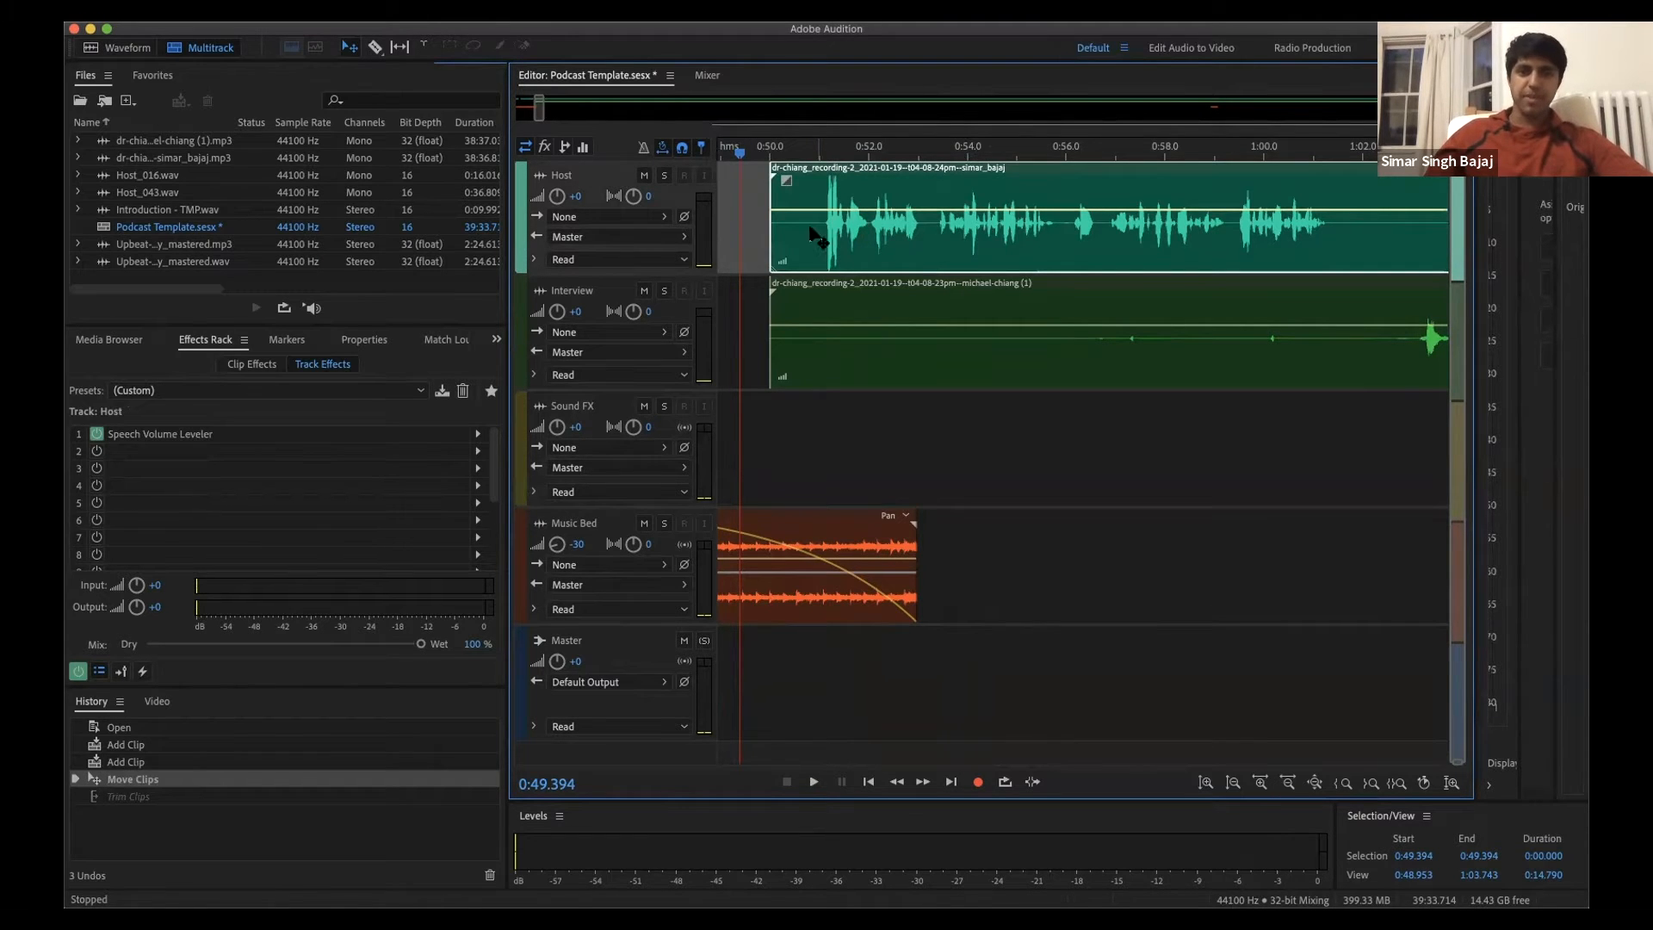
Step: Play the pause before the host's first words from about 0:50 to 0:51.1
key(t)
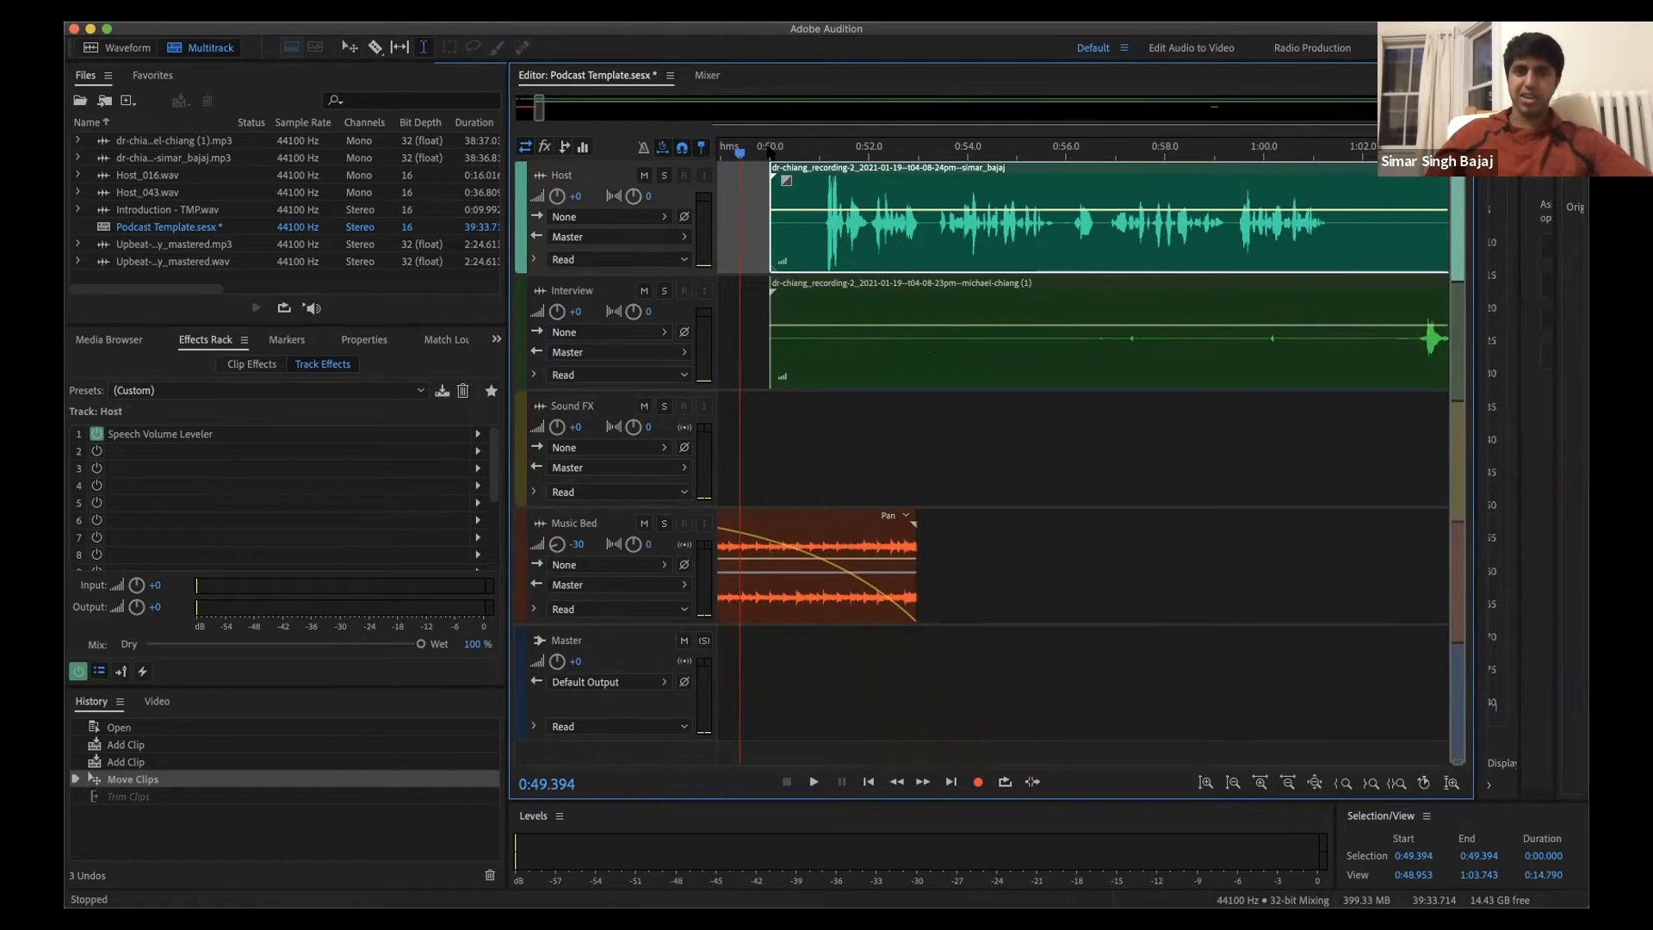
drag(740, 153, 769, 153)
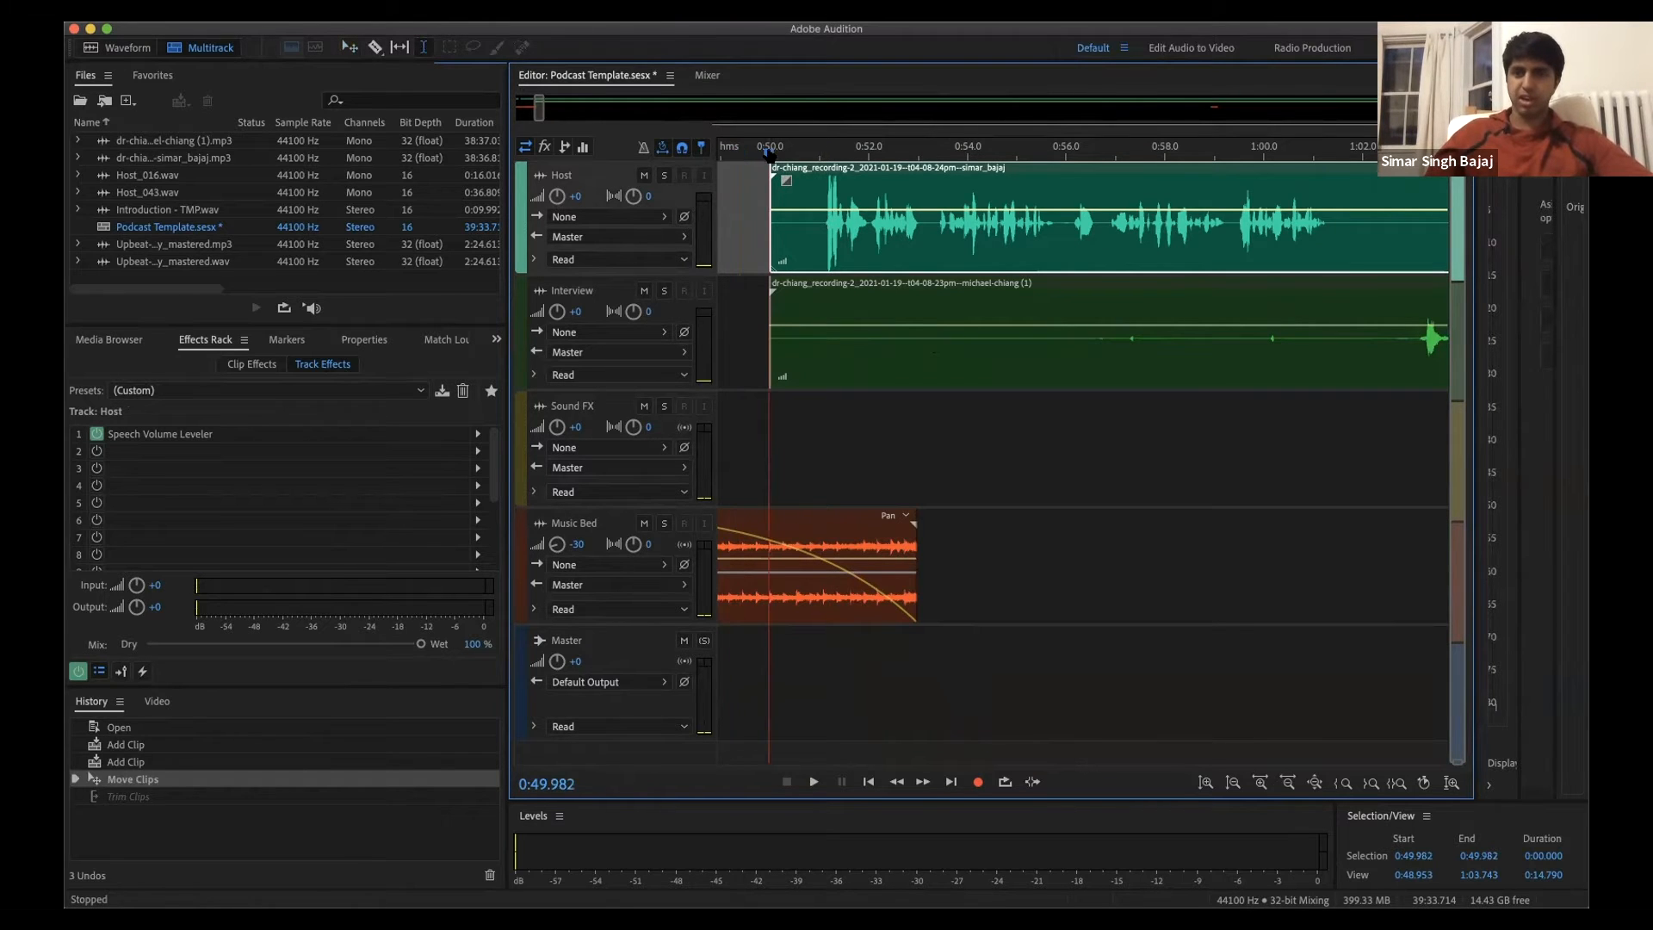
key(space)
key(space)
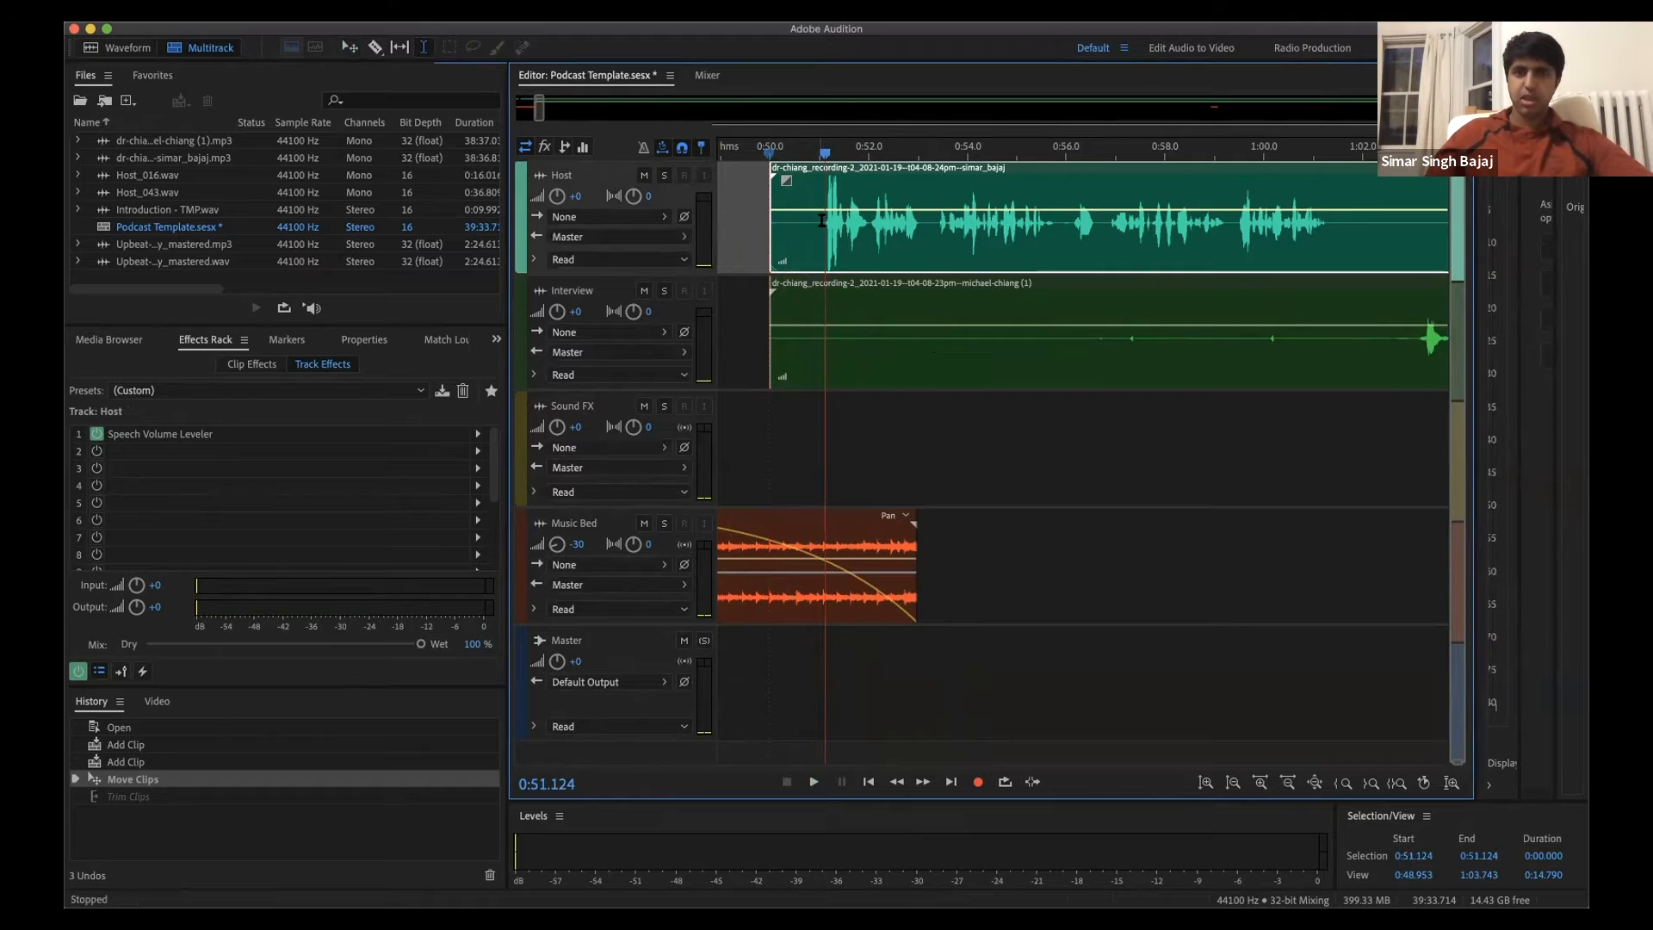
Step: Capture a noise print in the waveform editor from the host recording's silent lead-in, 0:50.000 to 0:51.103
click(766, 224)
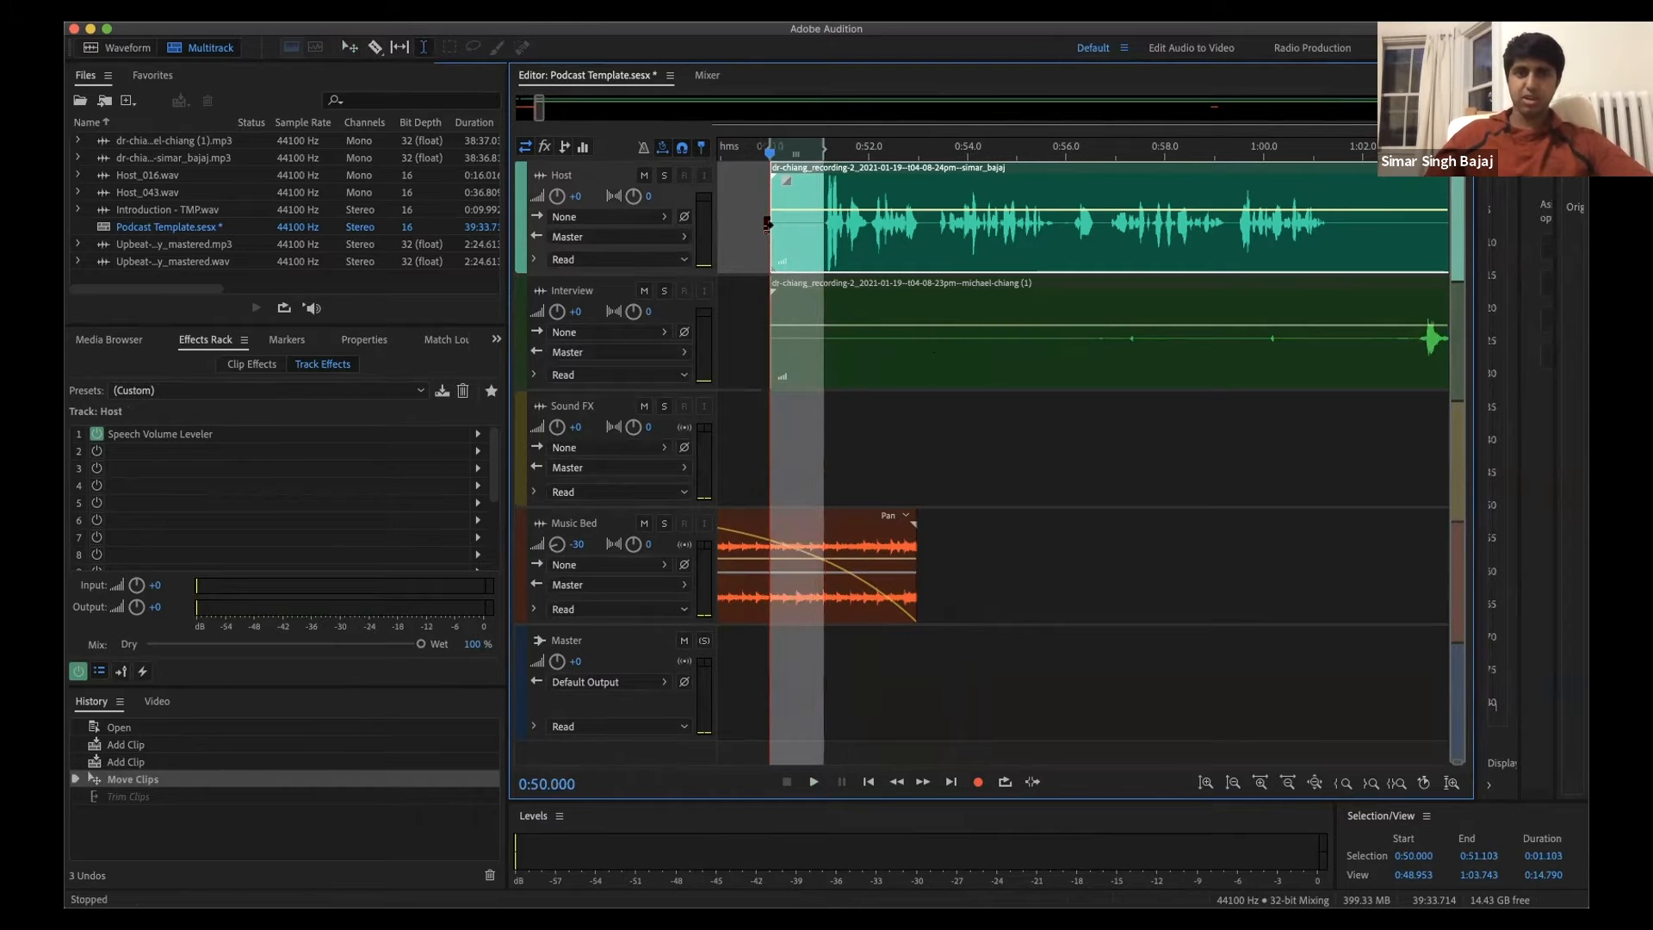
click(128, 48)
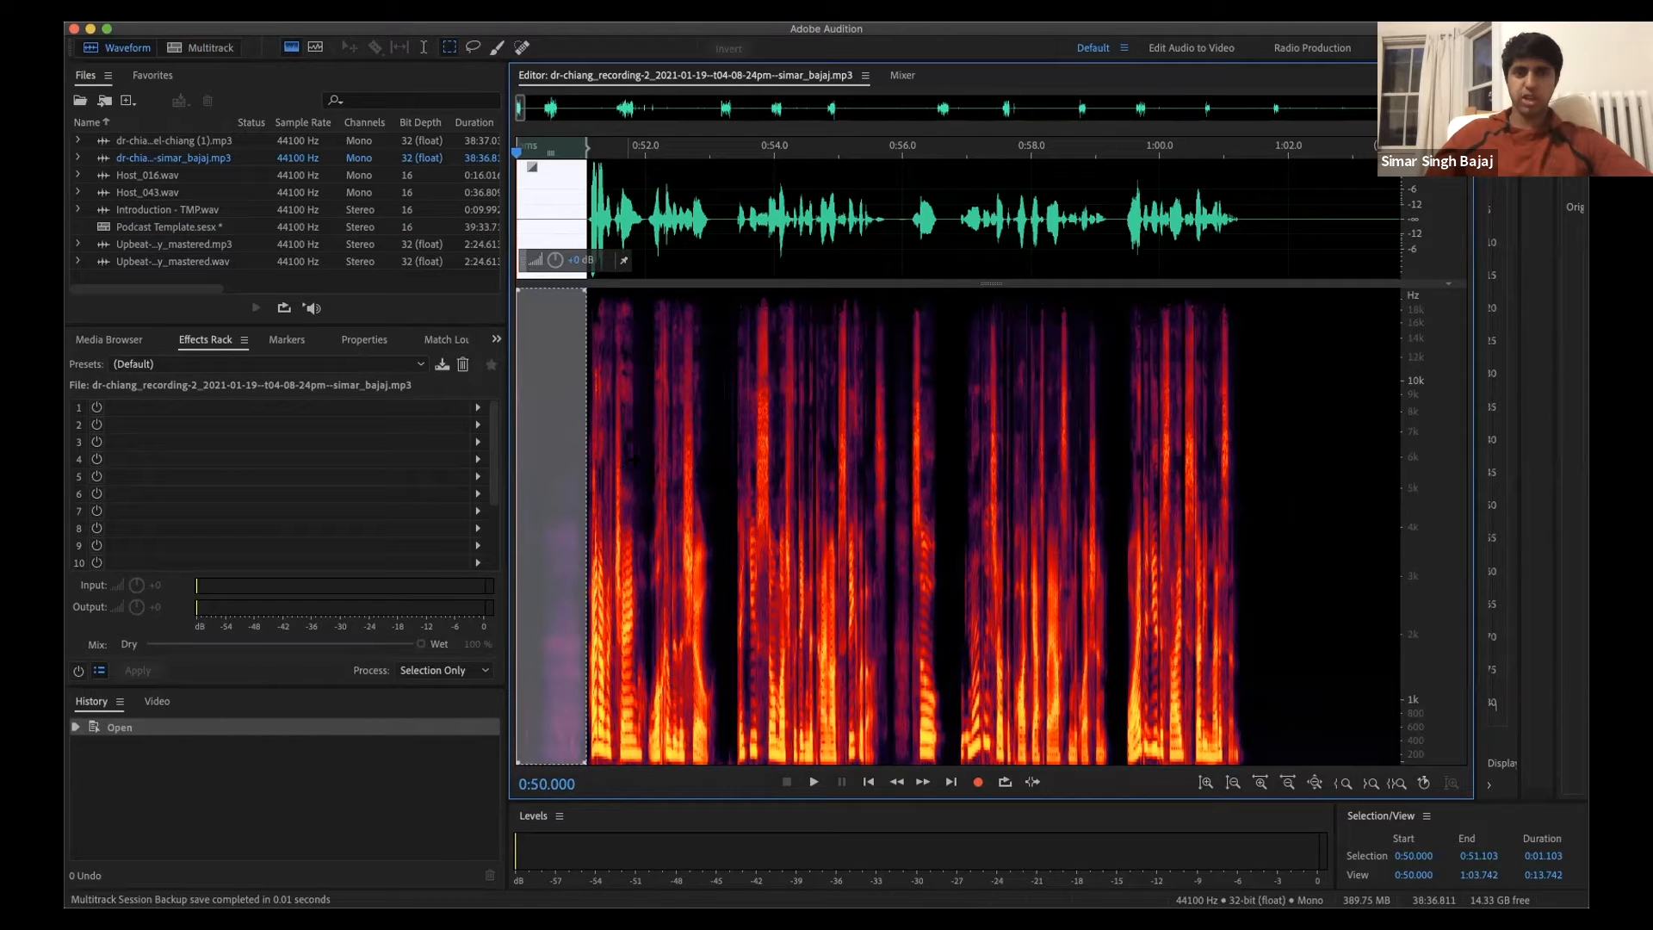
scroll(547, 631, up, 2)
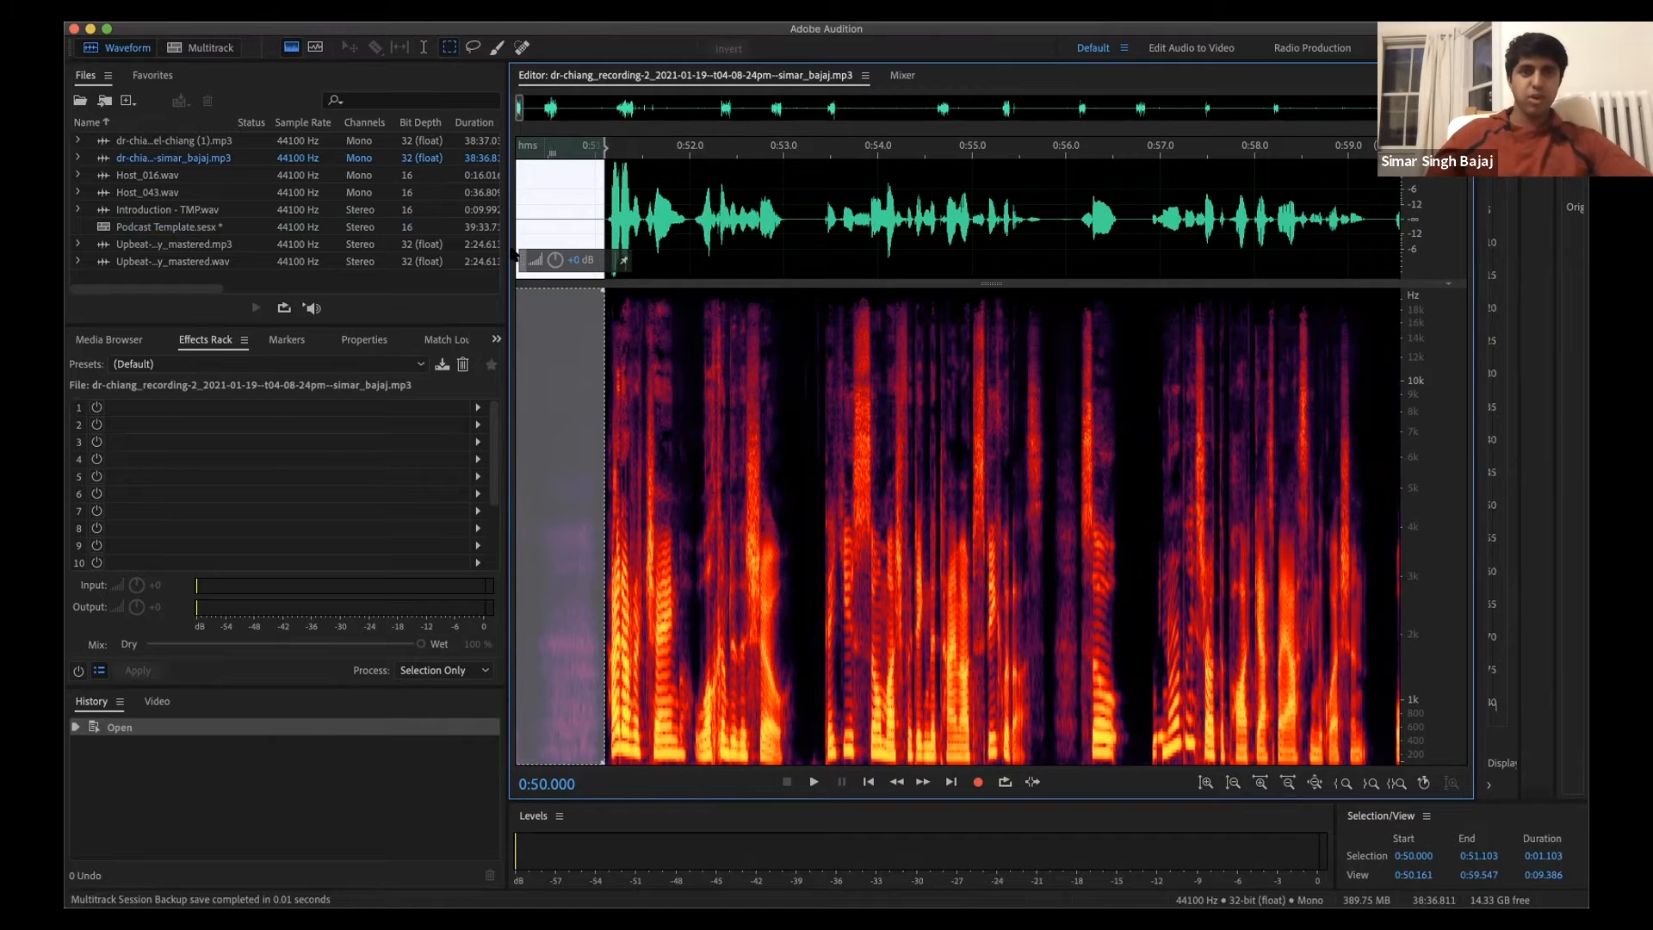
click(434, 12)
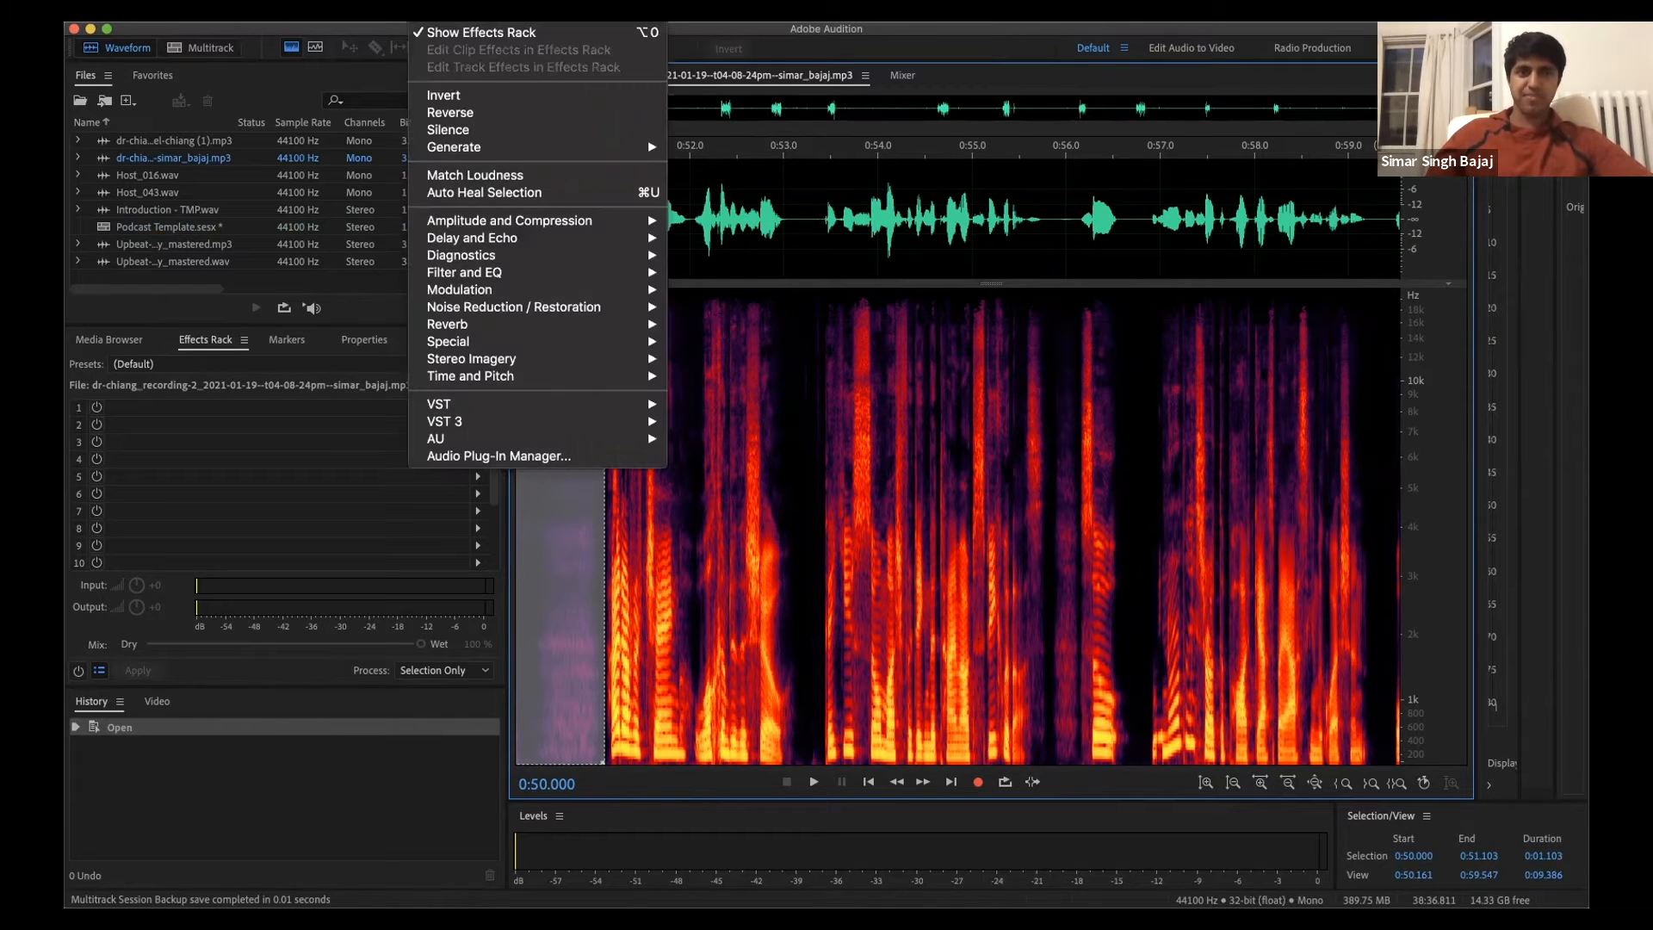
mouse_move(489, 308)
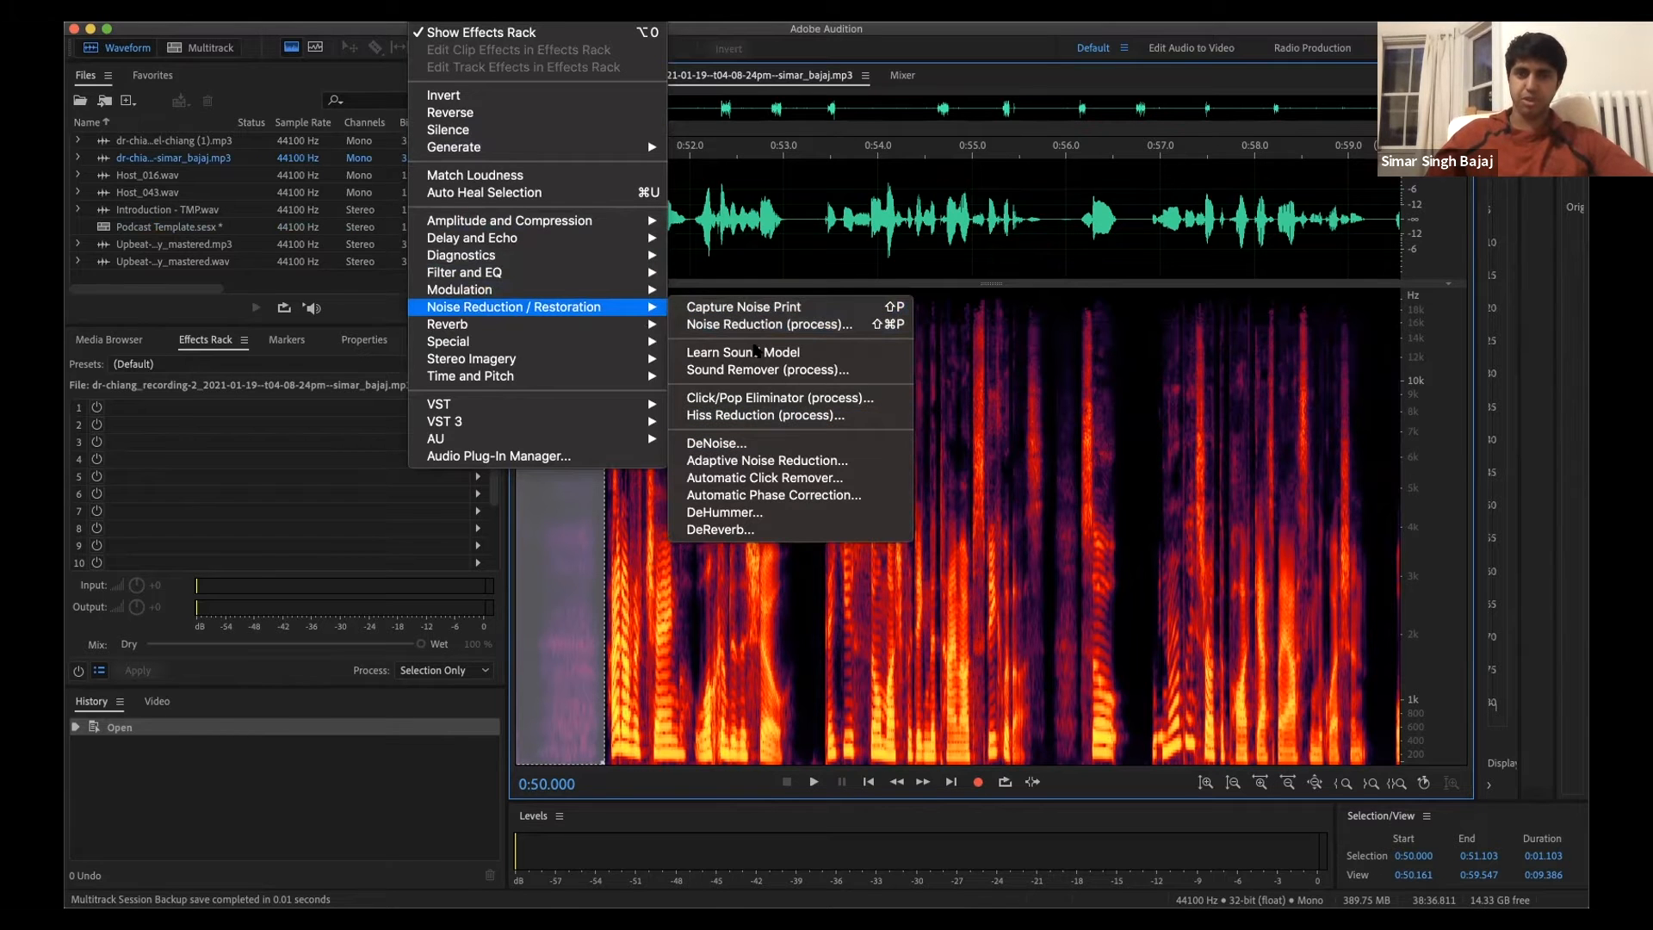
click(738, 307)
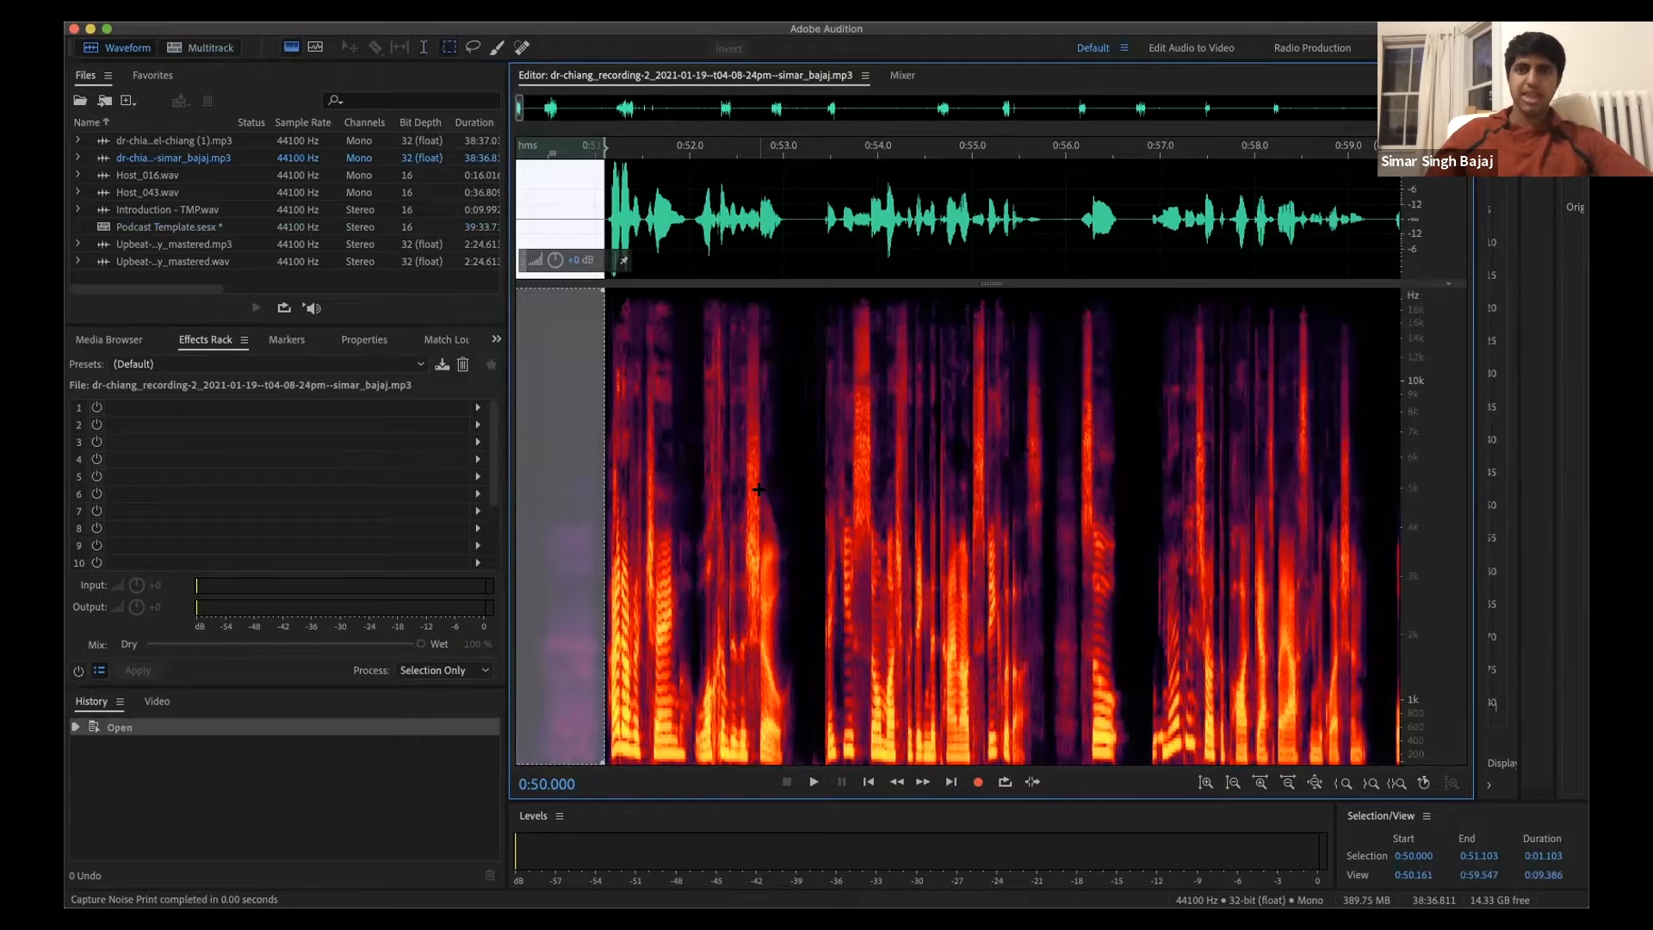
Step: Apply Noise Reduction to the entire host recording using the captured noise print
key(super+a)
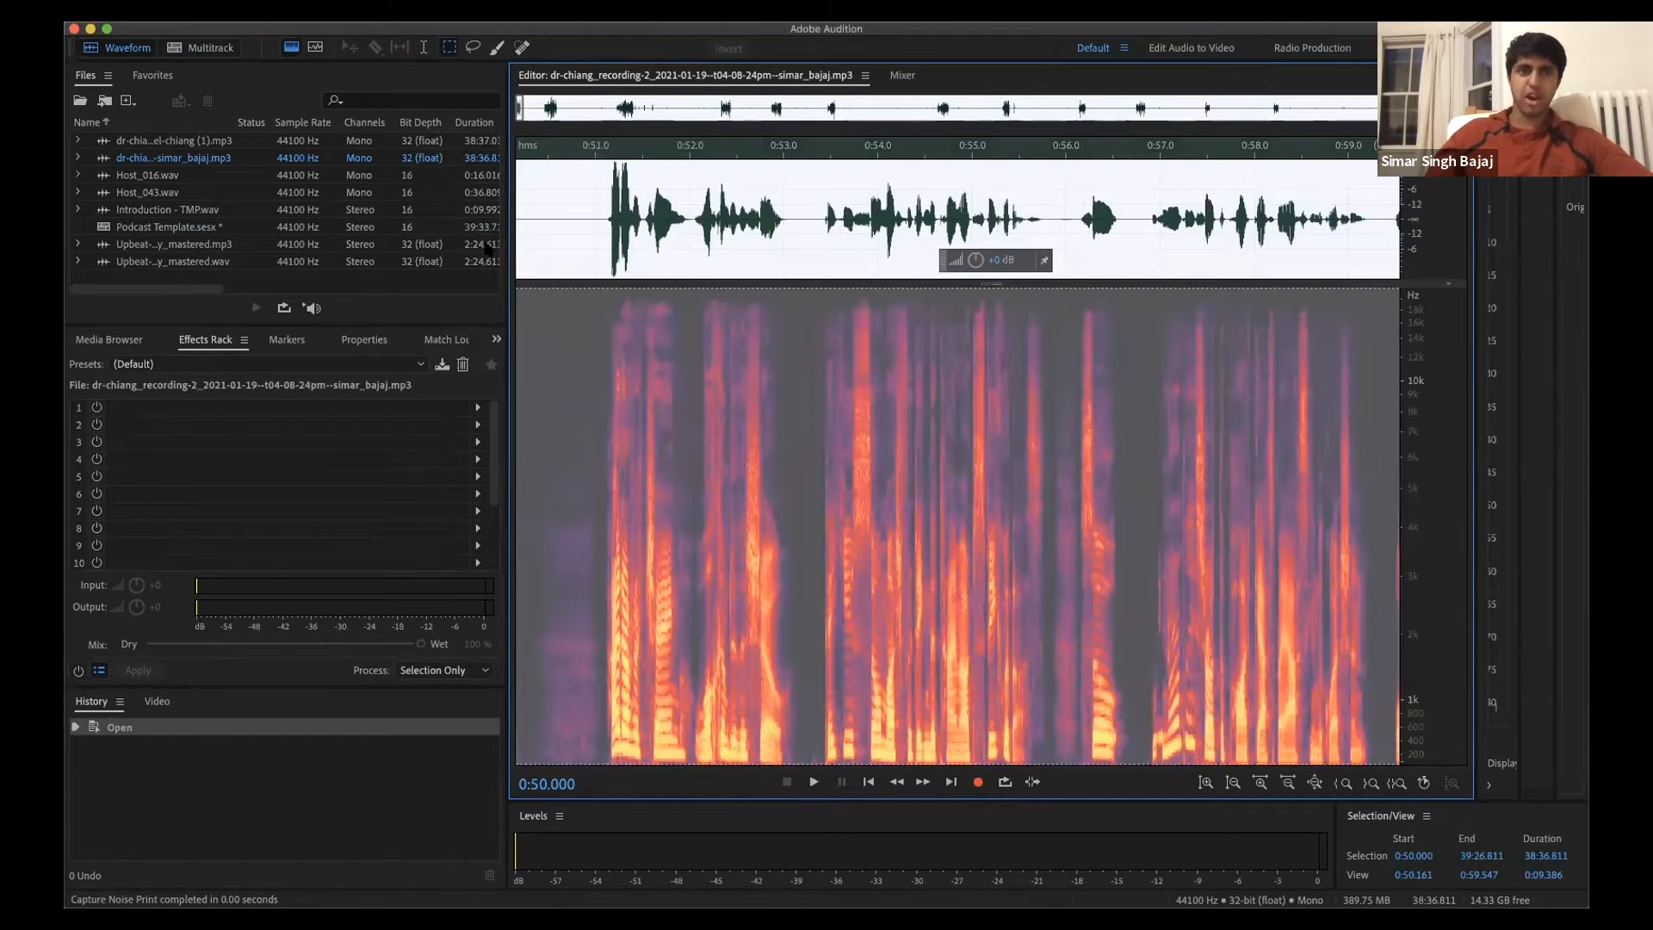
click(430, 11)
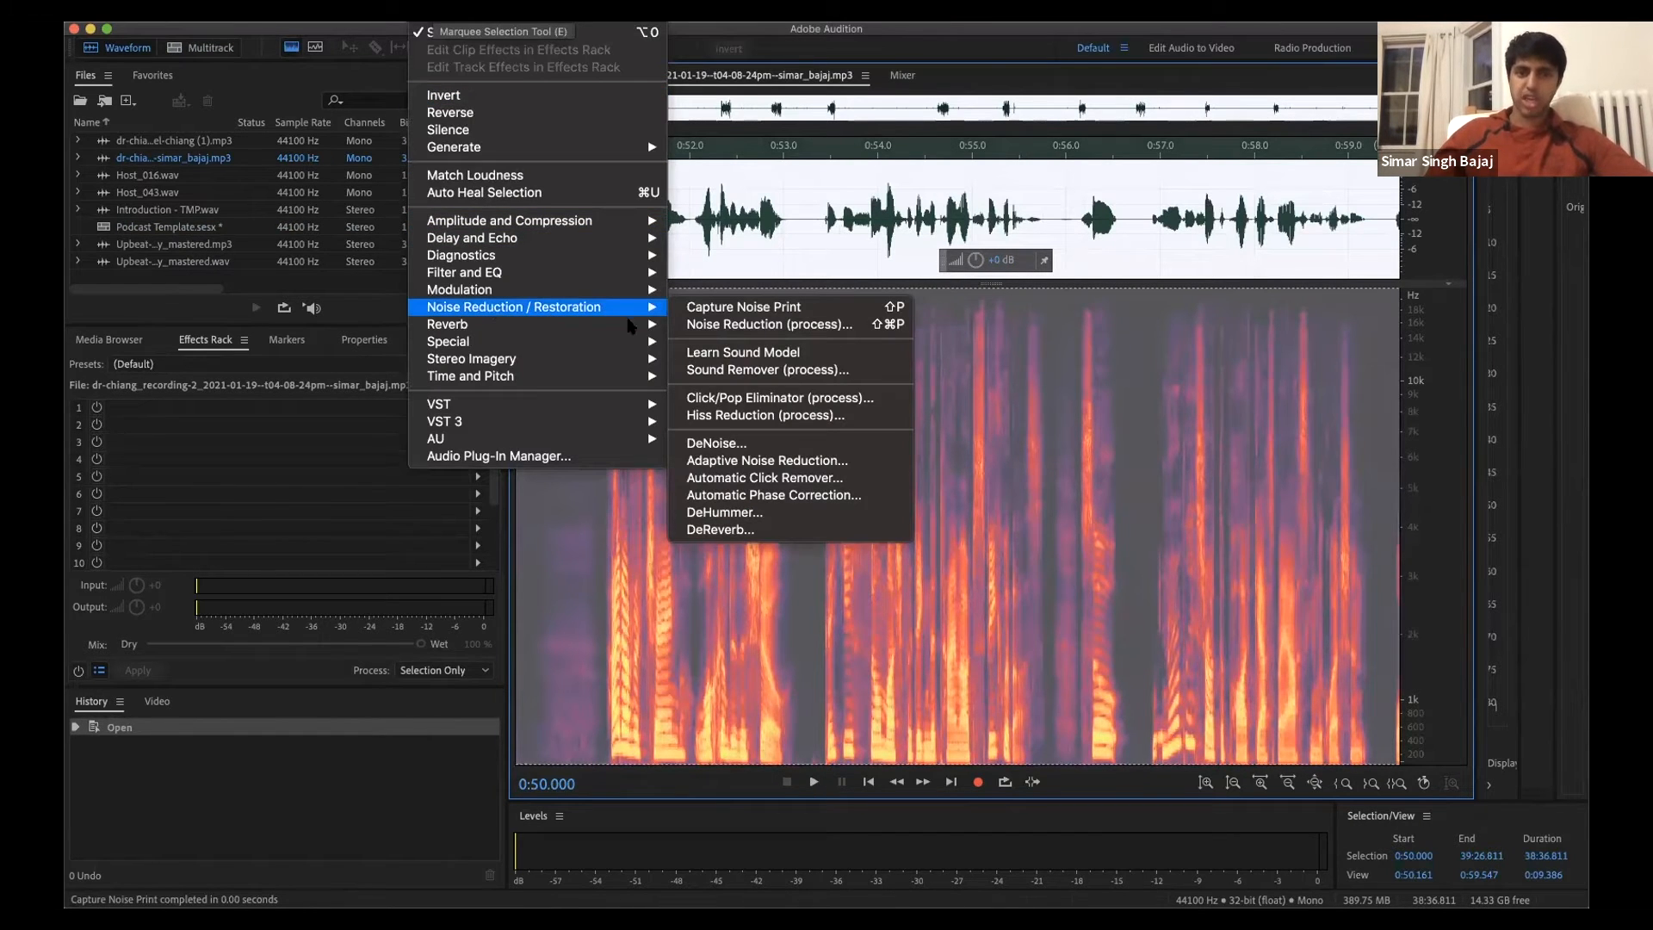
click(738, 324)
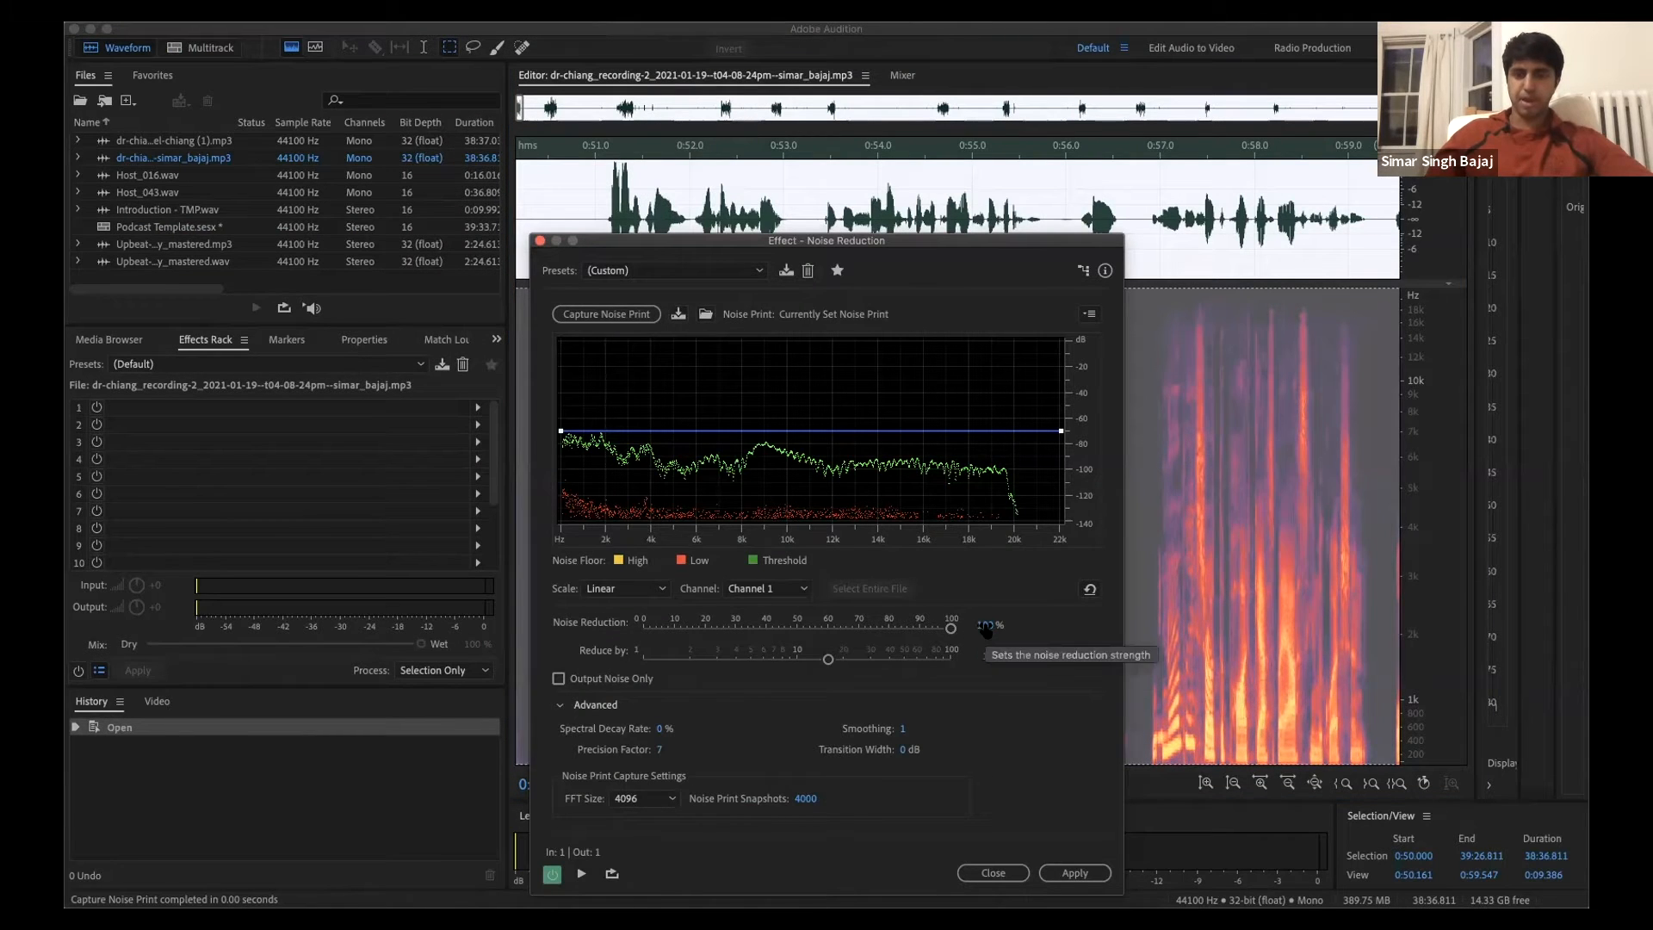
drag(963, 242, 969, 140)
click(1072, 773)
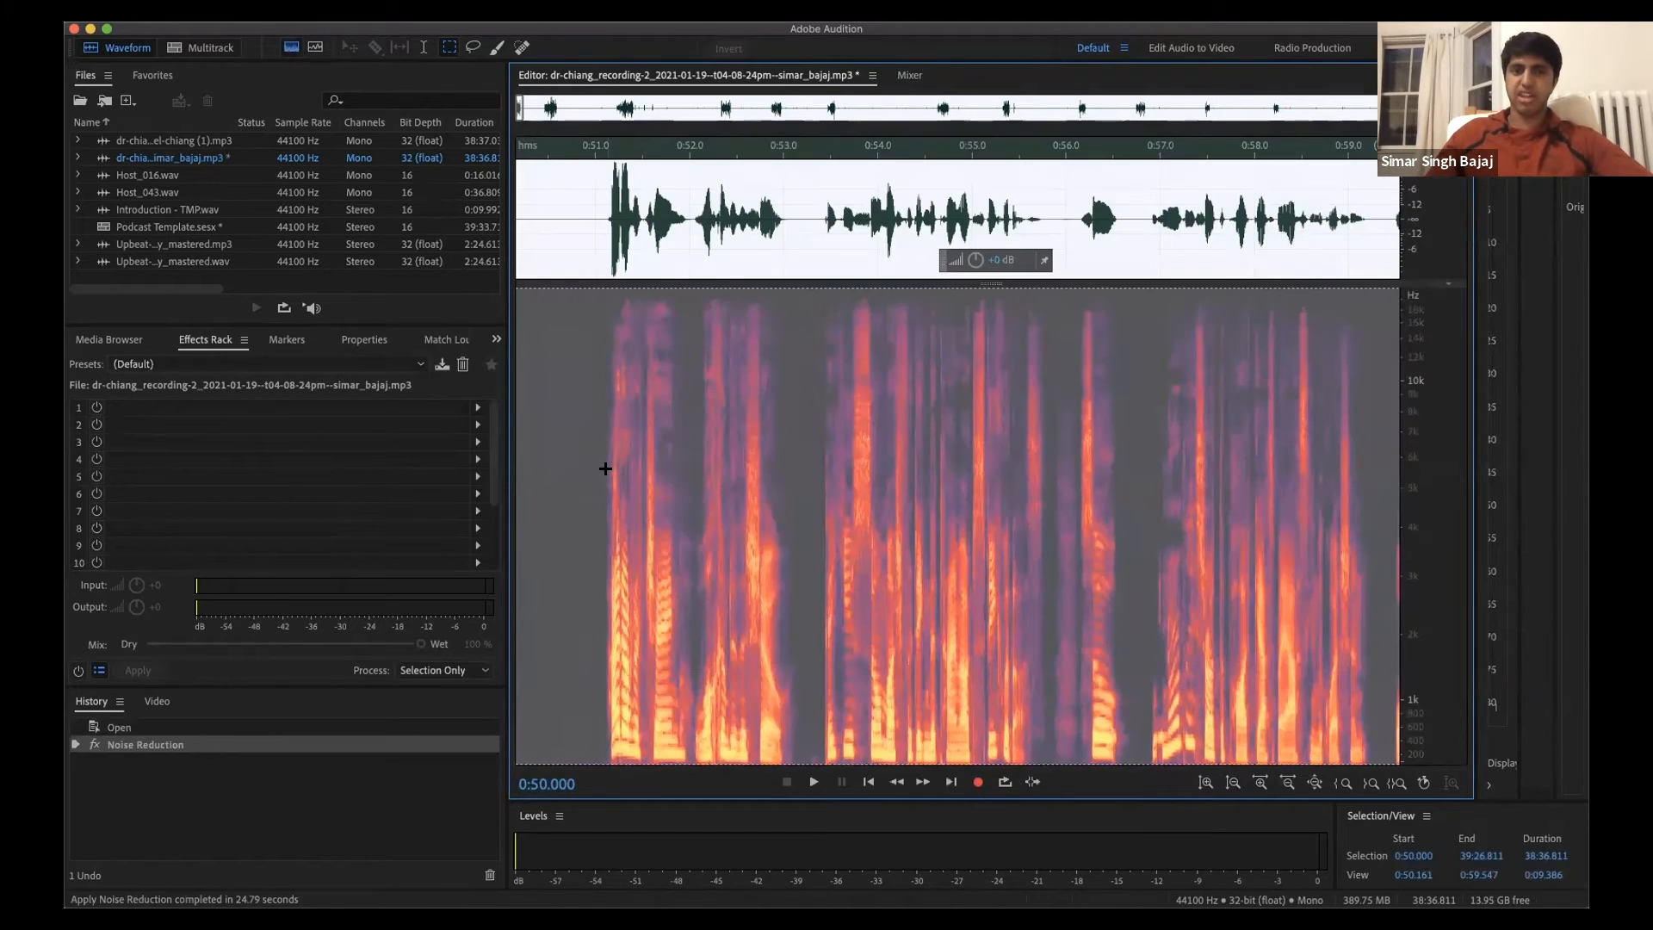
Step: Mark the onset of the host's first words in the waveform, from about 0:51.15 to 0:51.27
click(608, 706)
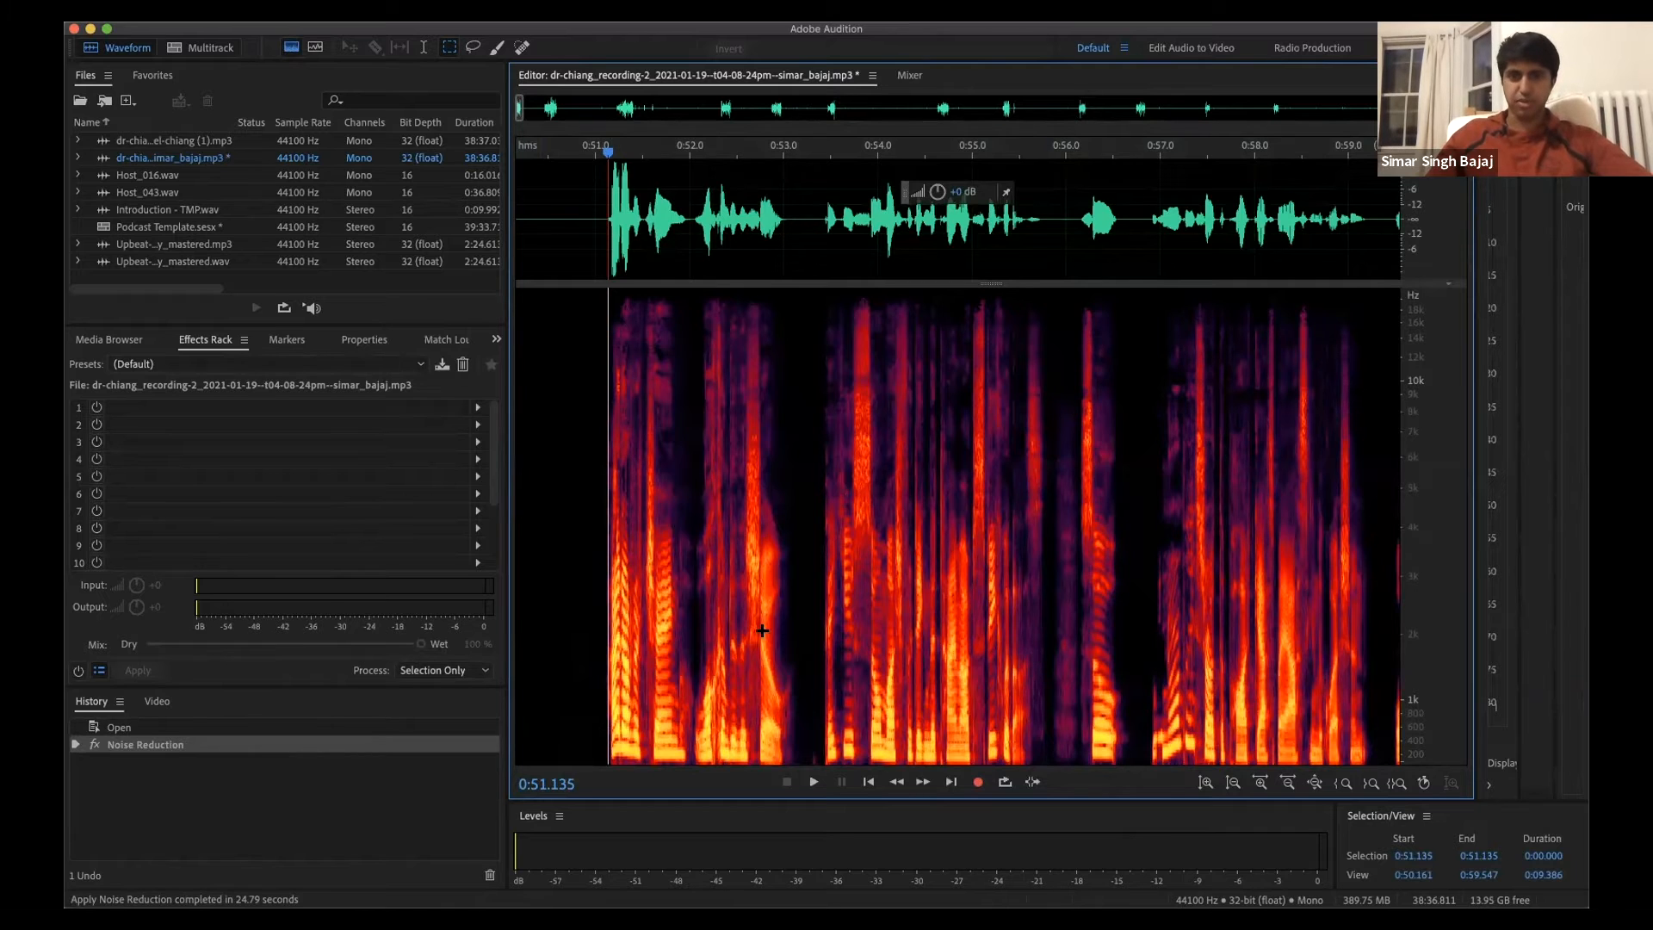
click(621, 148)
mouse_move(621, 214)
mouse_down()
mouse_move(596, 215)
mouse_move(610, 217)
mouse_up()
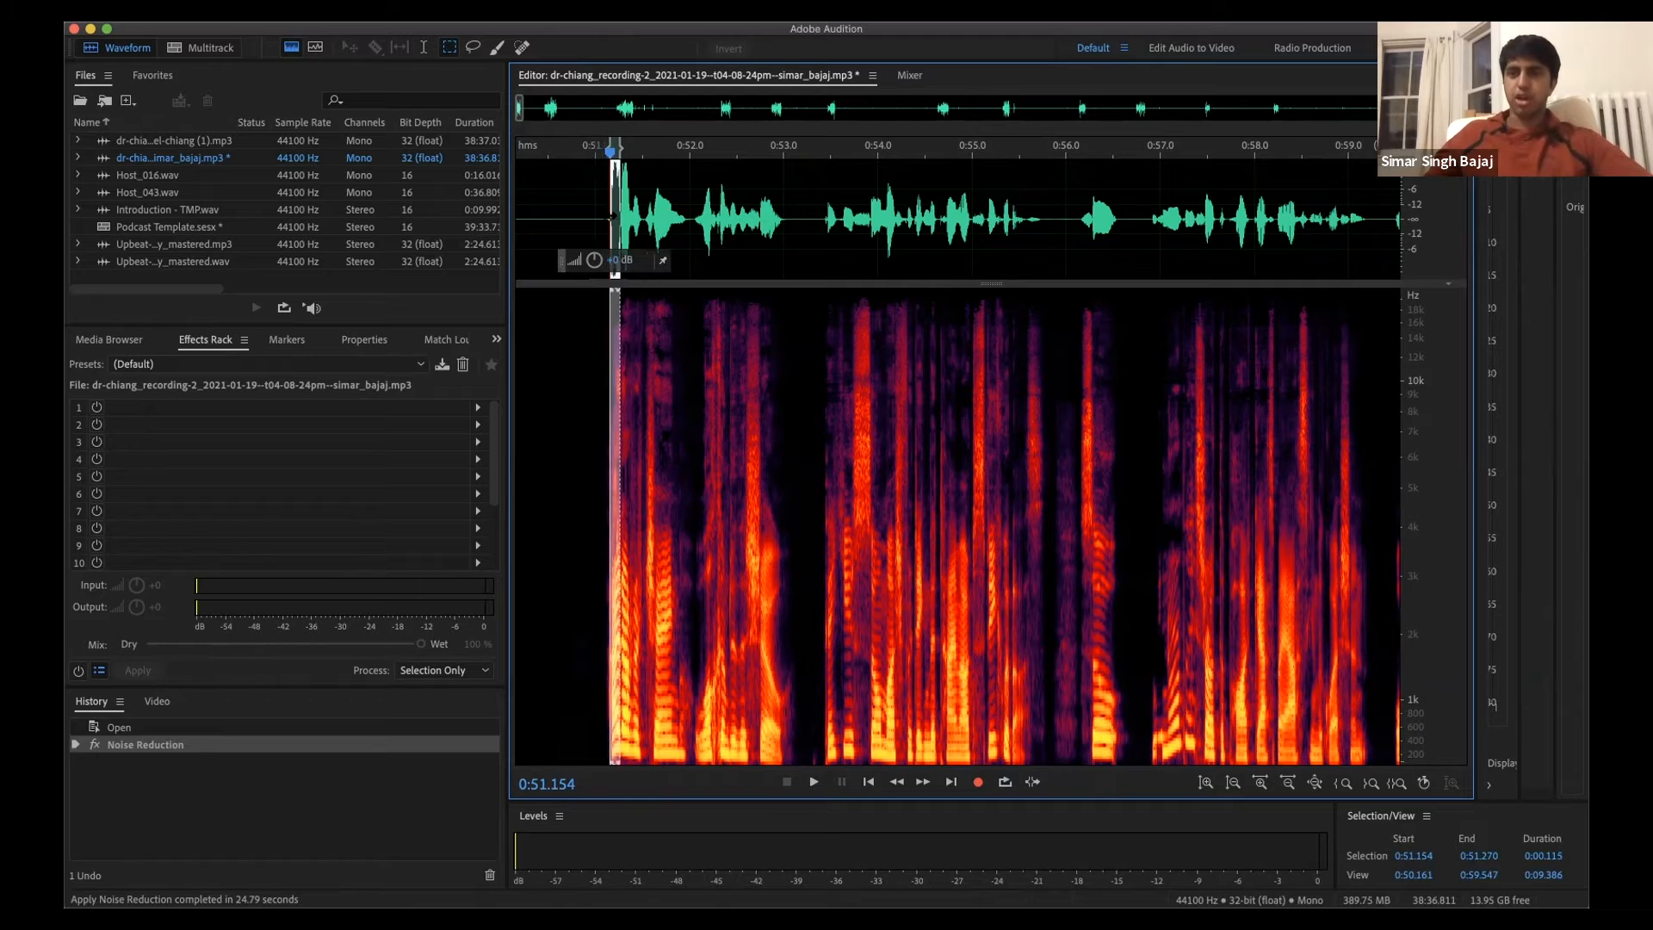
Step: Return to the multitrack session and play the cleaned lead-in from about 0:50 to 0:51.5
click(200, 48)
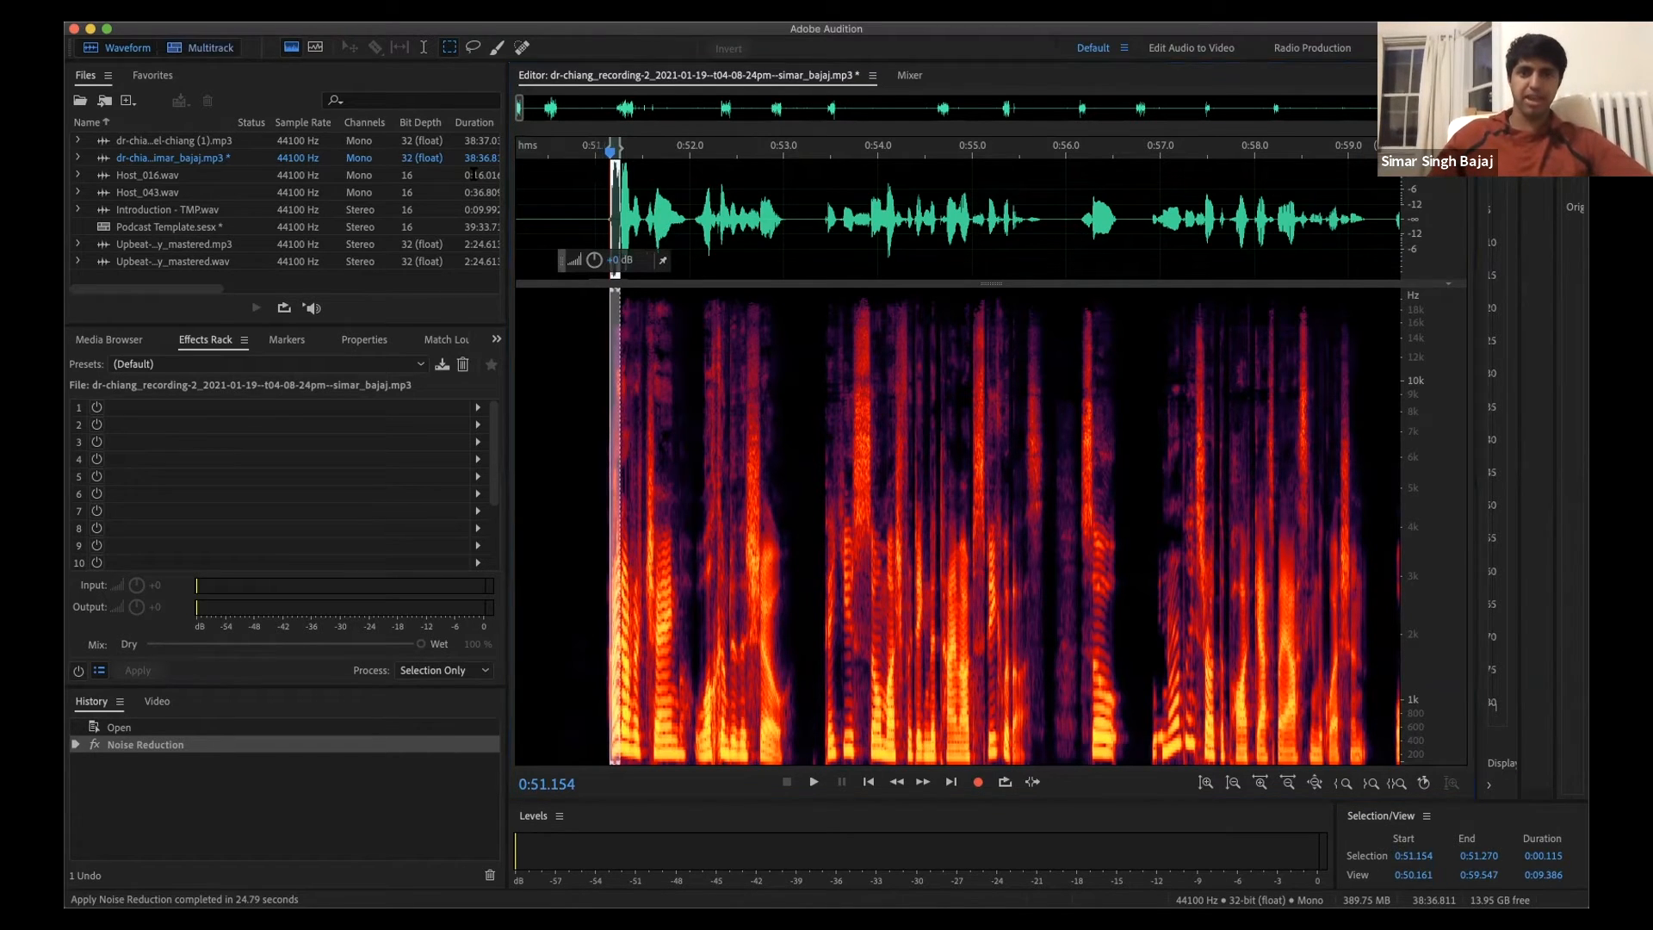
key(space)
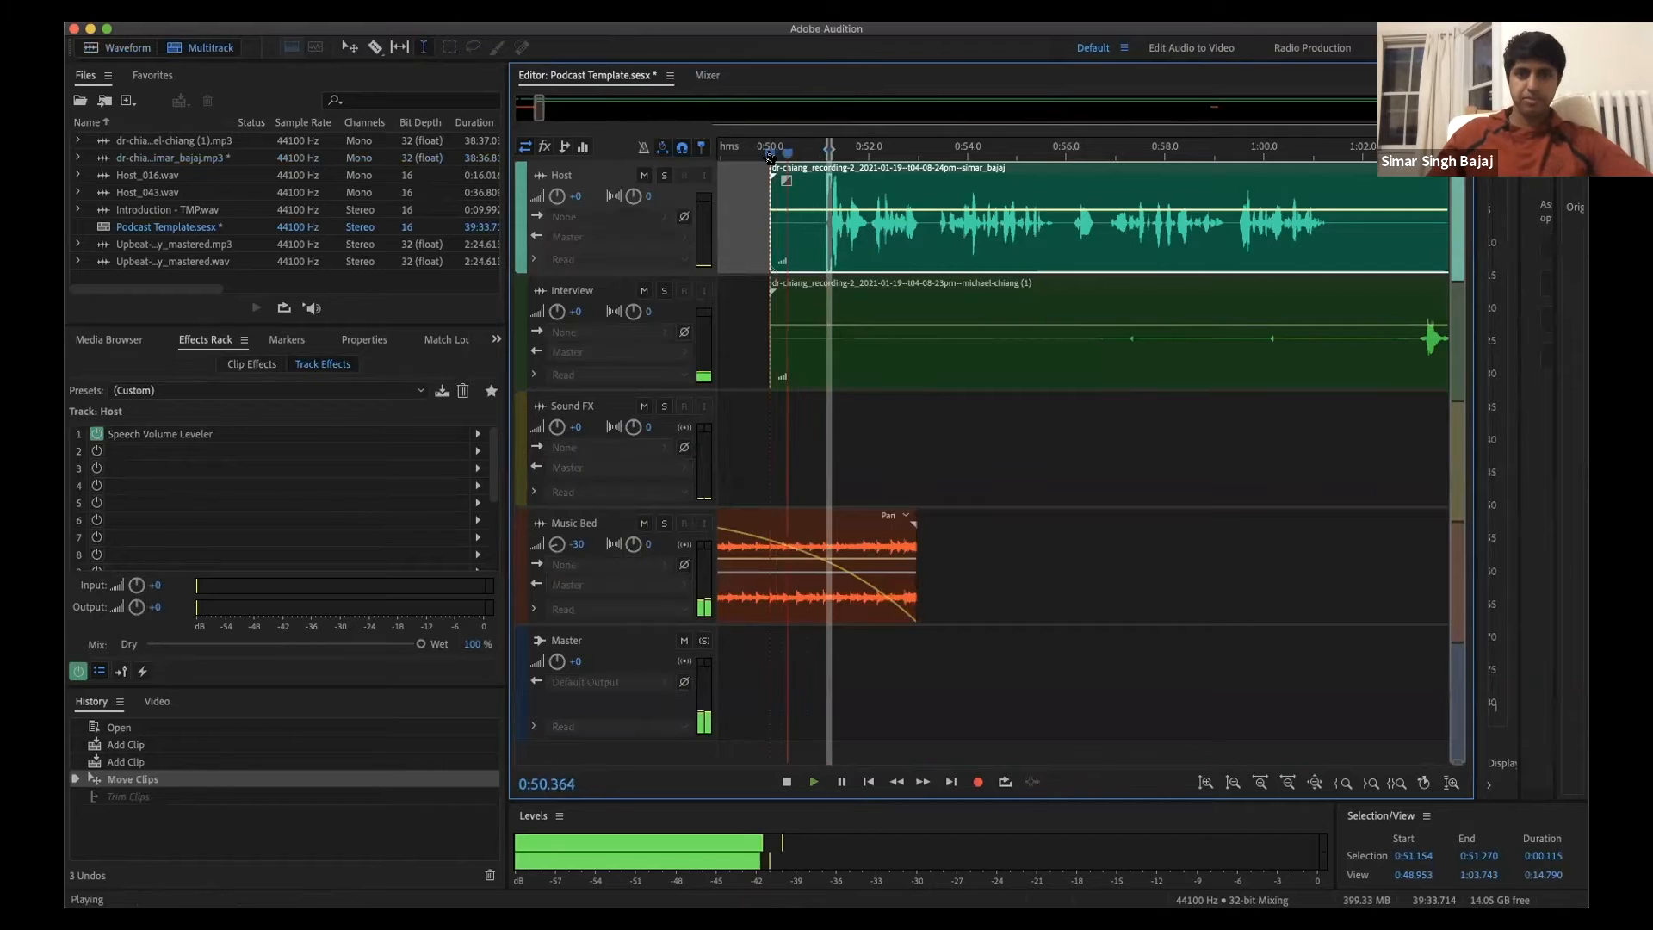
key(space)
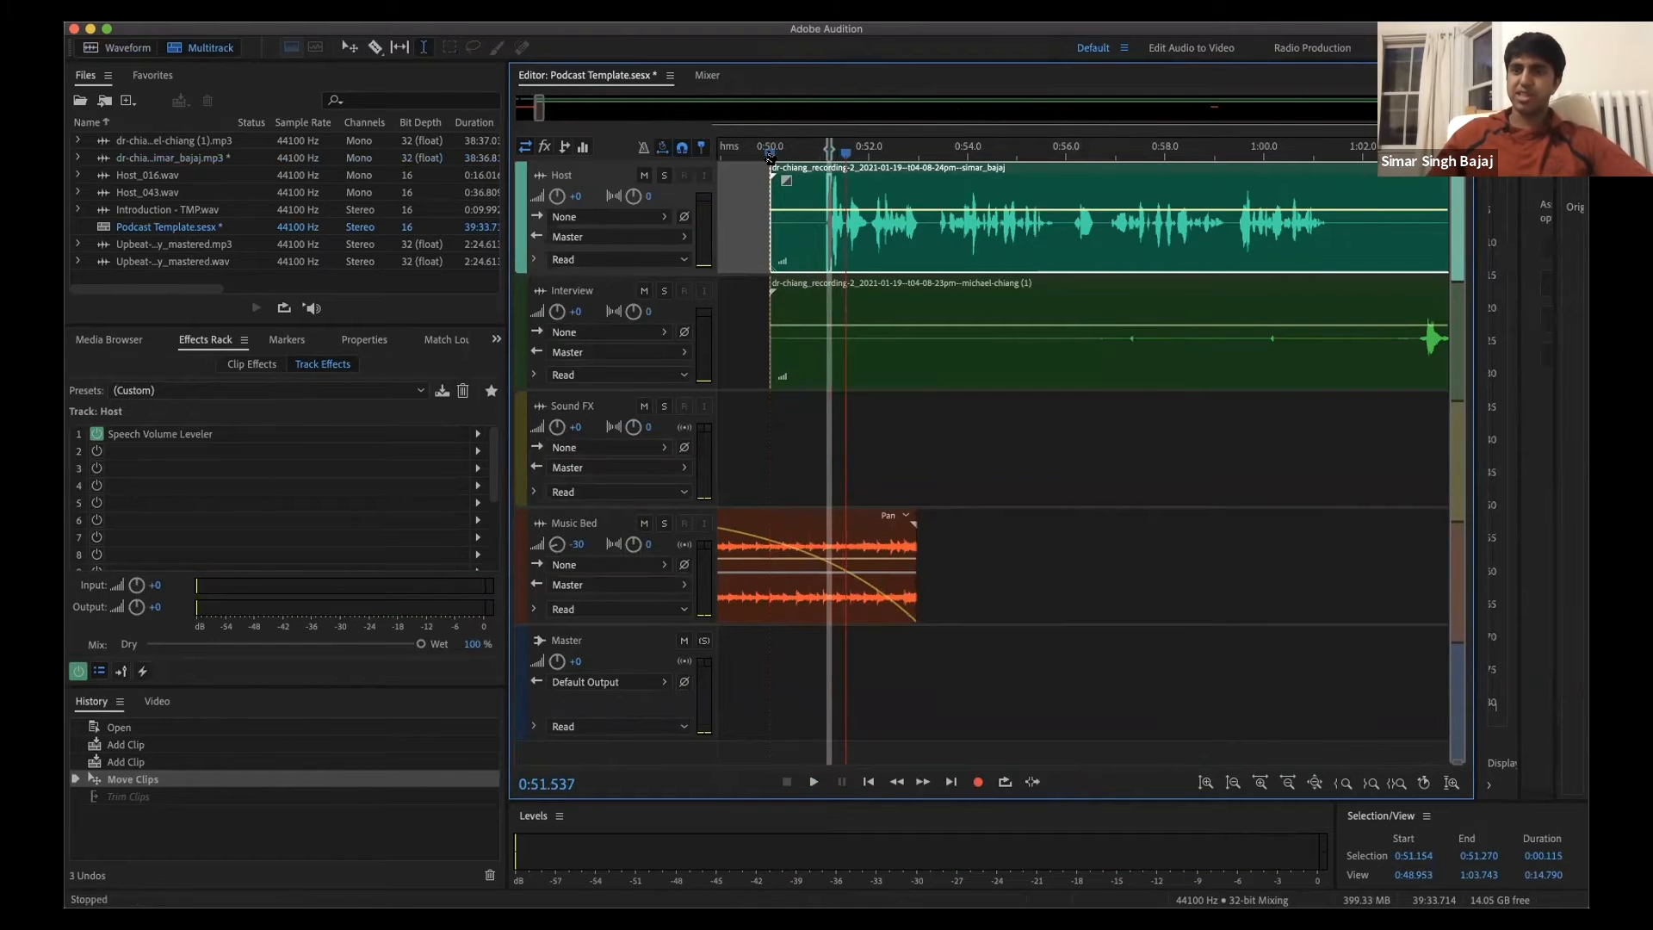
Step: Trim the start of the host's clip to just before the first words, at about 0:51.07
scroll(771, 158, up, 3)
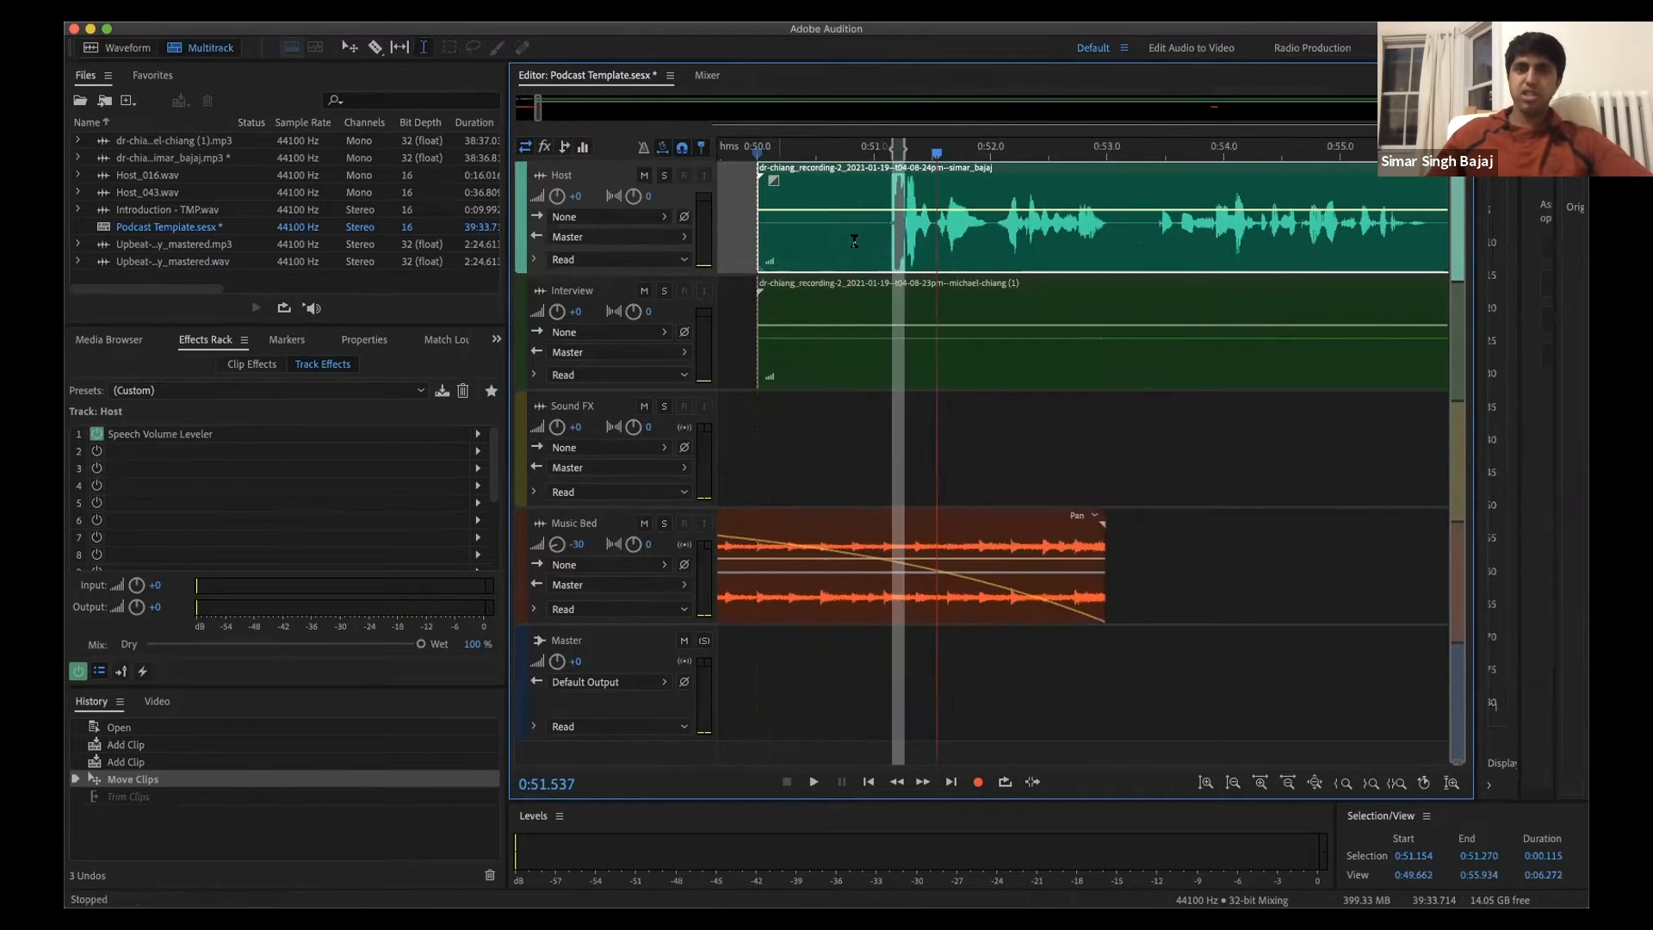
click(887, 223)
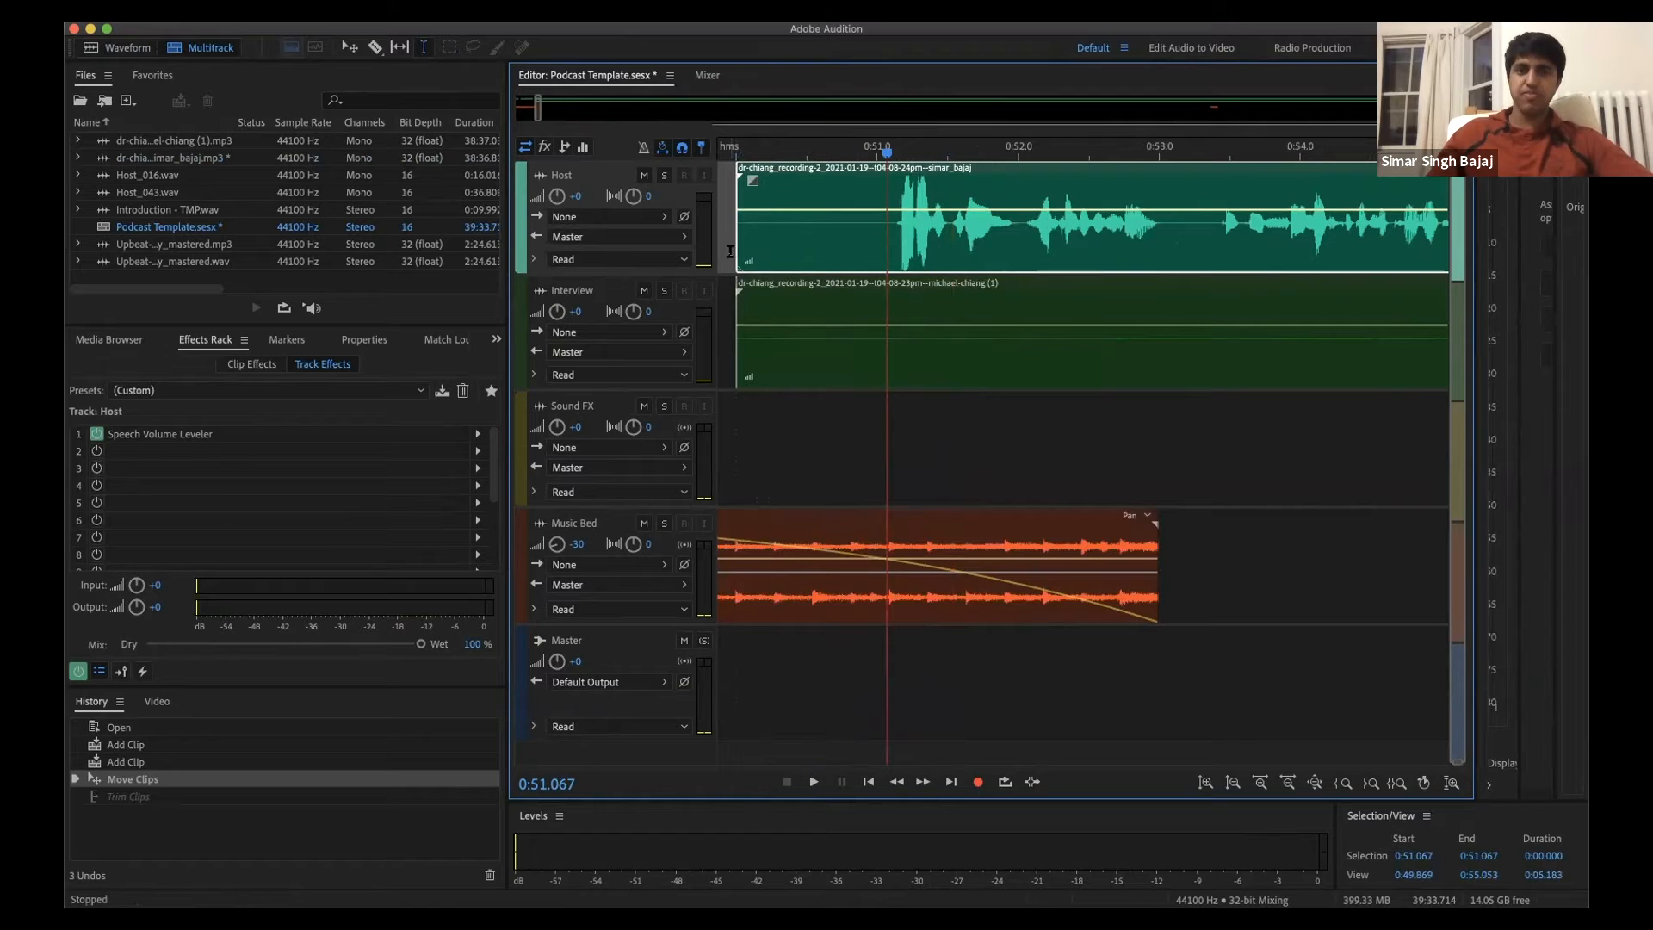
drag(732, 250, 889, 251)
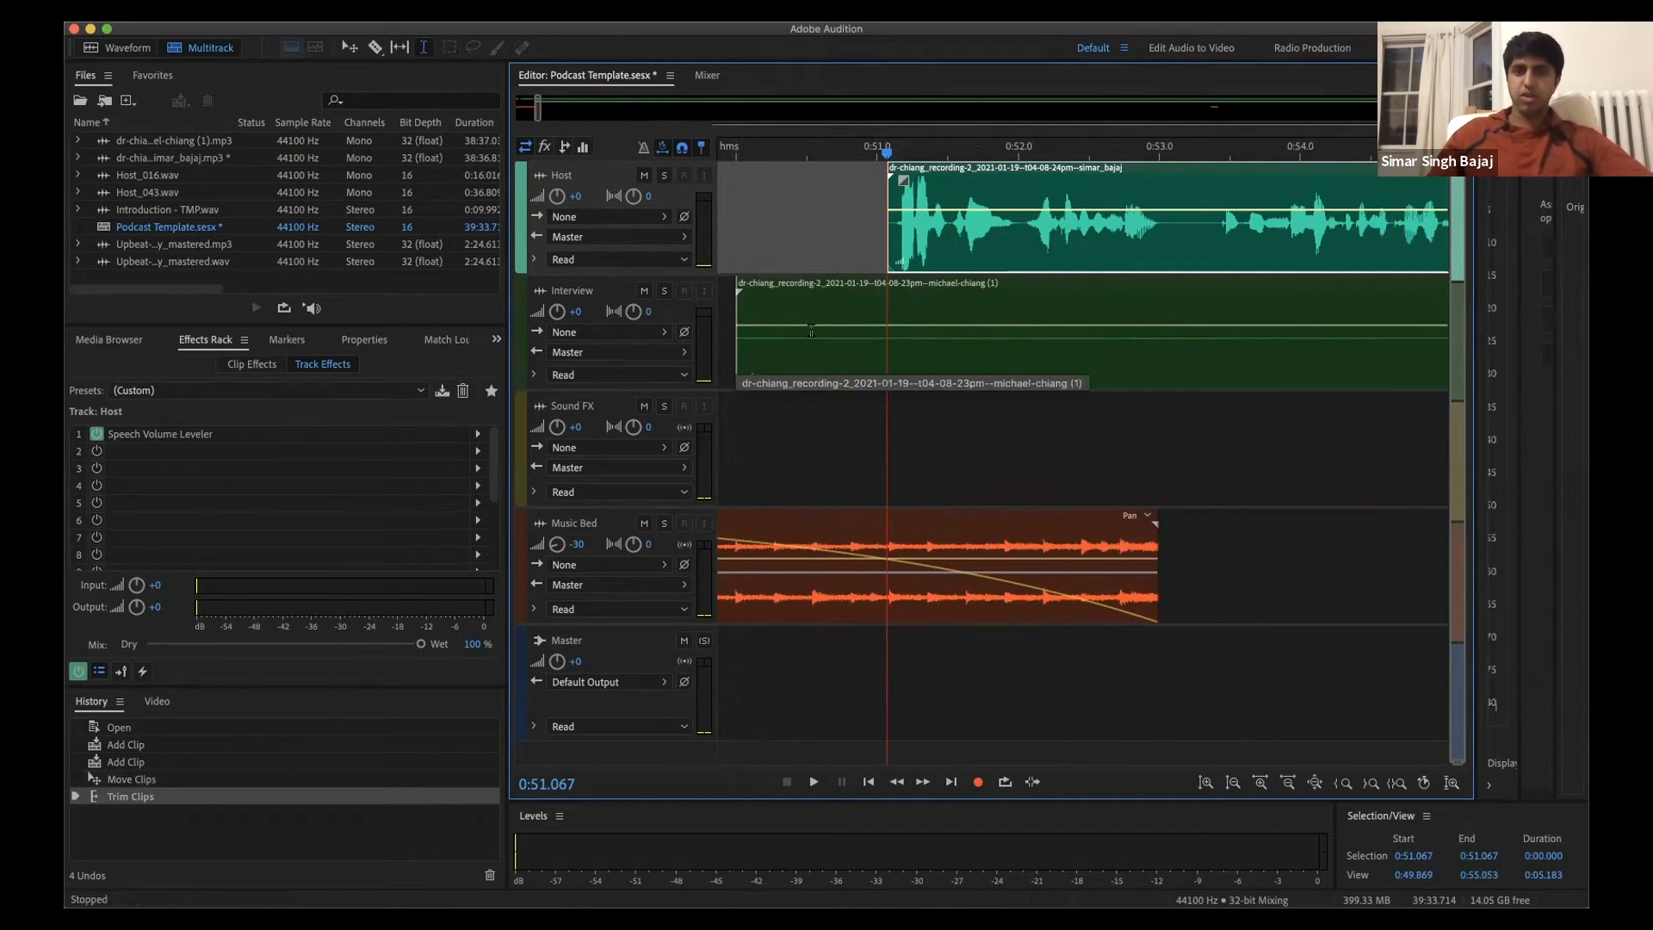
Step: Play the guest's silent stretch from about 0:56.4 and mark the small noise at about 0:57.25 to 0:57.42
scroll(861, 336, down, 10)
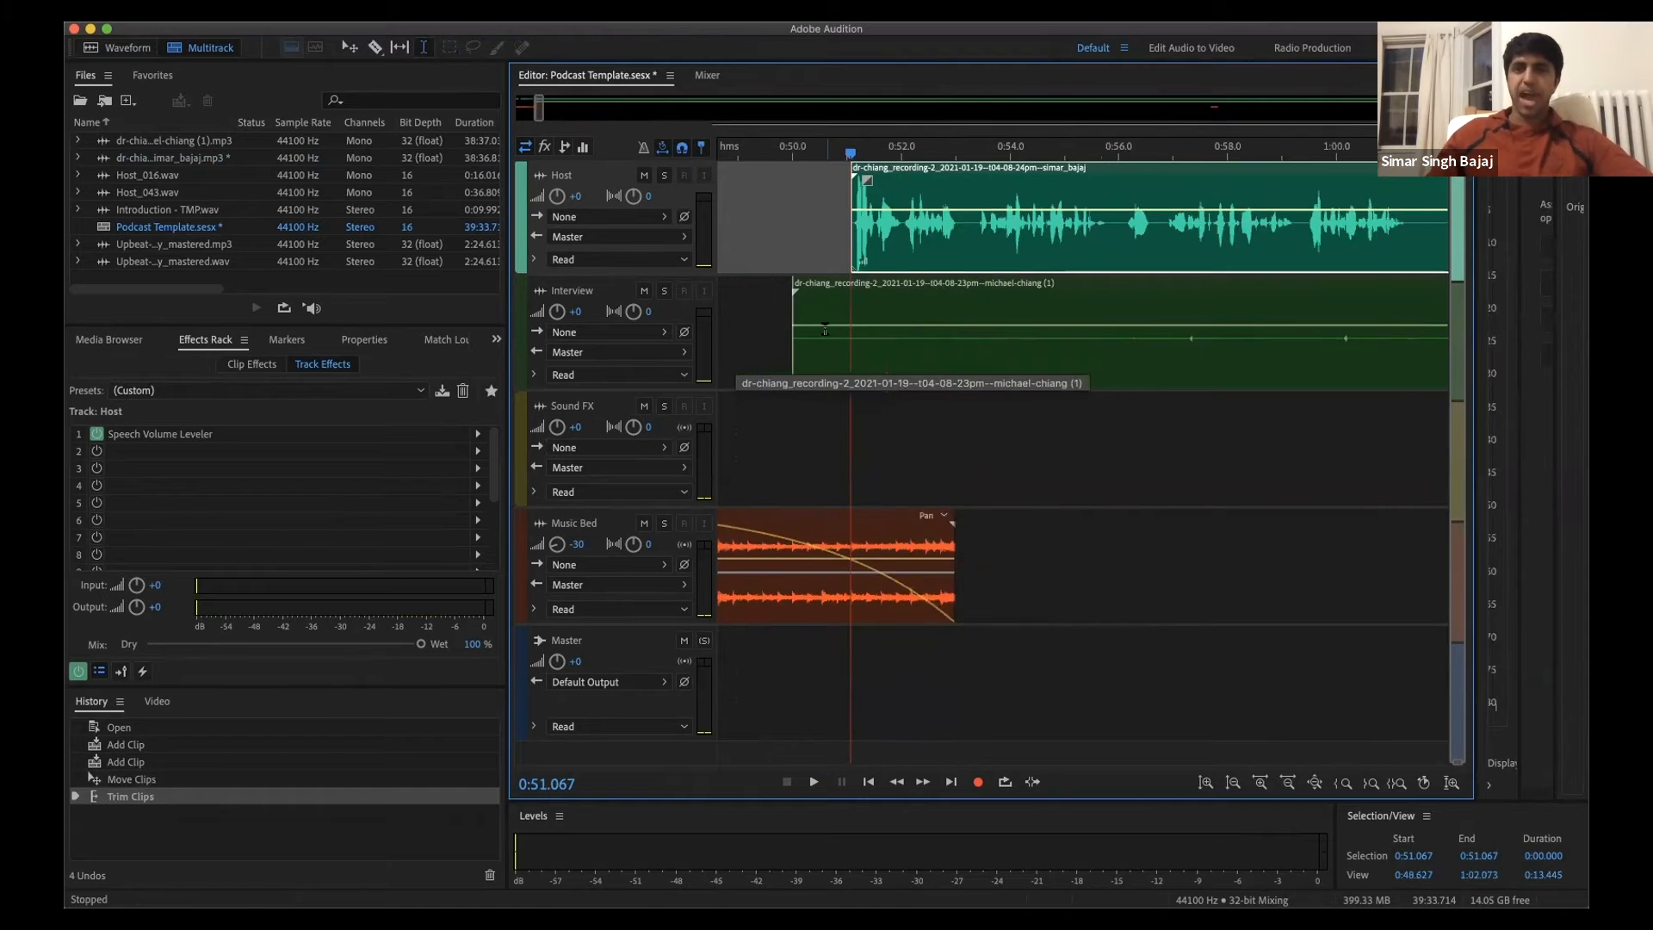
click(934, 336)
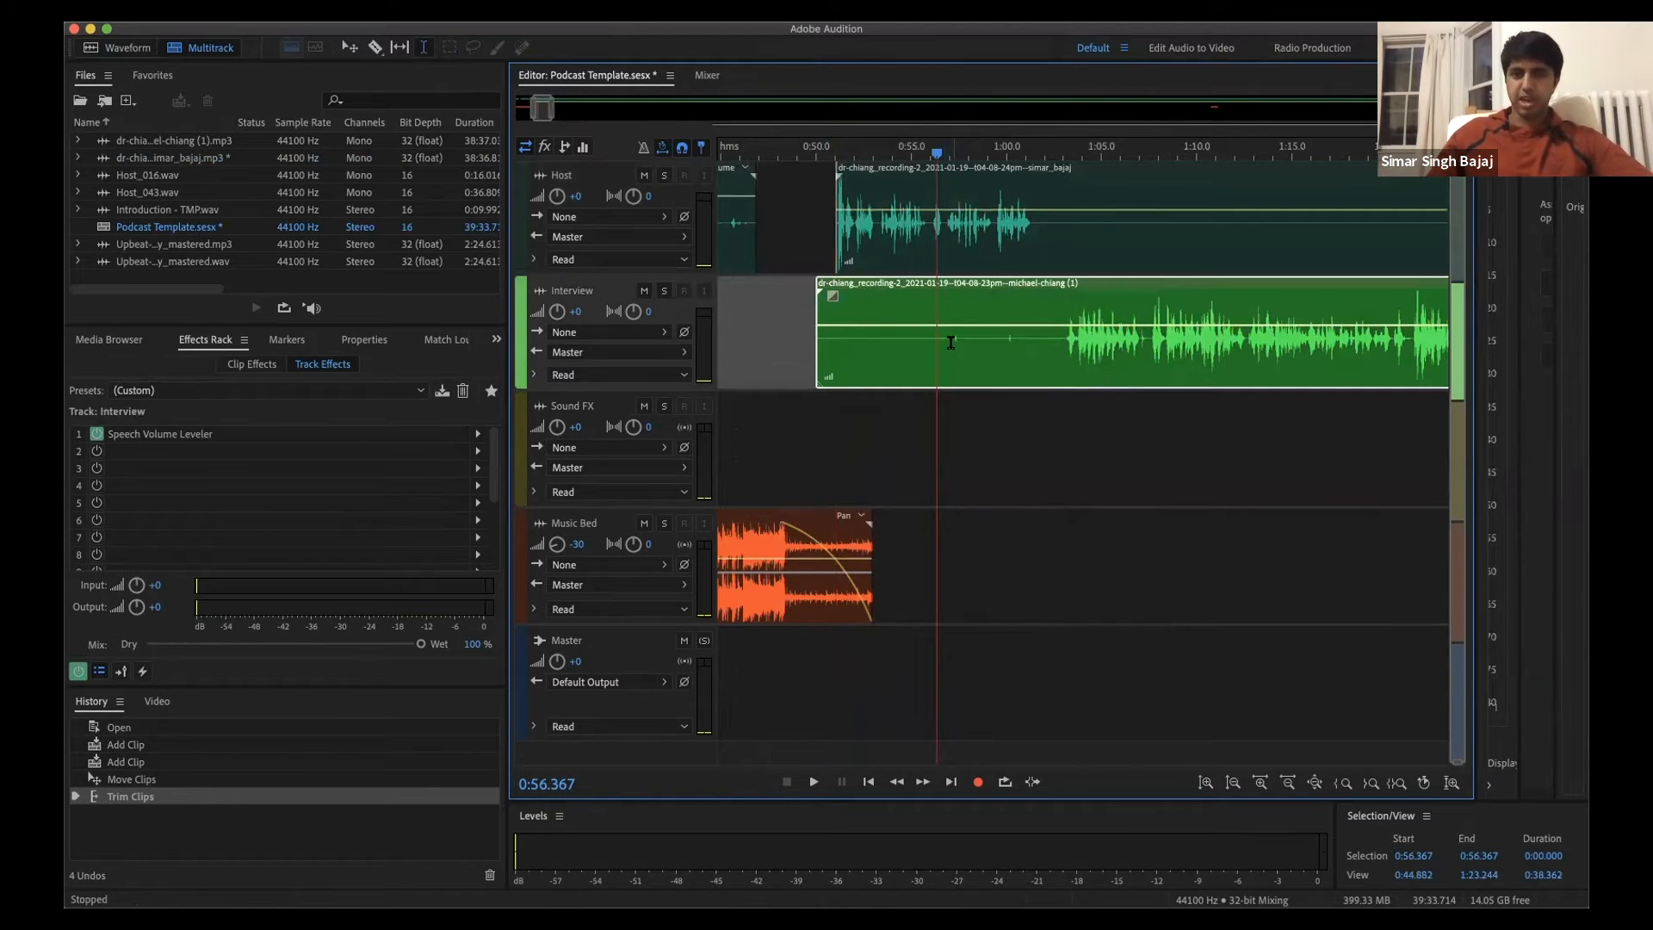
scroll(950, 343, up, 3)
scroll(910, 346, up, 2)
key(space)
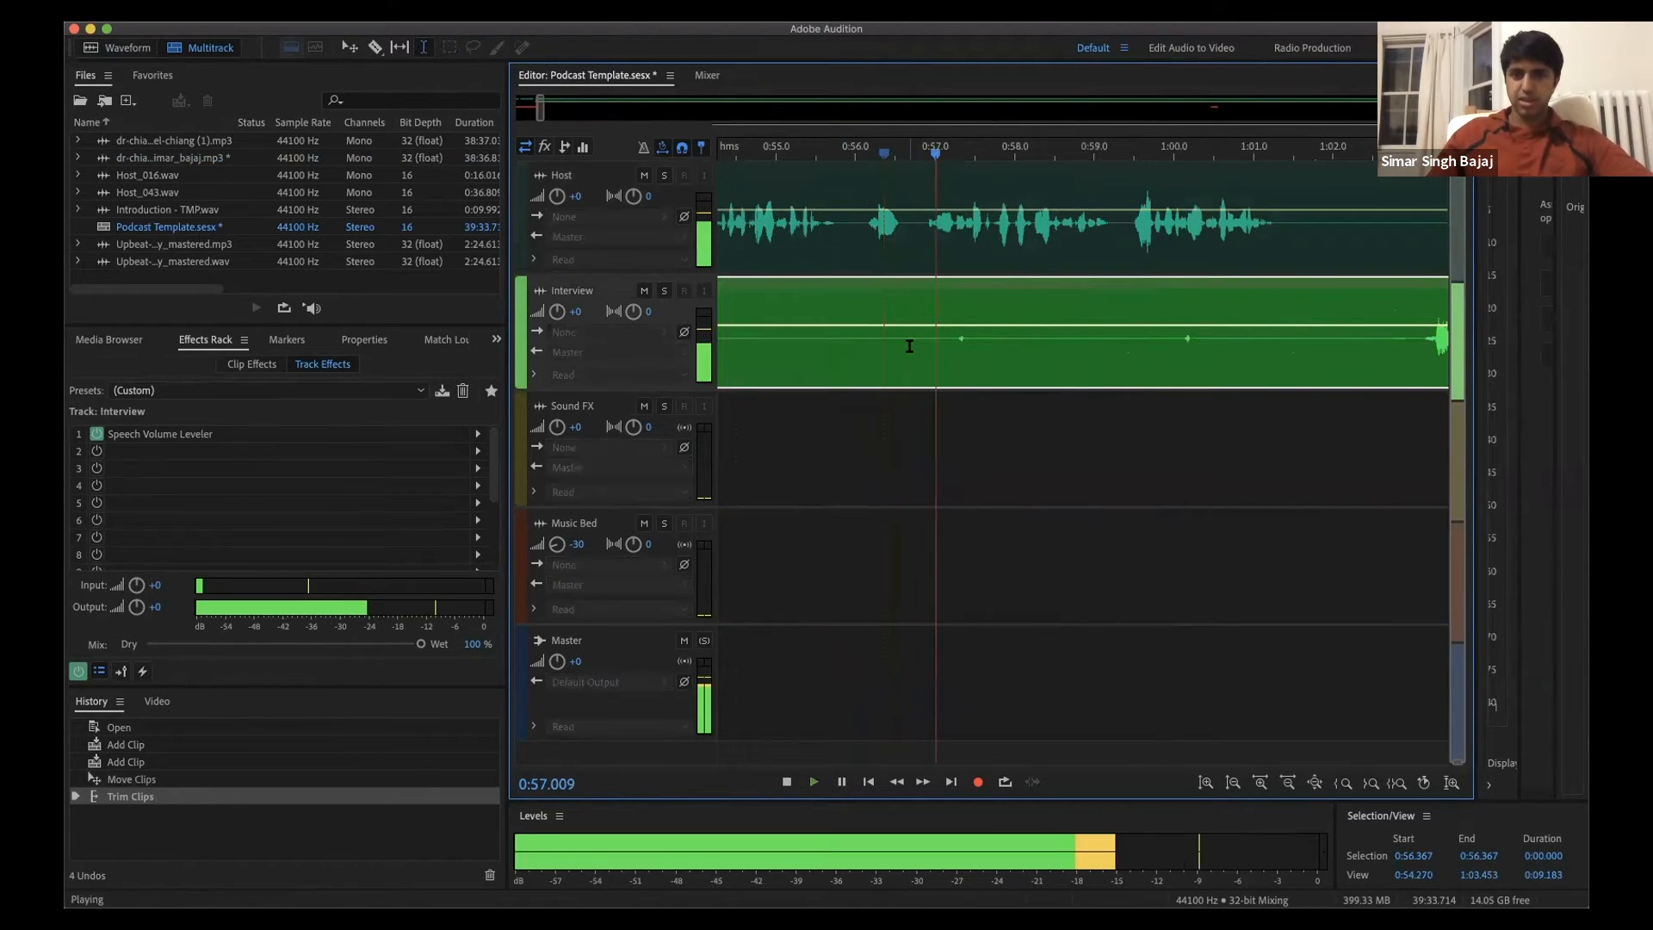
key(space)
drag(956, 338, 968, 339)
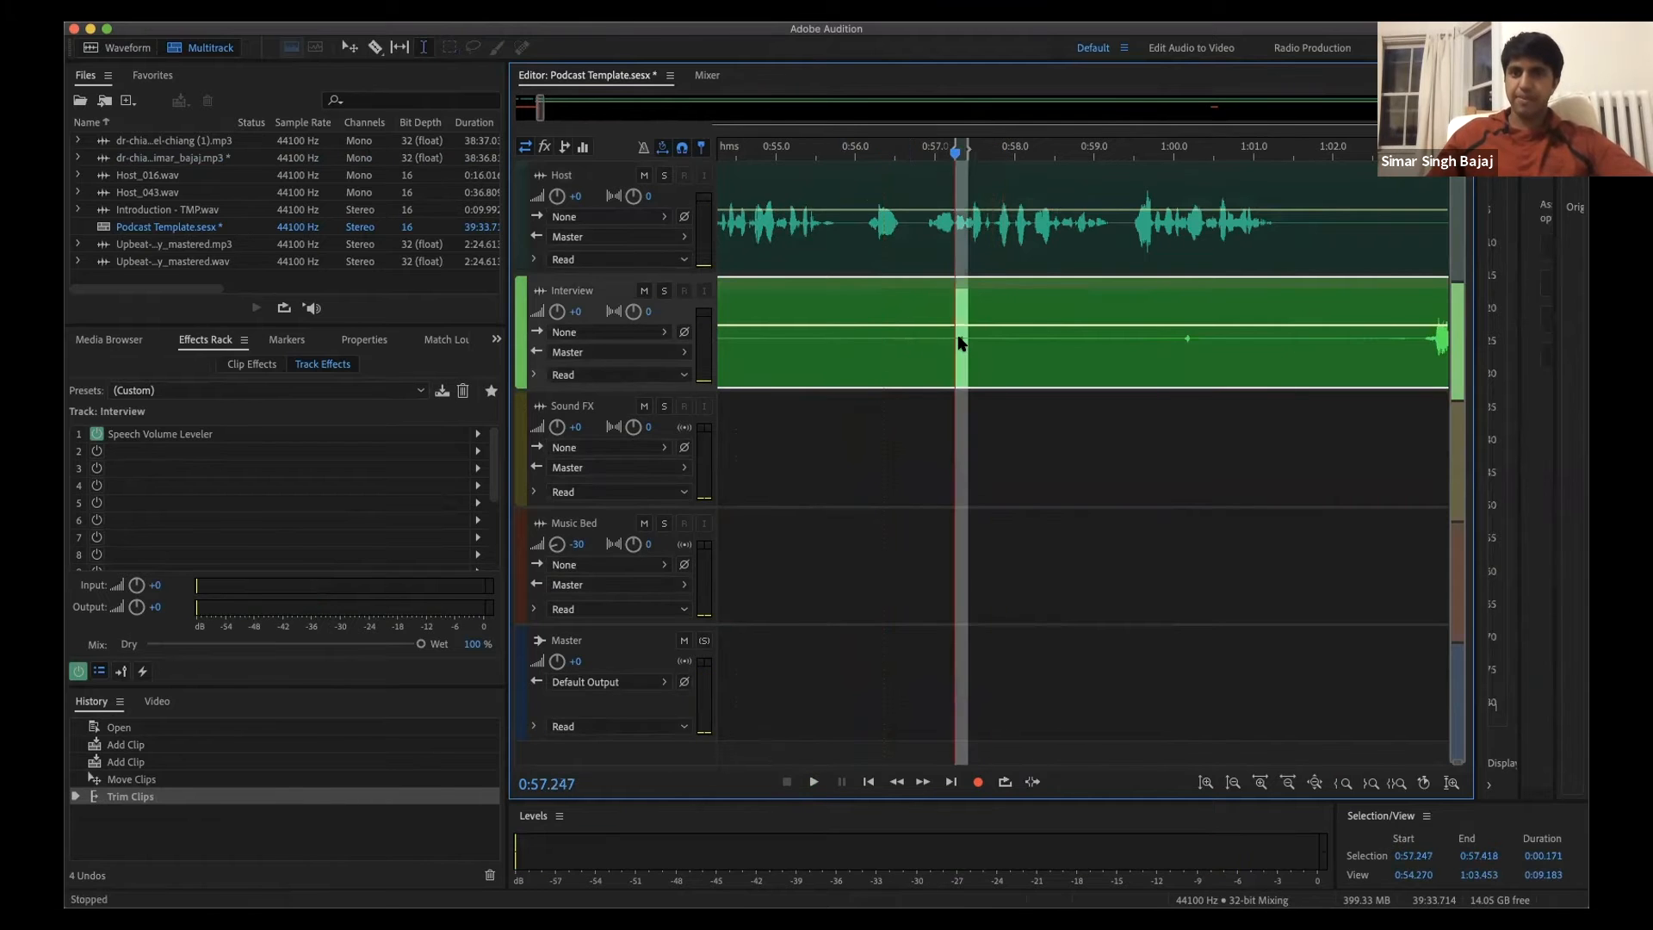
Step: Trim the start of the guest's clip to shortly before the first words, at about 1:01.6
scroll(964, 339, down, 4)
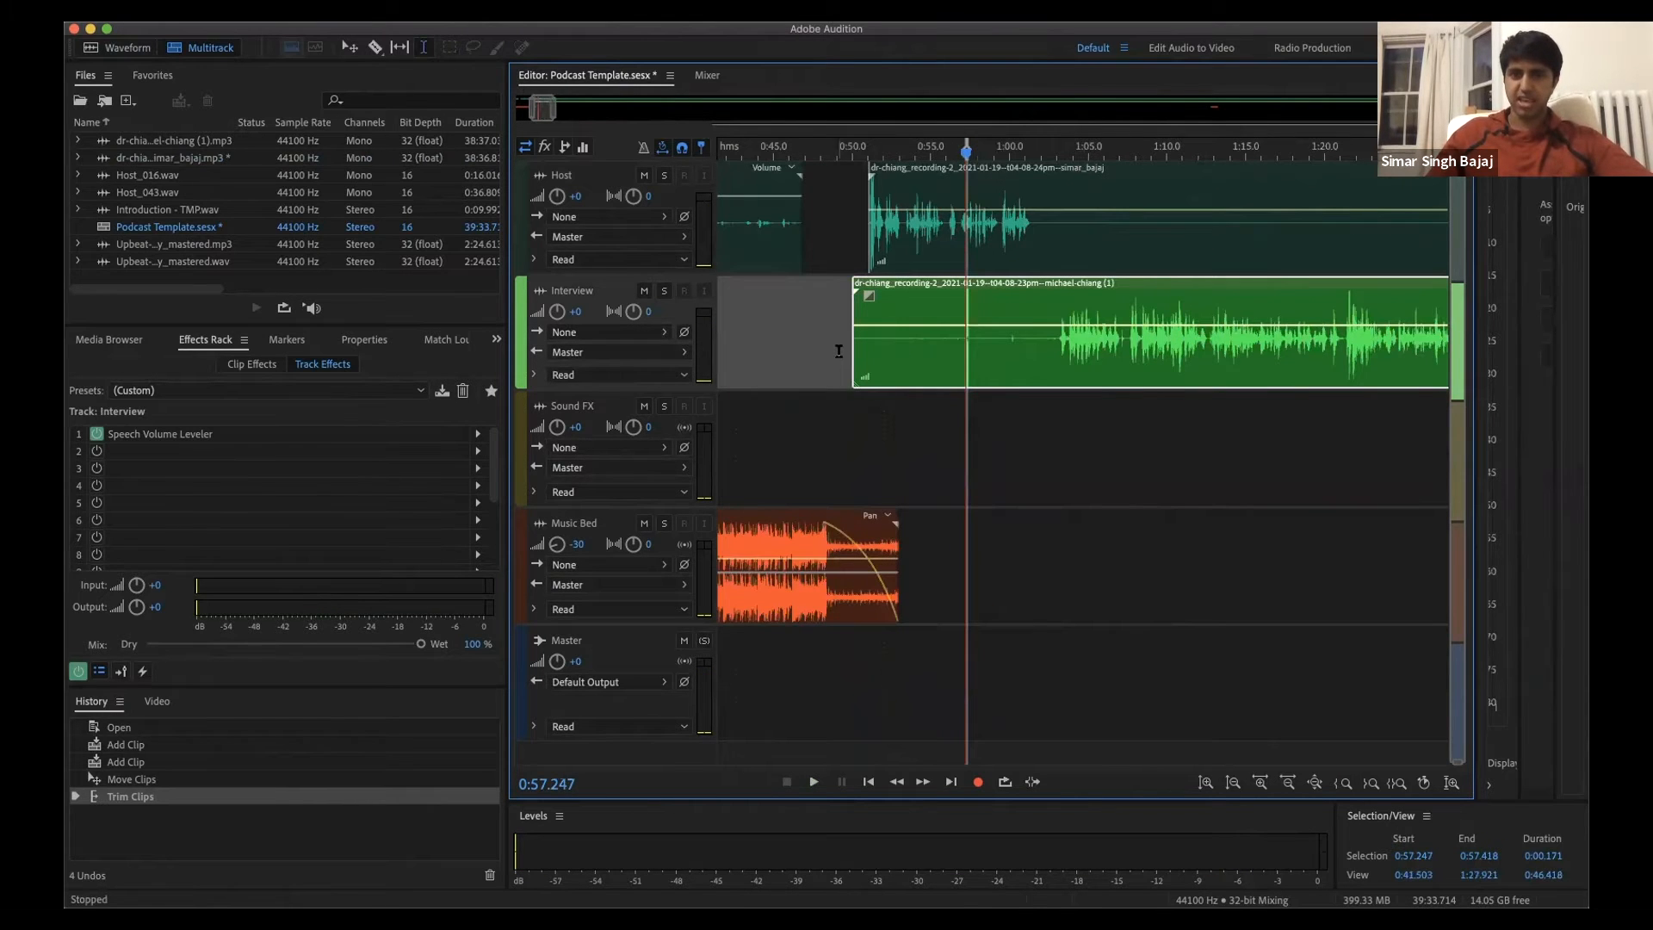
drag(852, 350, 1034, 353)
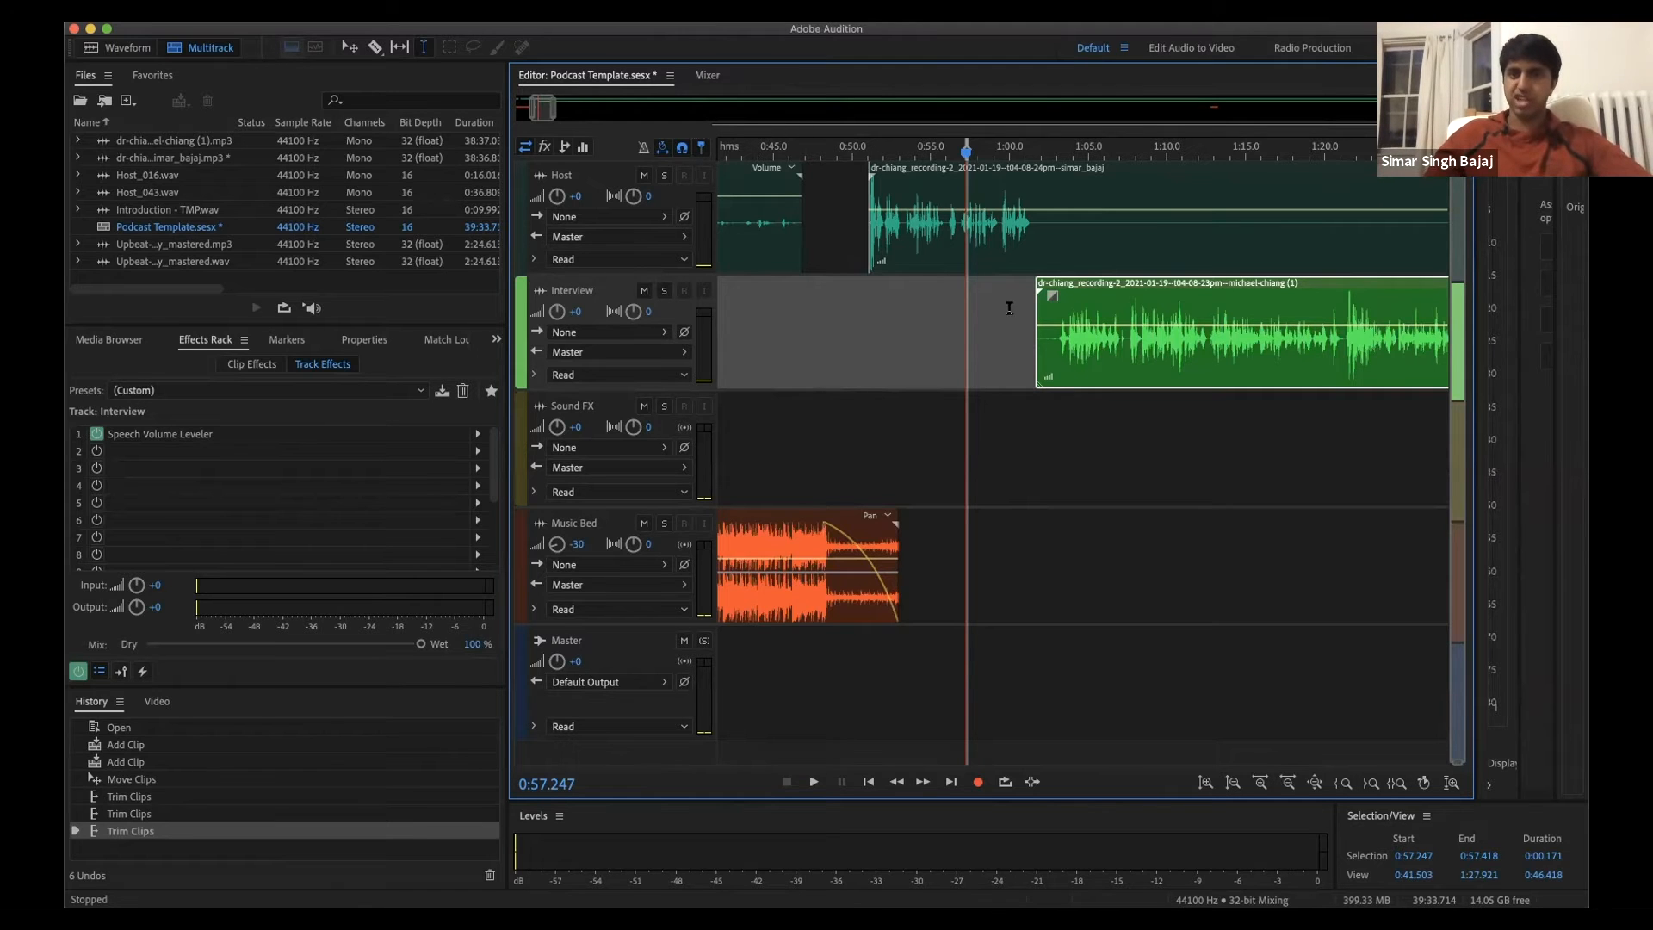
Step: Play the trimmed interview opening from about 0:51 to 0:56
click(867, 155)
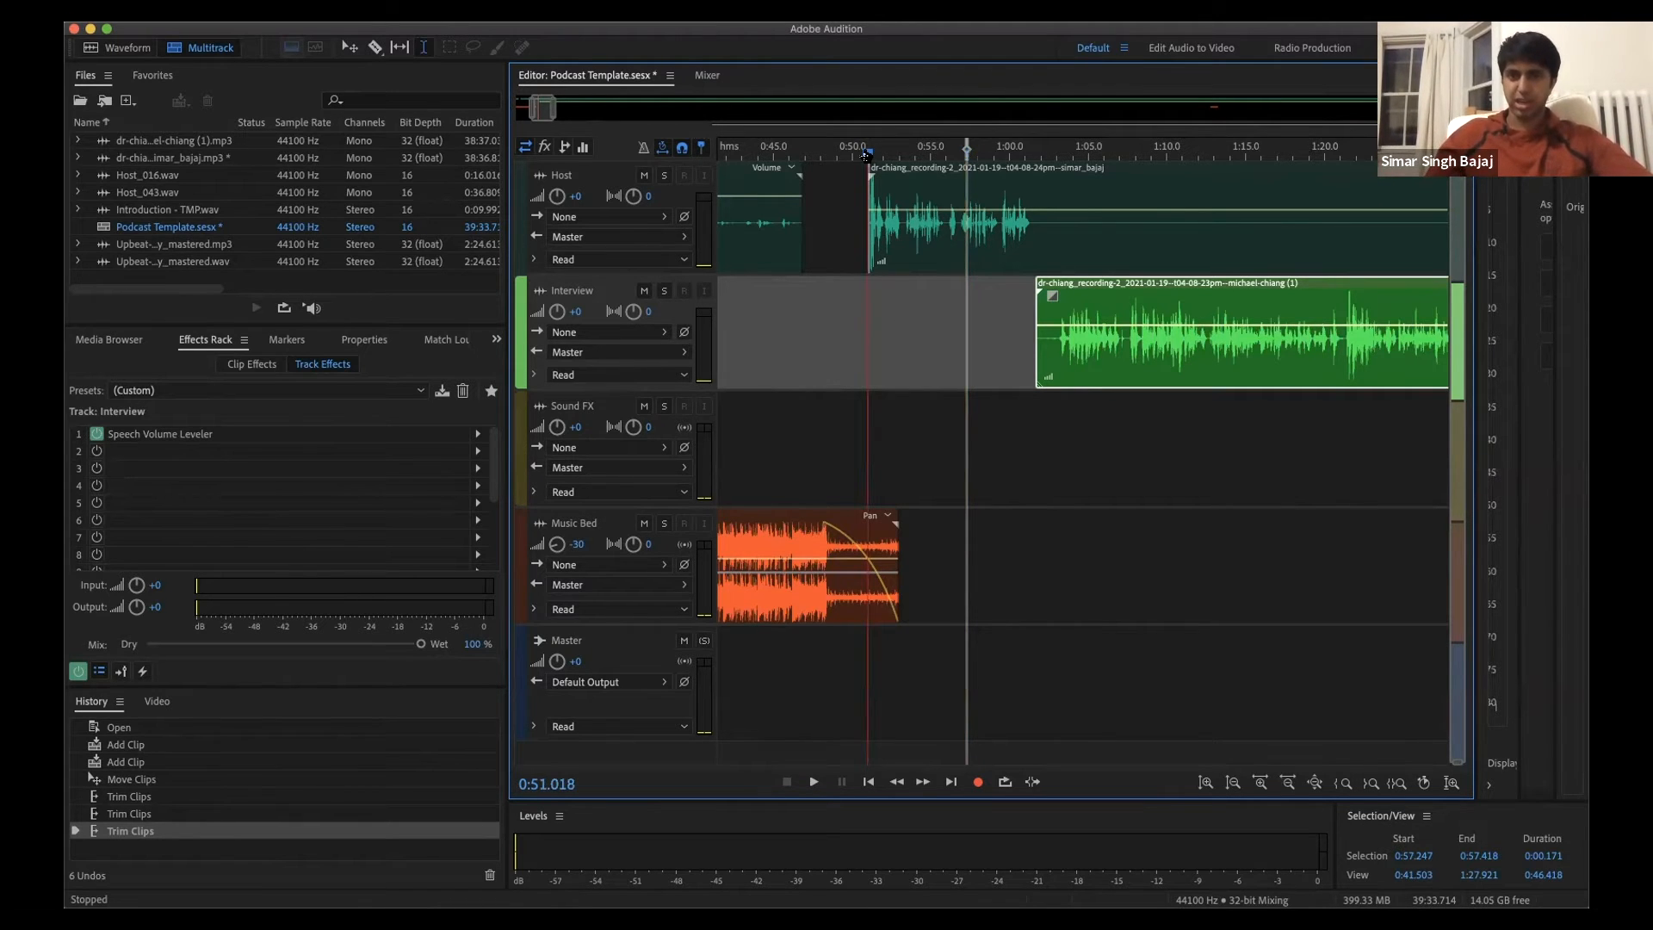
key(space)
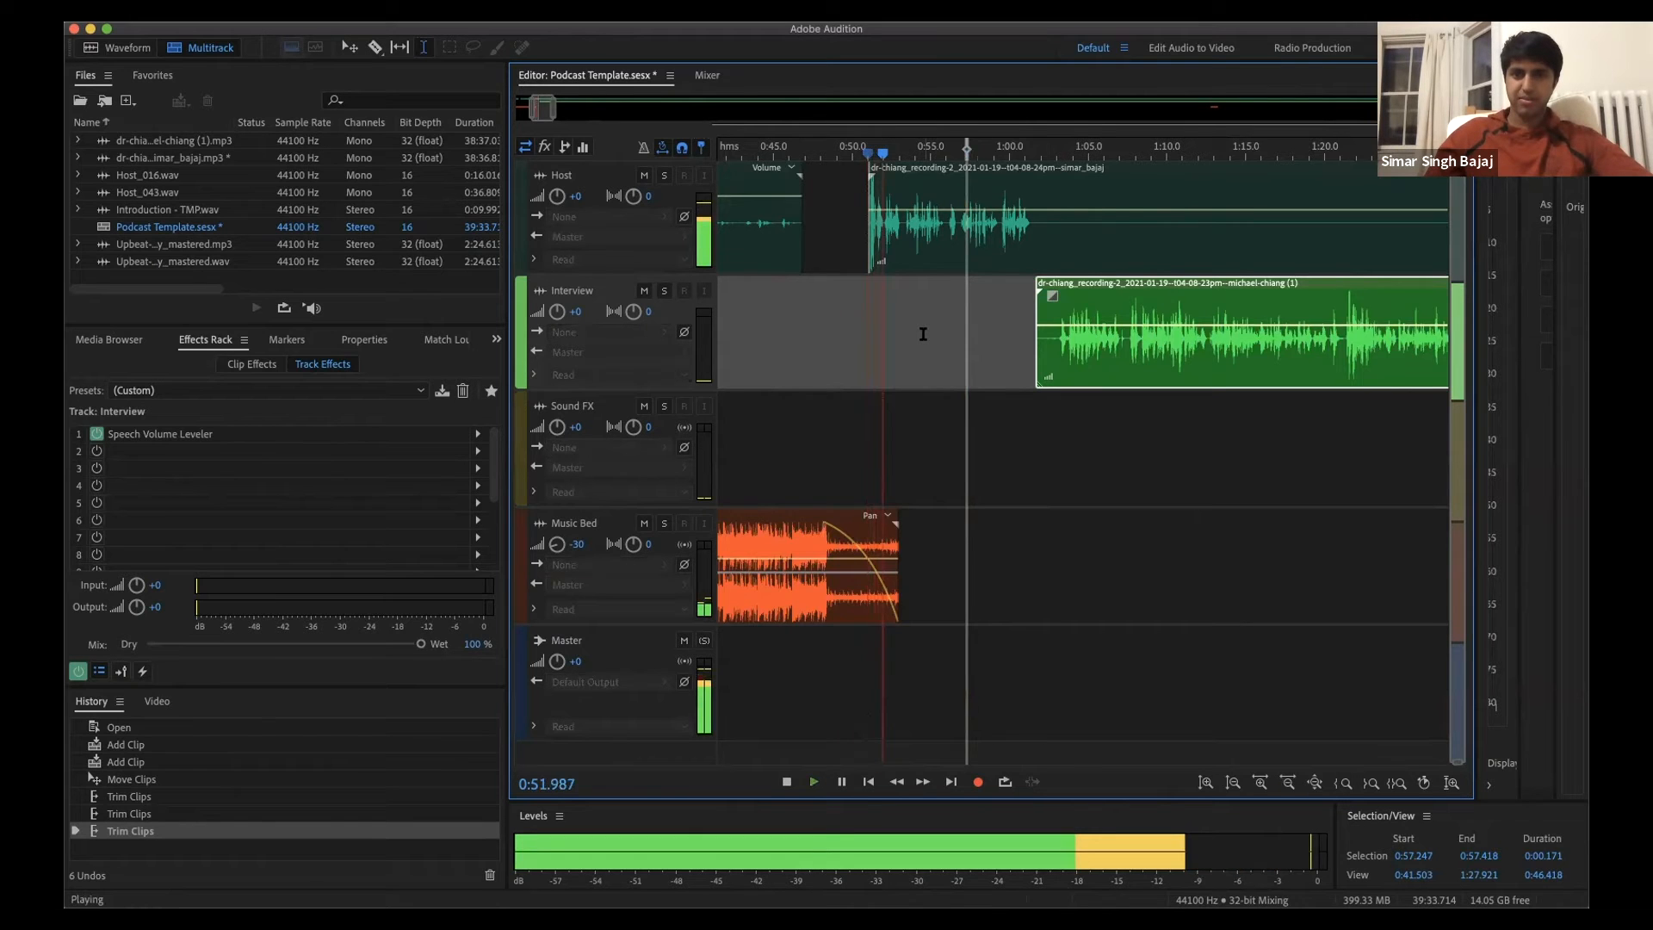
scroll(923, 334, up, 3)
scroll(923, 334, up, 2)
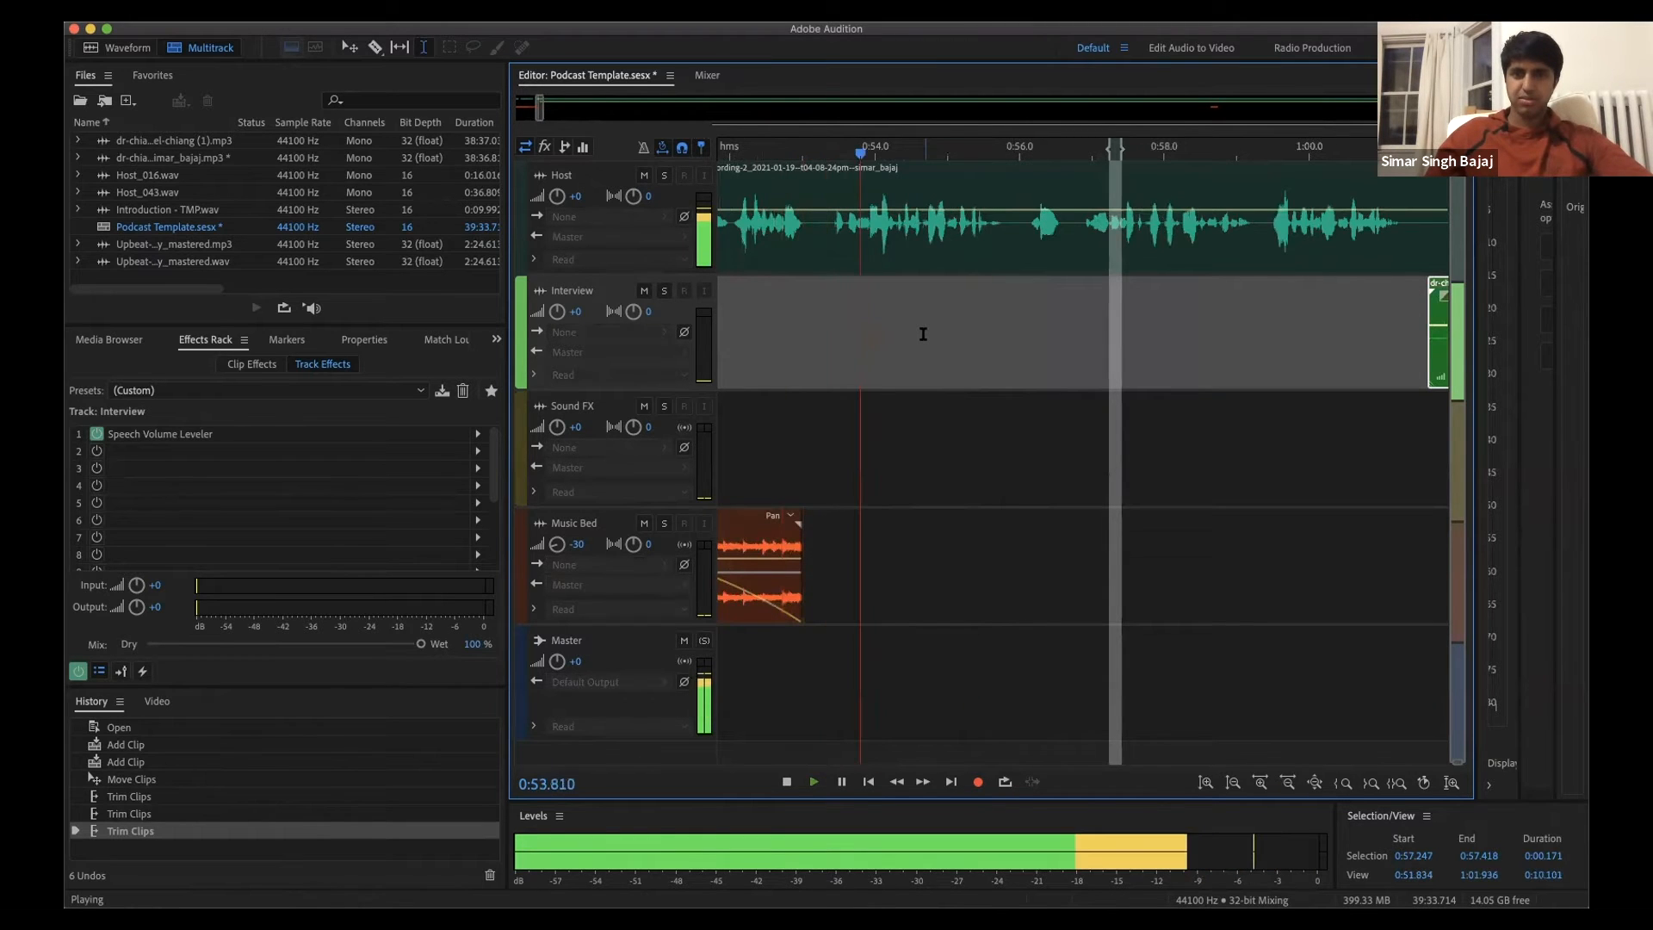
scroll(923, 334, down, 3)
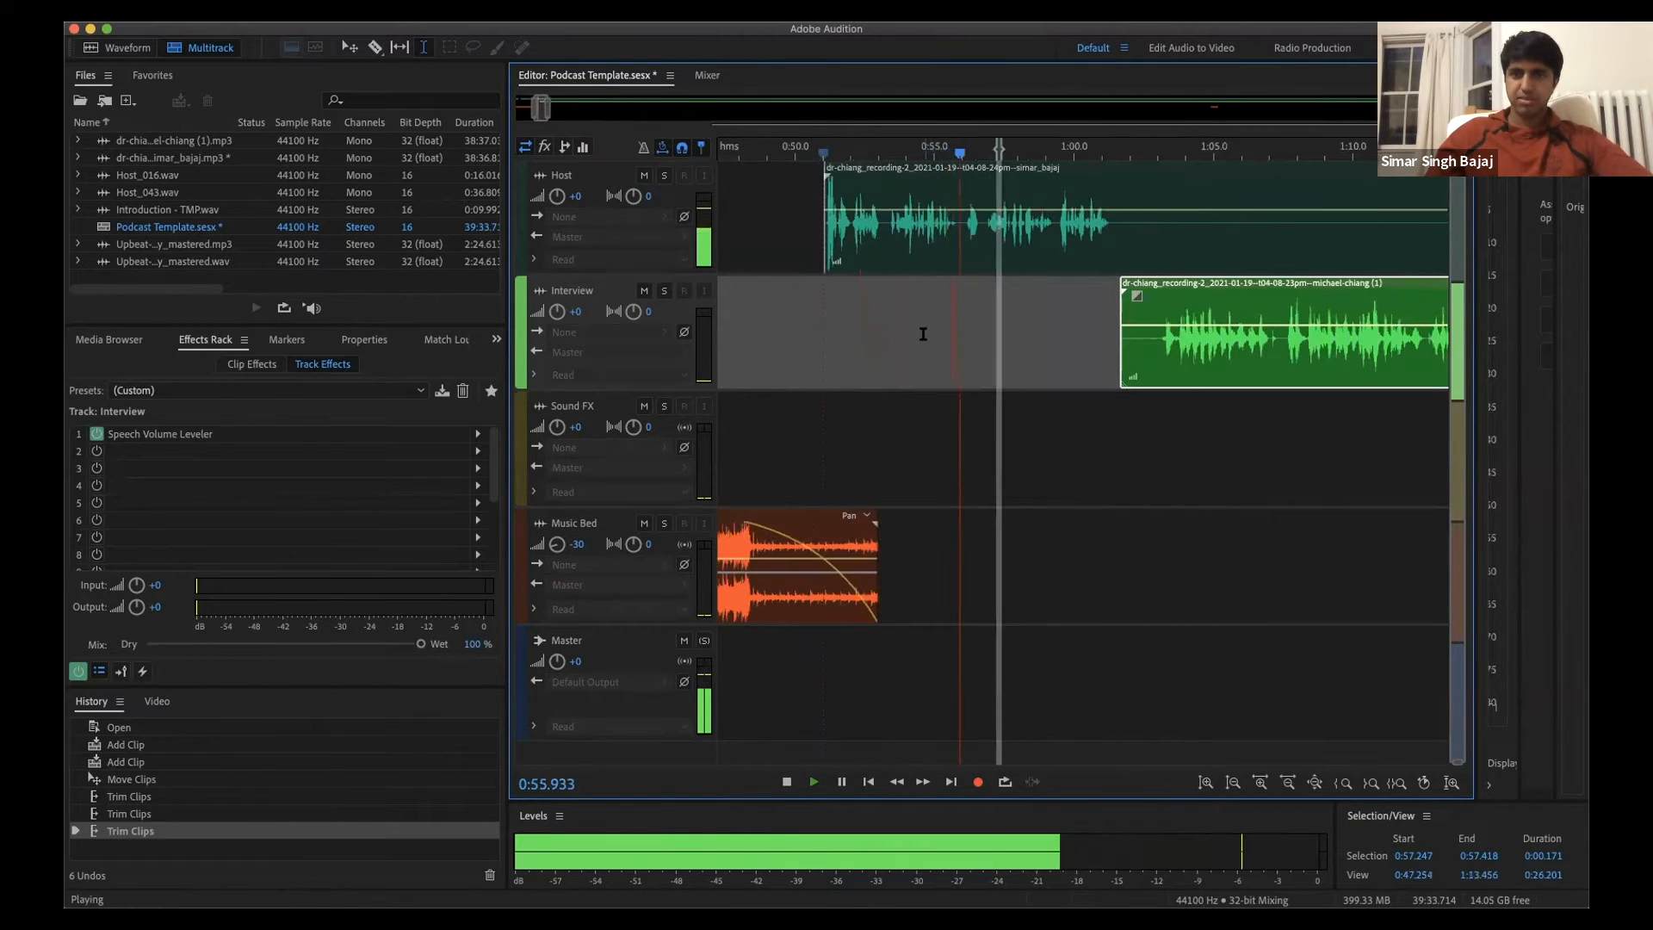
key(space)
Step: Delete the pause in the host's clip from about 0:55.73 to 0:56.09, leaving a gap
scroll(958, 223, up, 6)
click(933, 223)
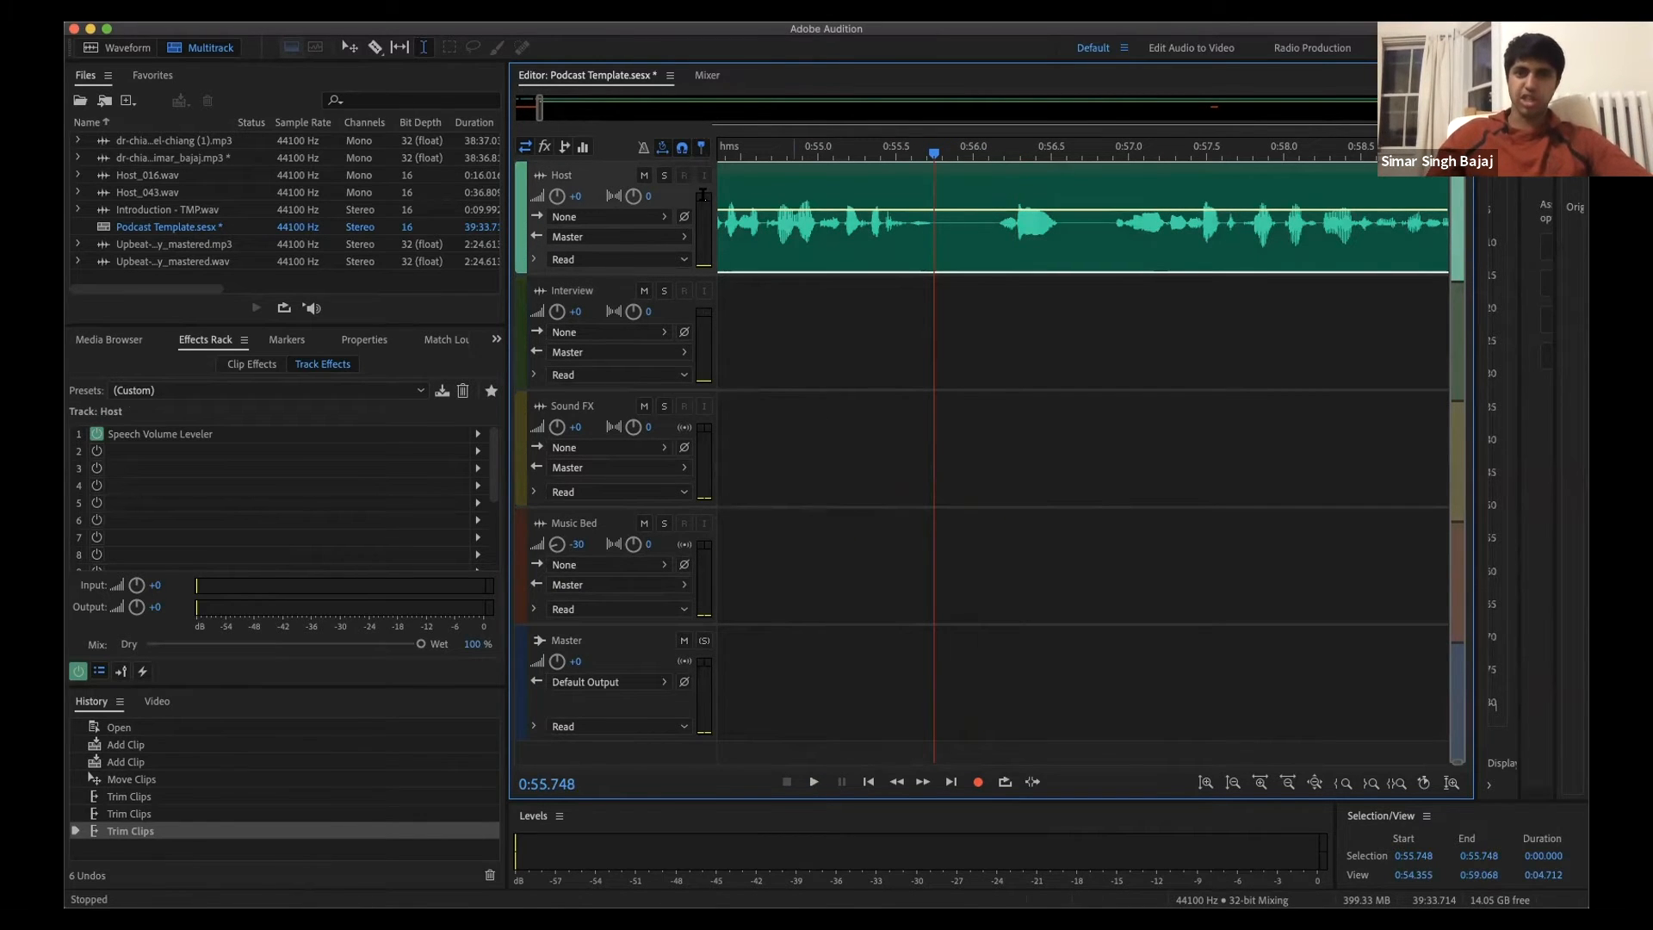
key(space)
key(space)
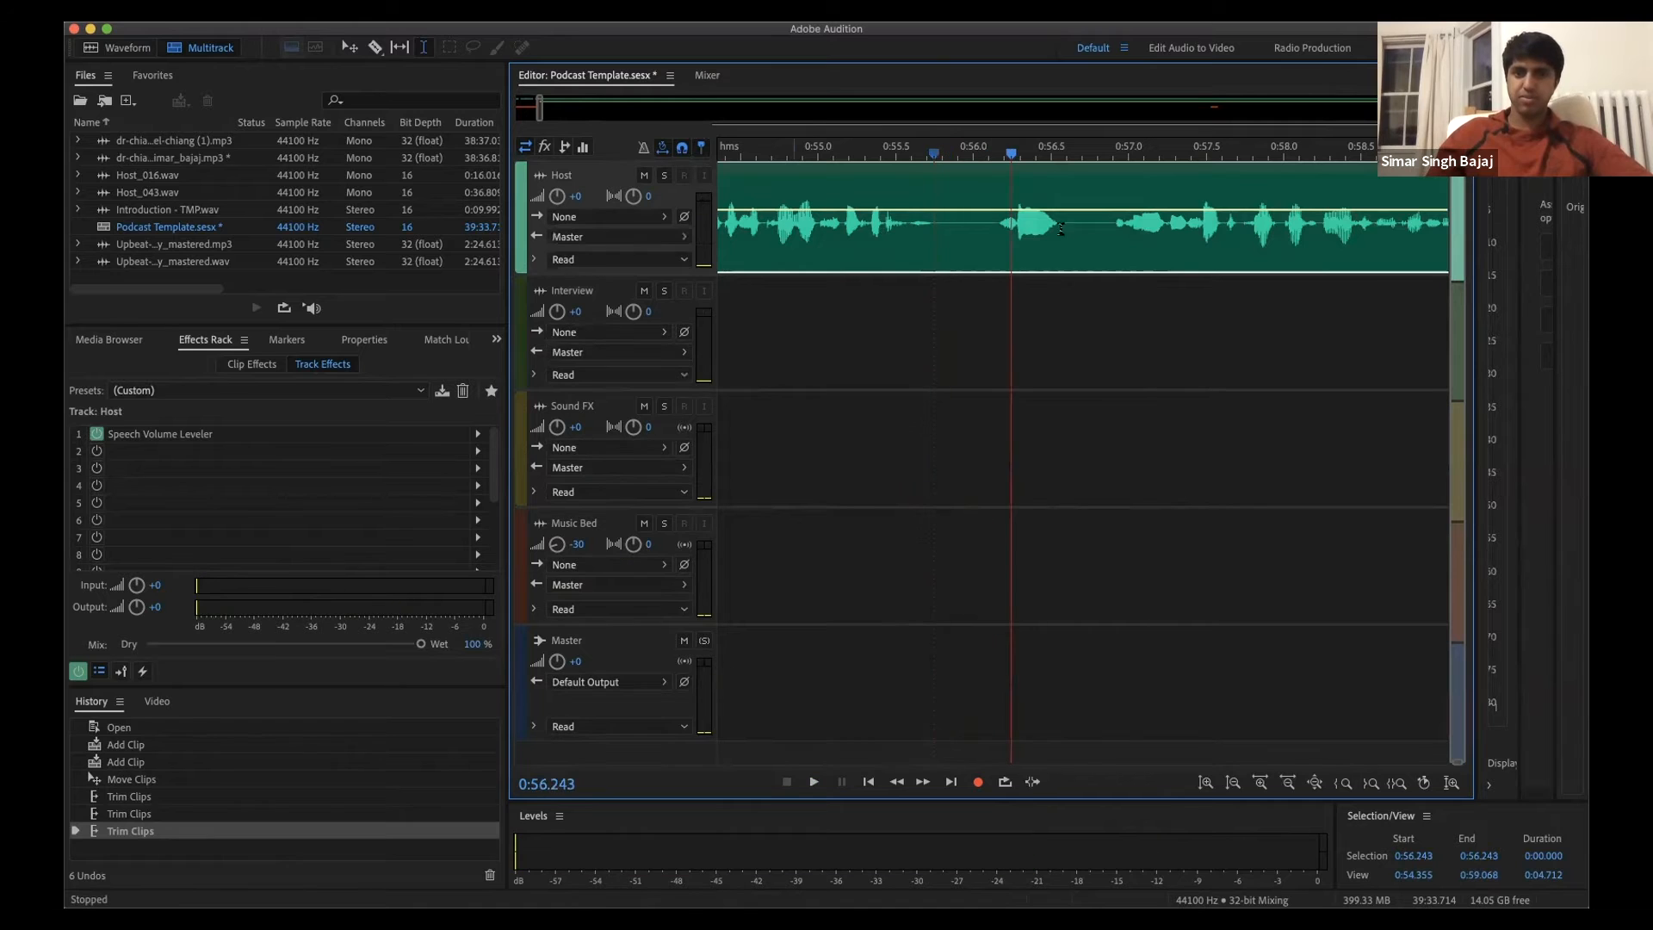
drag(931, 223, 988, 223)
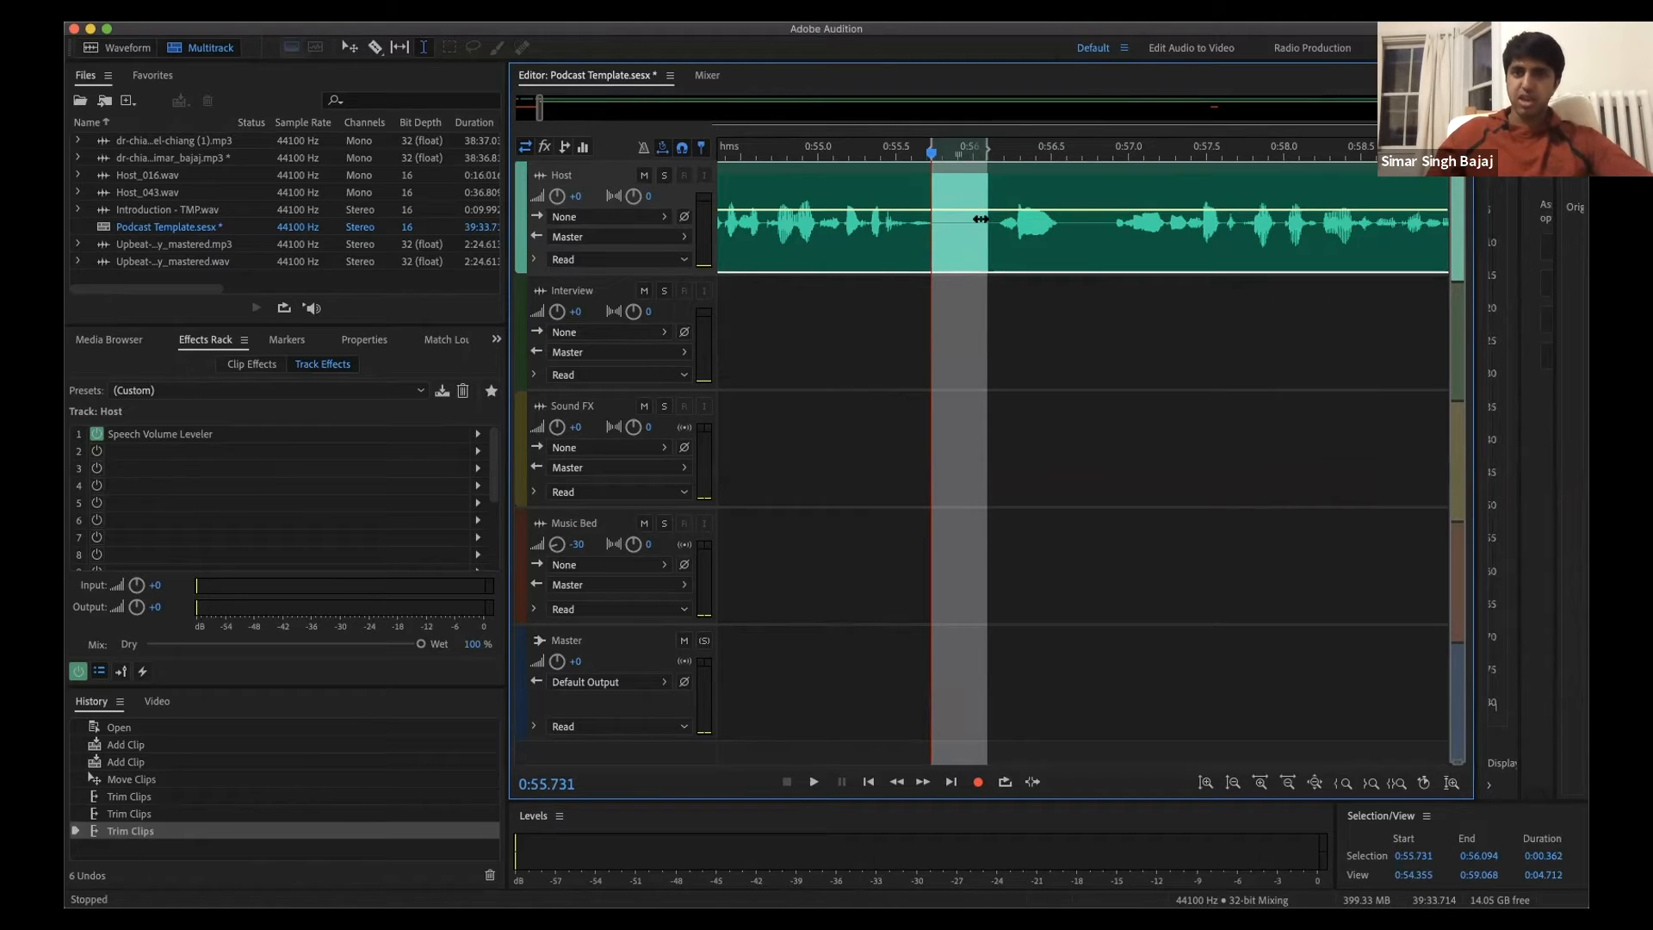
scroll(980, 219, down, 5)
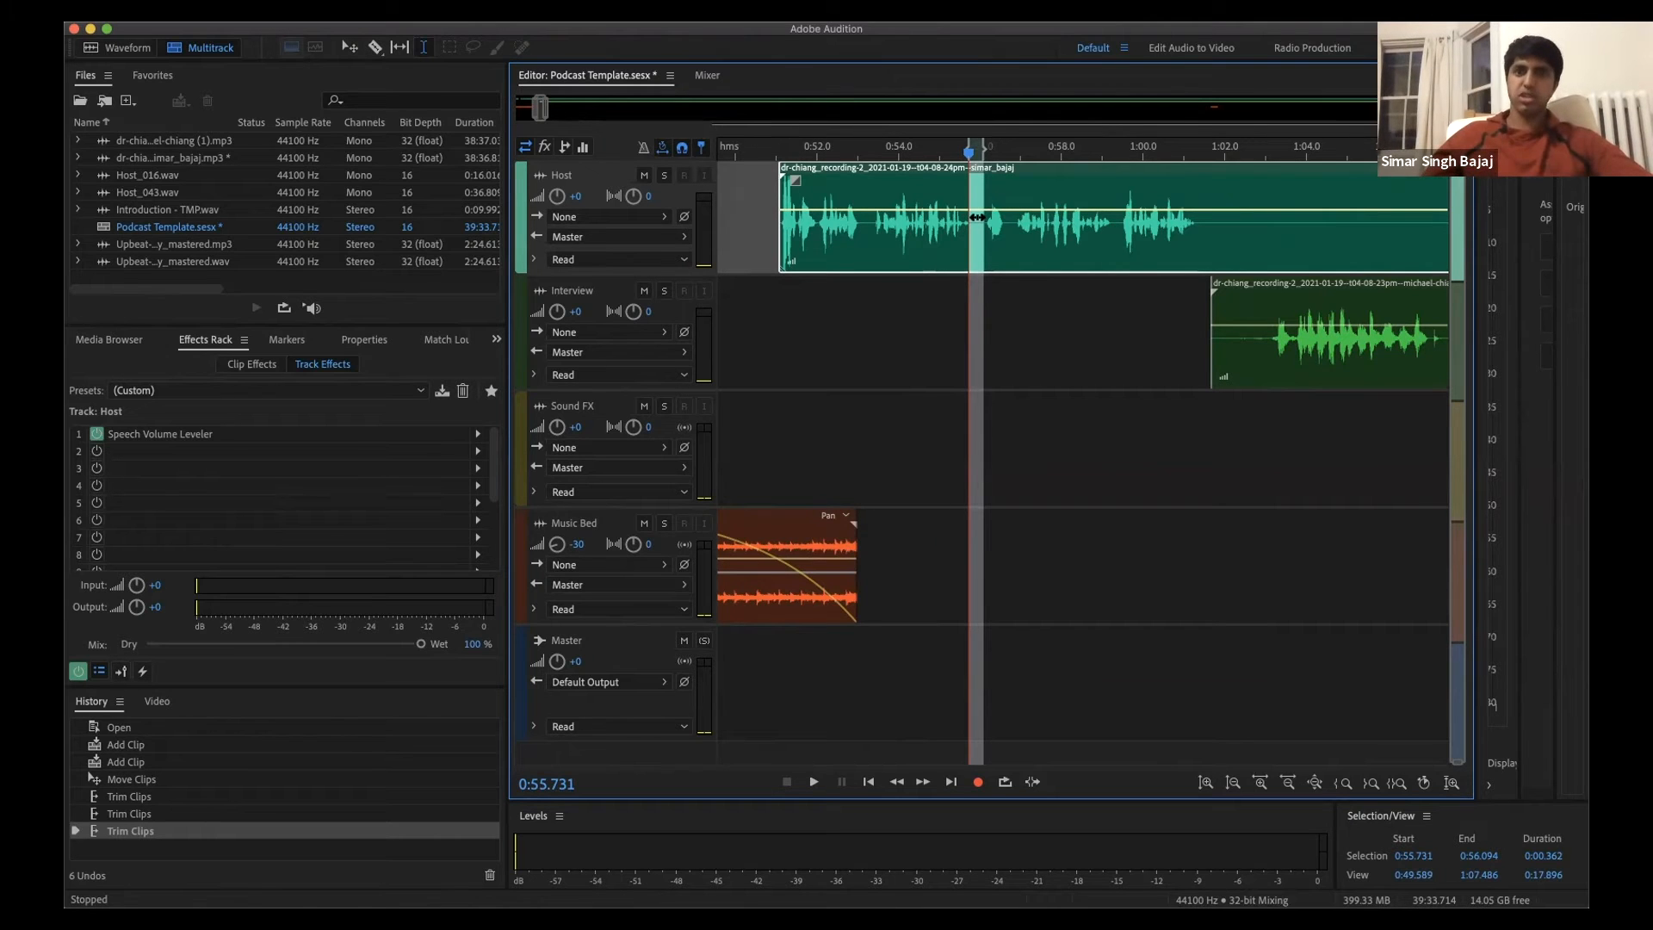
key(Delete)
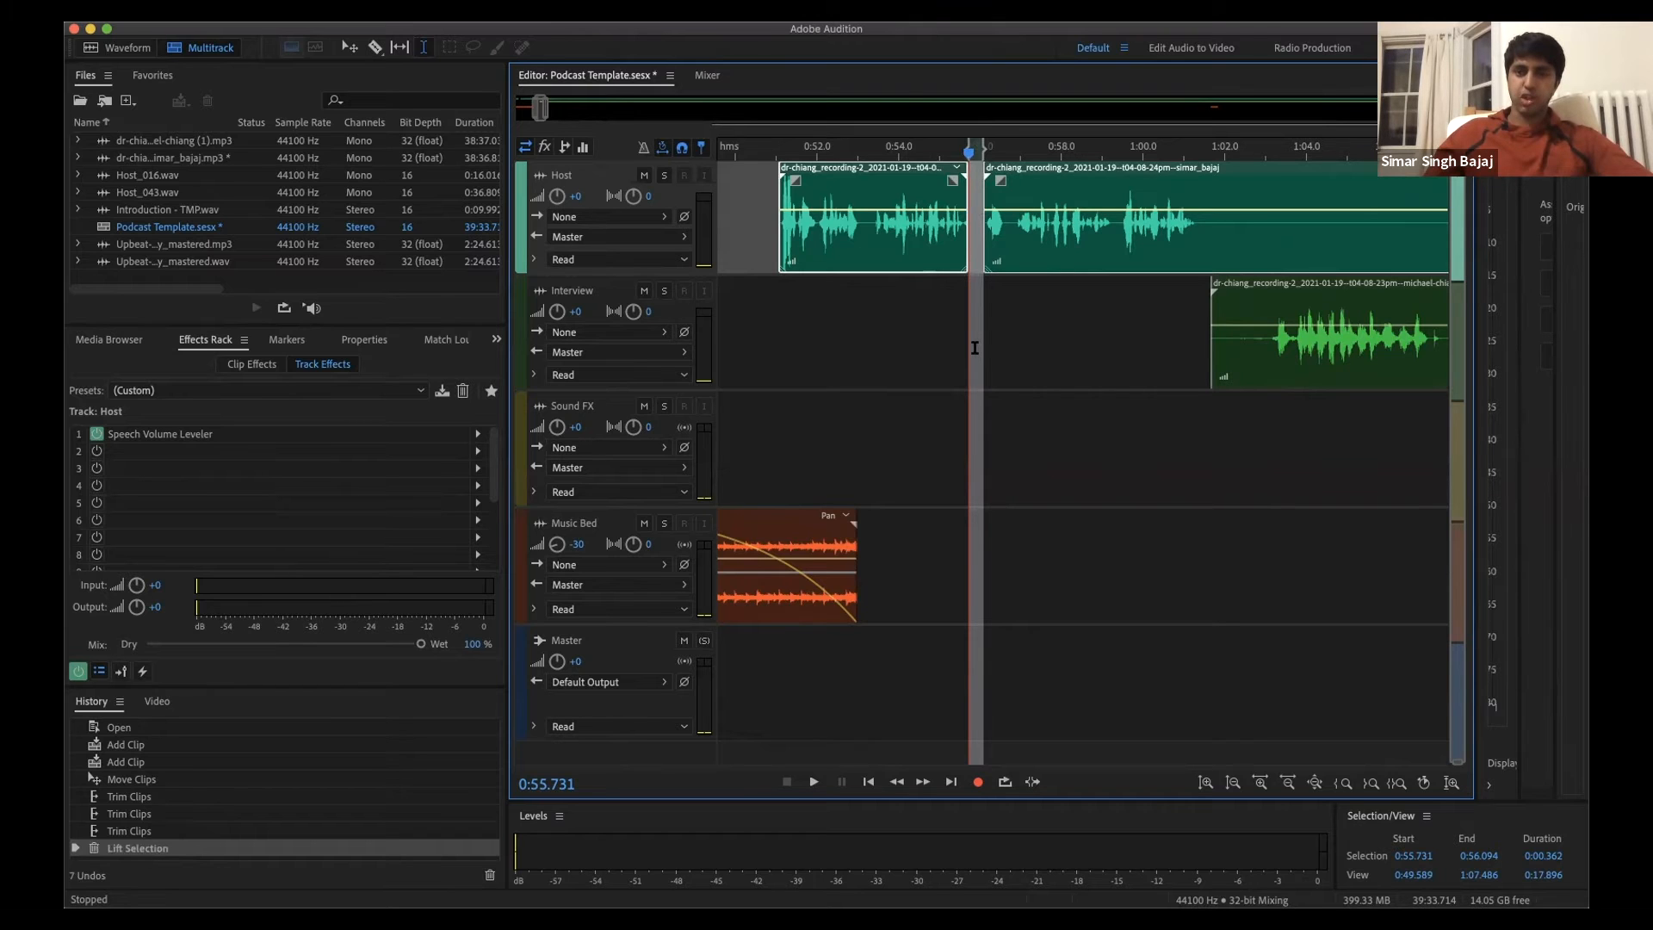
Step: Try a ripple delete of the host's pause instead, and go back to the plain deletion that leaves a gap
key(super+z)
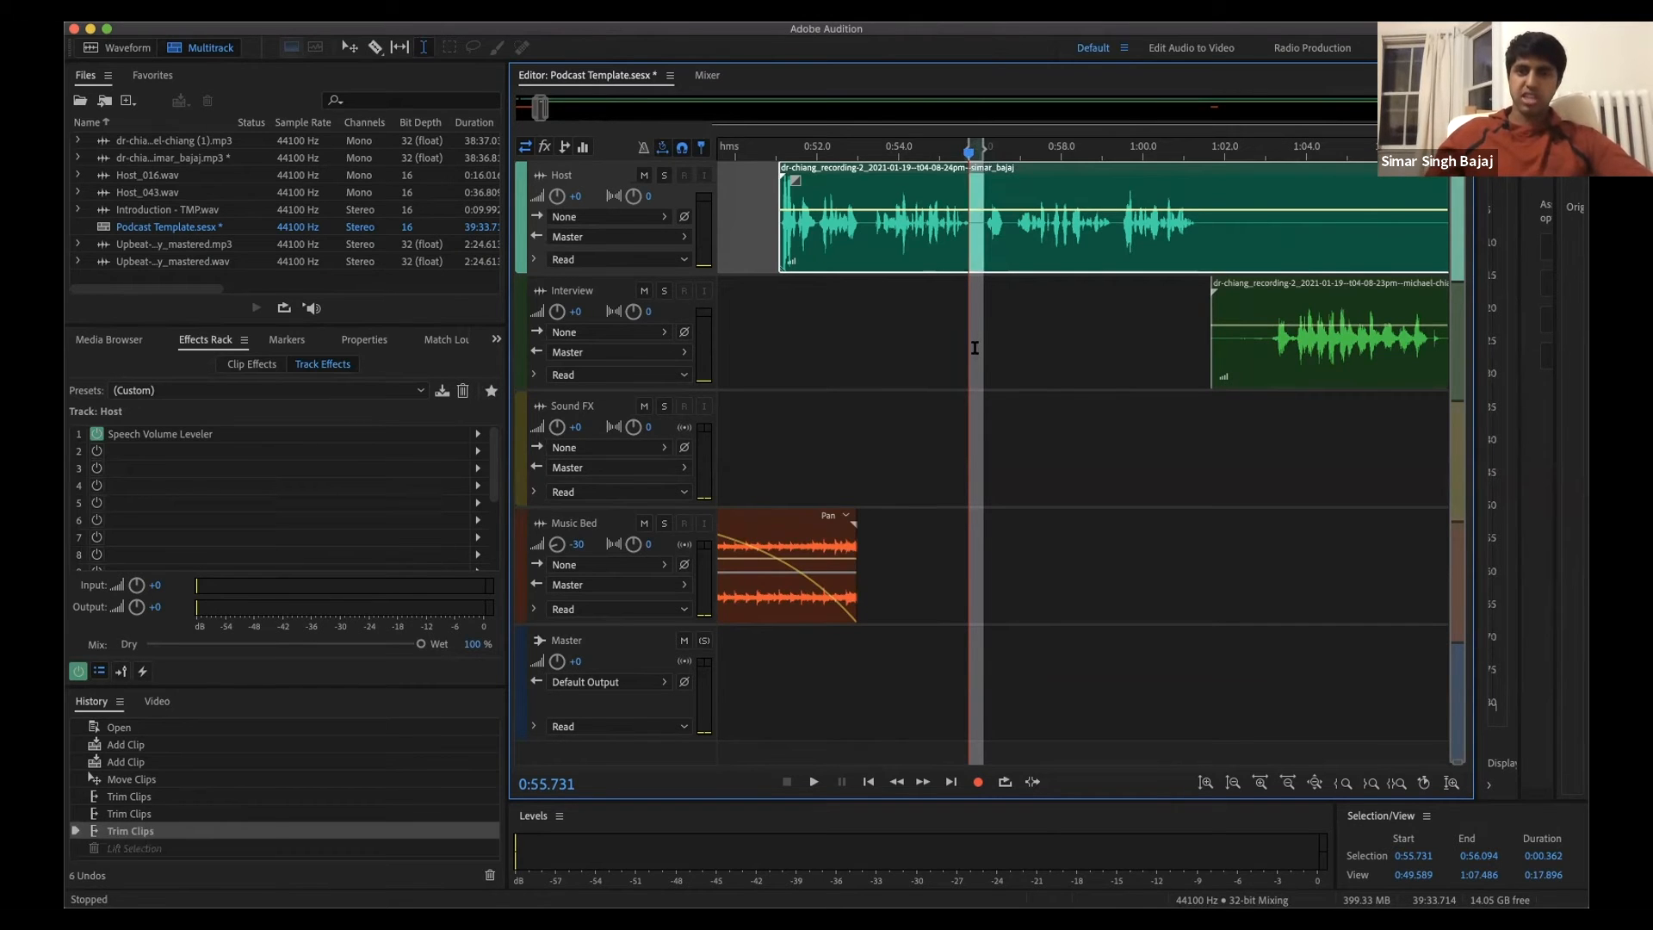
key(shift+Delete)
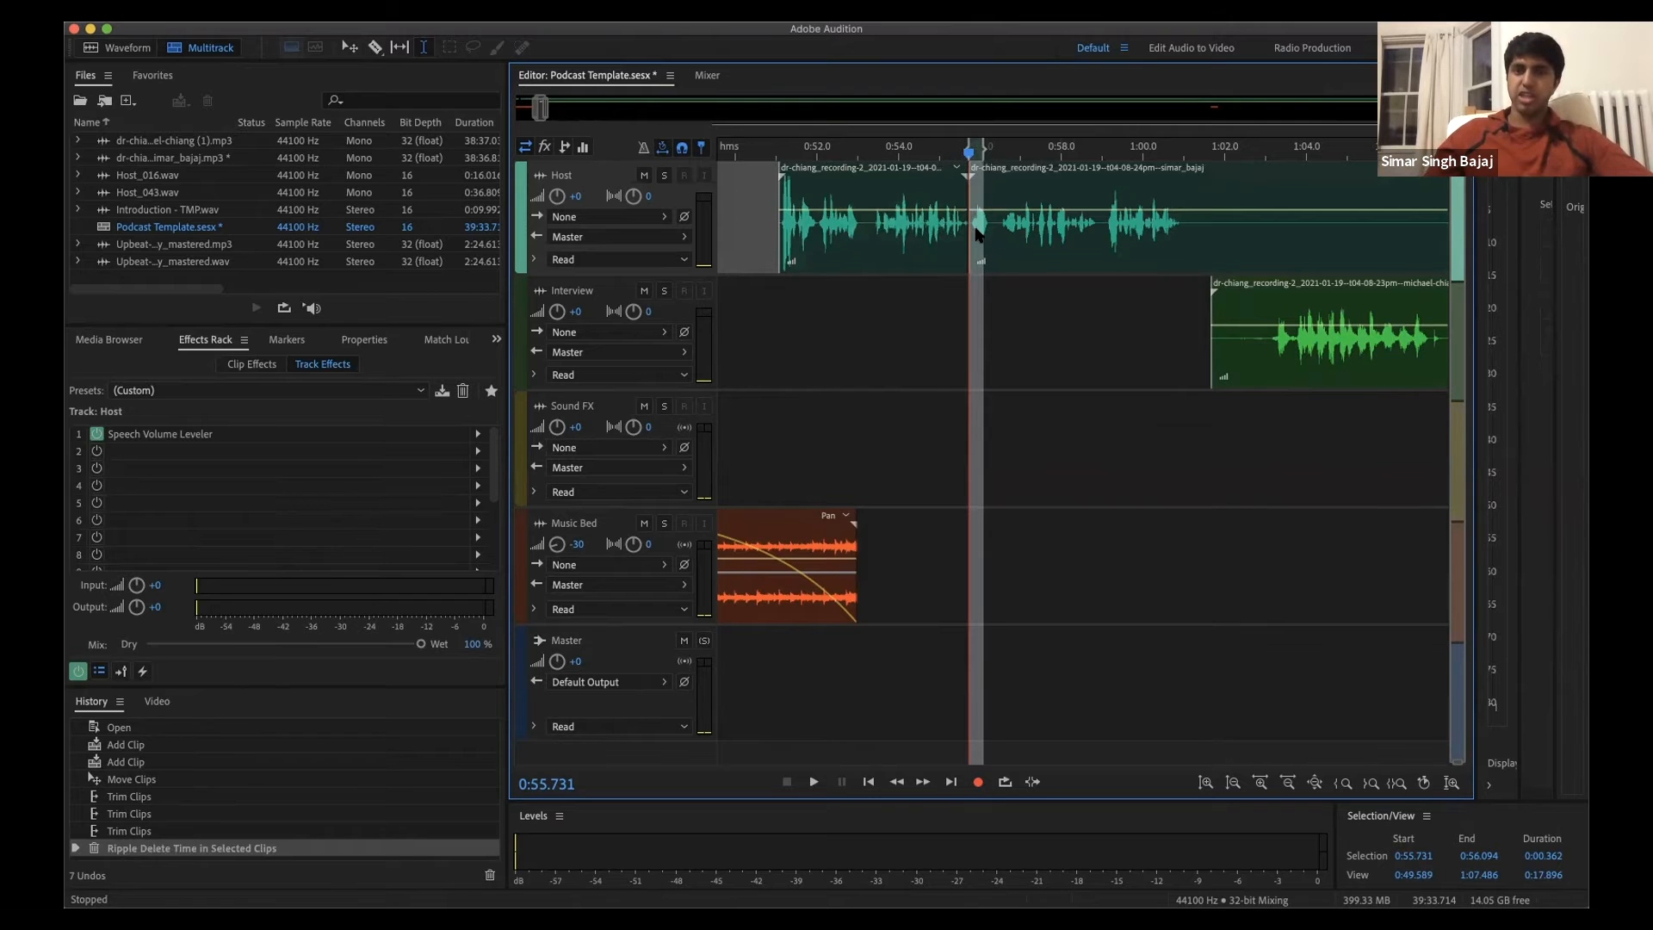
key(super+z)
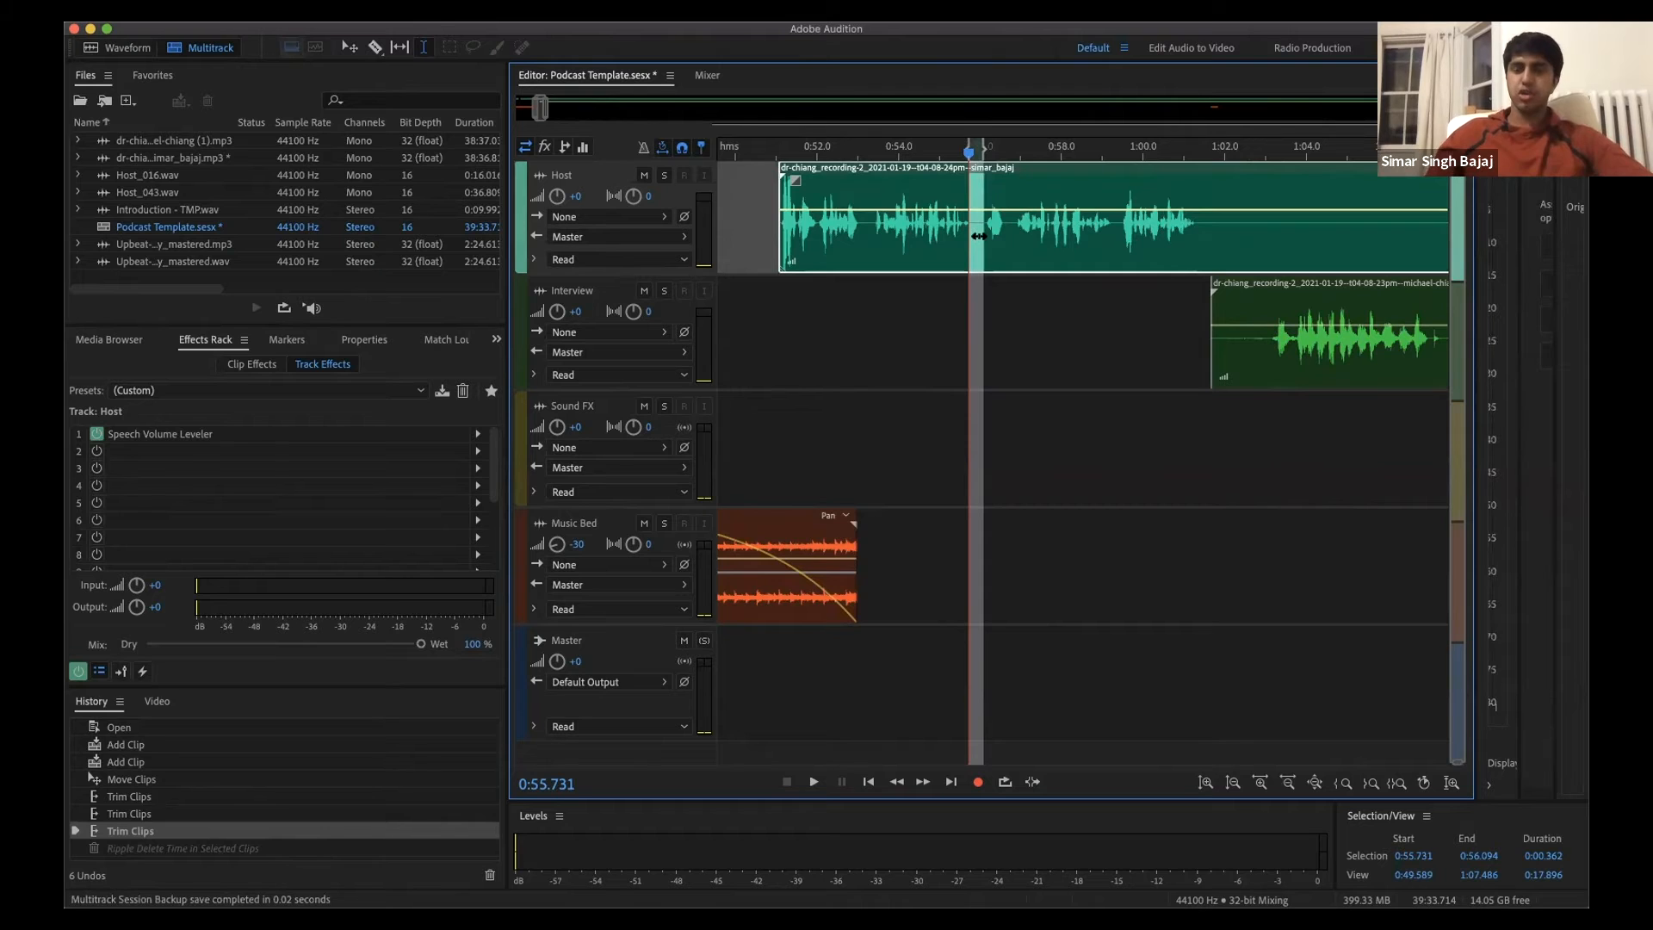
key(Delete)
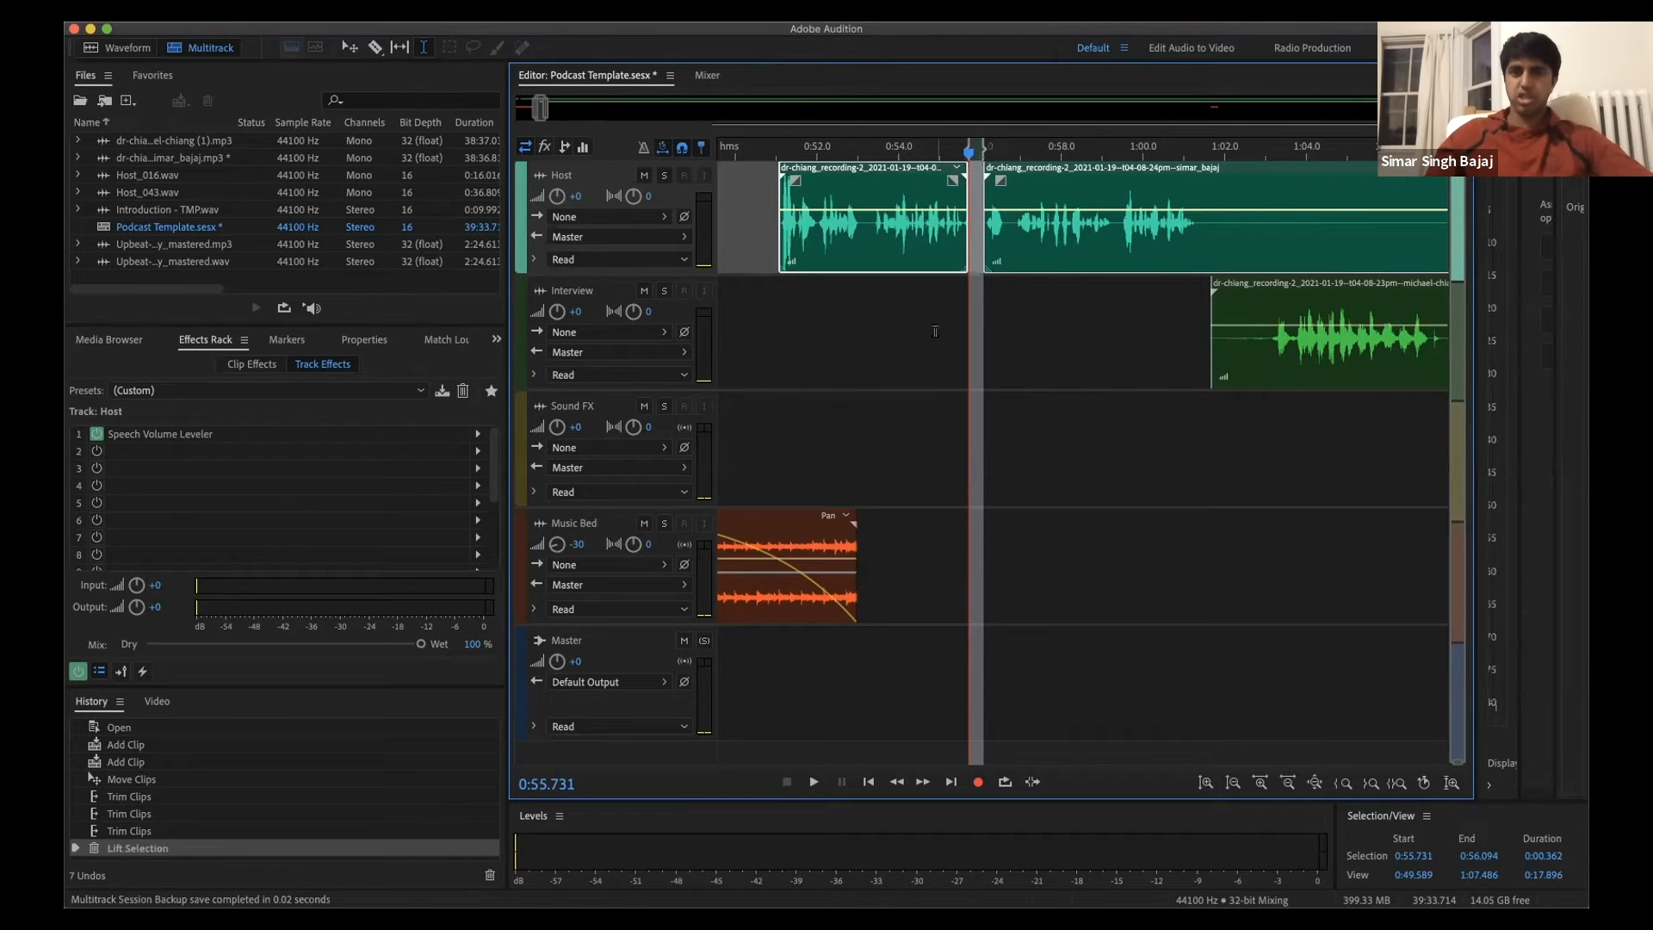
Step: Close the gap at about 0:55.7 by moving the host's second clip against the first, and shift the guest's clip to start at about 1:01.1
click(784, 344)
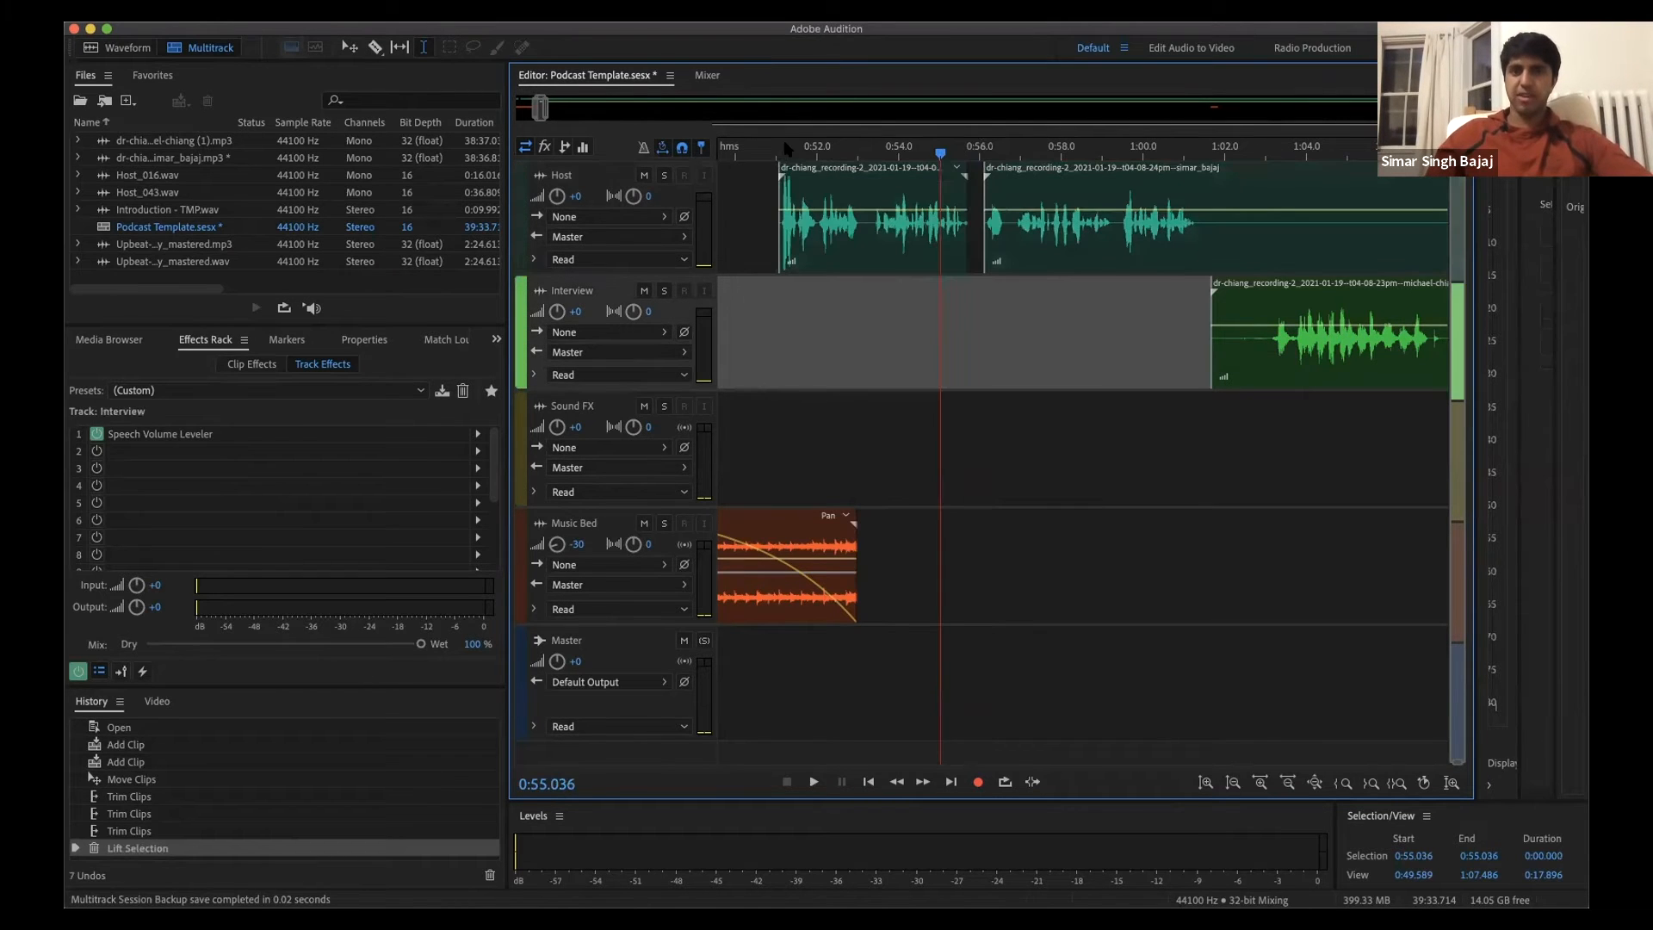
click(910, 156)
key(space)
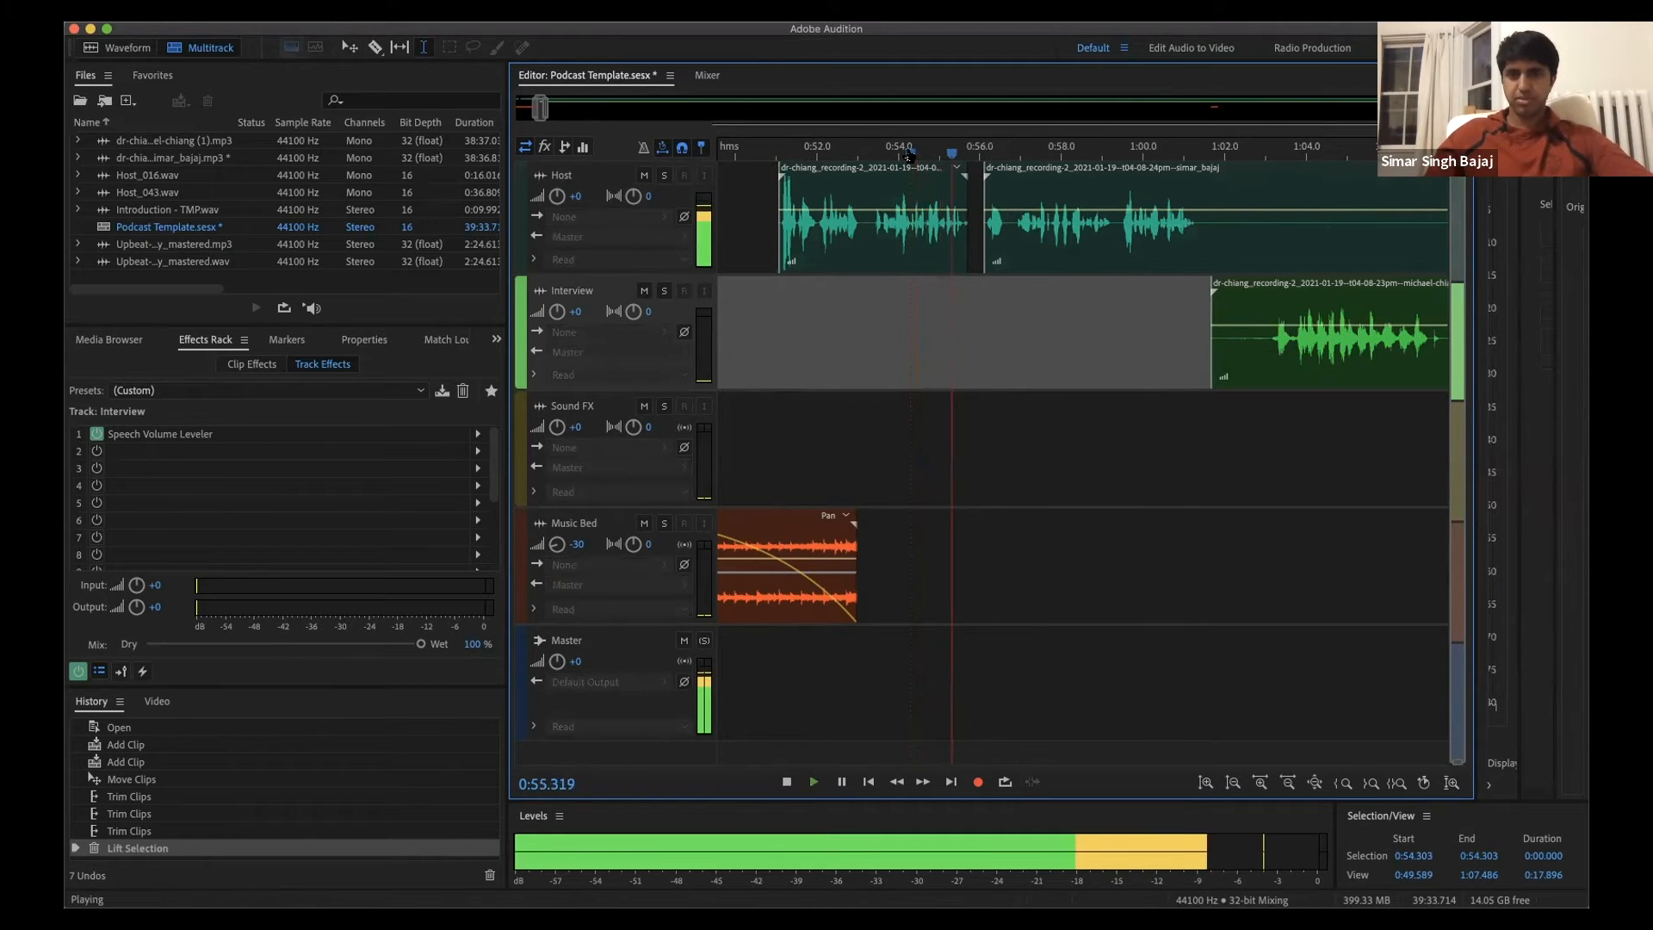
key(space)
click(349, 46)
drag(1043, 272, 1031, 269)
drag(1249, 362, 1235, 361)
drag(1232, 361, 1233, 361)
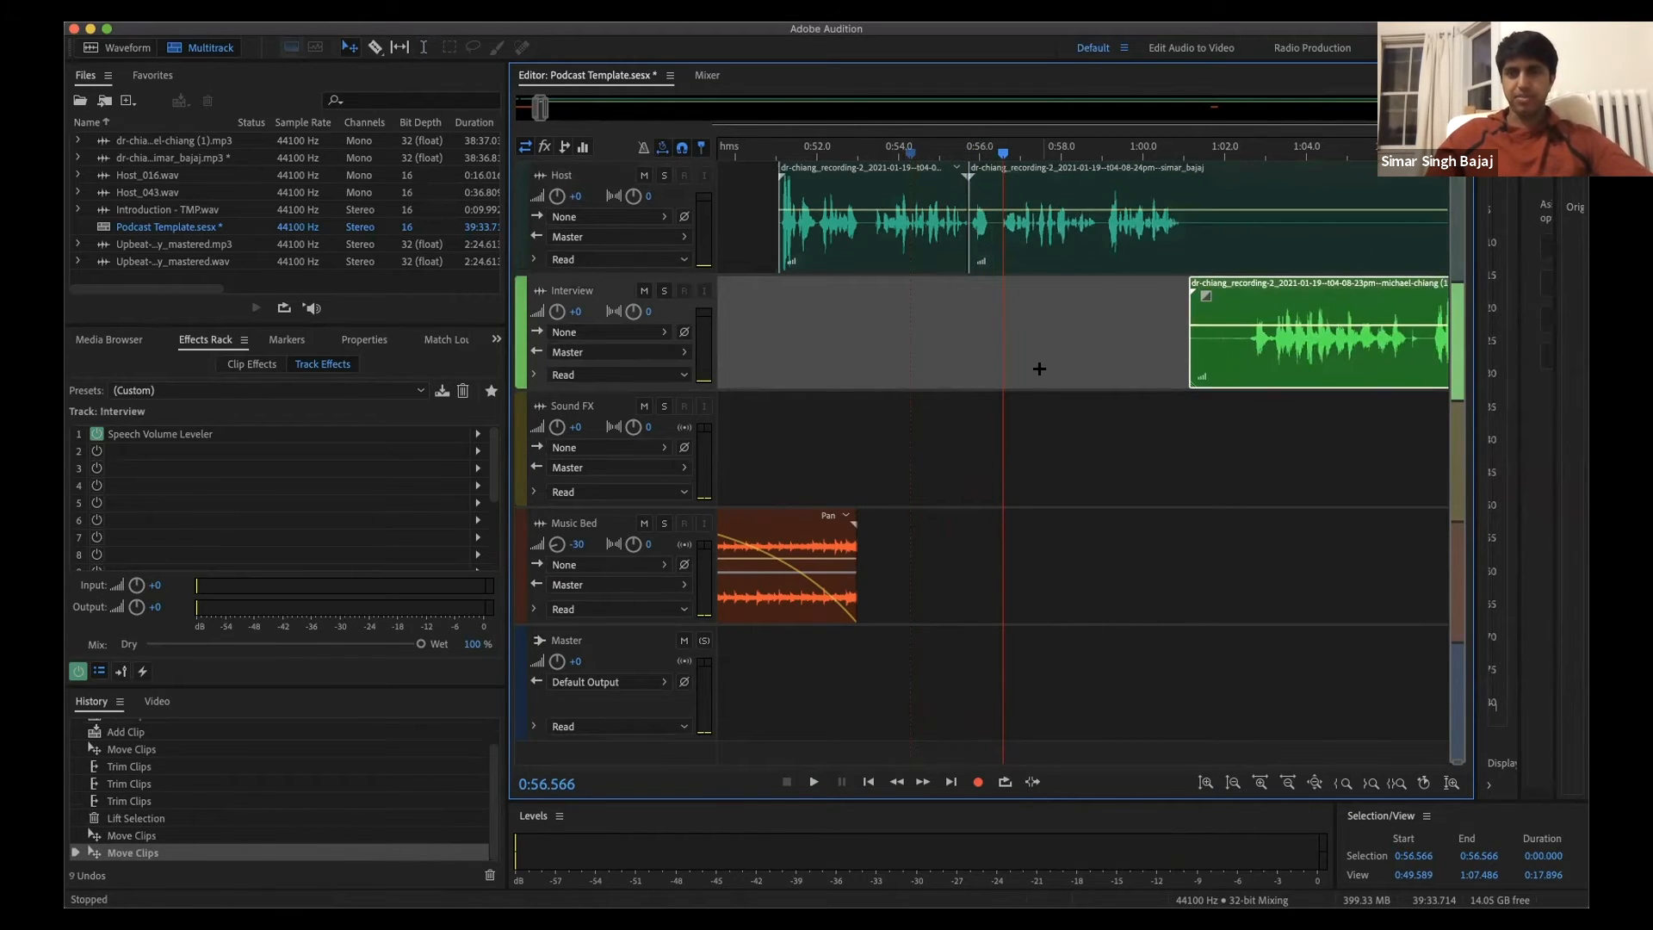
Step: Play the joined host clips around the cut, from about 0:54.8 to 0:57.1, checking the spacing of the words
click(1035, 363)
click(929, 155)
key(space)
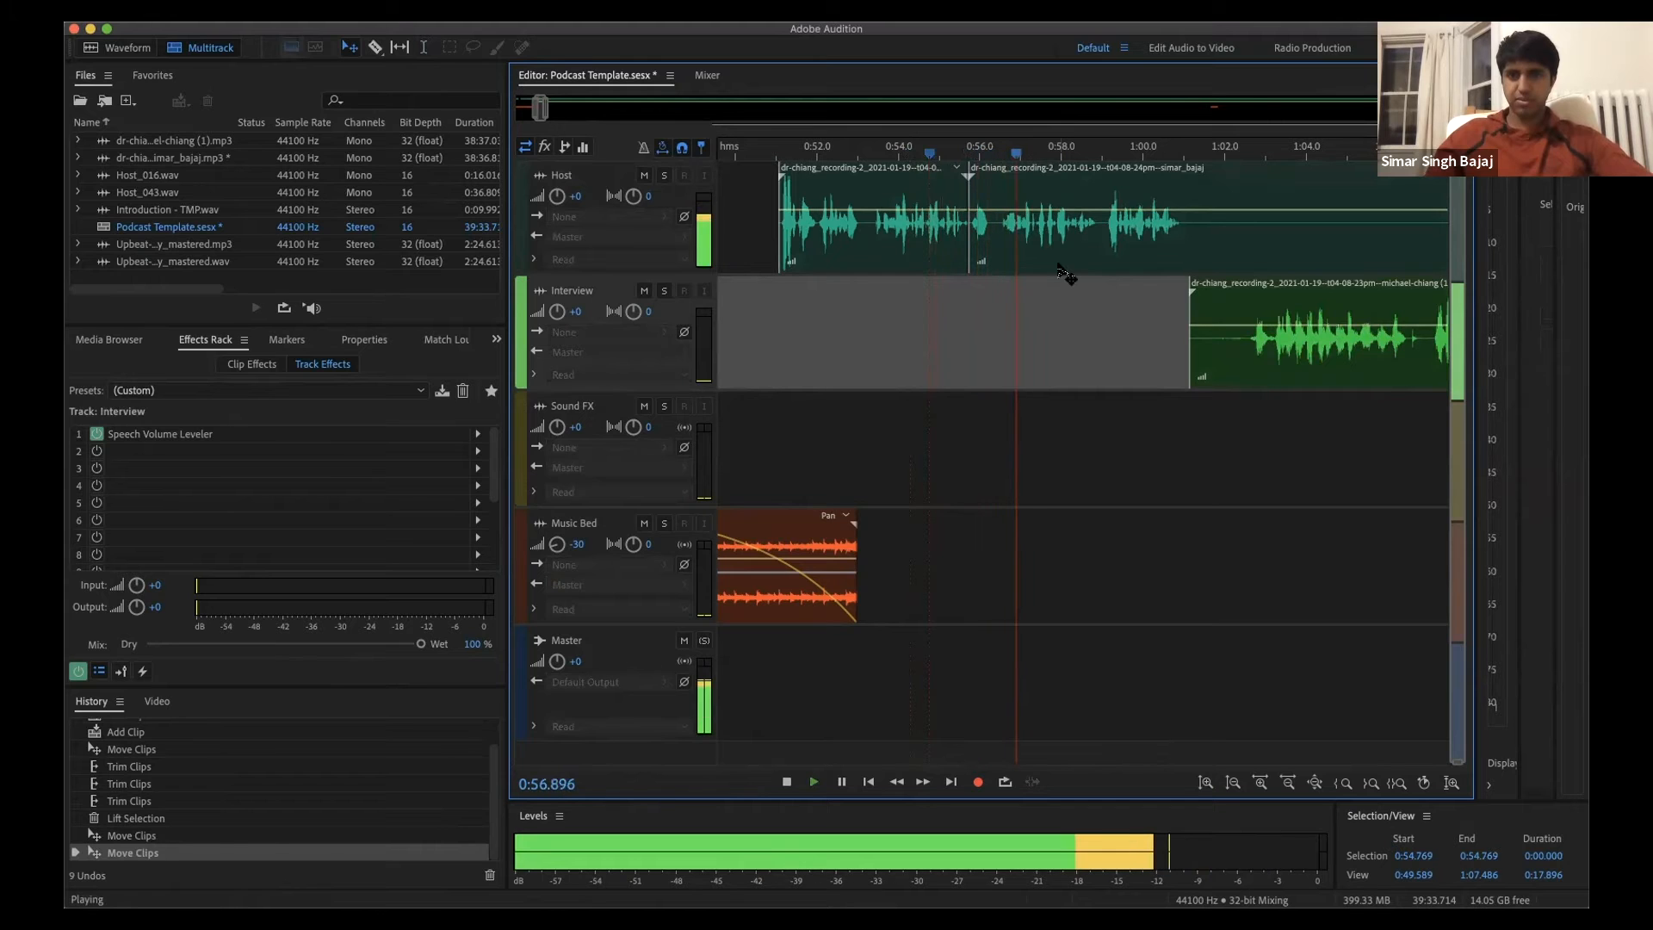
key(space)
scroll(1020, 184, up, 5)
click(944, 156)
key(space)
key(space)
click(954, 152)
key(space)
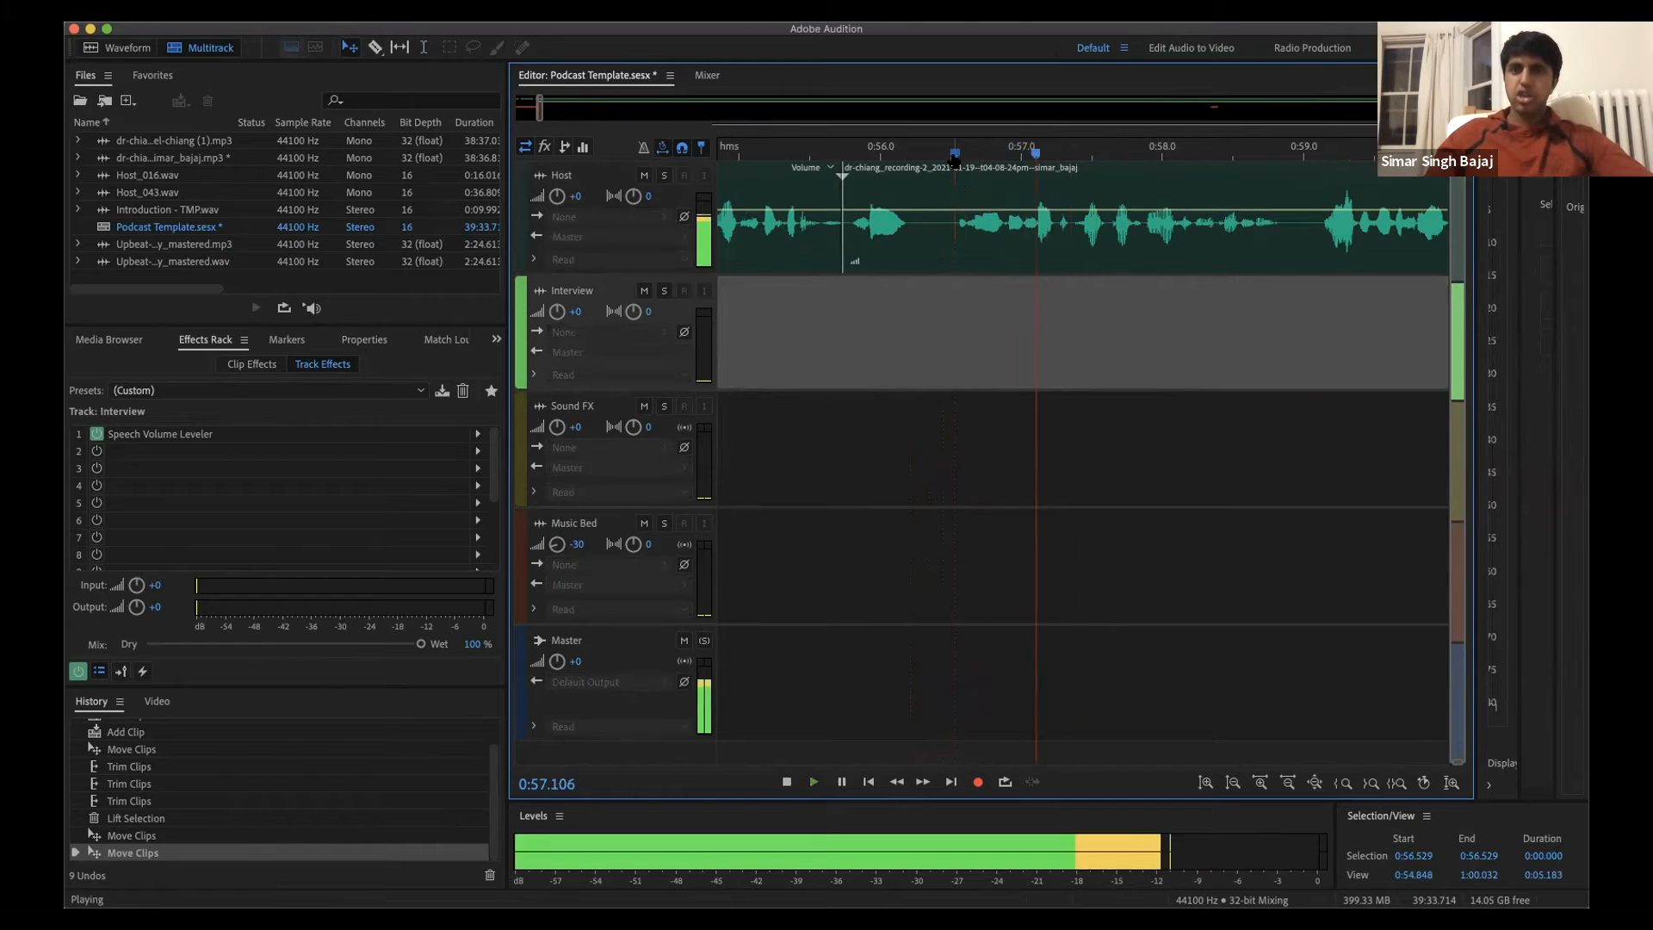
key(space)
drag(958, 153, 950, 154)
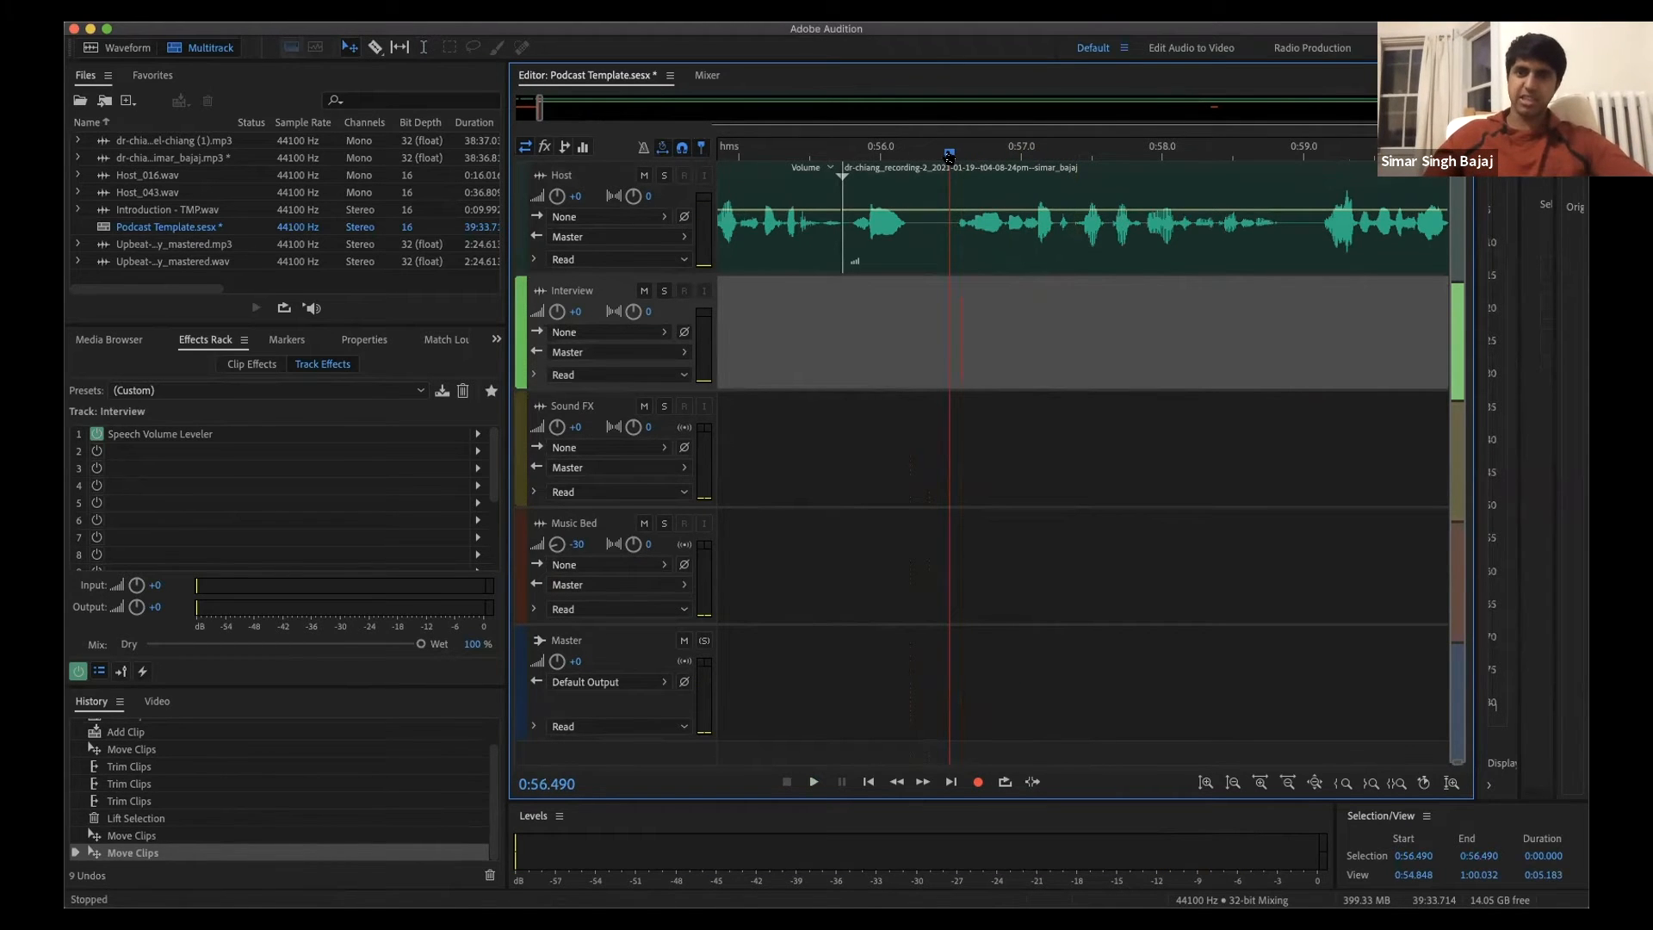
Step: Trim the silent start of the guest's clip to about 1:02.6 and move the clip back to start at about 1:01.1
scroll(941, 204, down, 3)
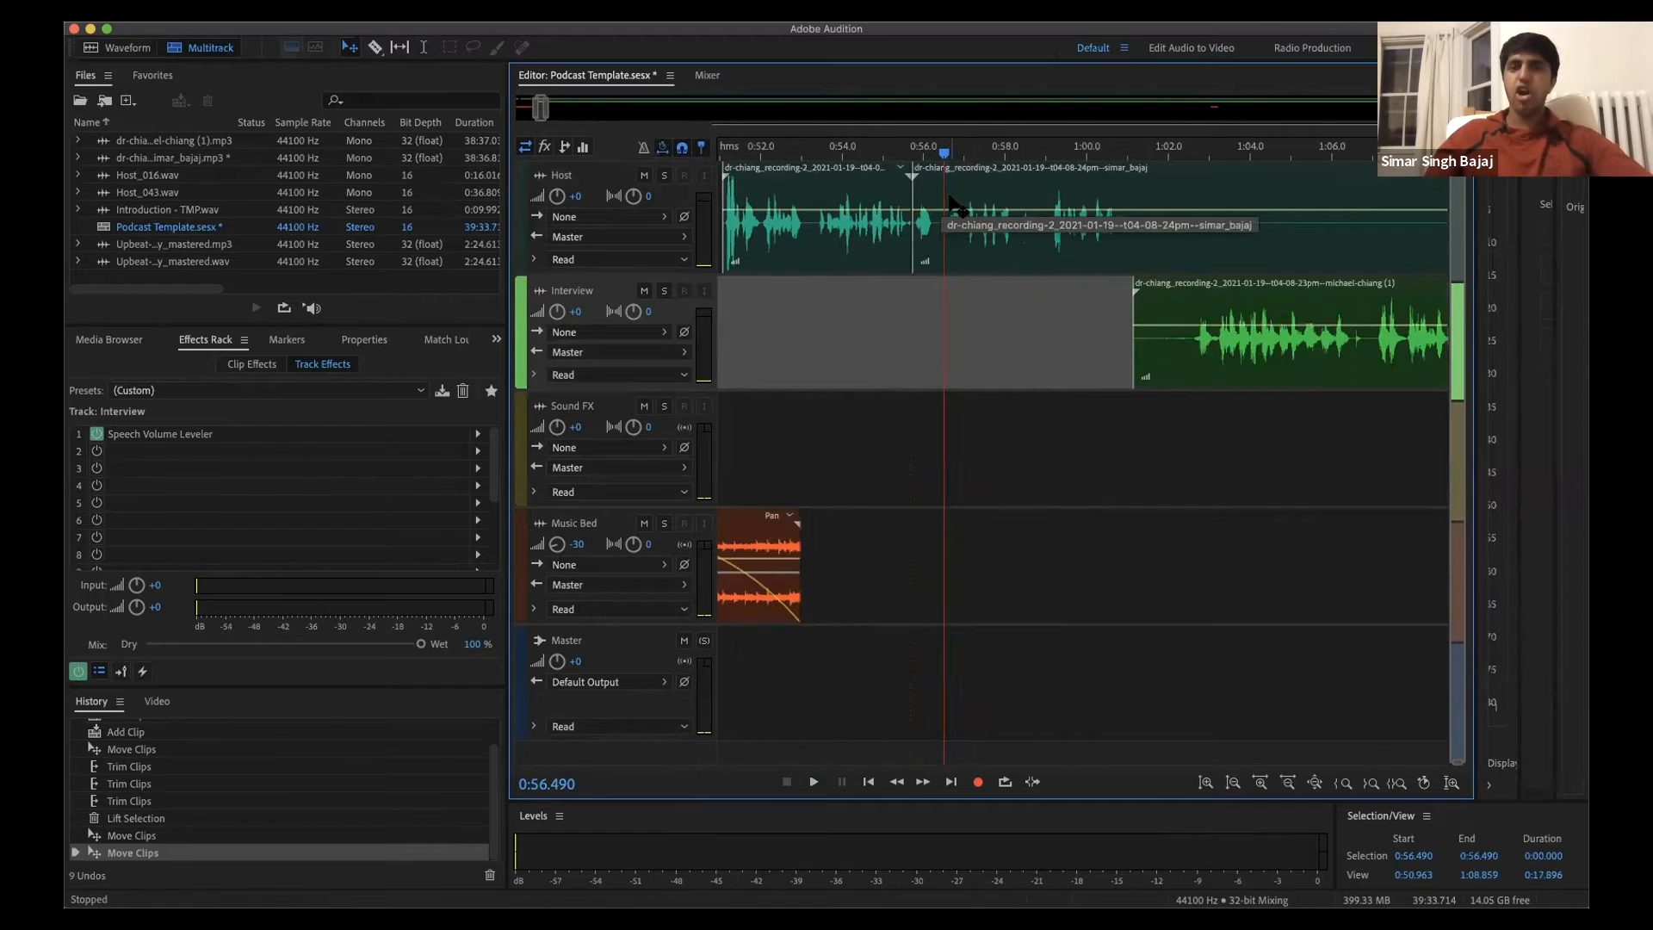
click(922, 153)
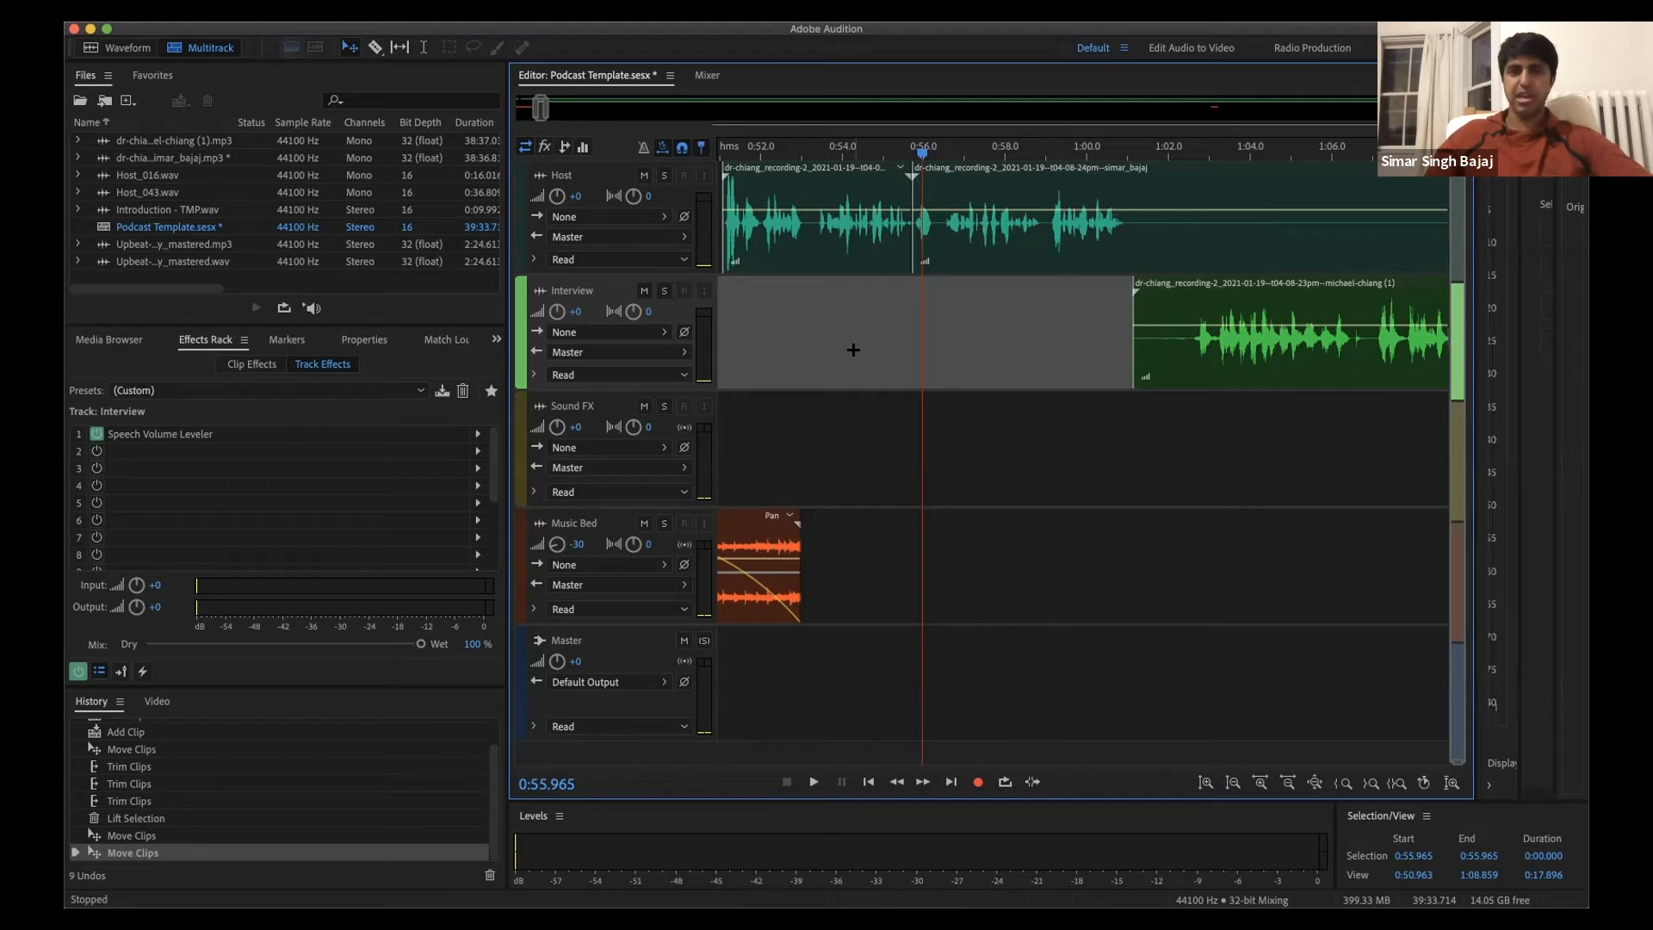
key(space)
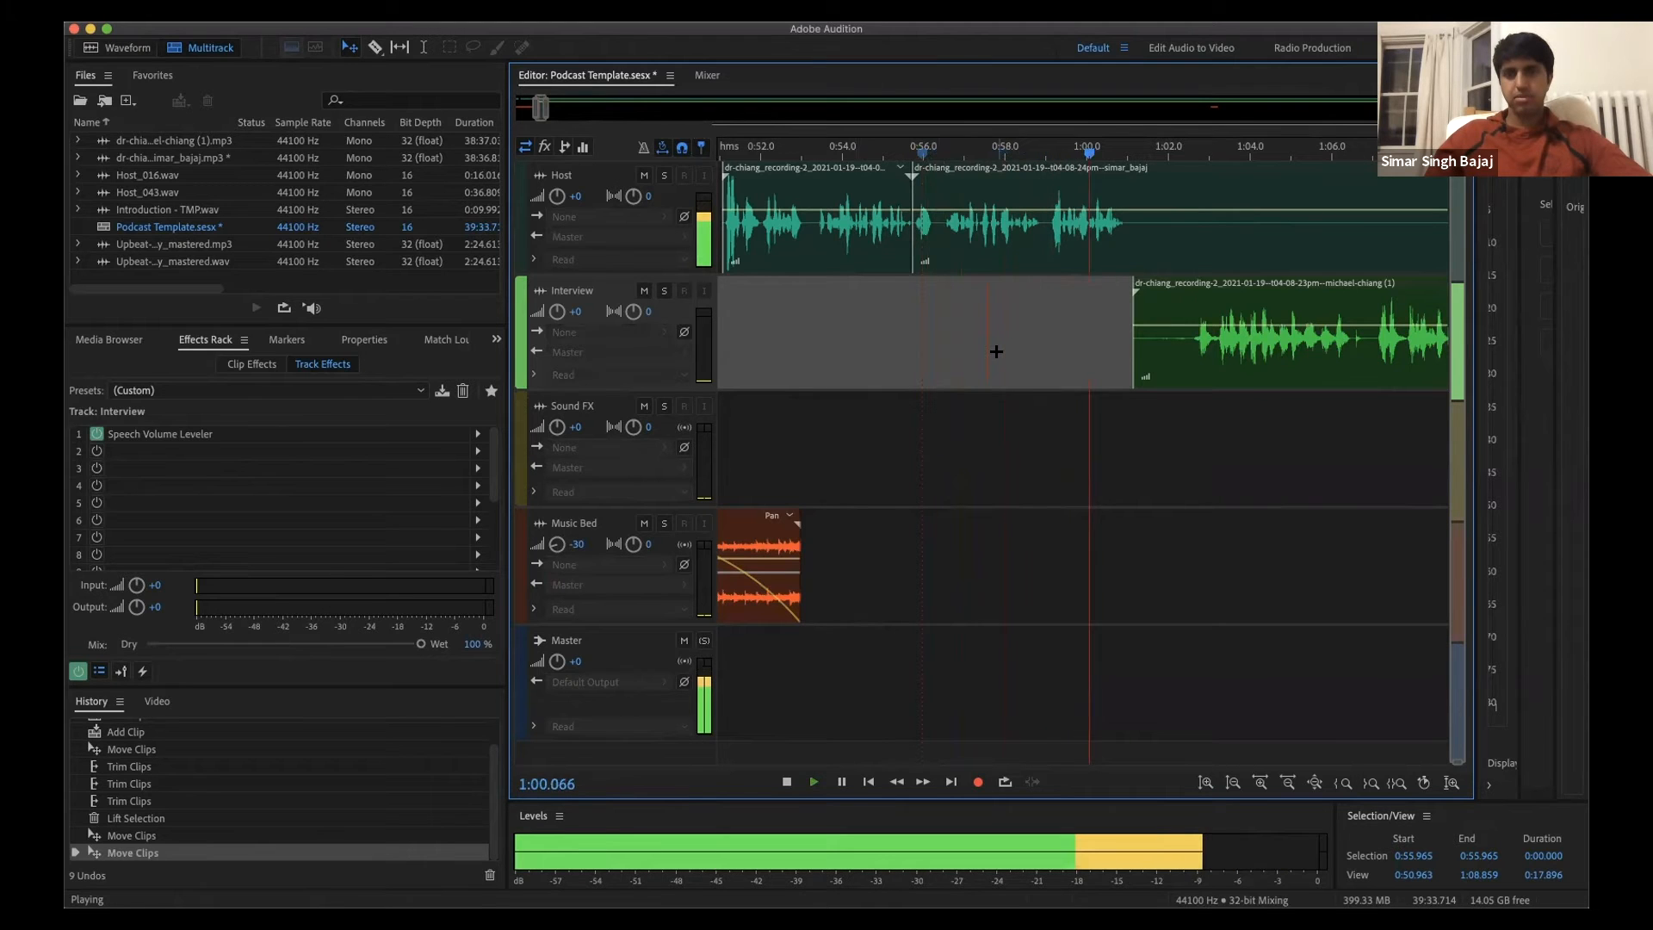
key(space)
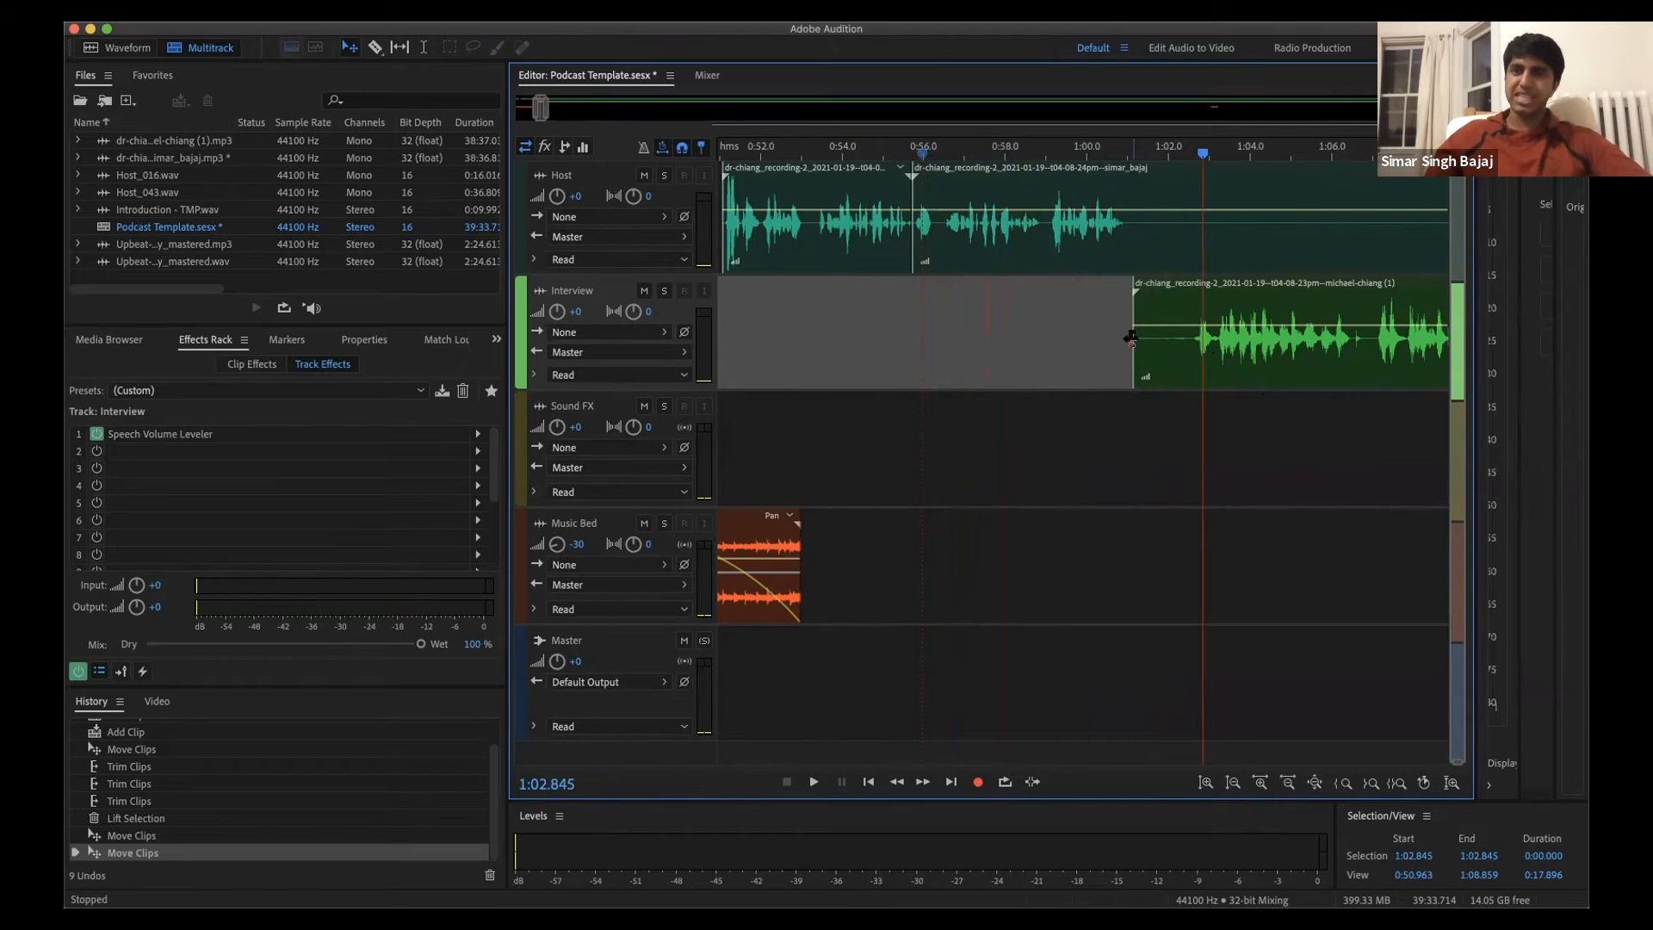
scroll(1130, 338, up, 4)
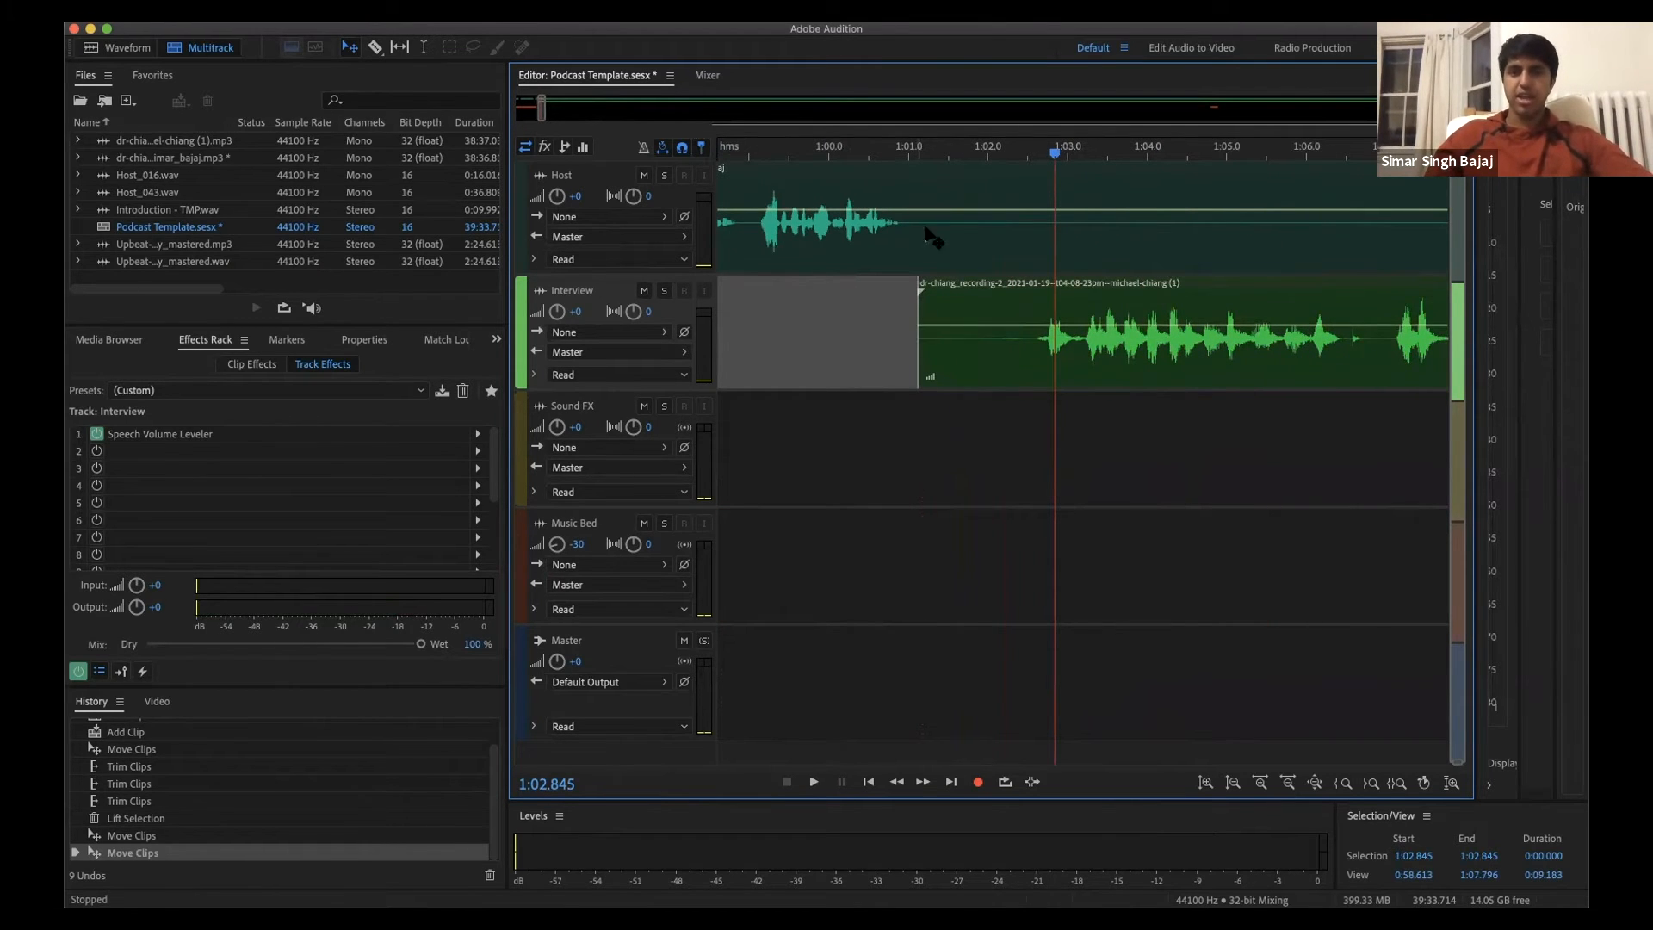
click(915, 155)
key(space)
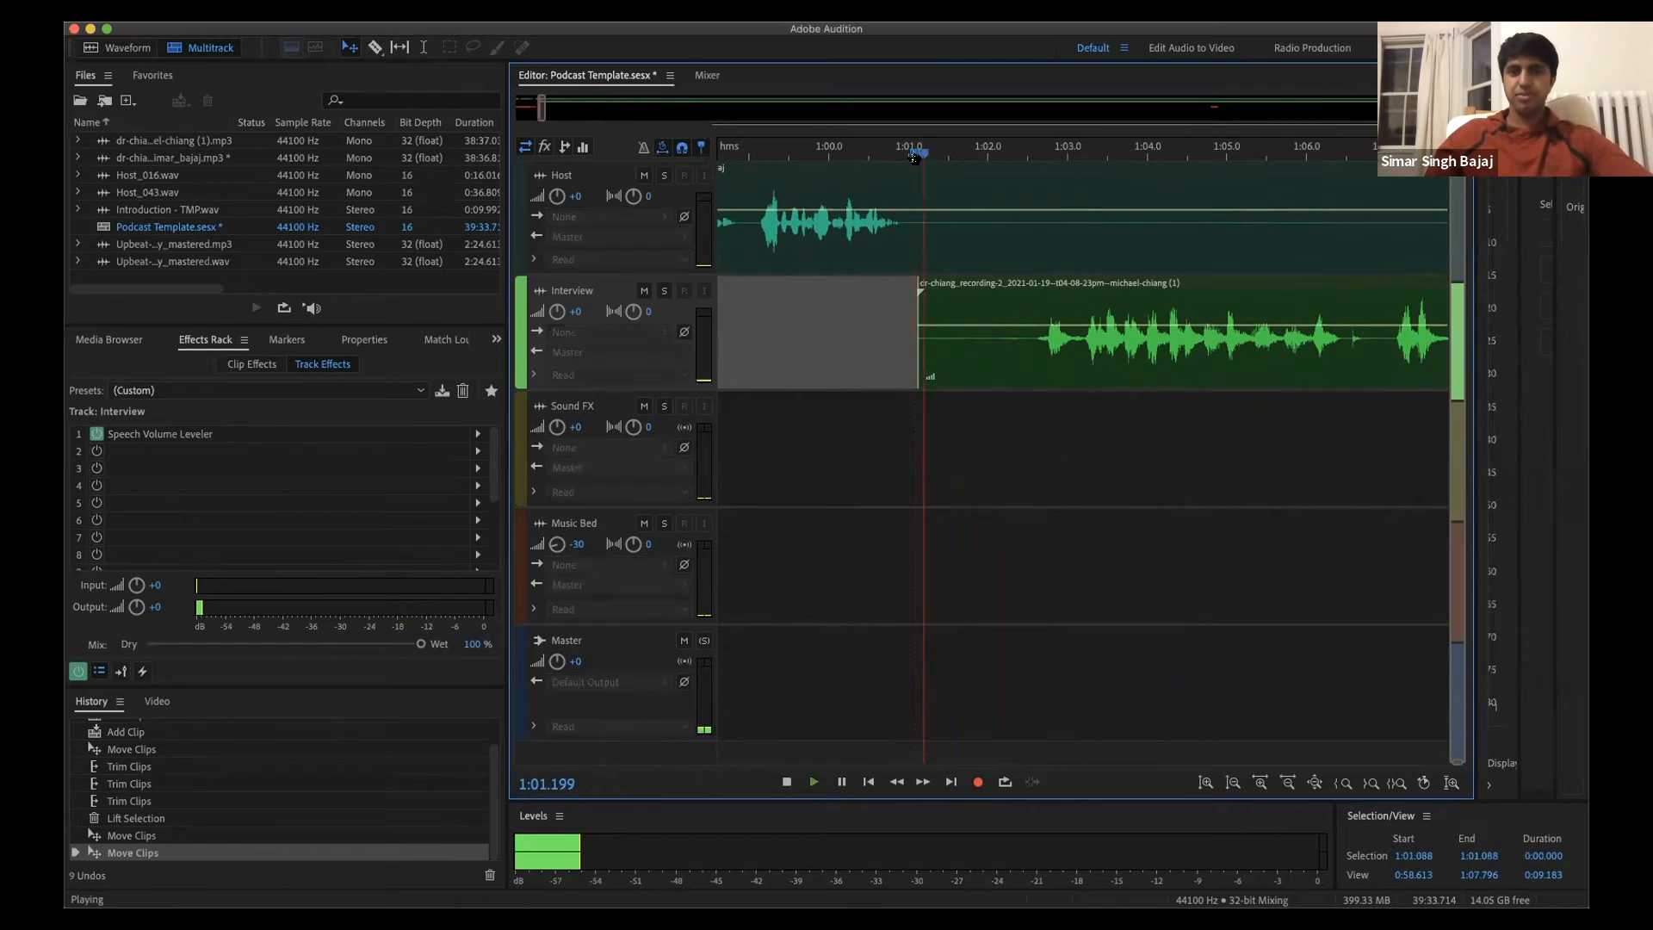
key(space)
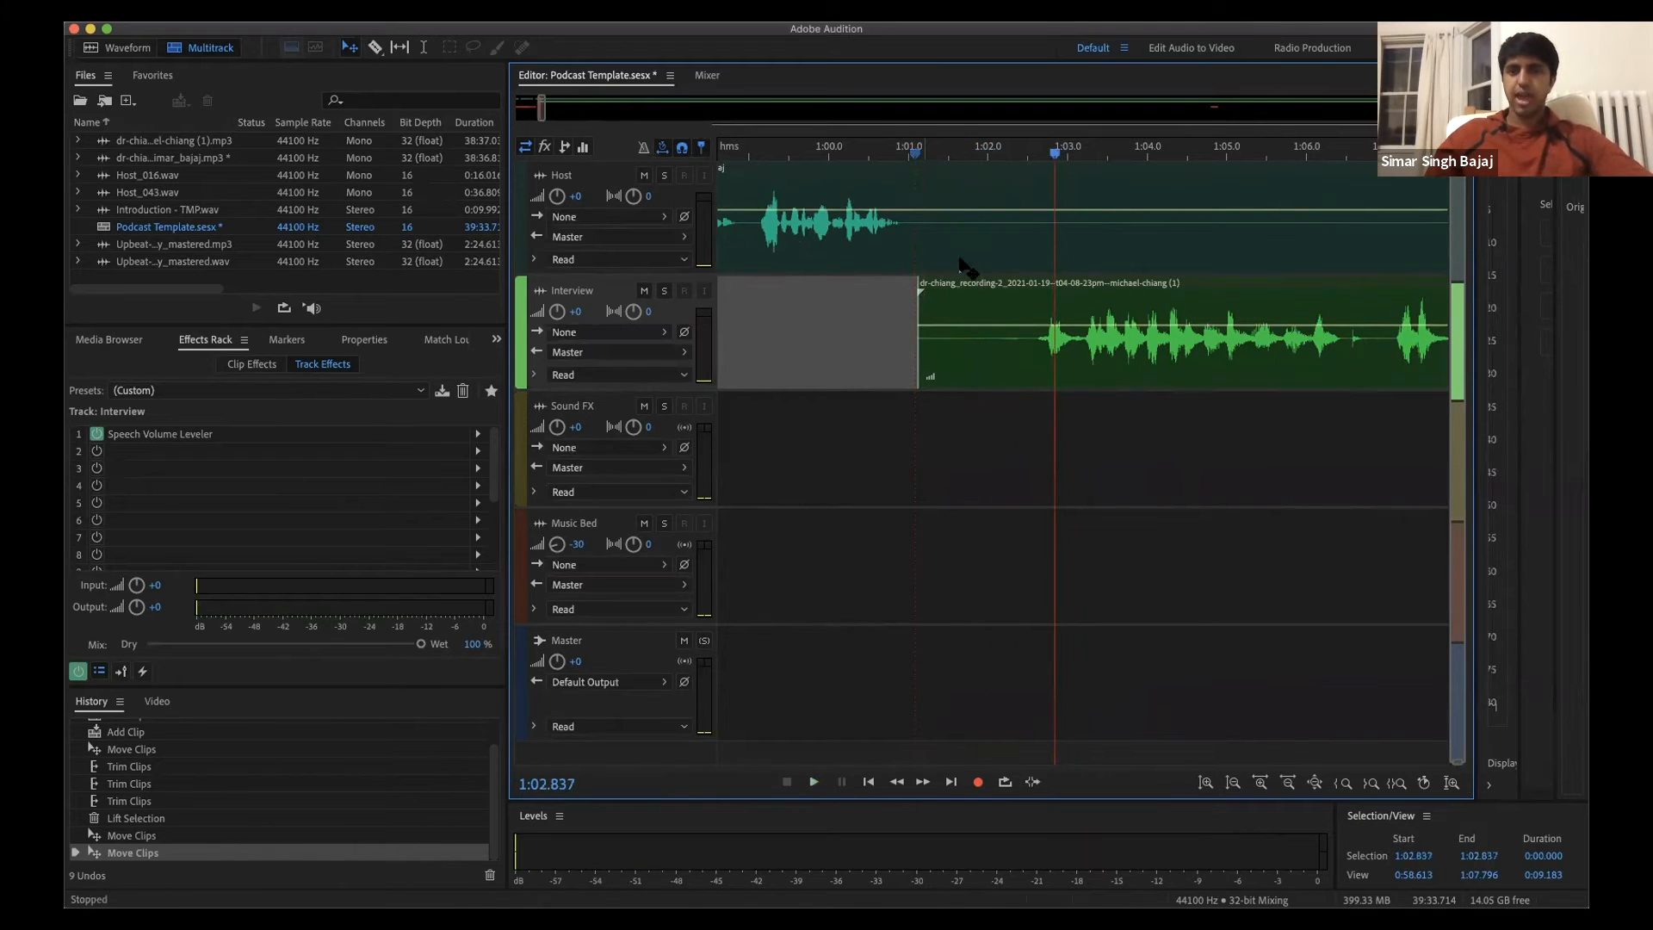
click(1035, 339)
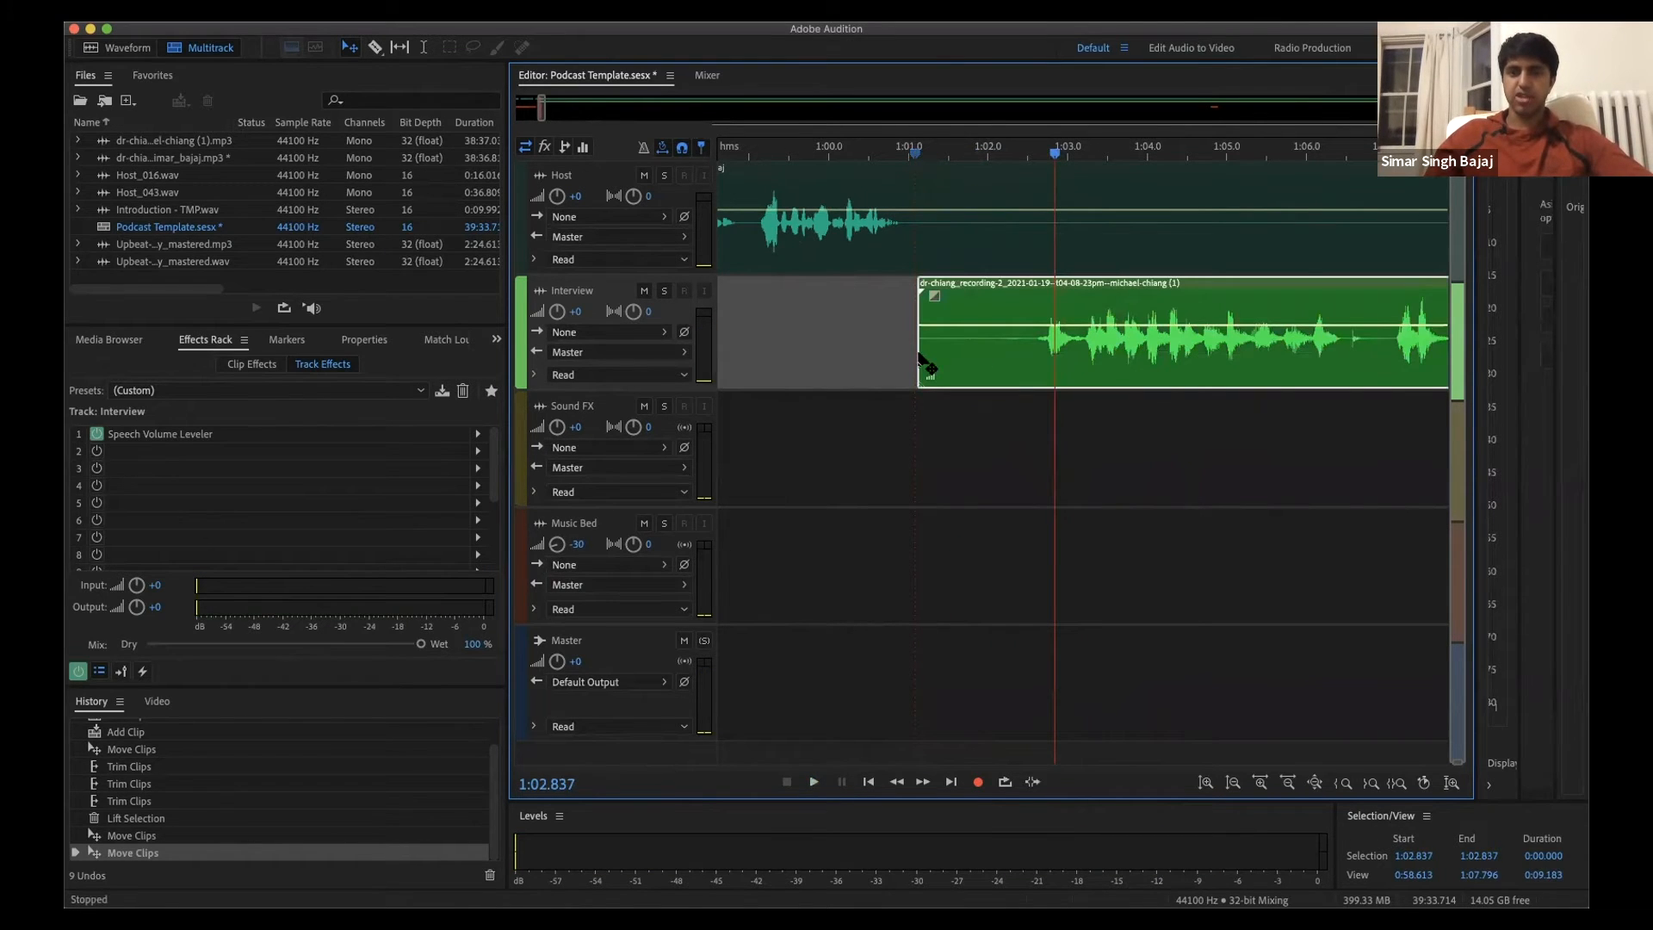
drag(917, 355, 1035, 355)
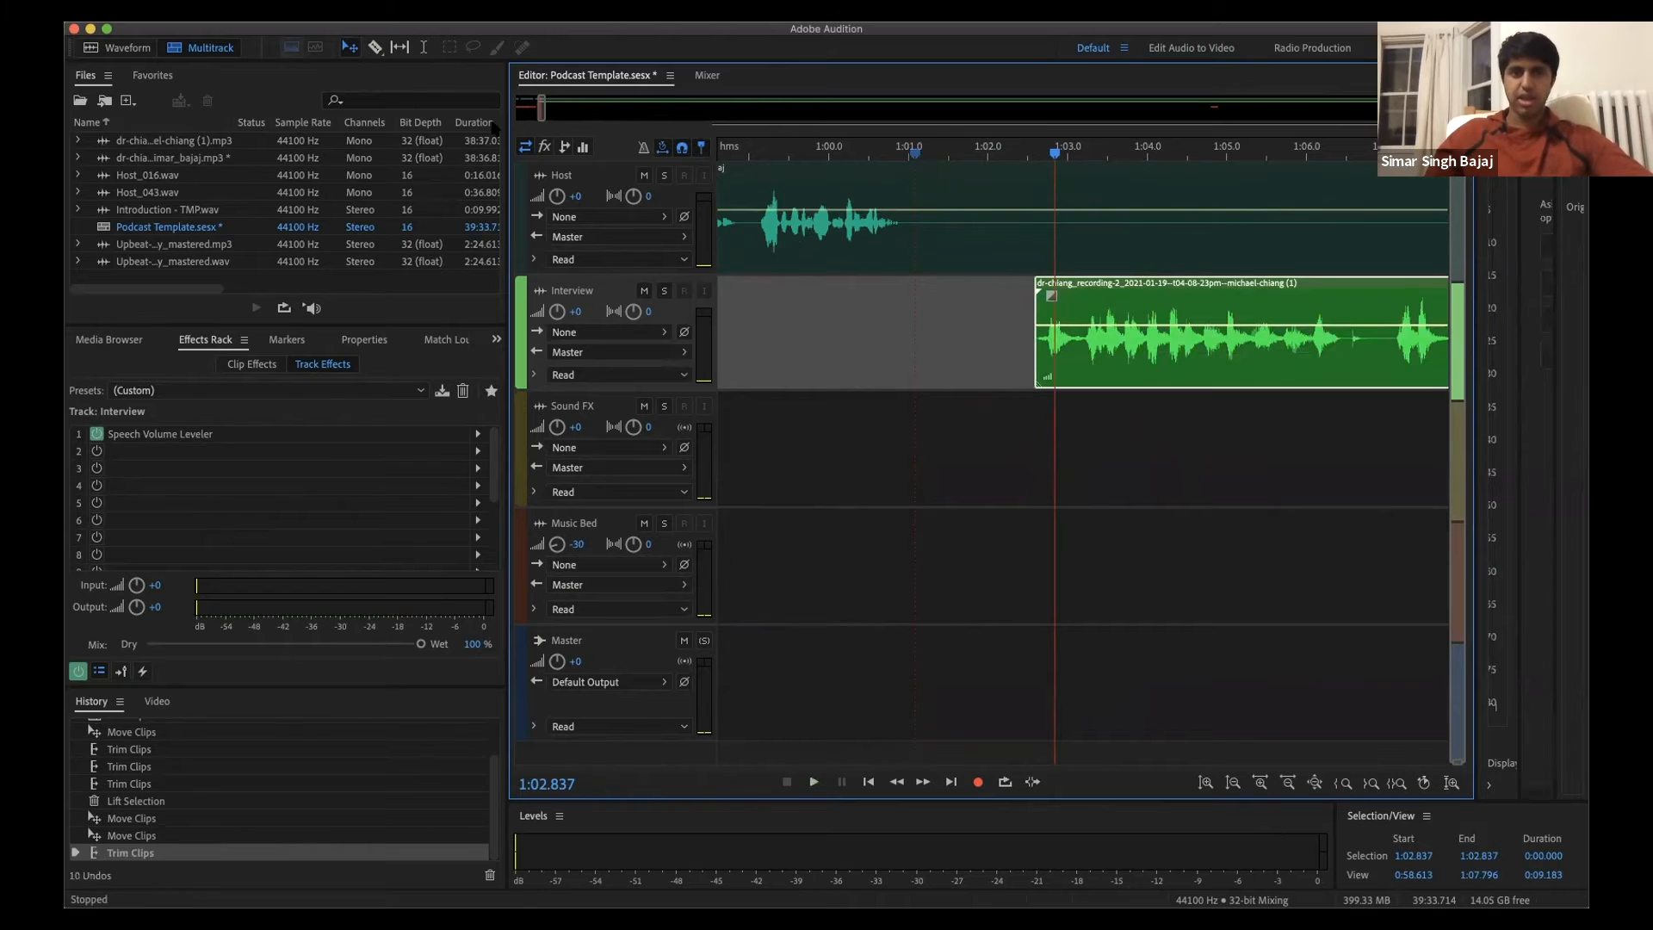
drag(1232, 302, 1117, 299)
Step: Play the transition from host to guest from about 0:59 to 1:05.5
scroll(1126, 309, down, 3)
click(948, 148)
key(space)
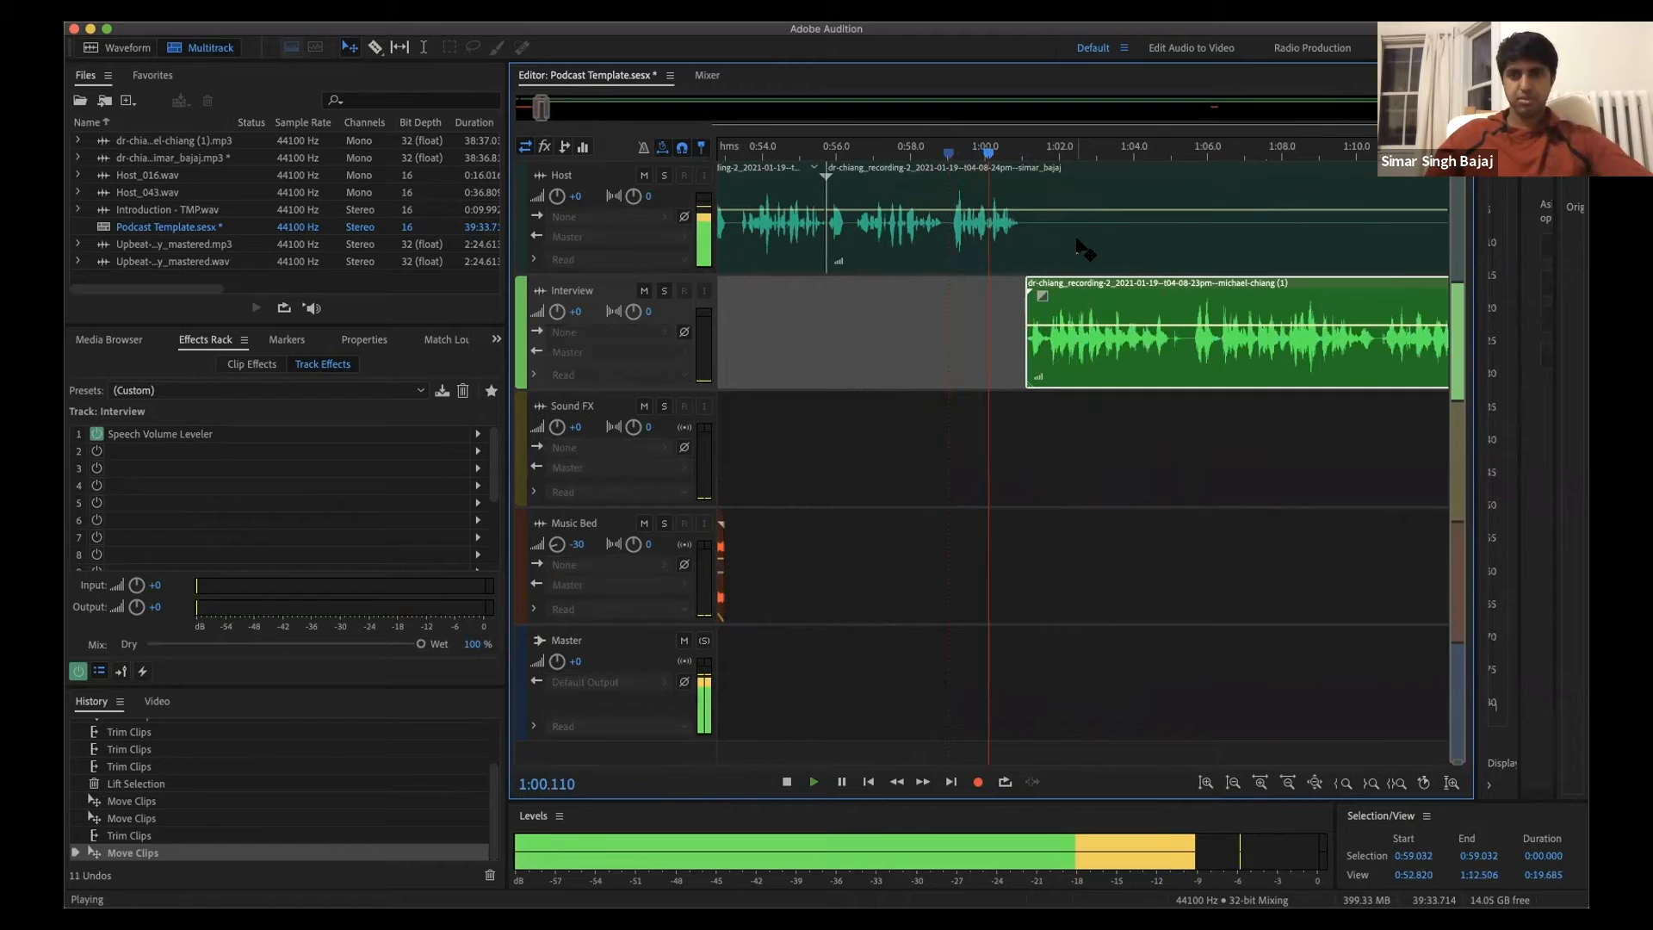
key(space)
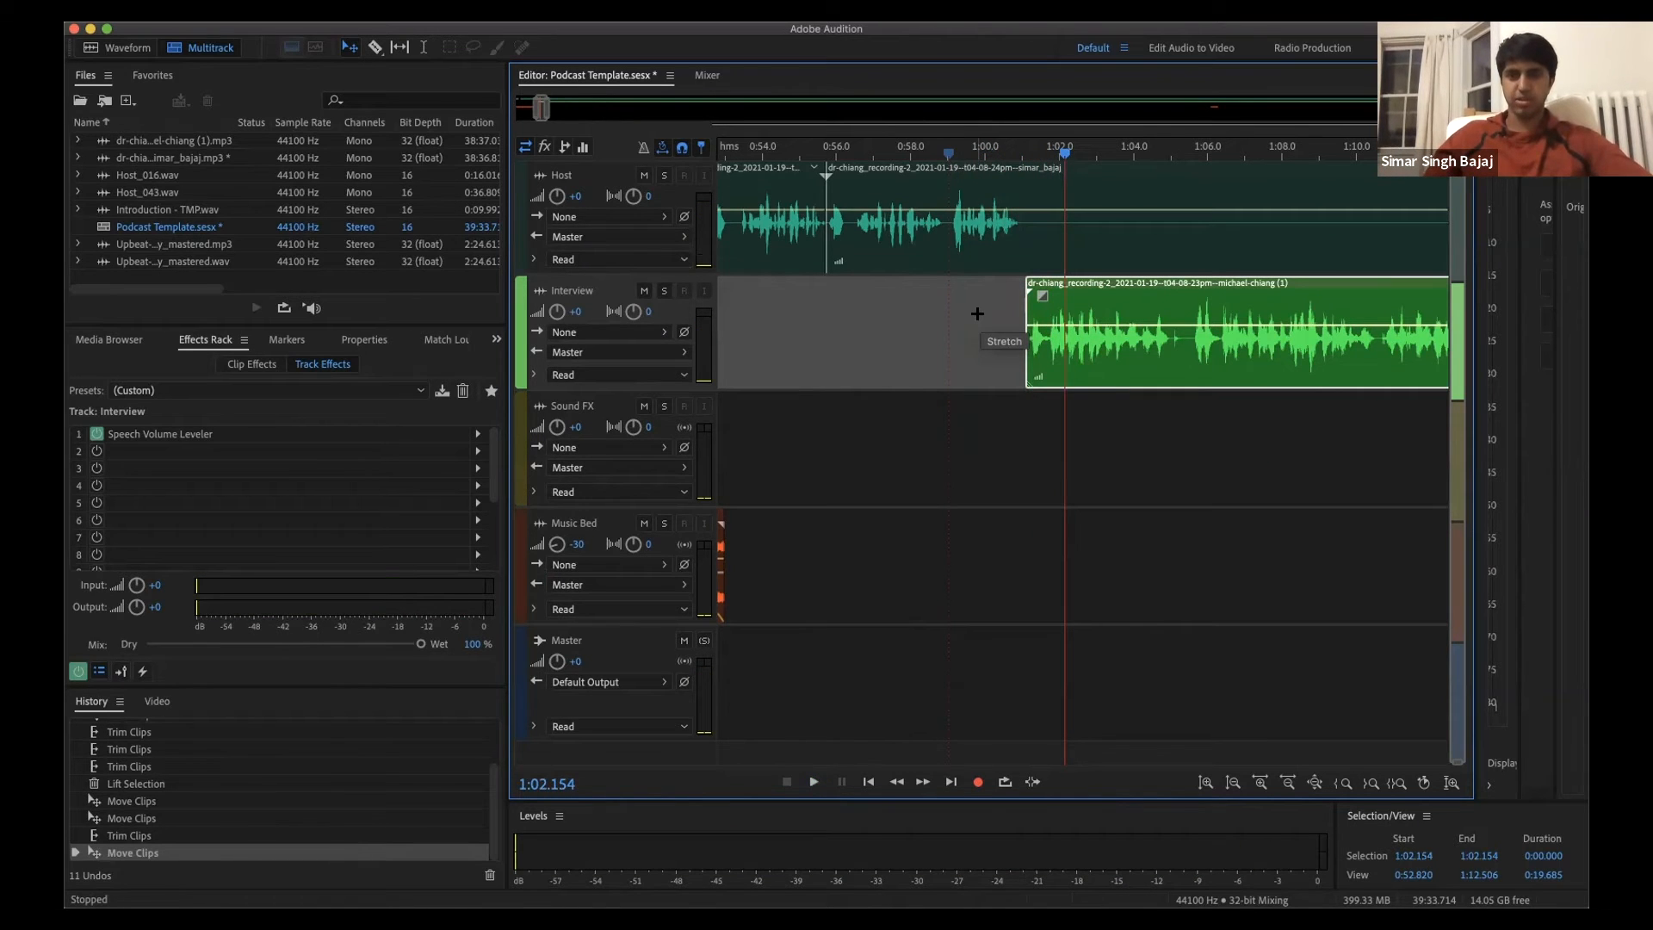
key(space)
scroll(982, 320, right, 5)
scroll(982, 322, right, 2)
key(space)
Step: Ripple delete the guest's hesitation from about 1:04.57 to 1:05.53, closing the gap within the guest's clips
scroll(947, 349, up, 1)
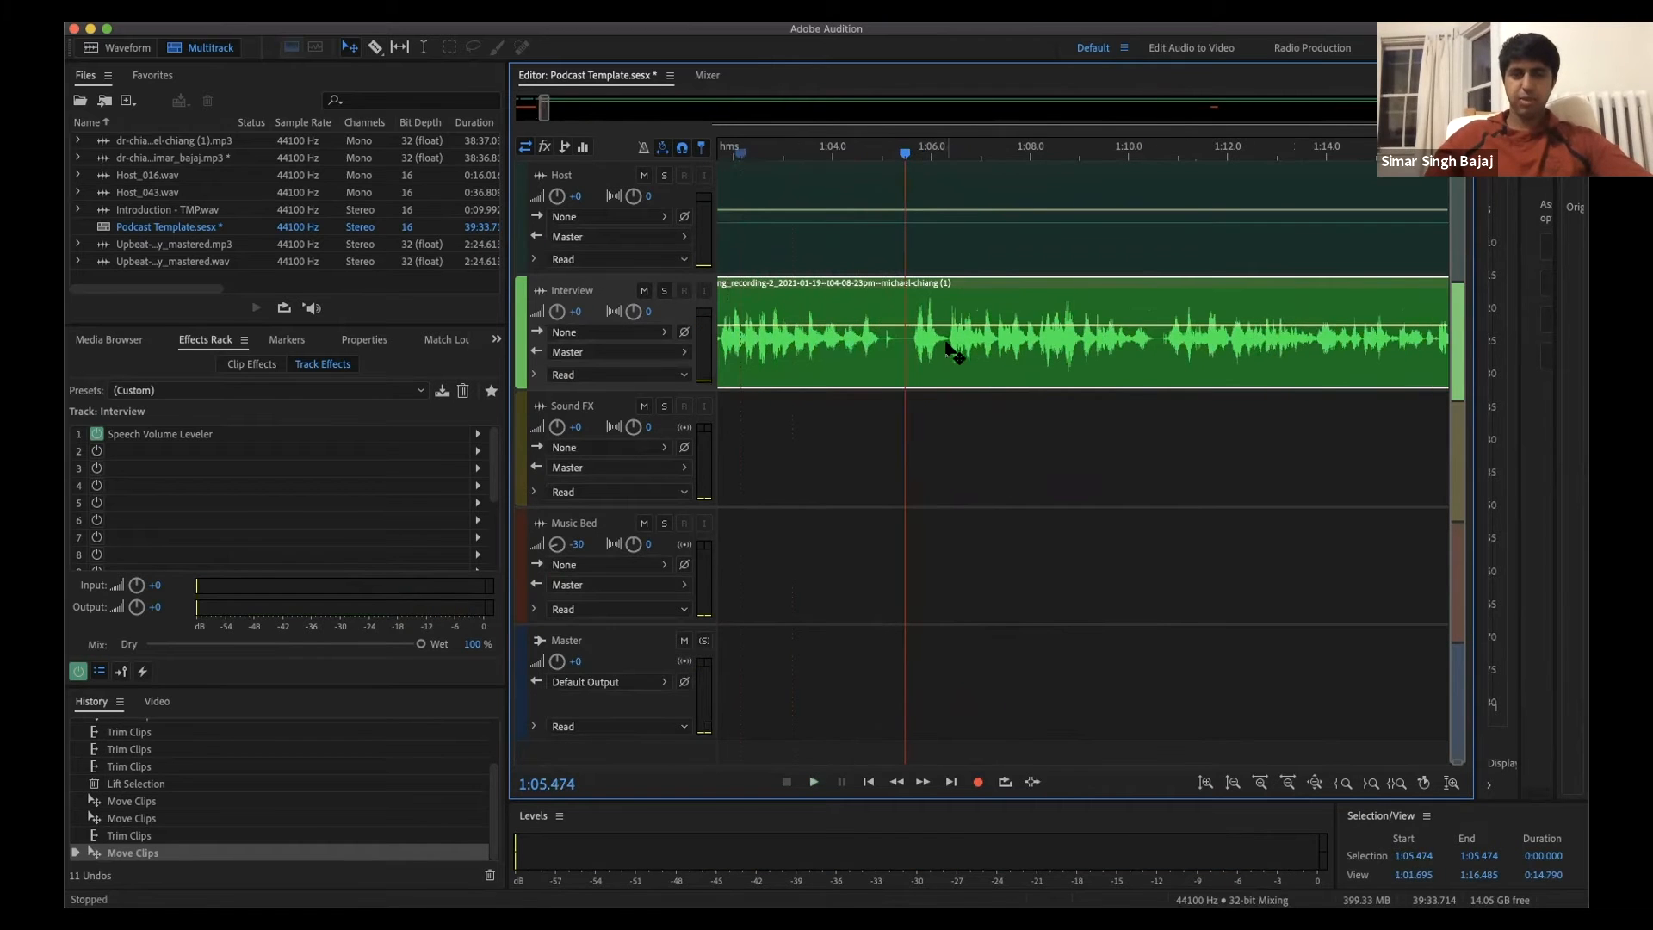
scroll(852, 336, up, 3)
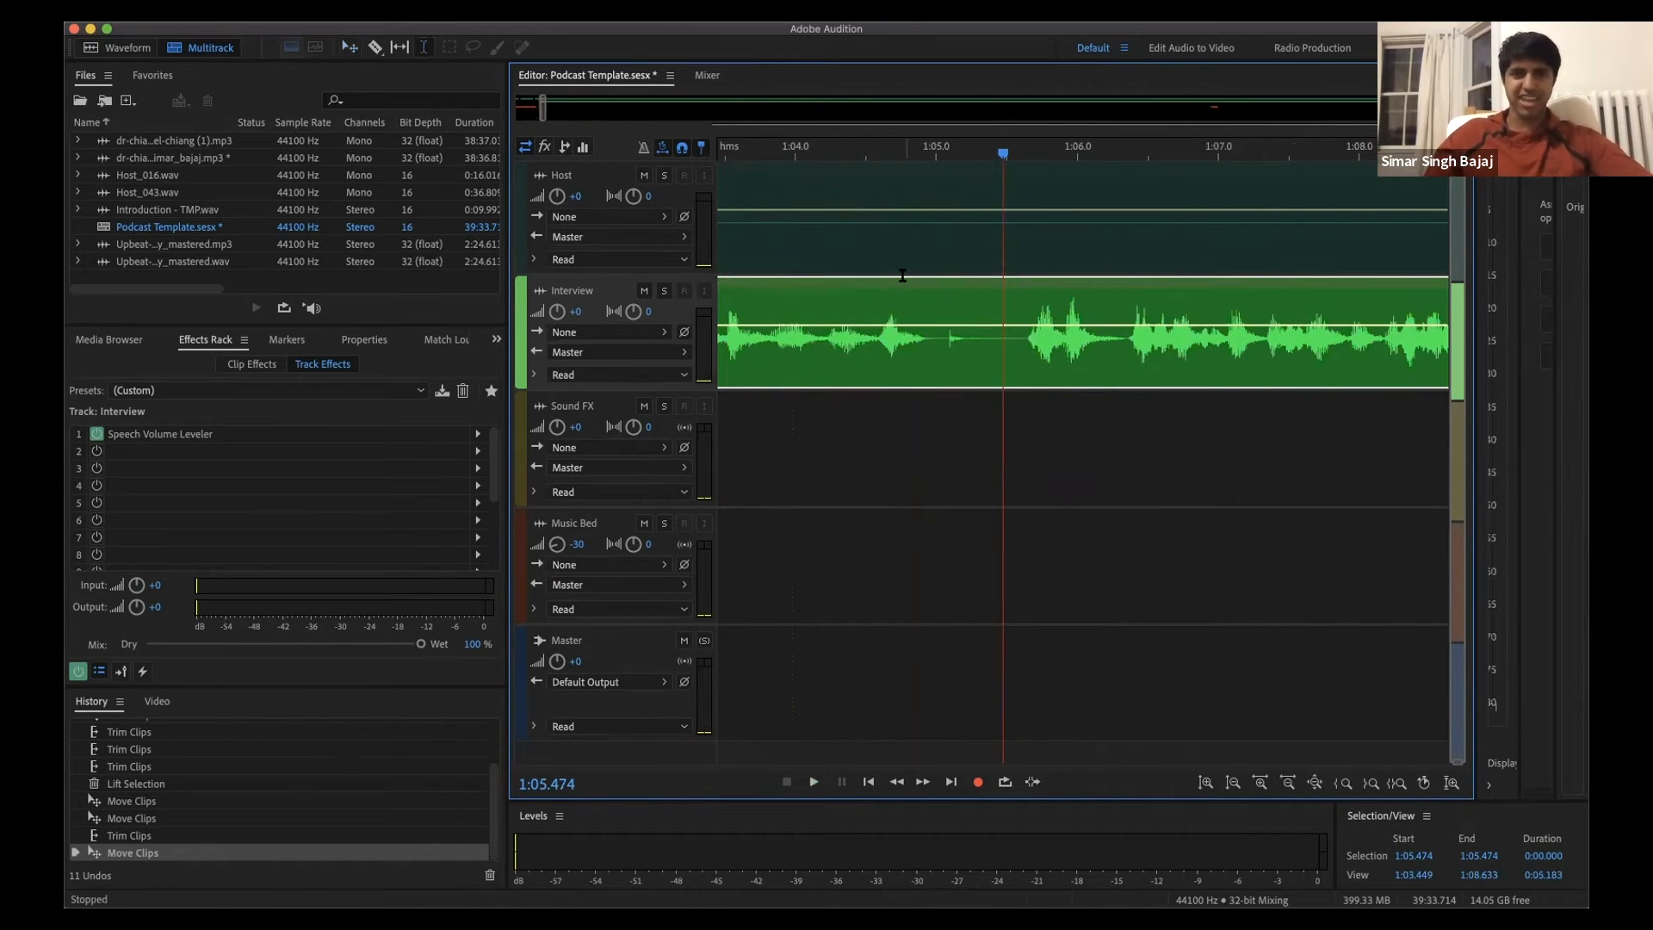
click(876, 336)
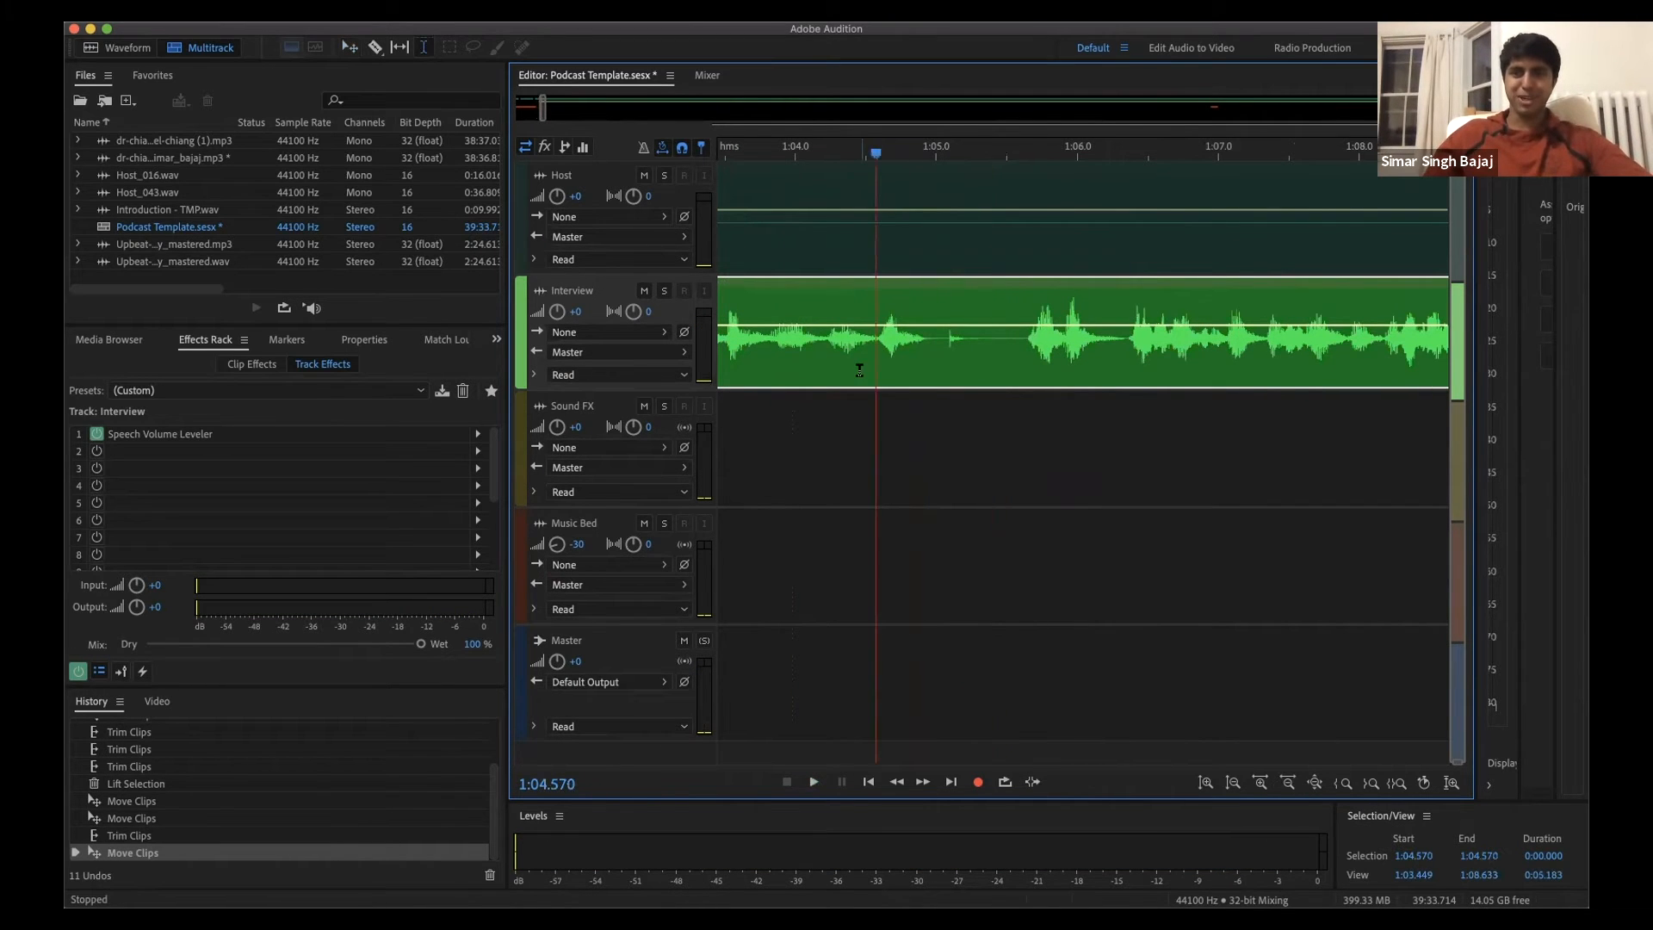
click(825, 336)
key(space)
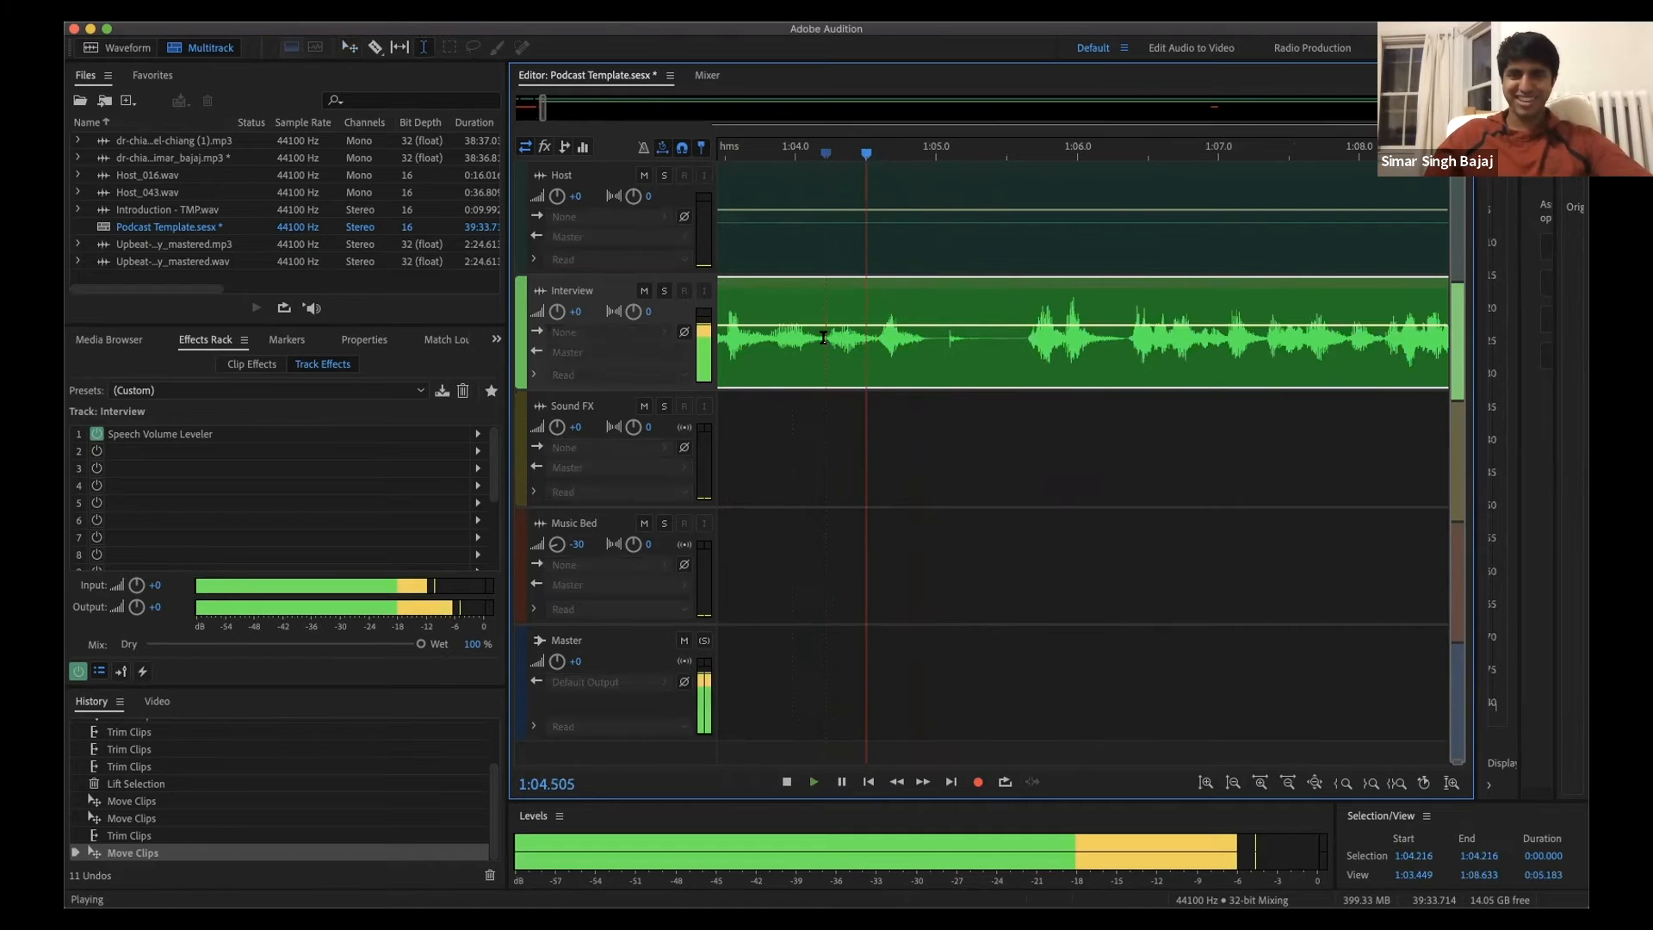
click(876, 339)
key(space)
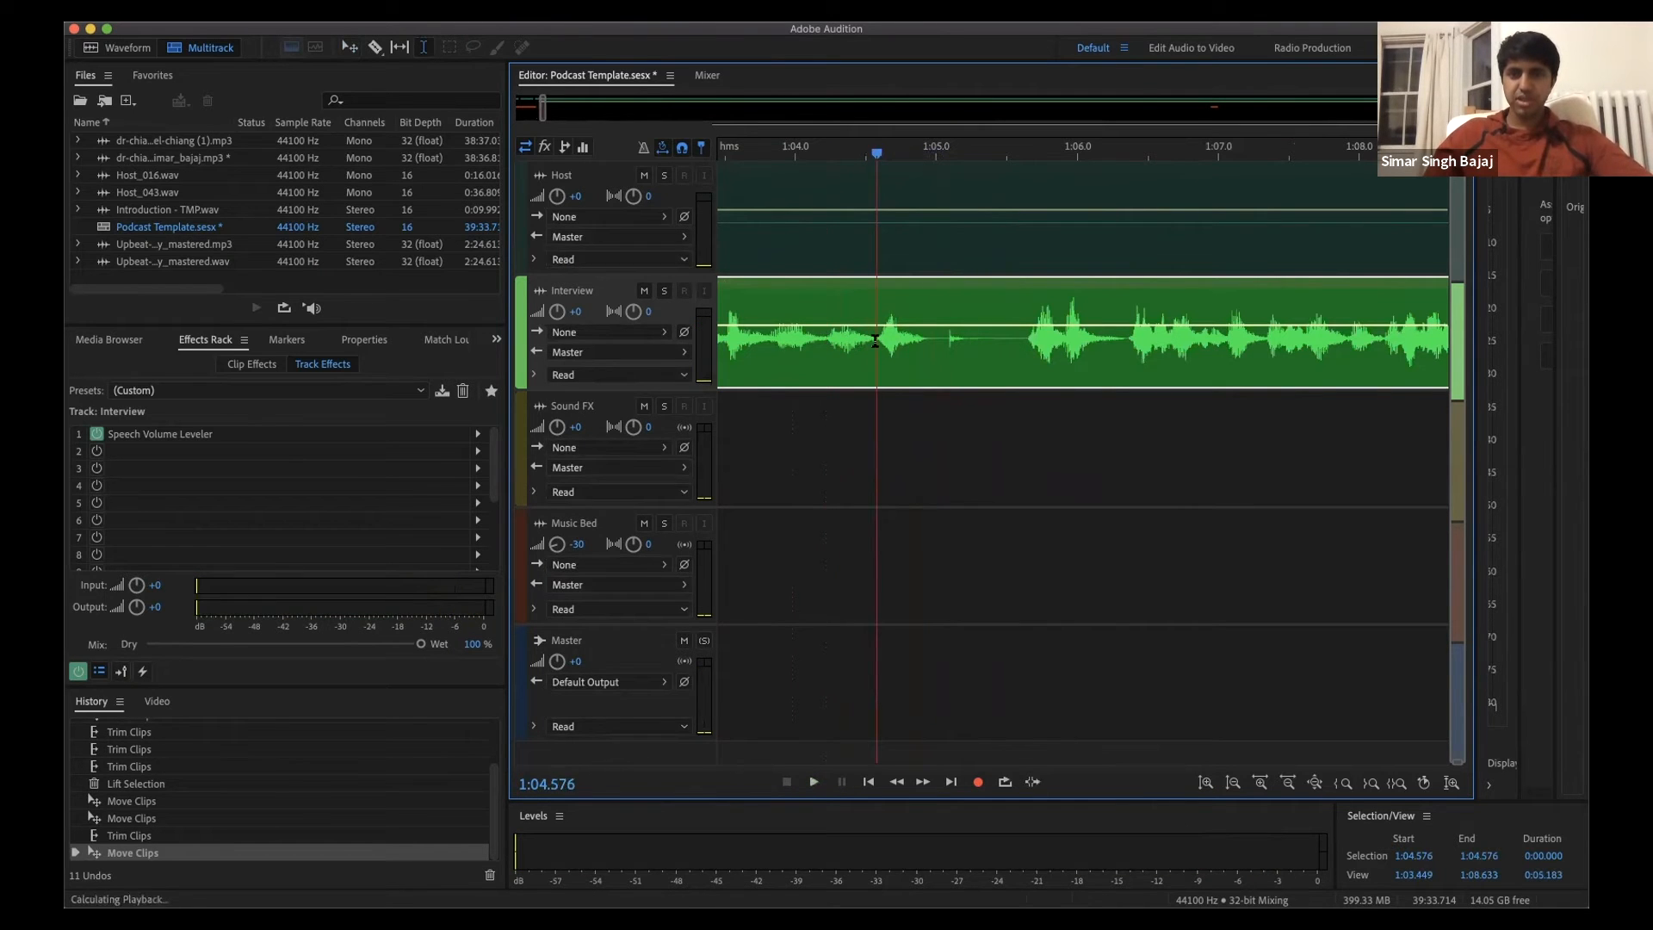
key(space)
key(space)
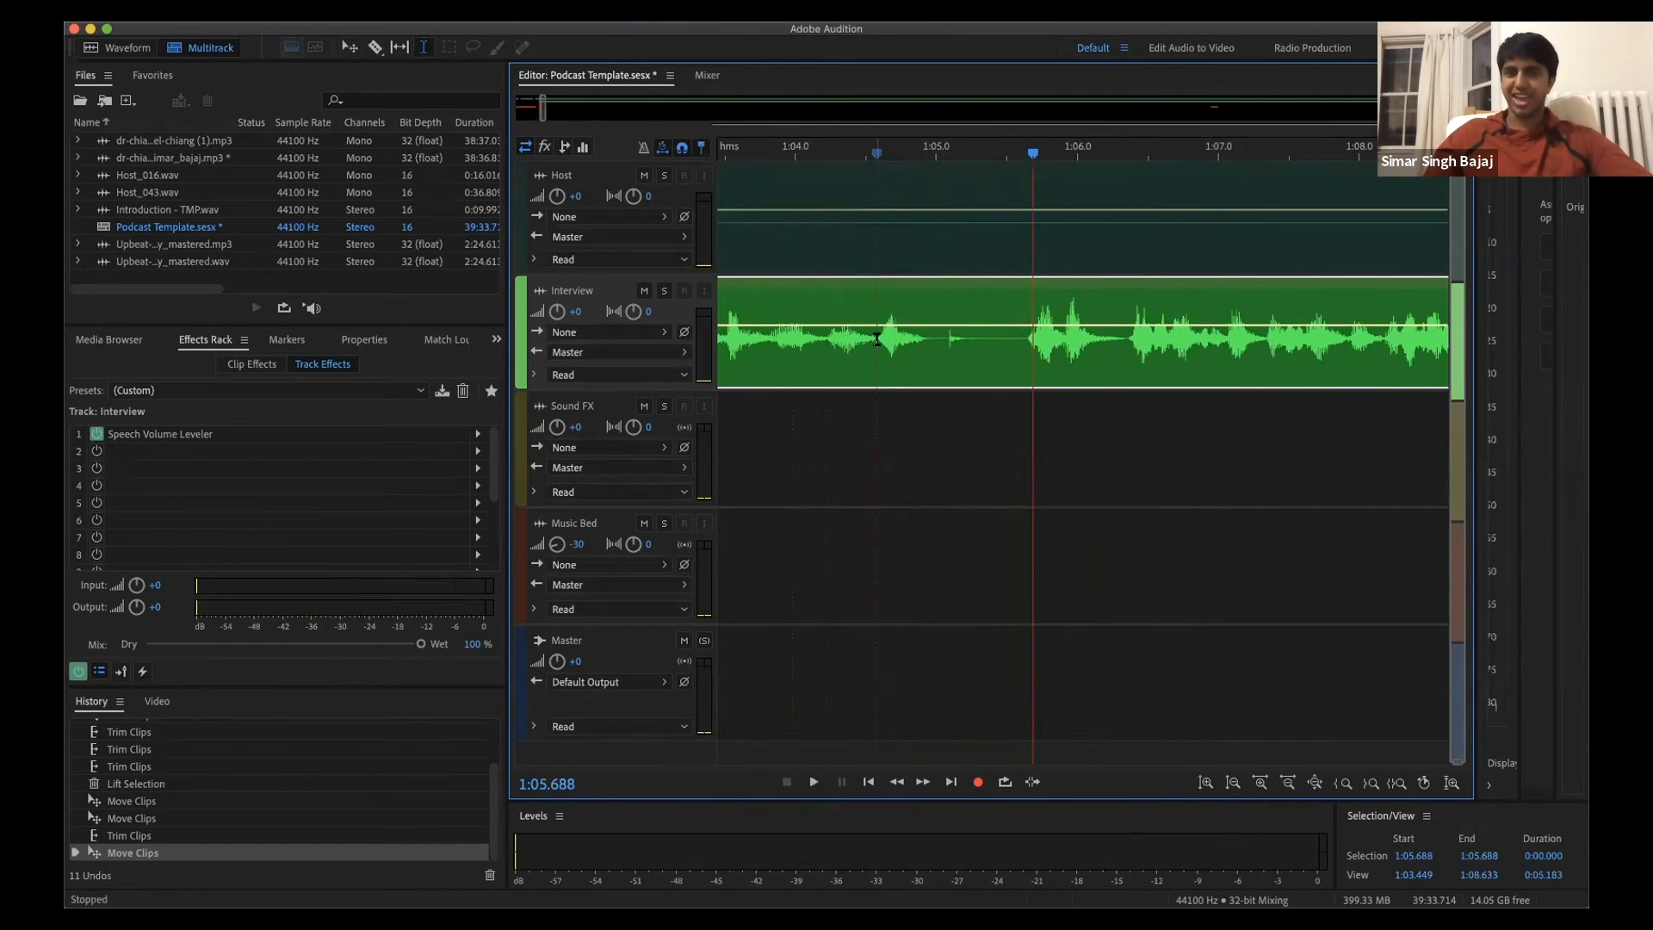
drag(876, 338, 1010, 342)
key(shift+Delete)
scroll(1010, 342, down, 5)
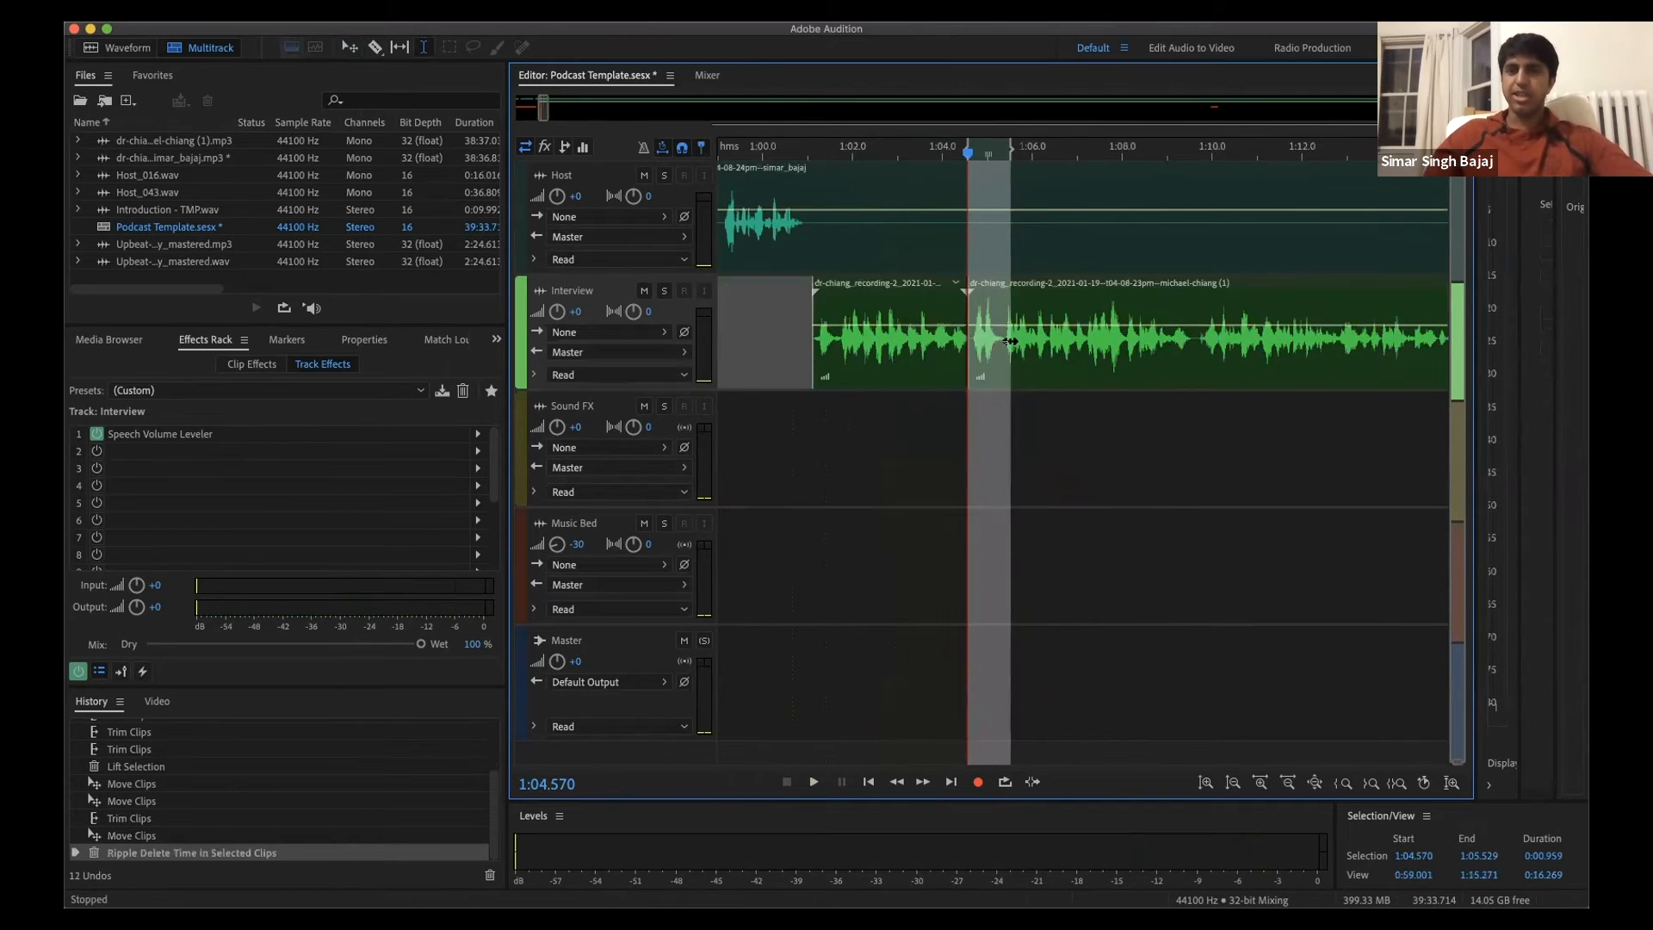
Step: Play the guest's clips across the cut, from about 1:01 to 1:05.3
scroll(975, 272, right, 3)
click(781, 153)
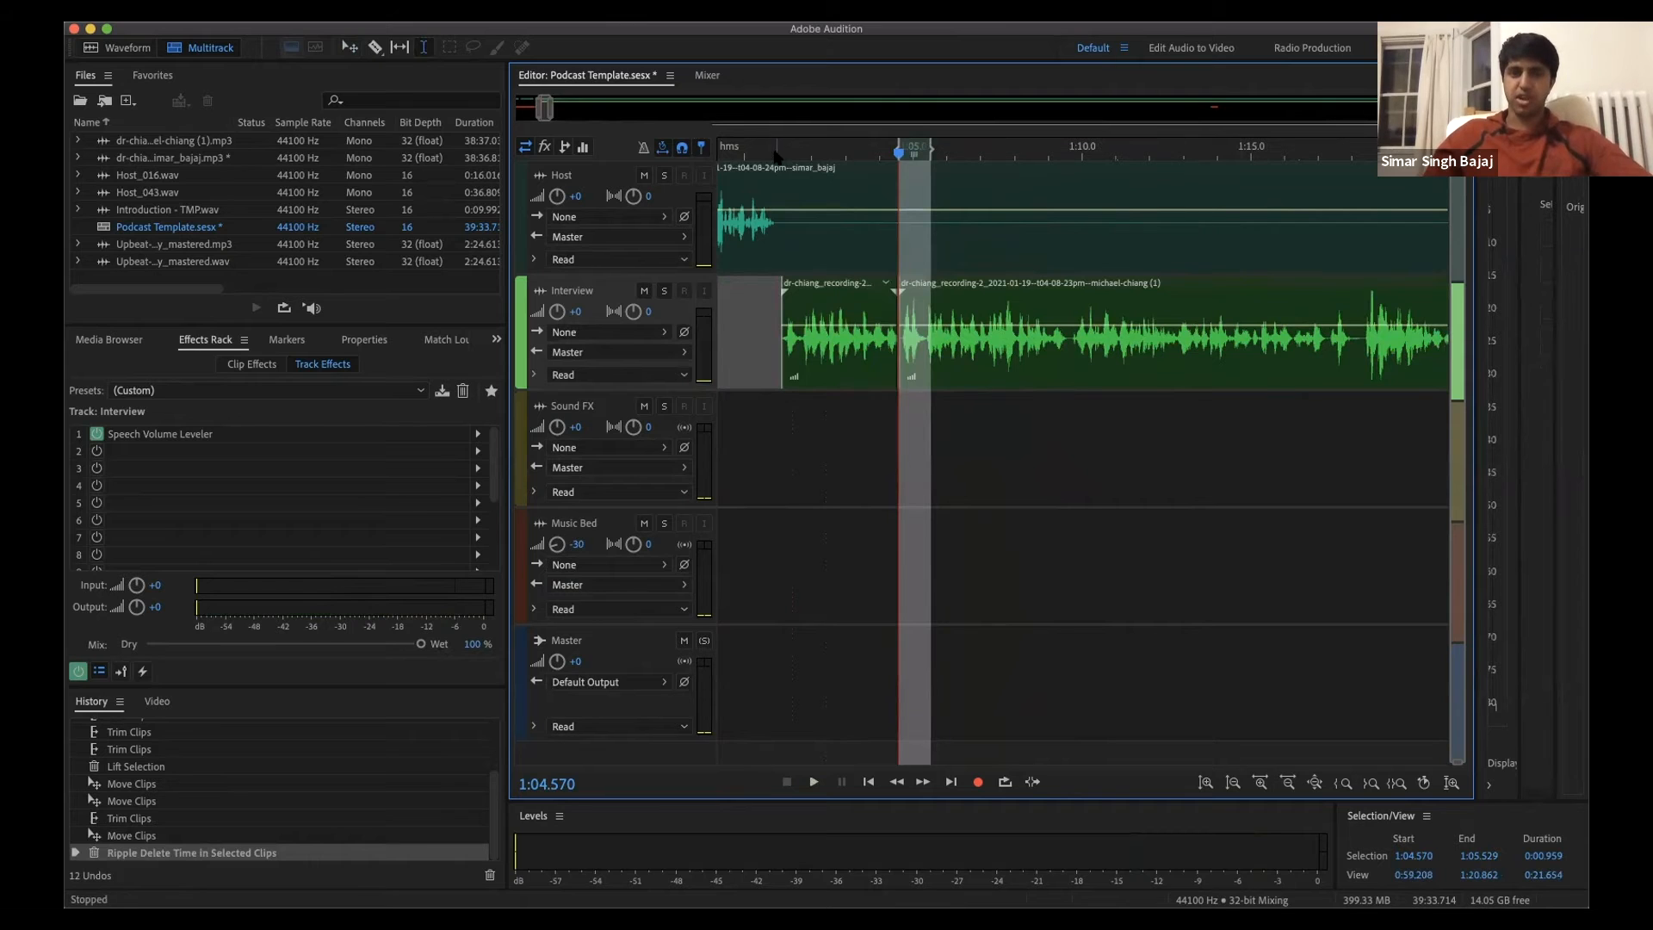
key(space)
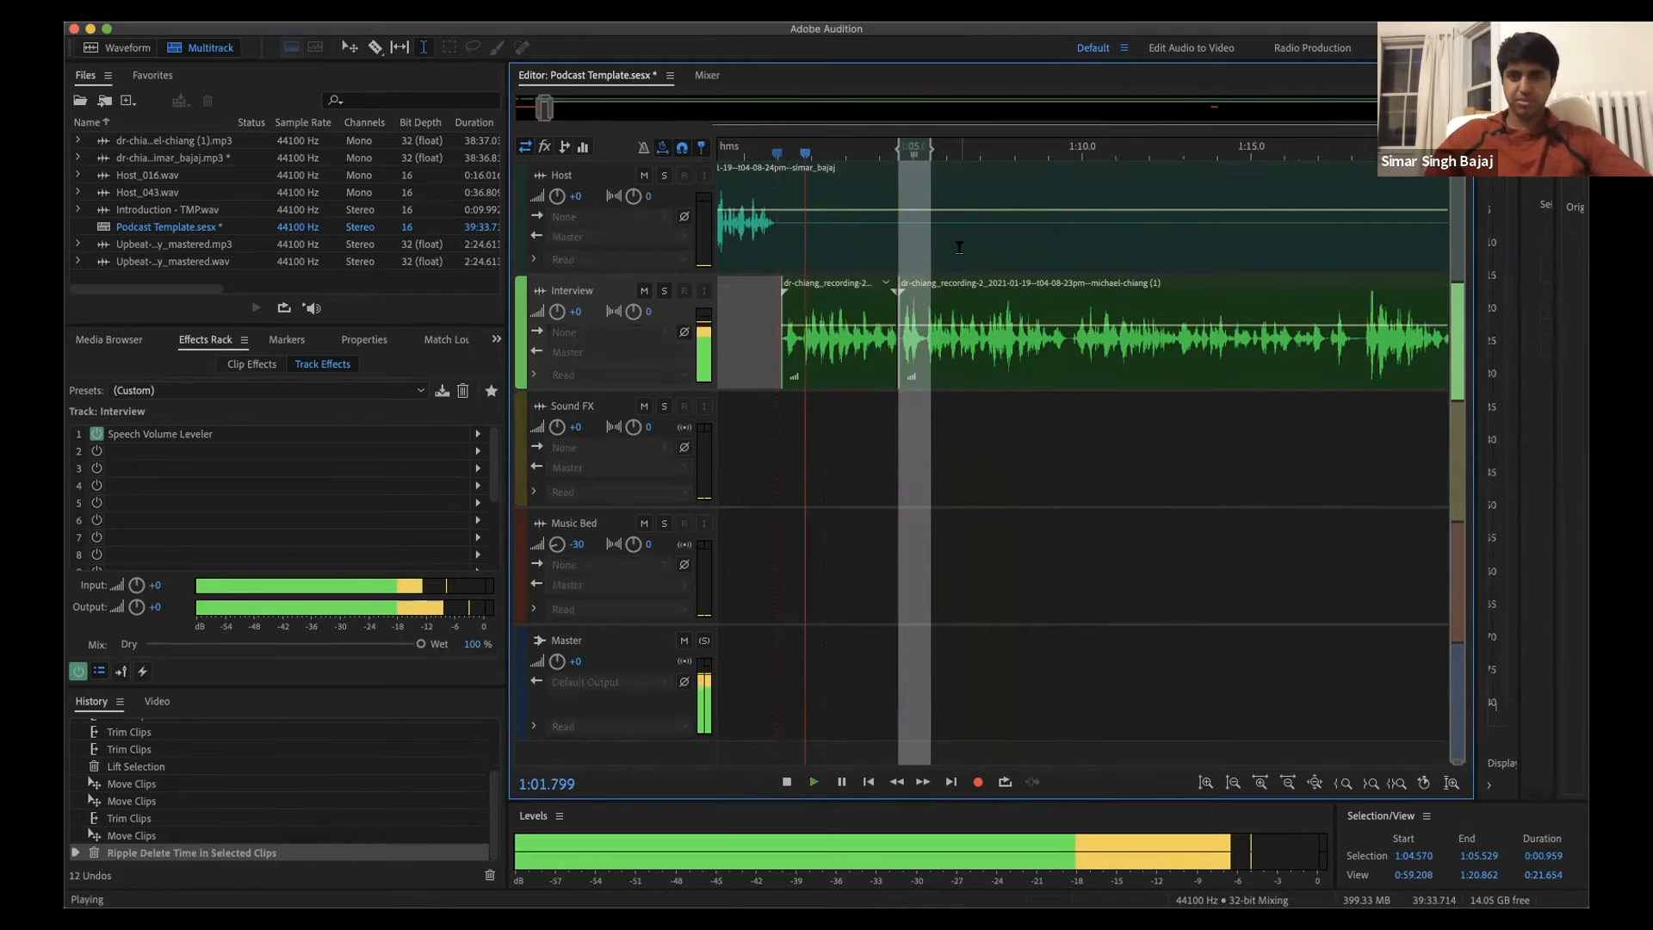
scroll(900, 232, up, 3)
scroll(1031, 276, left, 3)
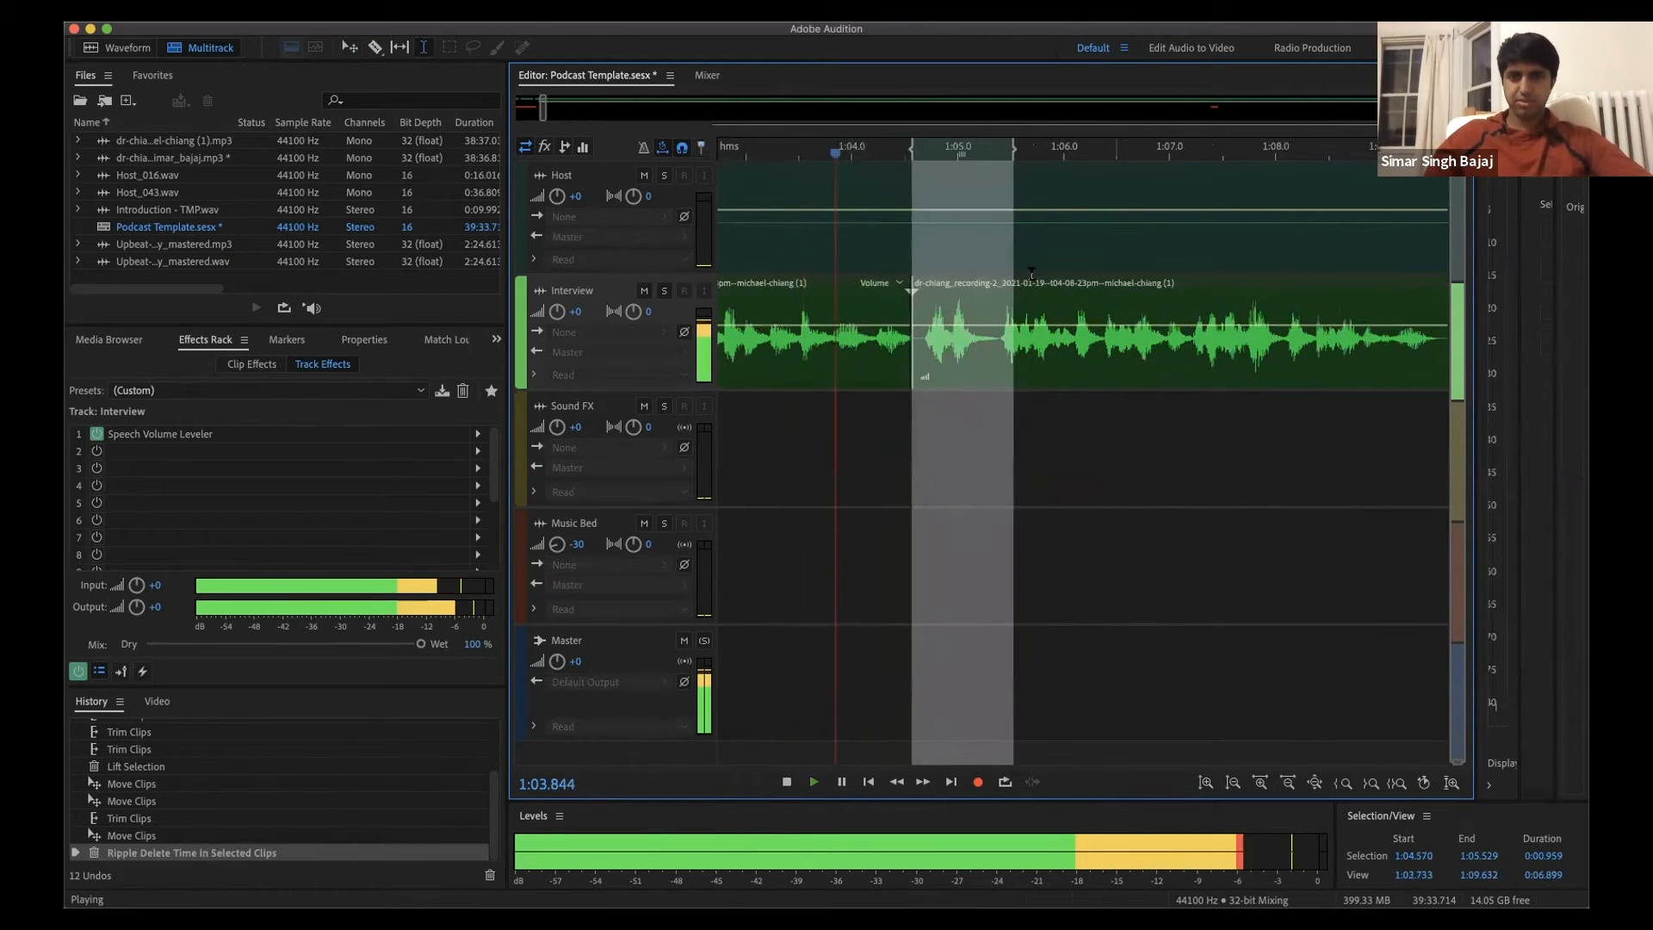
key(space)
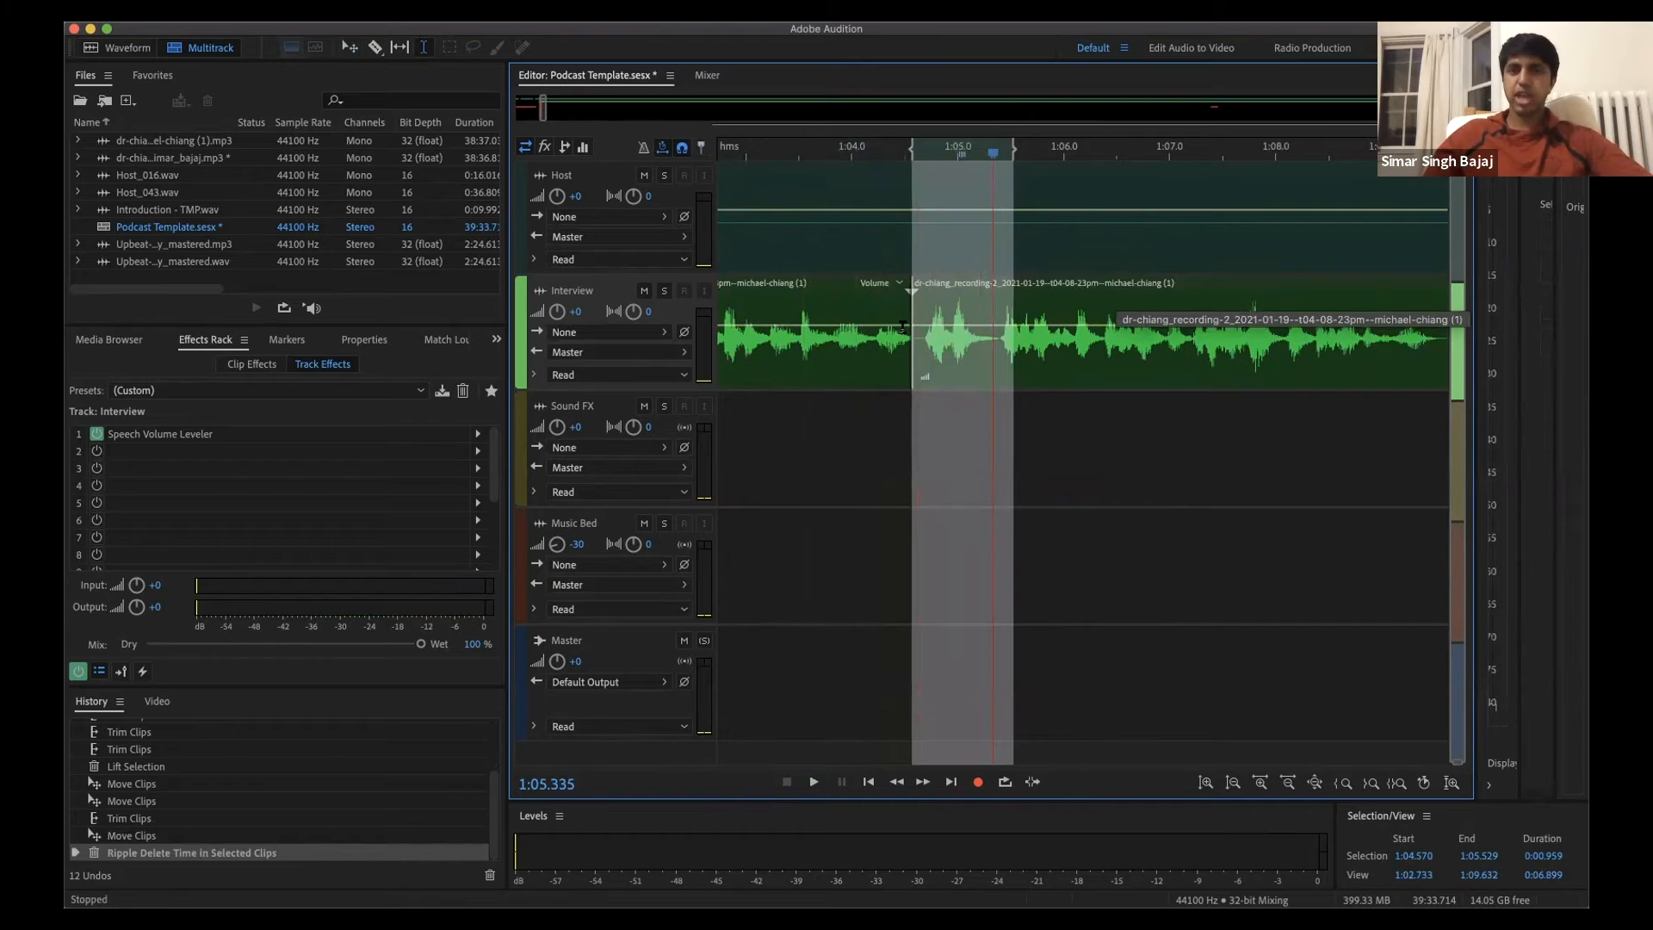
Step: Replay the guest's cut from about 1:03 to 1:05, checking how the words join
click(828, 155)
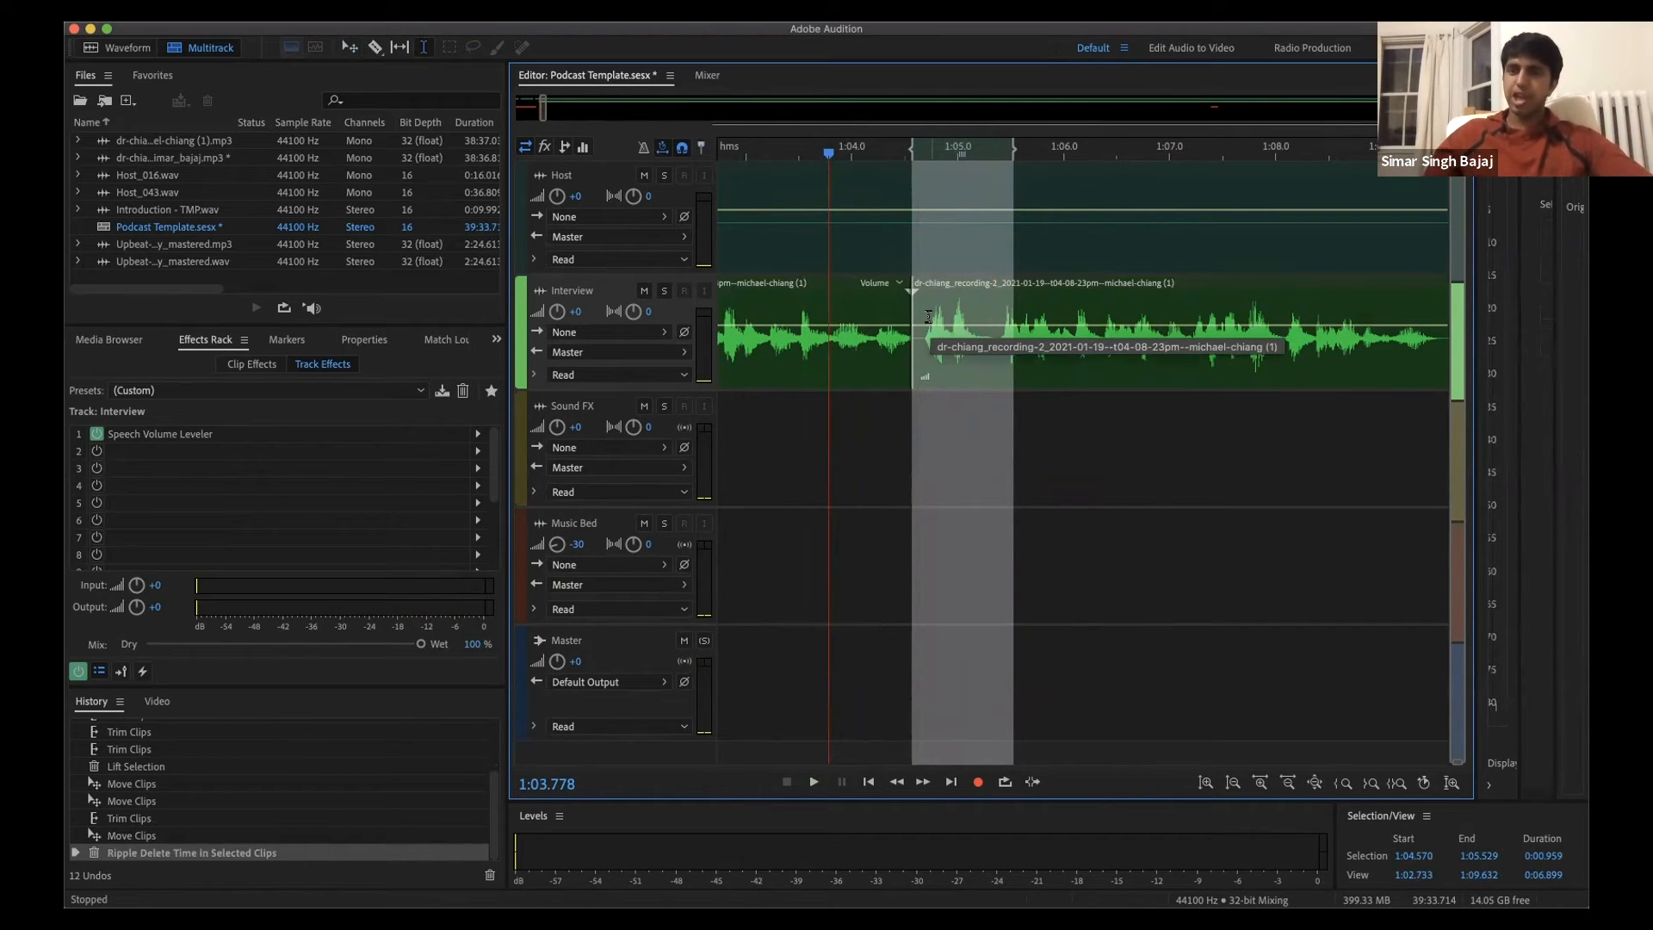
click(744, 156)
key(space)
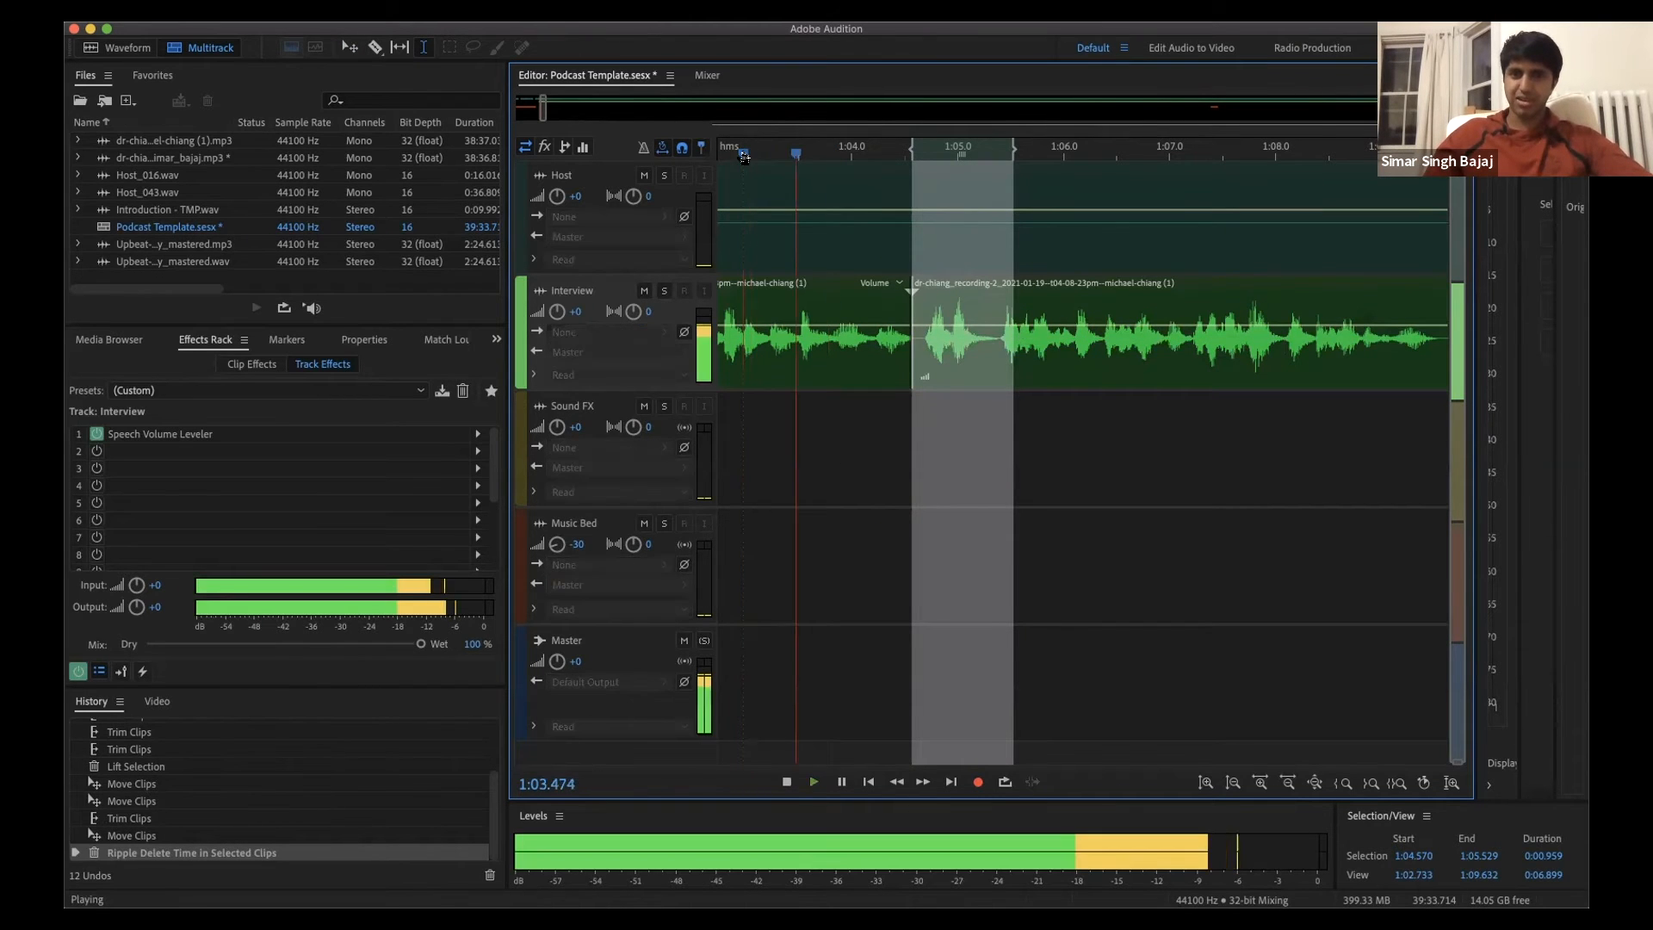
key(space)
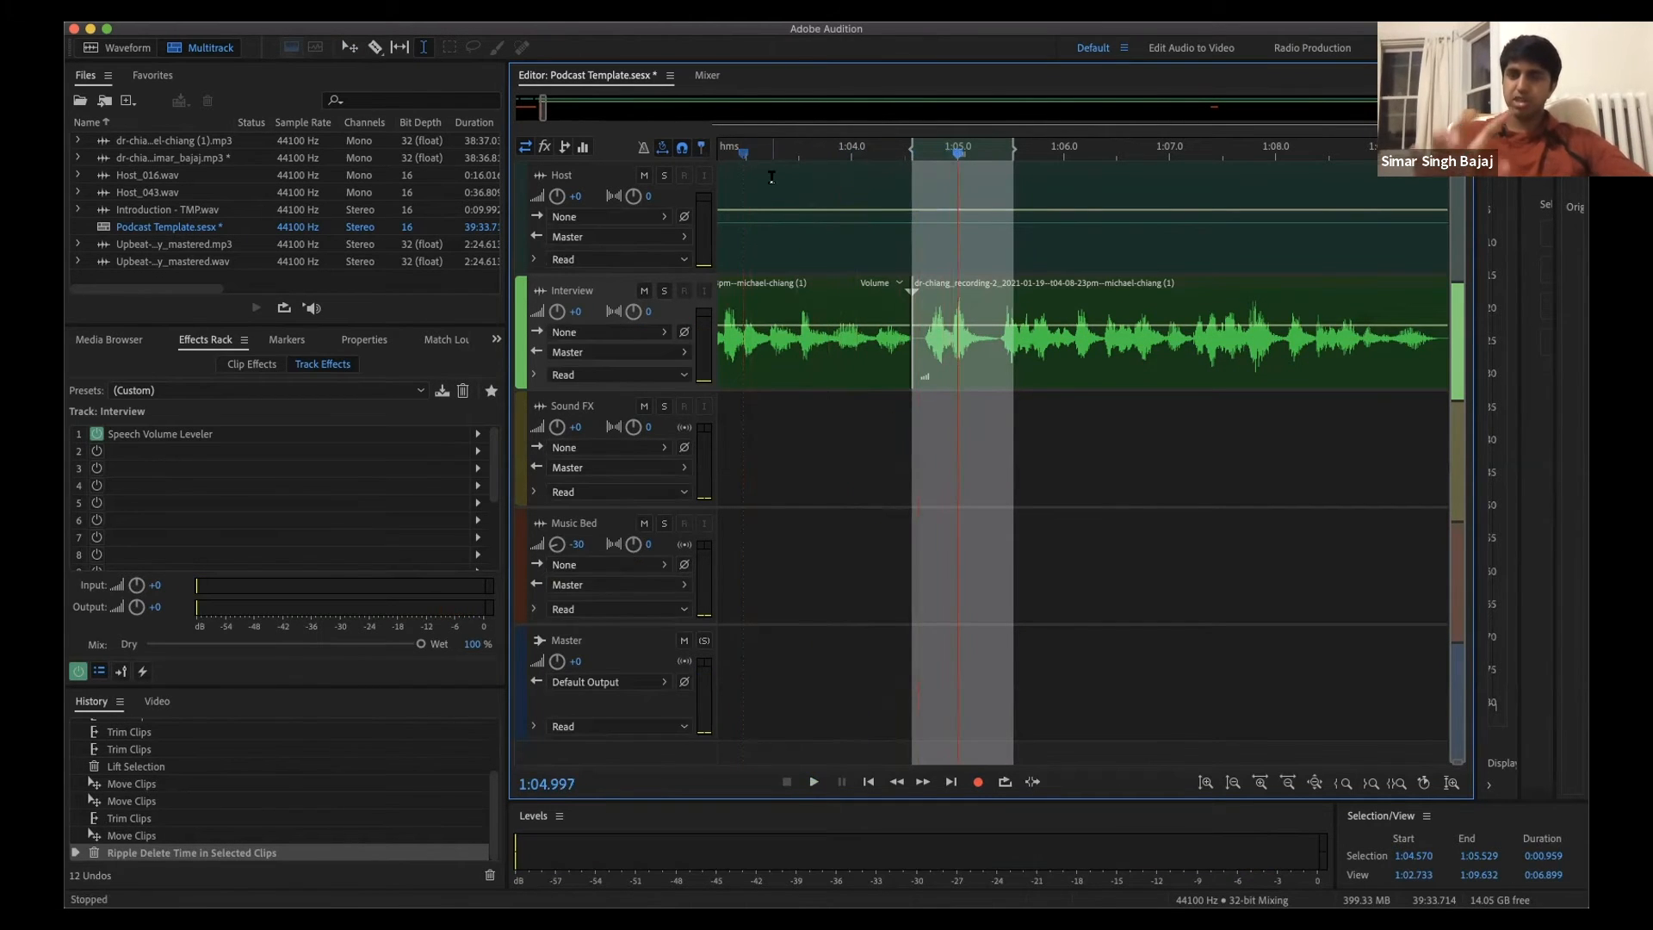
Step: Undo the guest's last ripple delete and ripple delete the narrower range from 1:04.600 to 1:05.470 instead
click(852, 424)
key(super+z)
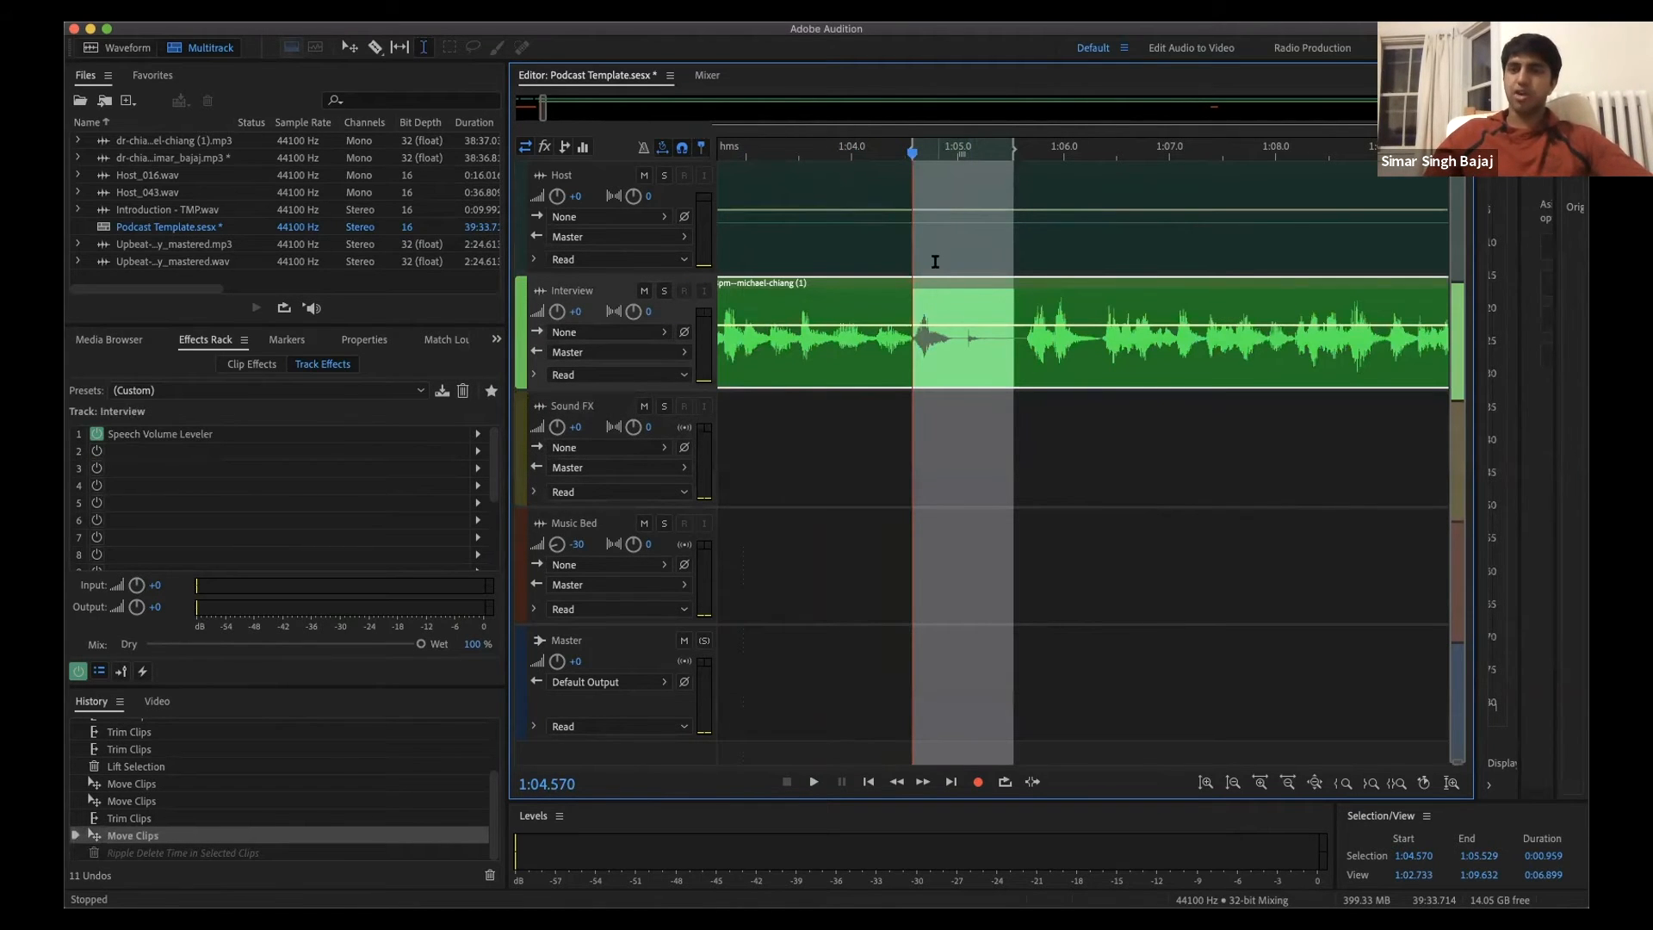
scroll(930, 250, up, 5)
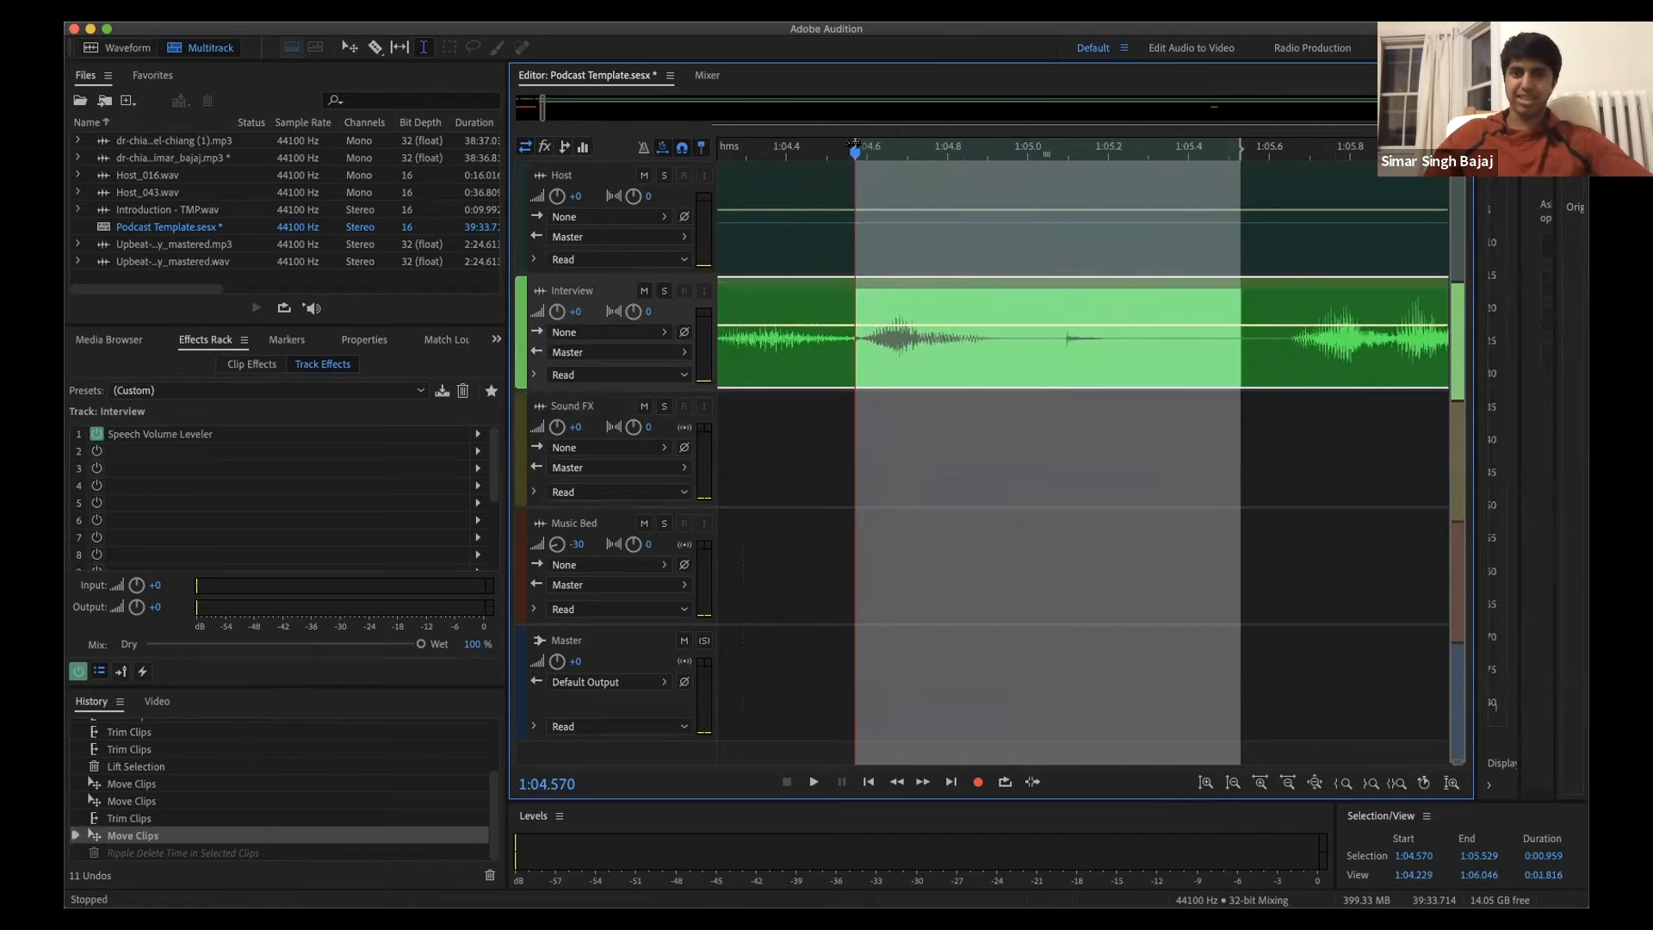
drag(855, 152, 866, 151)
click(784, 153)
key(space)
key(space)
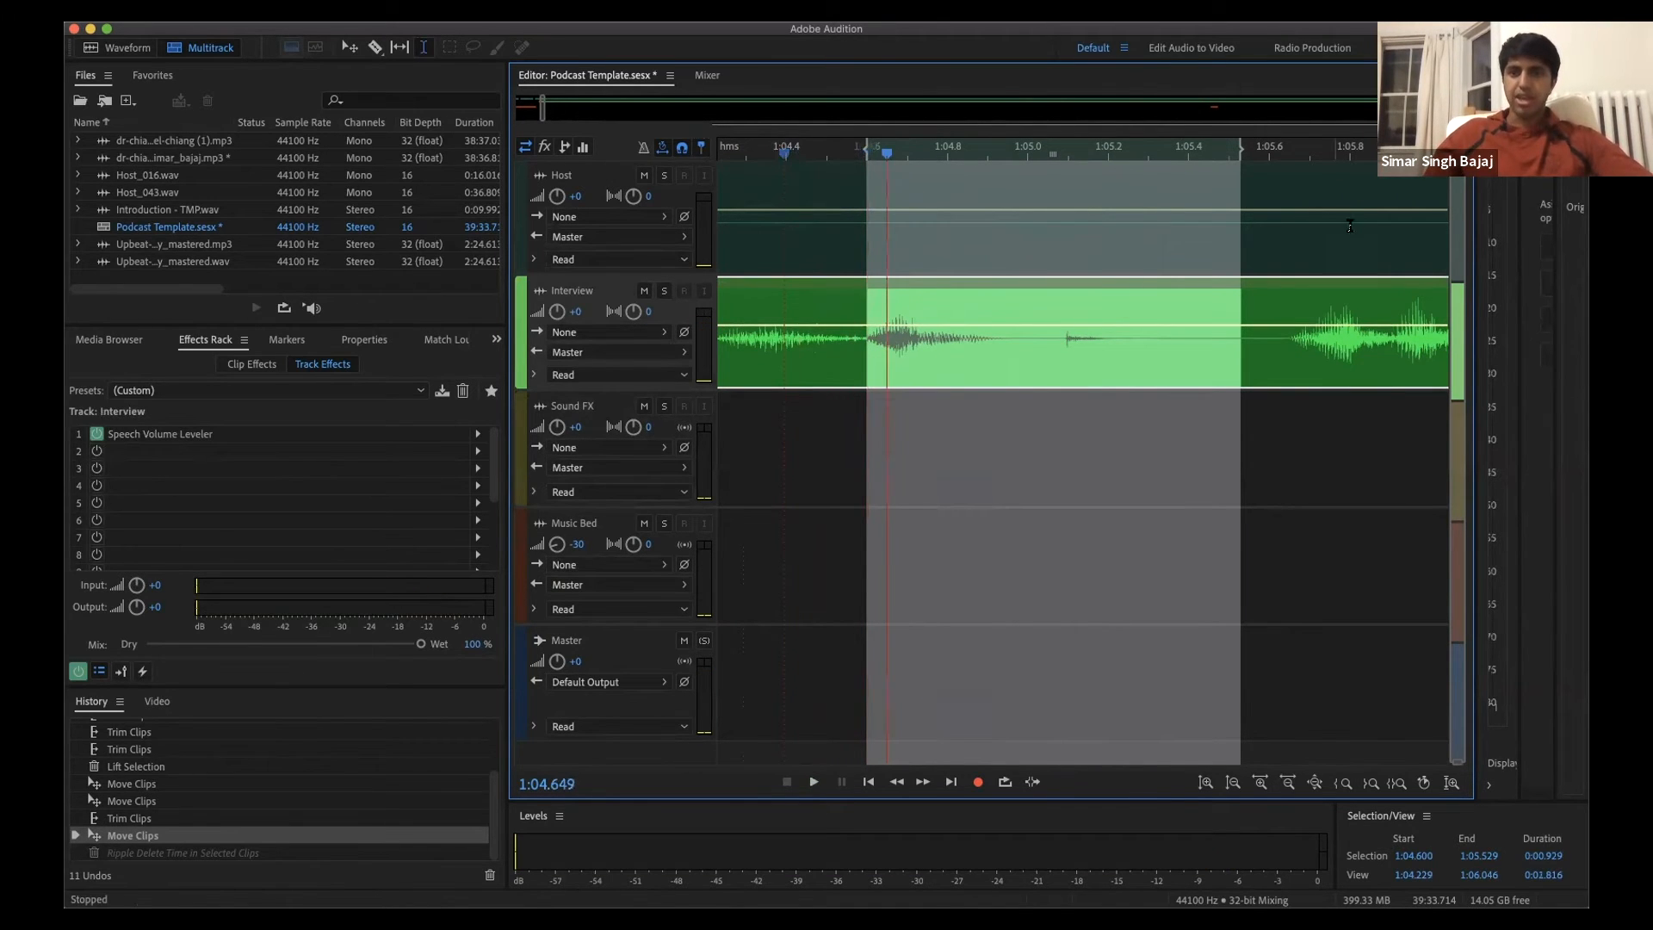
drag(1237, 151, 1216, 162)
key(shift+BackSpace)
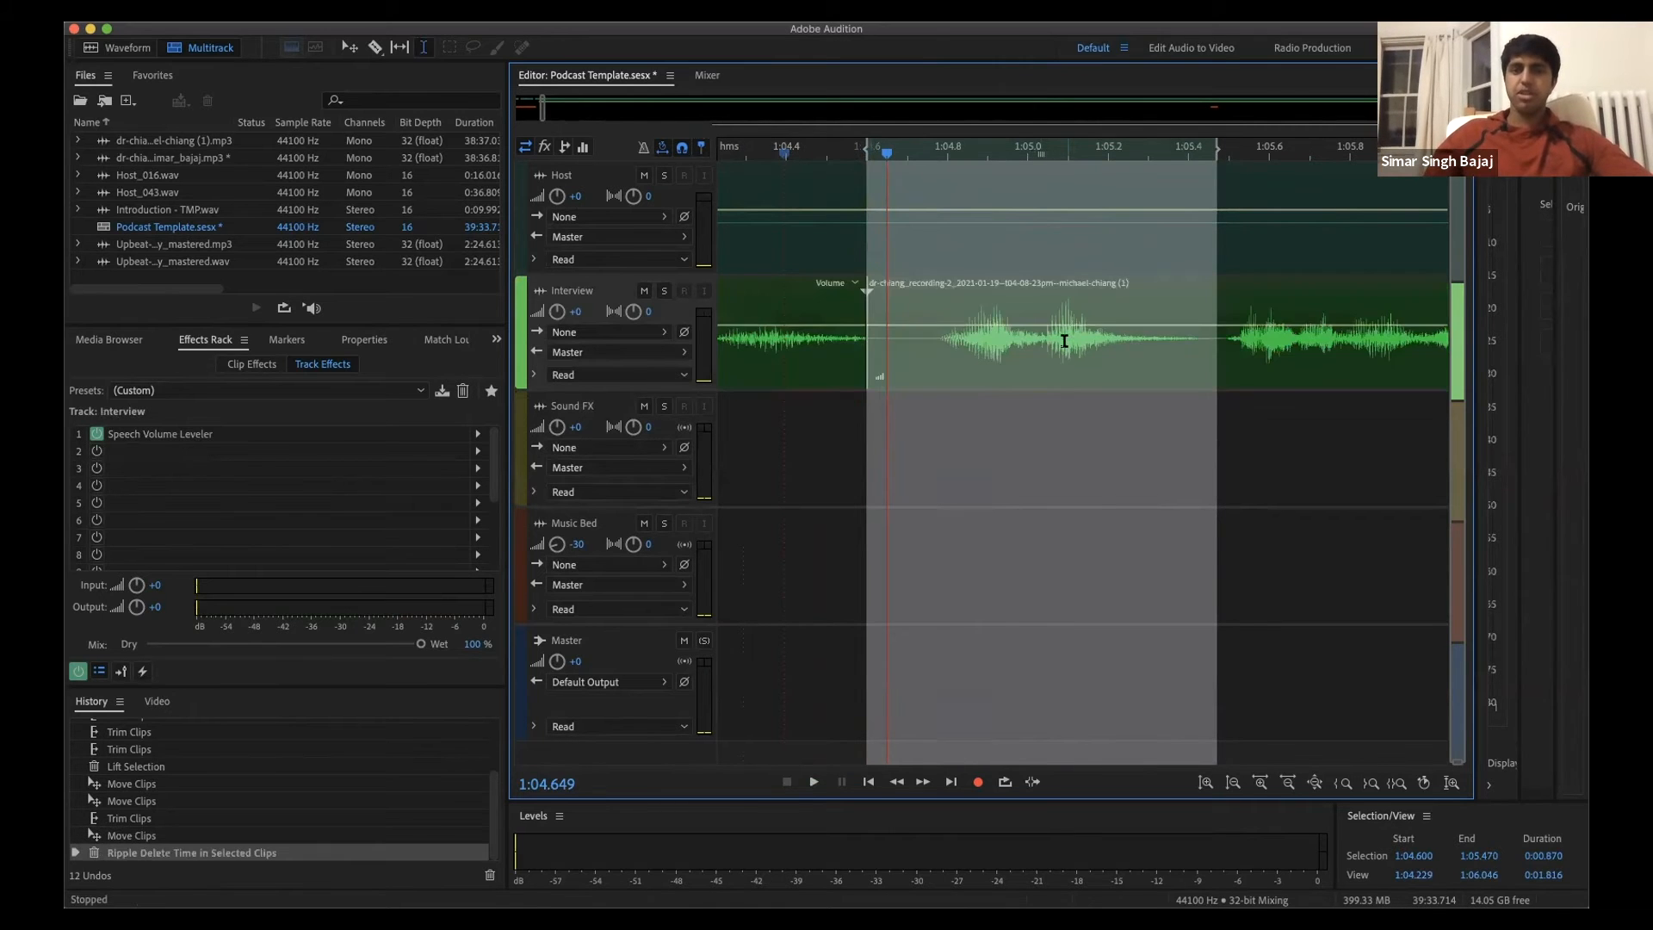
Step: Play across the guest's revised cut from about 1:03.8 to 1:05.2
scroll(1066, 340, down, 5)
click(851, 430)
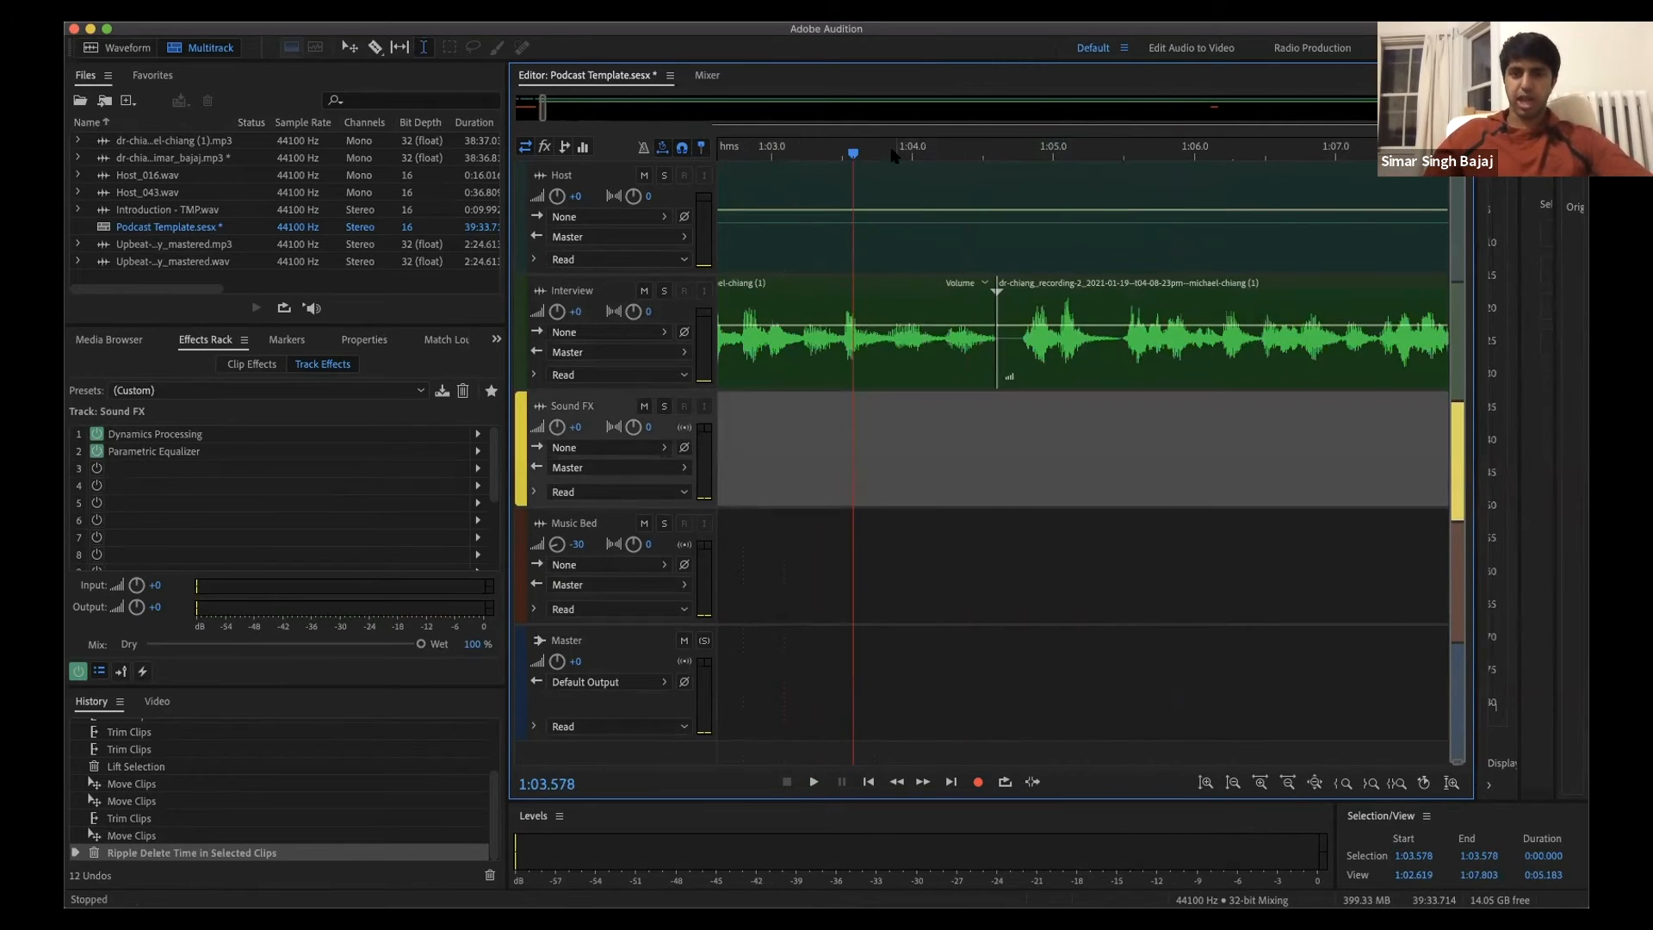
click(881, 153)
key(space)
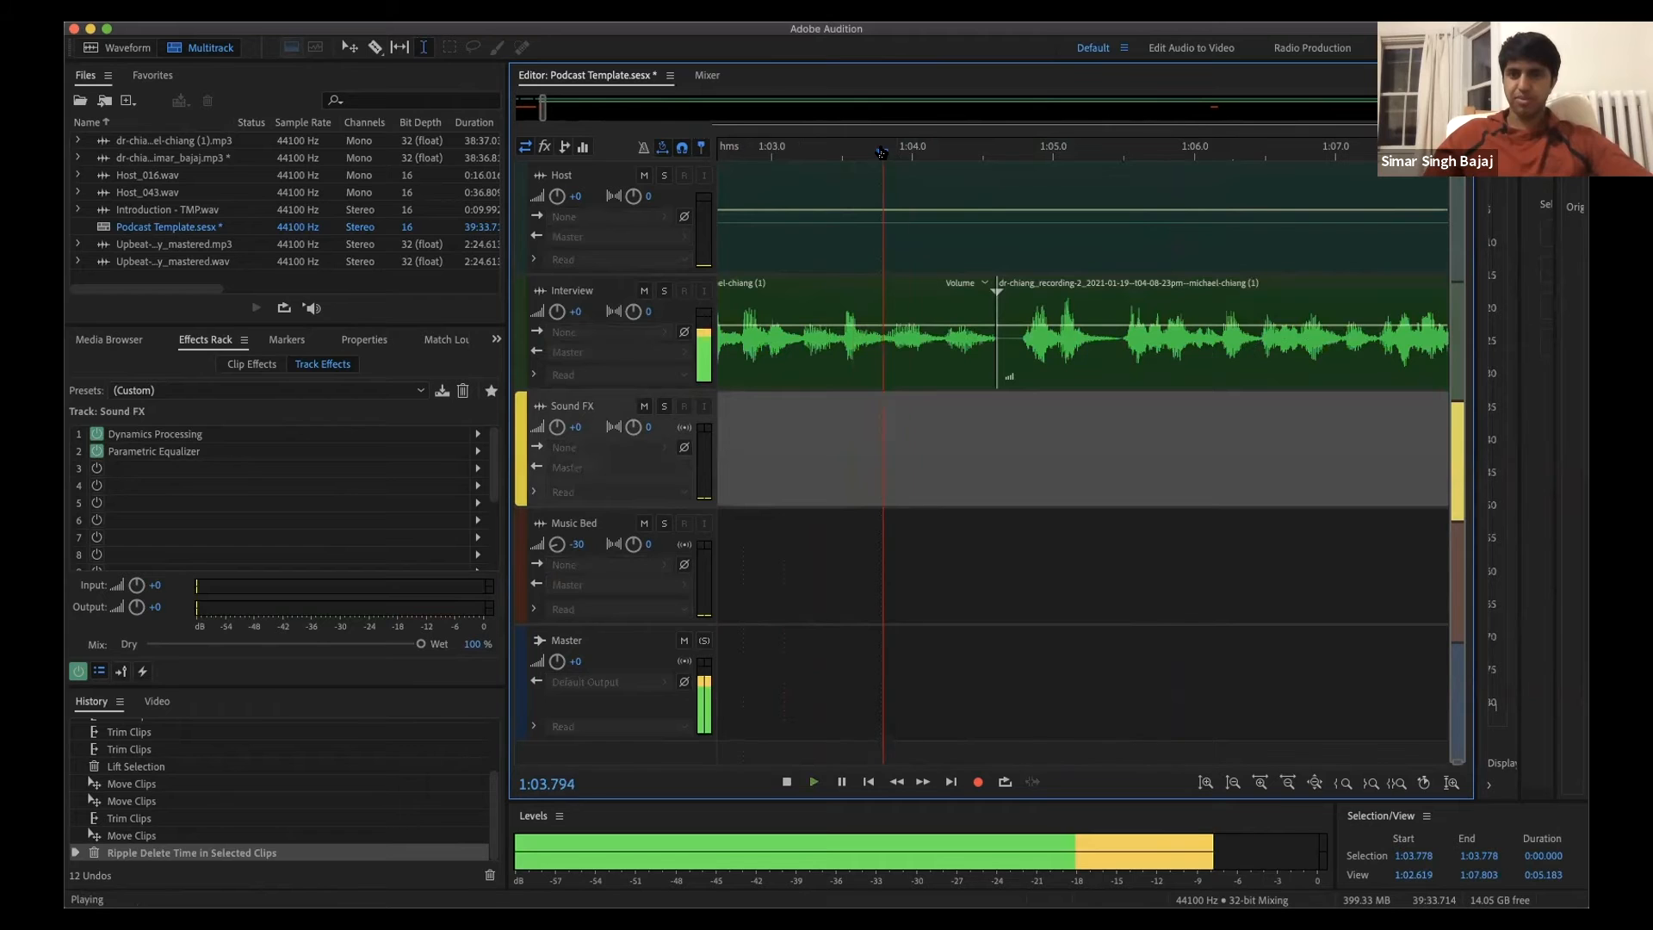
key(space)
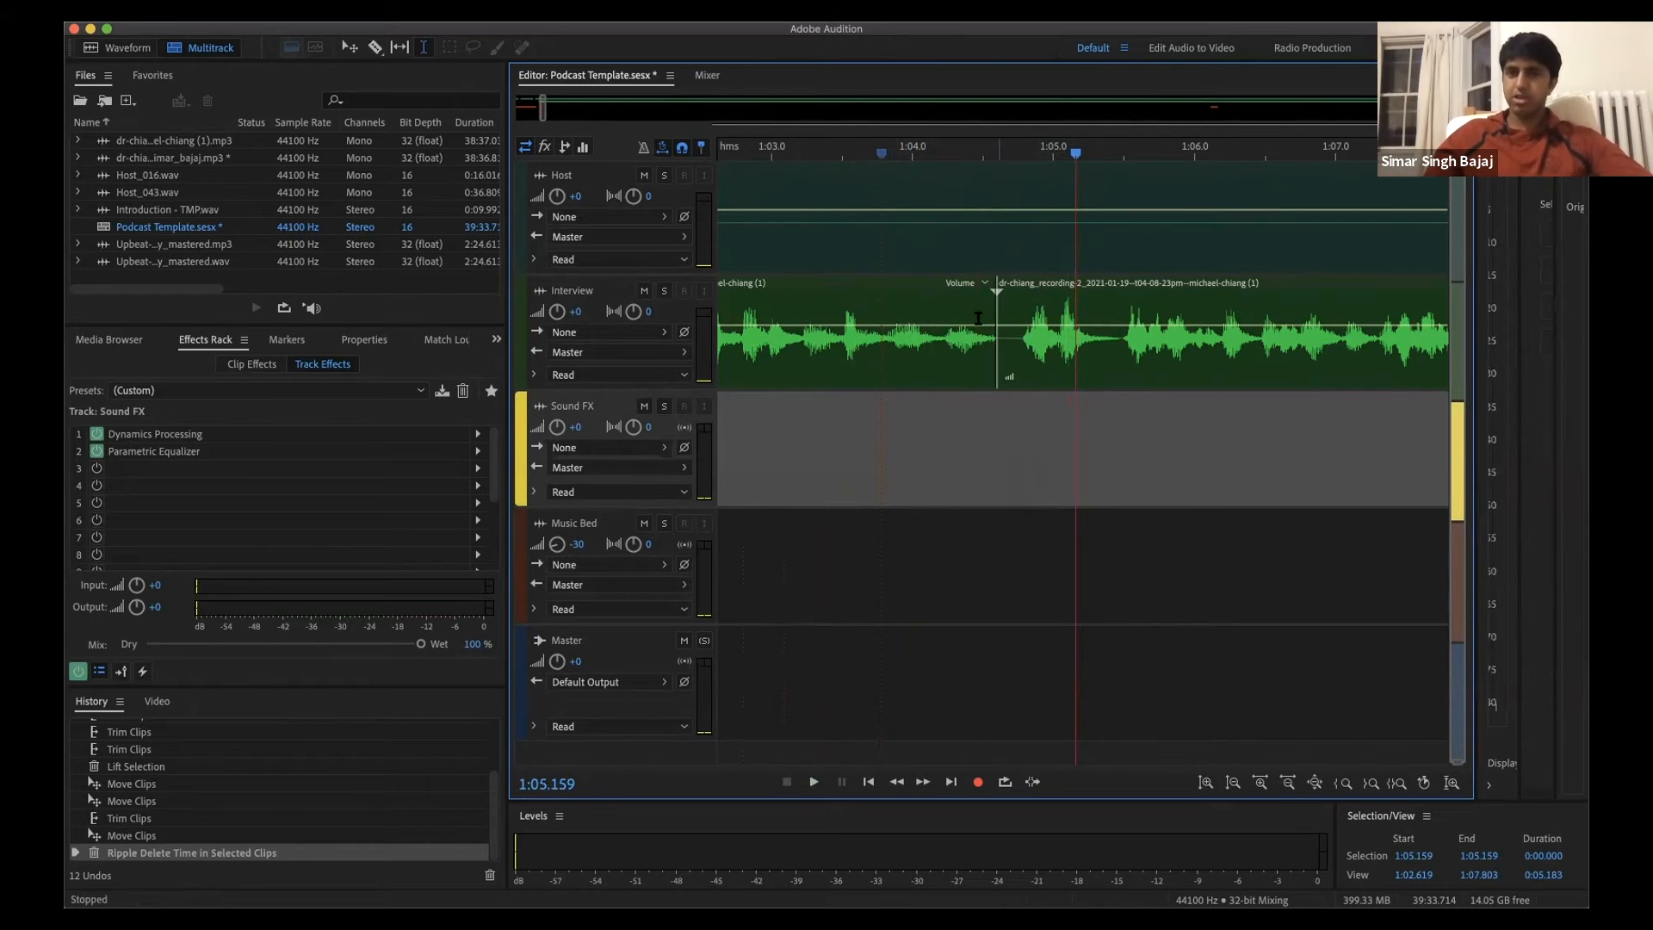
Step: Add a fade-out of about 0.6 s to the guest clip before the cut, starting at about 1:04.0
click(971, 300)
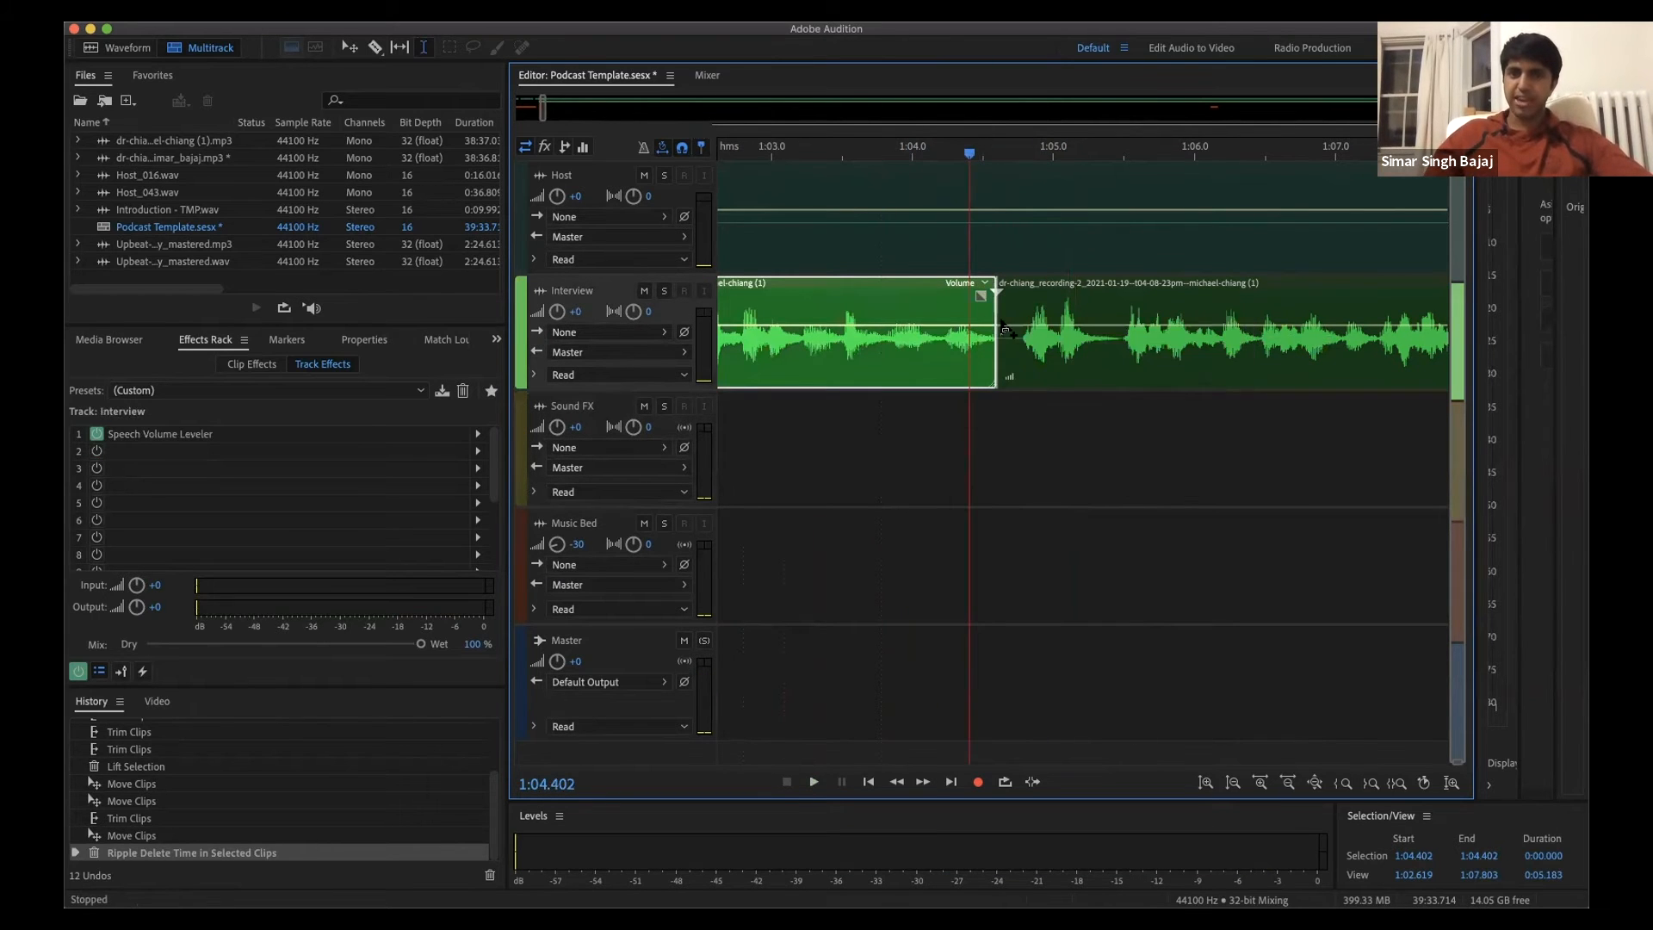
key(=)
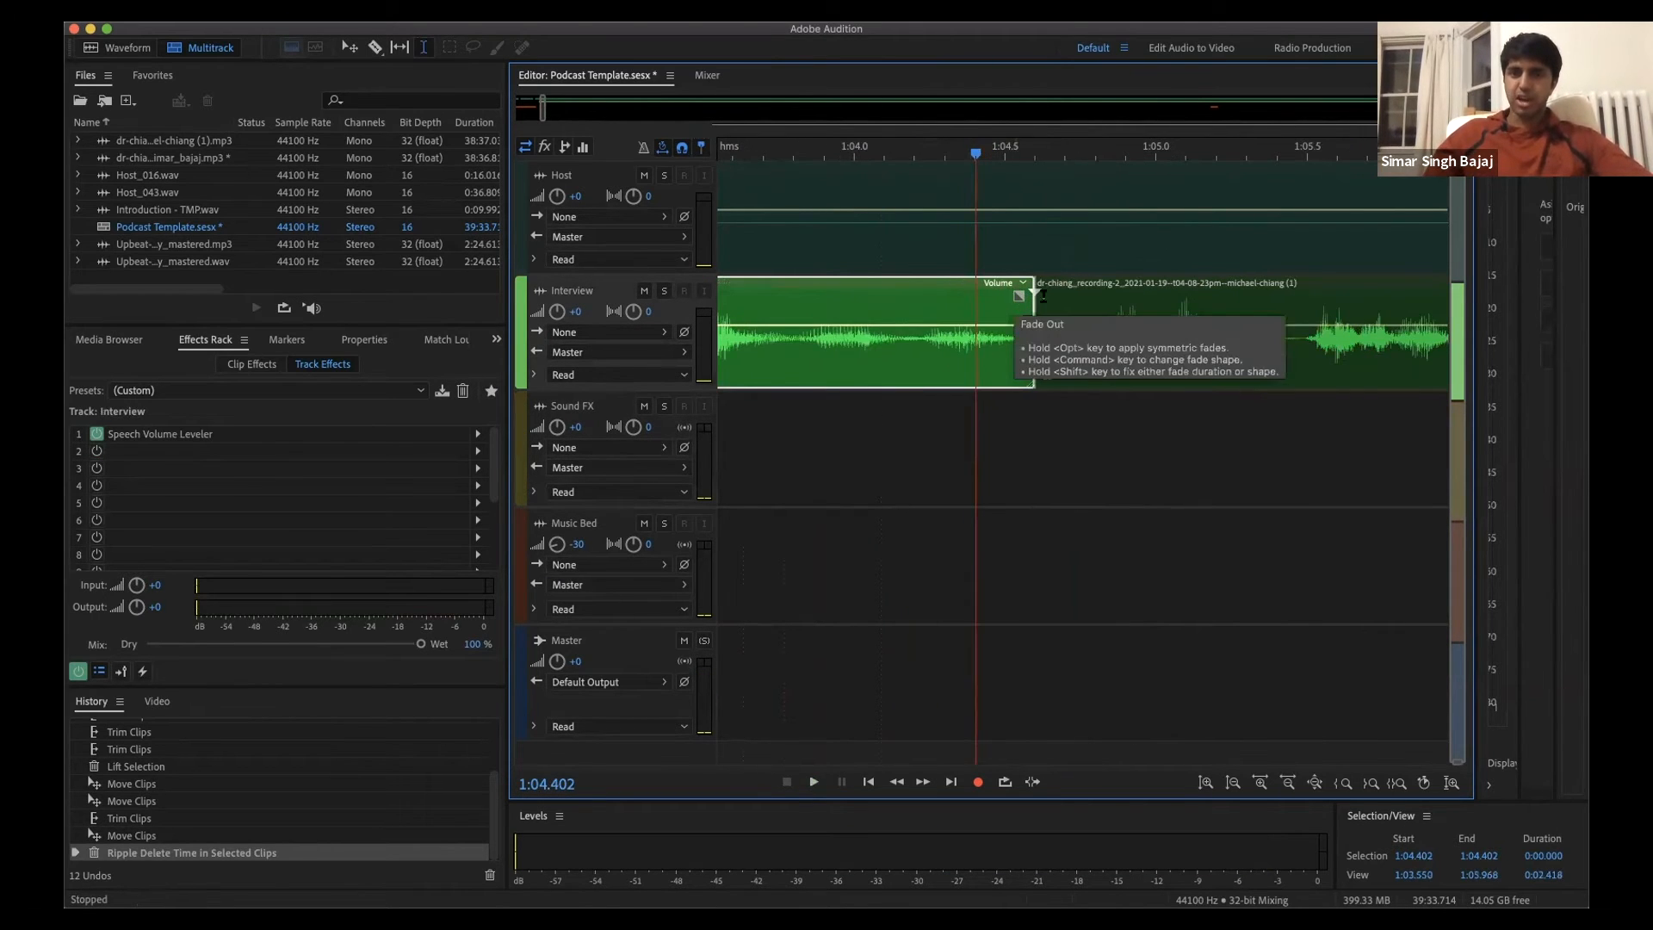
click(1081, 301)
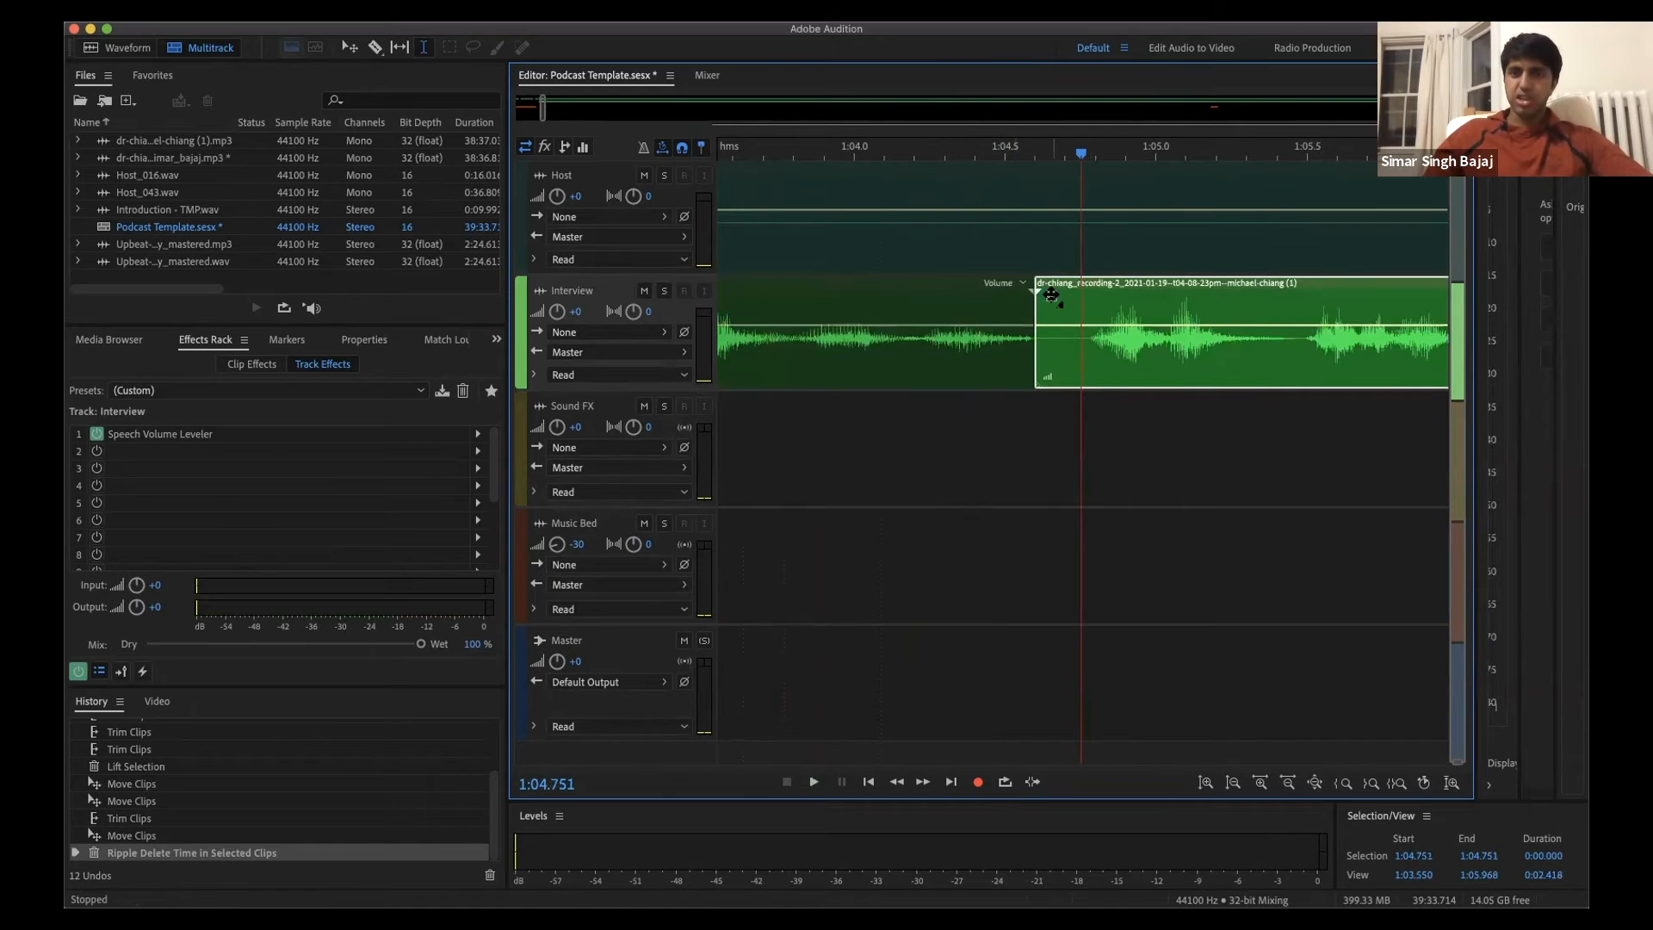
click(910, 292)
drag(1023, 293, 865, 297)
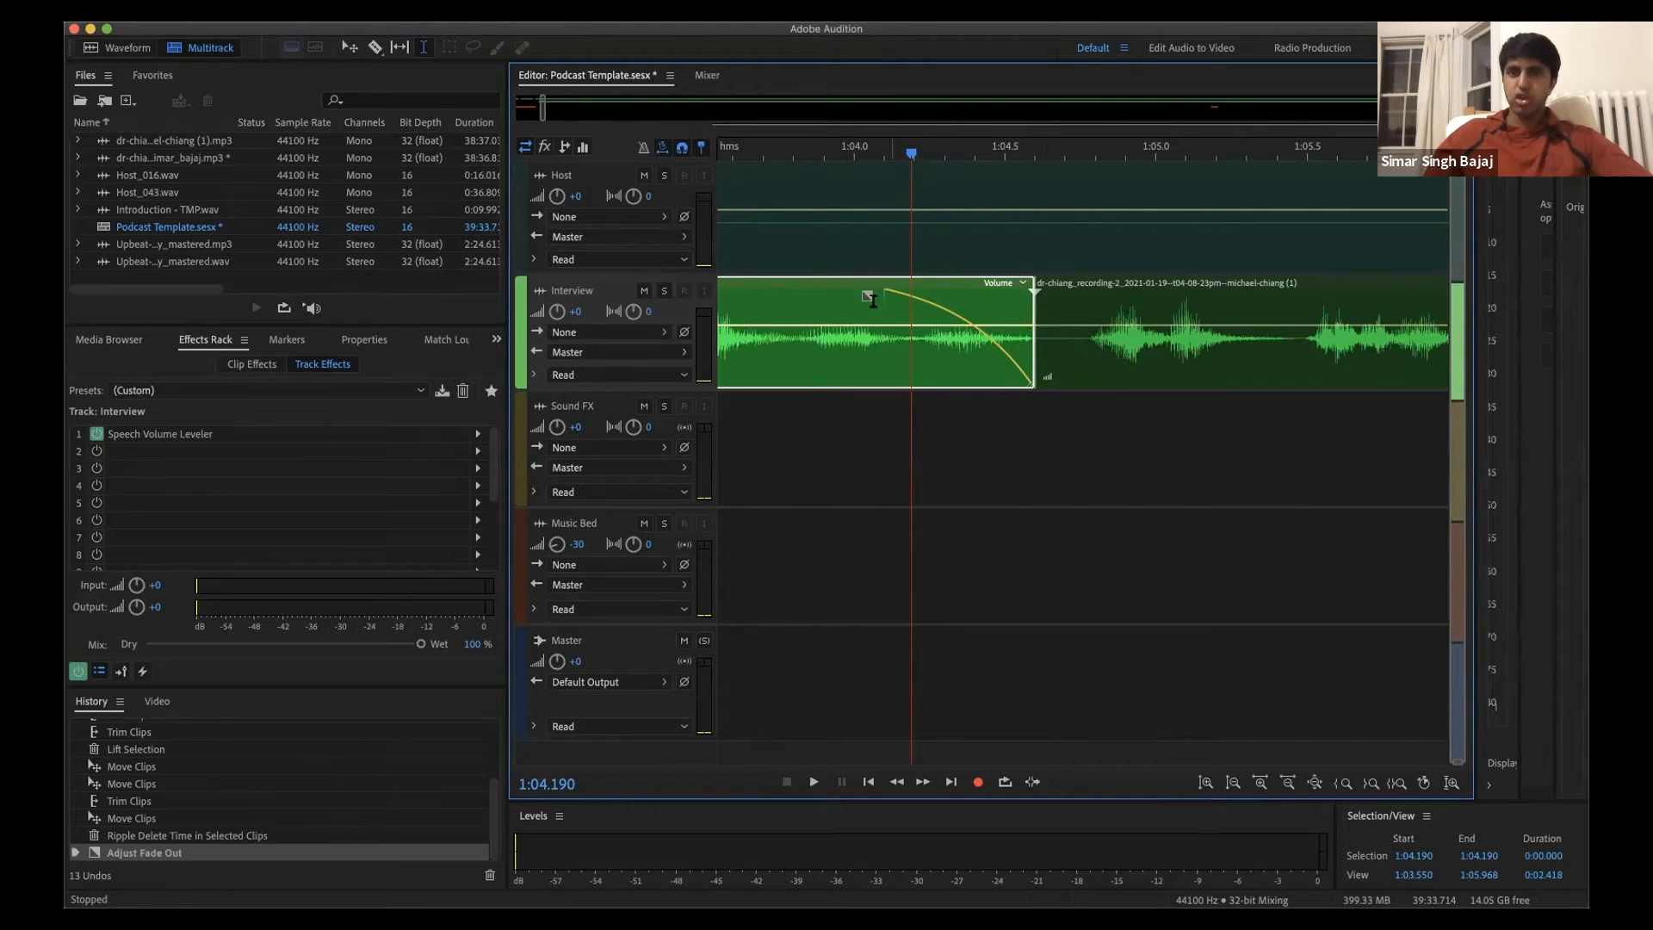
drag(865, 298, 842, 296)
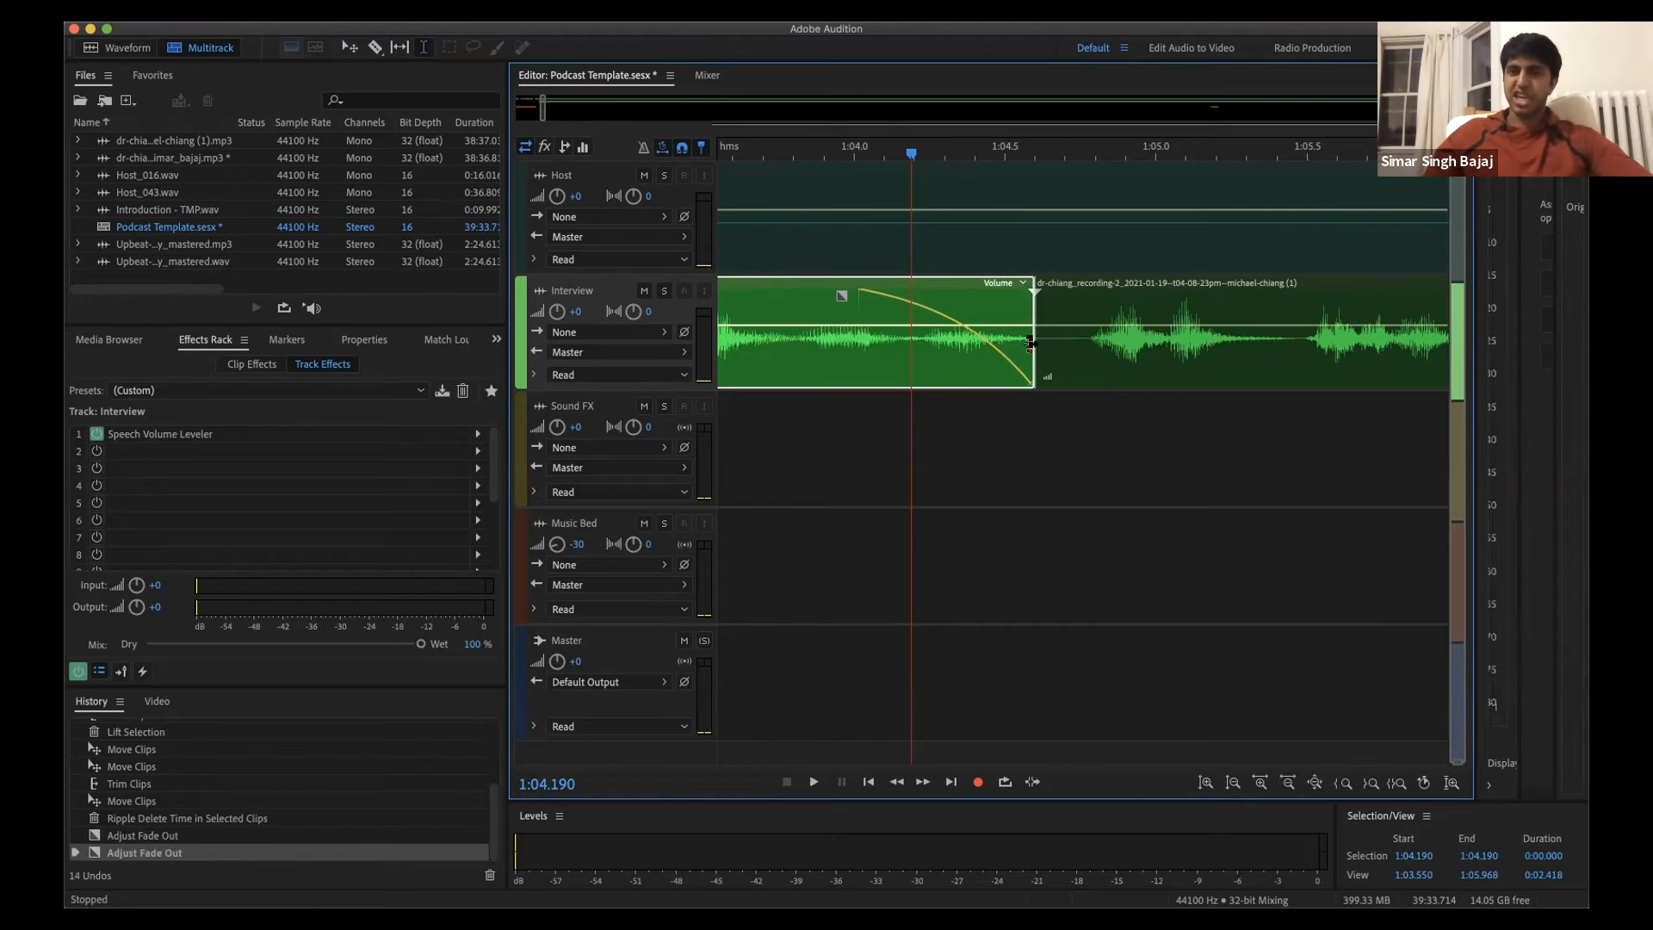
Step: Play through the guest's fade-out and cut from about 1:03.3 to 1:05.4
scroll(1066, 334, down, 3)
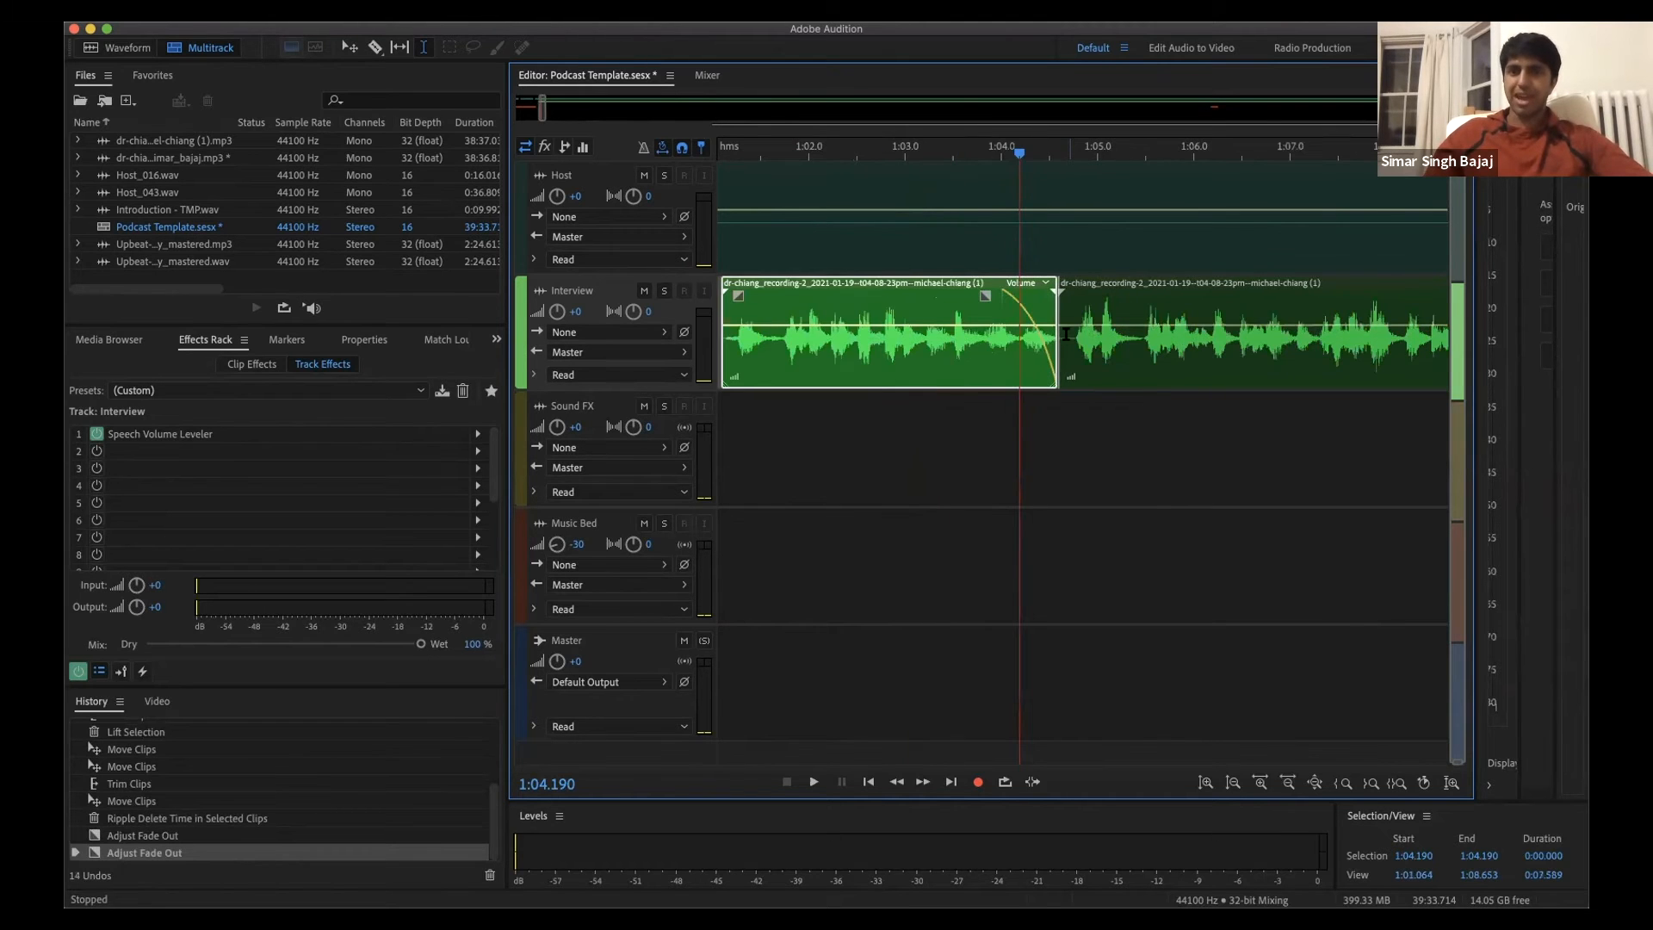
click(934, 153)
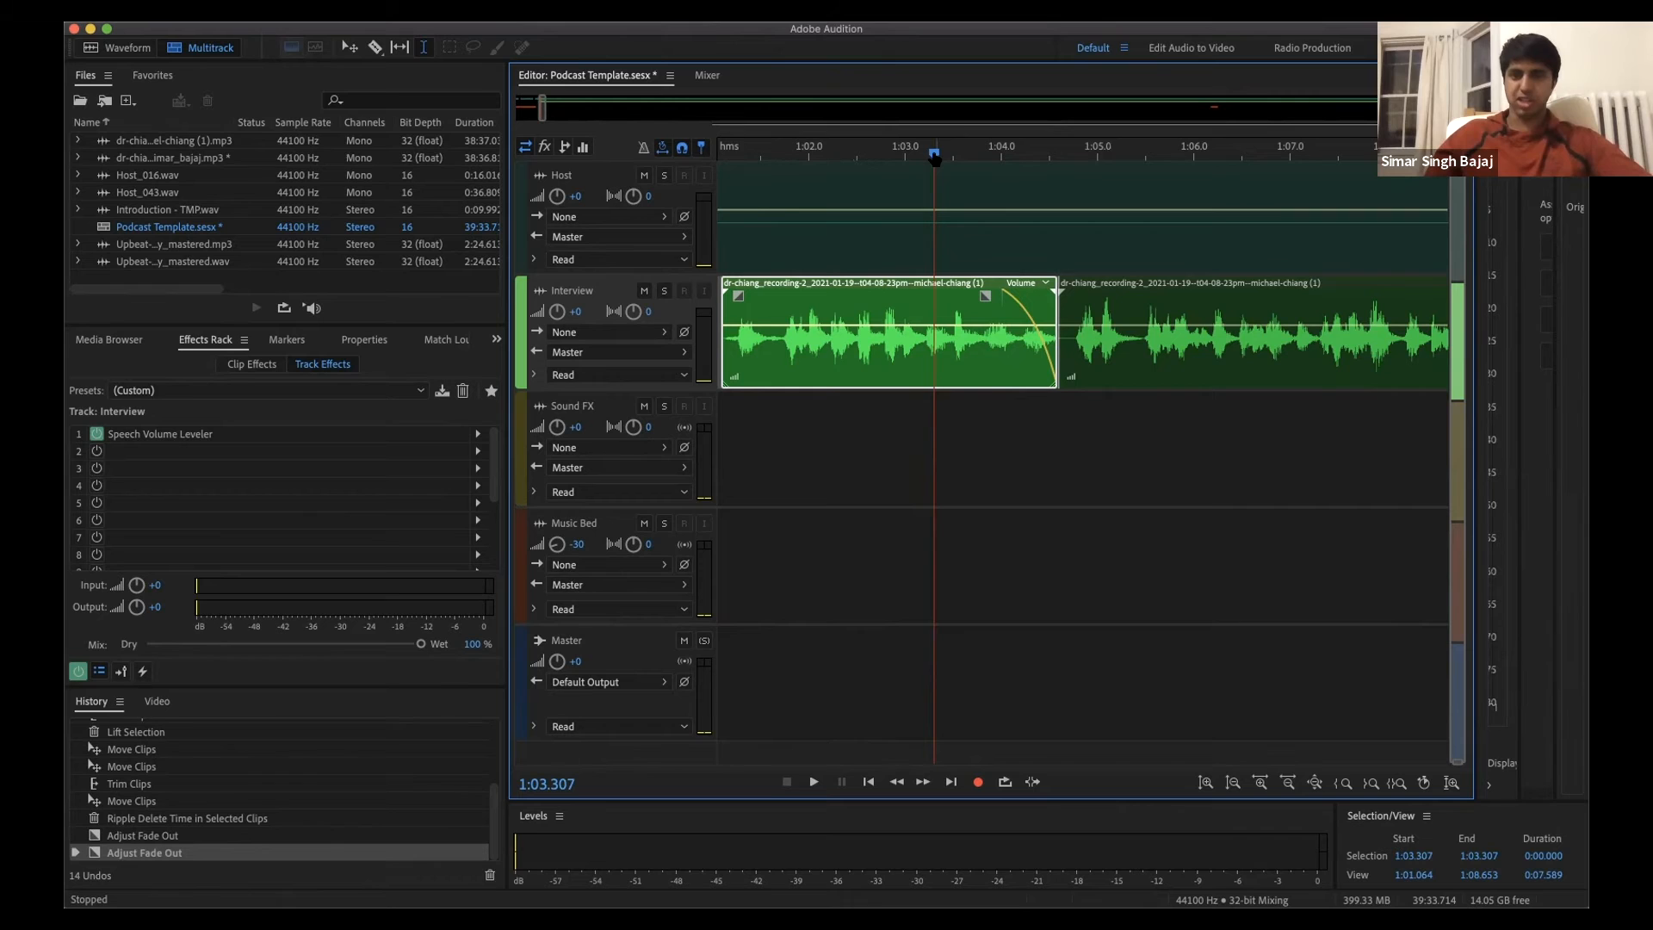
key(space)
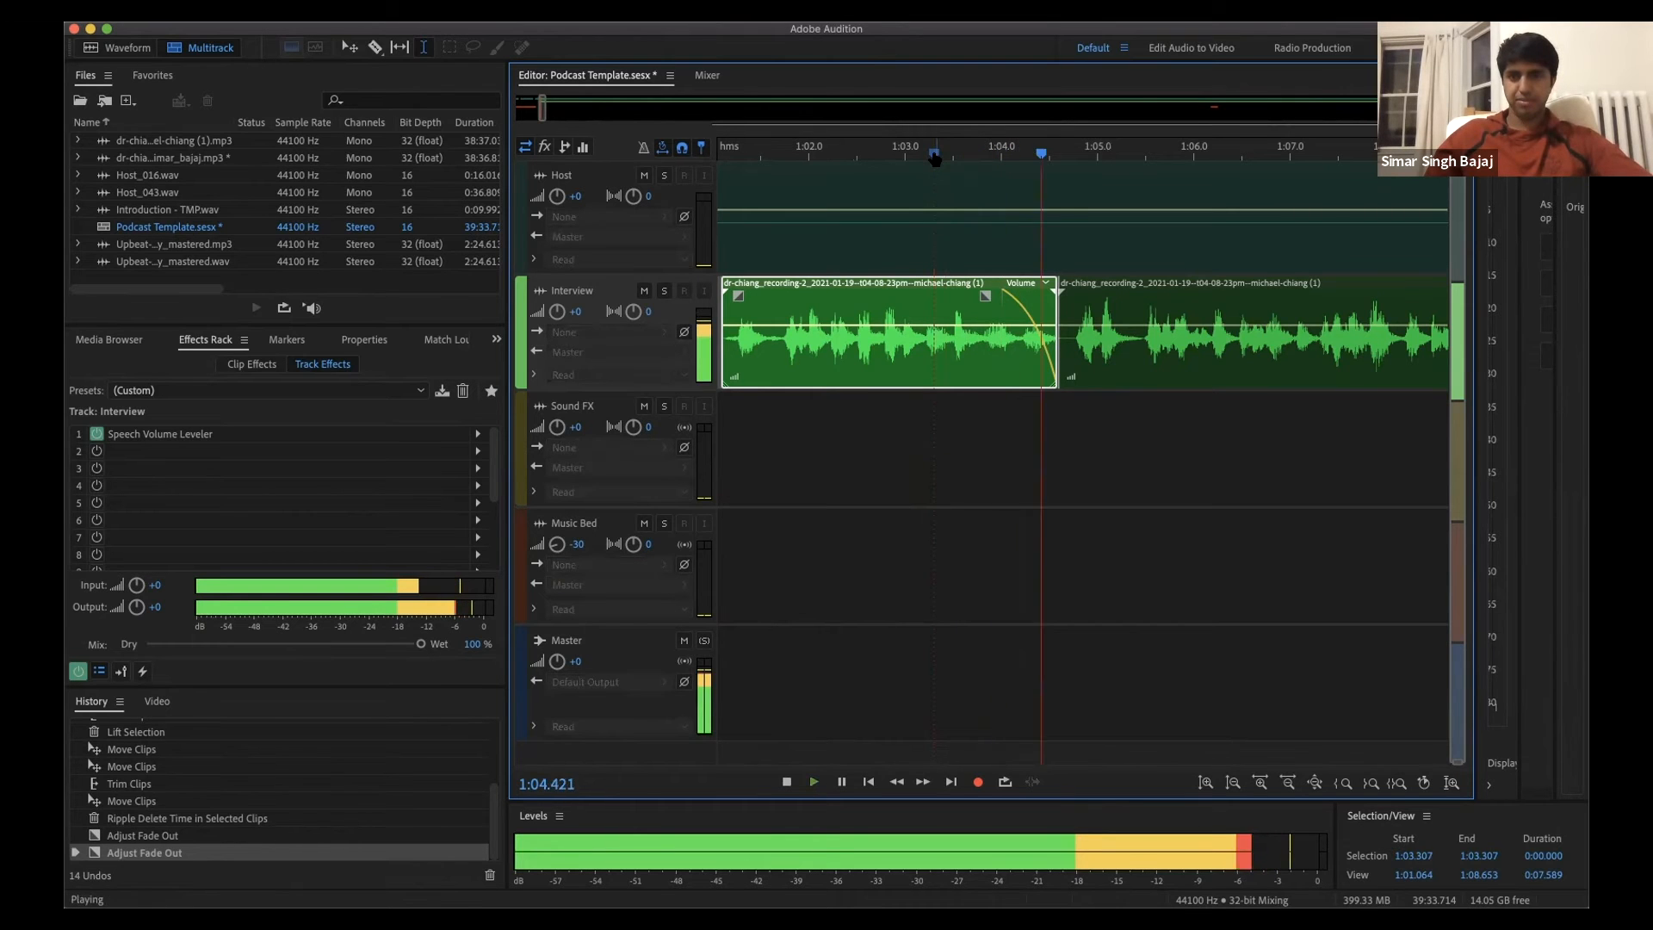
key(space)
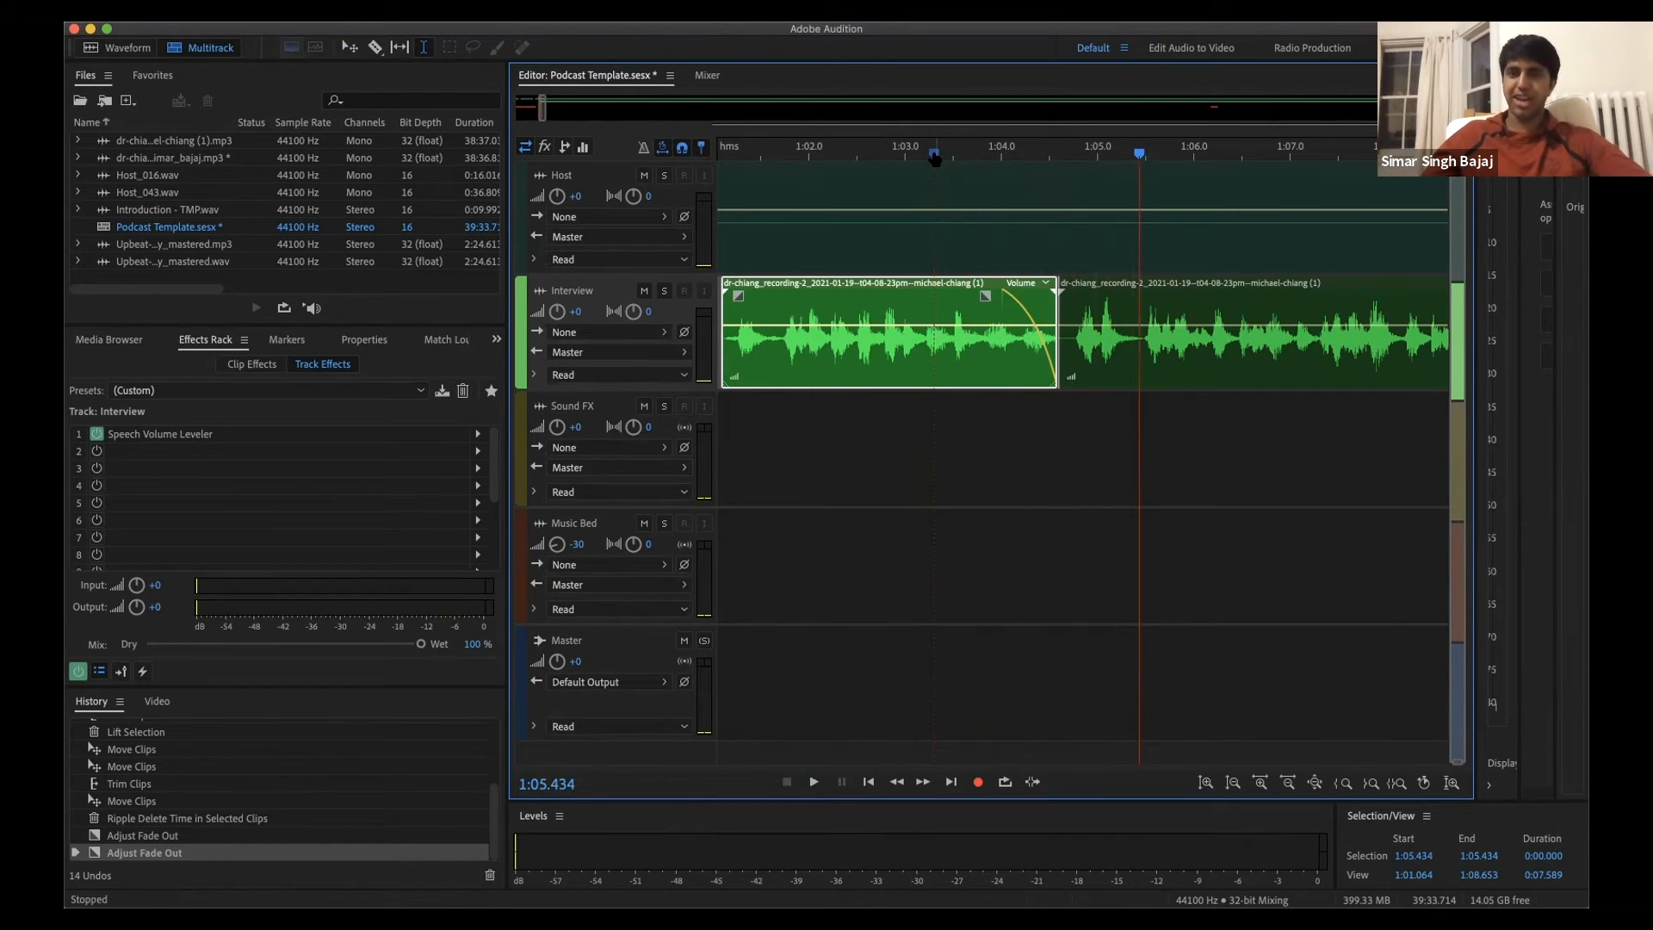
Step: Play the guest's audio from about 1:03.5 to 1:09.8, listening for the next hesitation
click(956, 155)
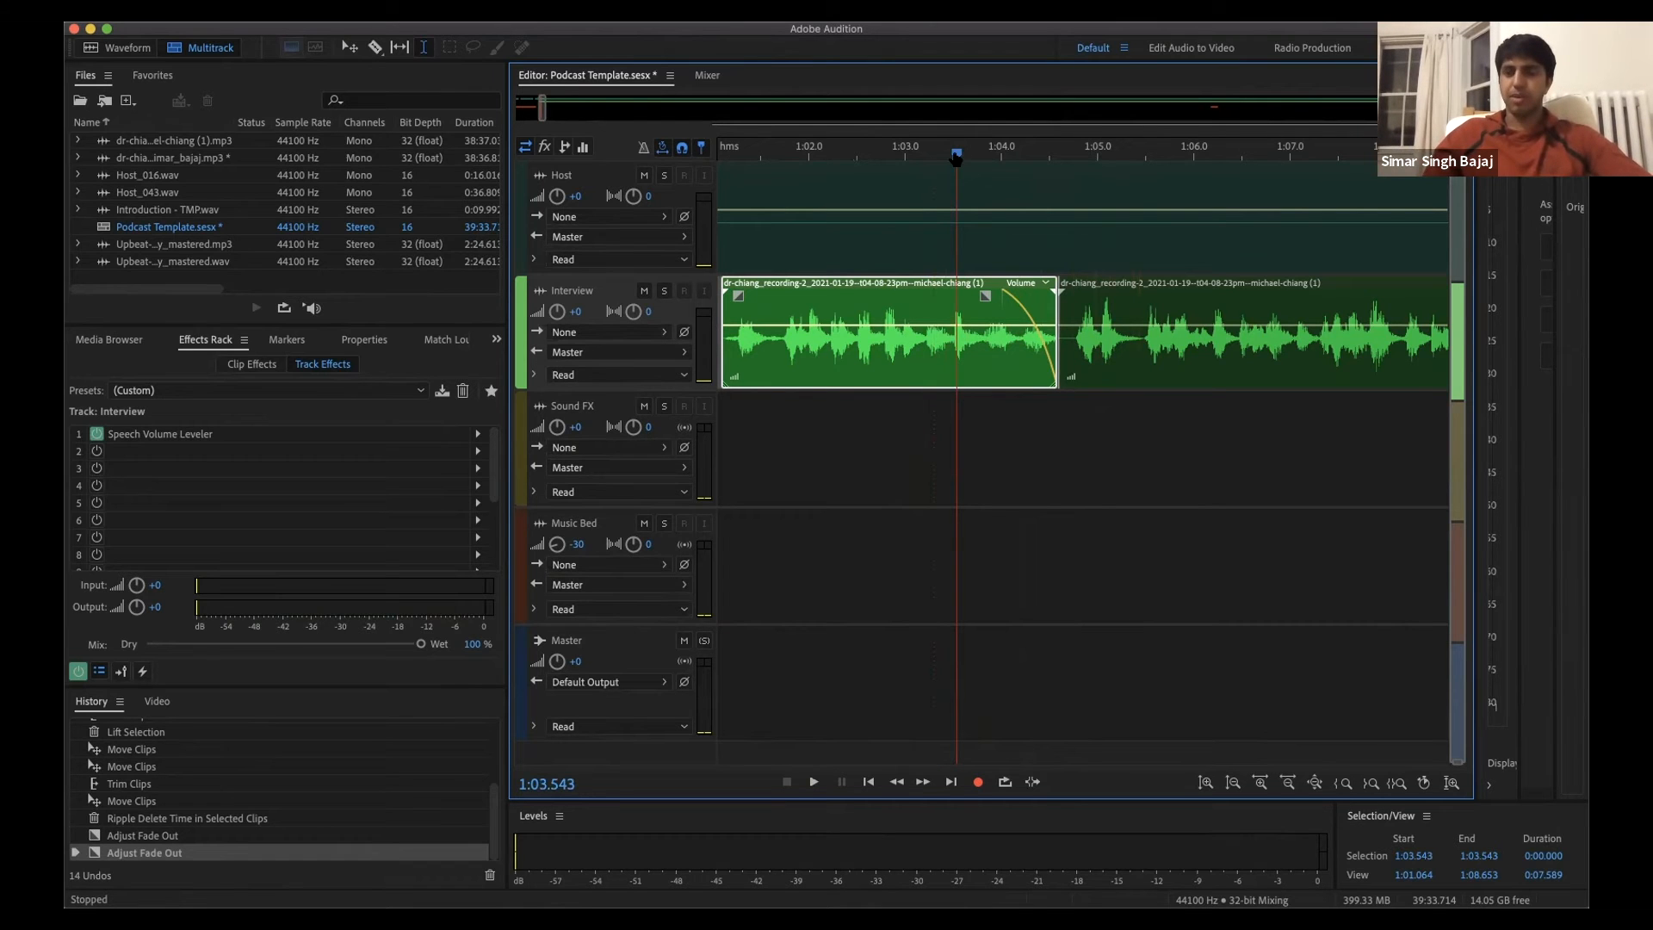
key(space)
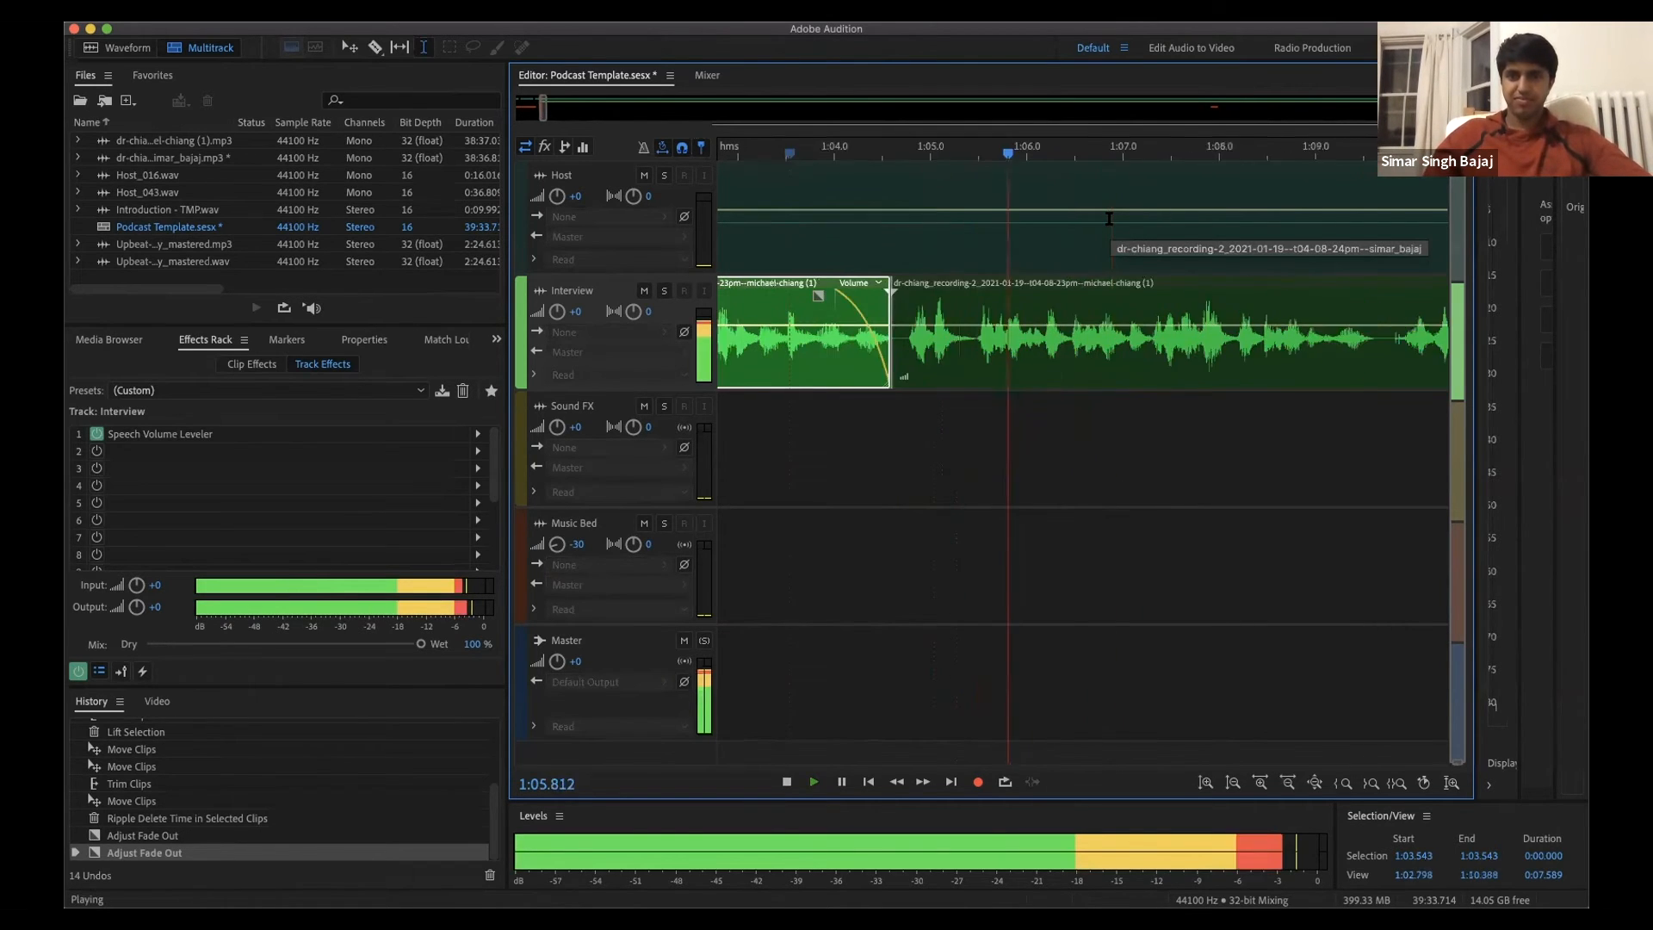
scroll(1109, 219, down, 4)
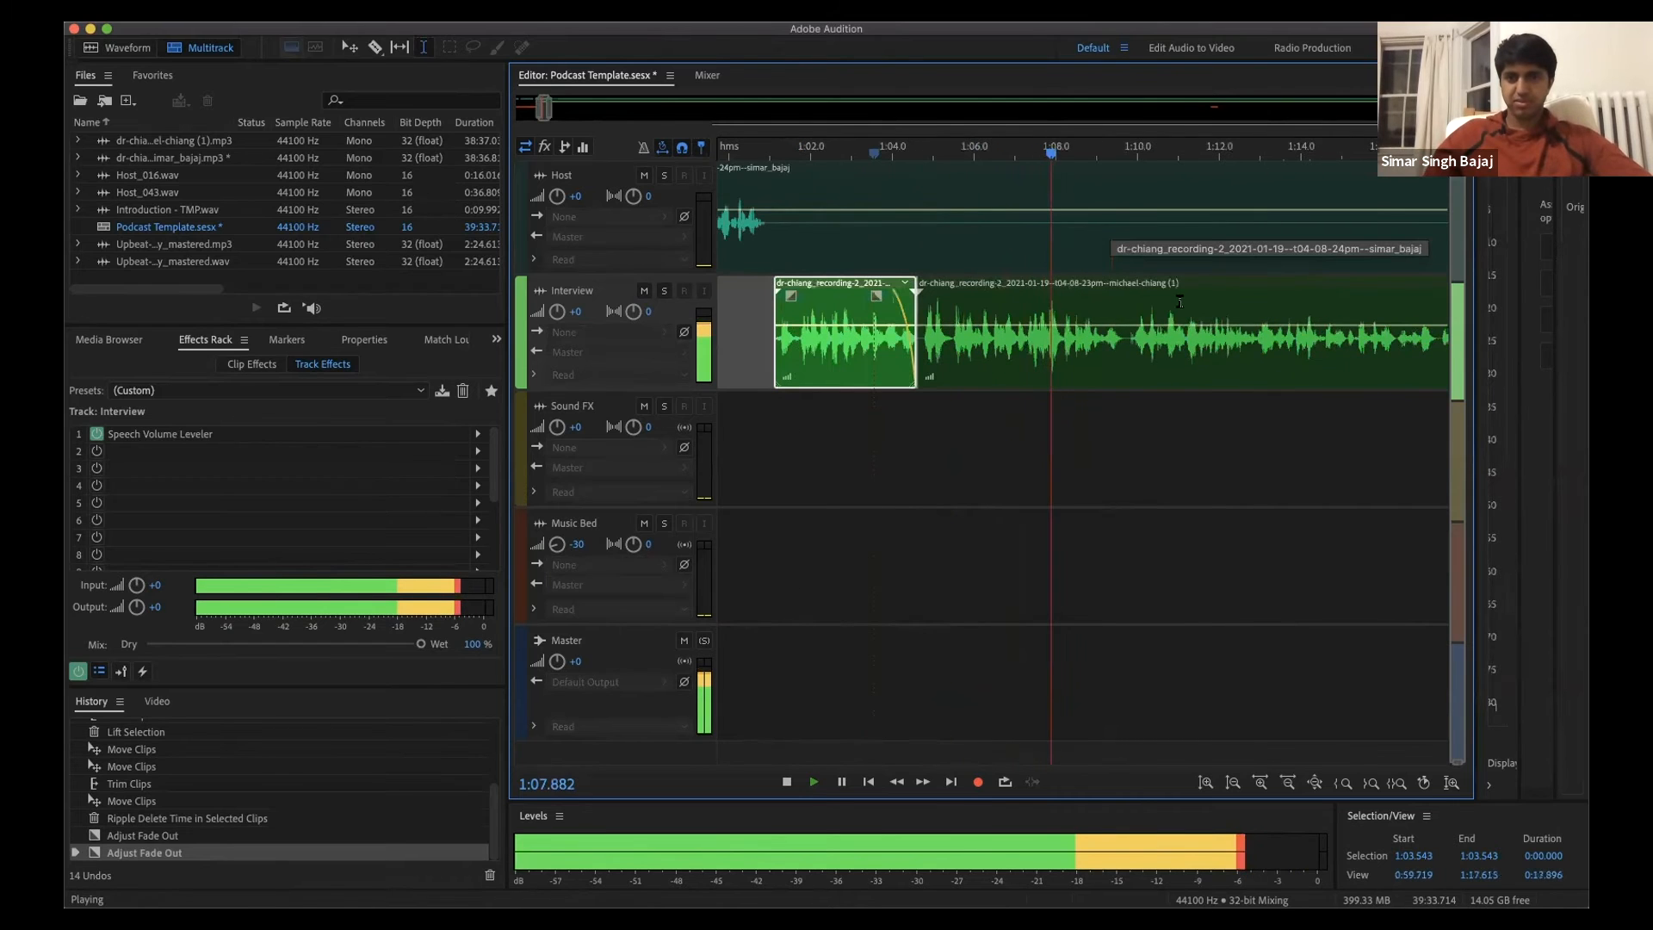
scroll(1084, 462, up, 1)
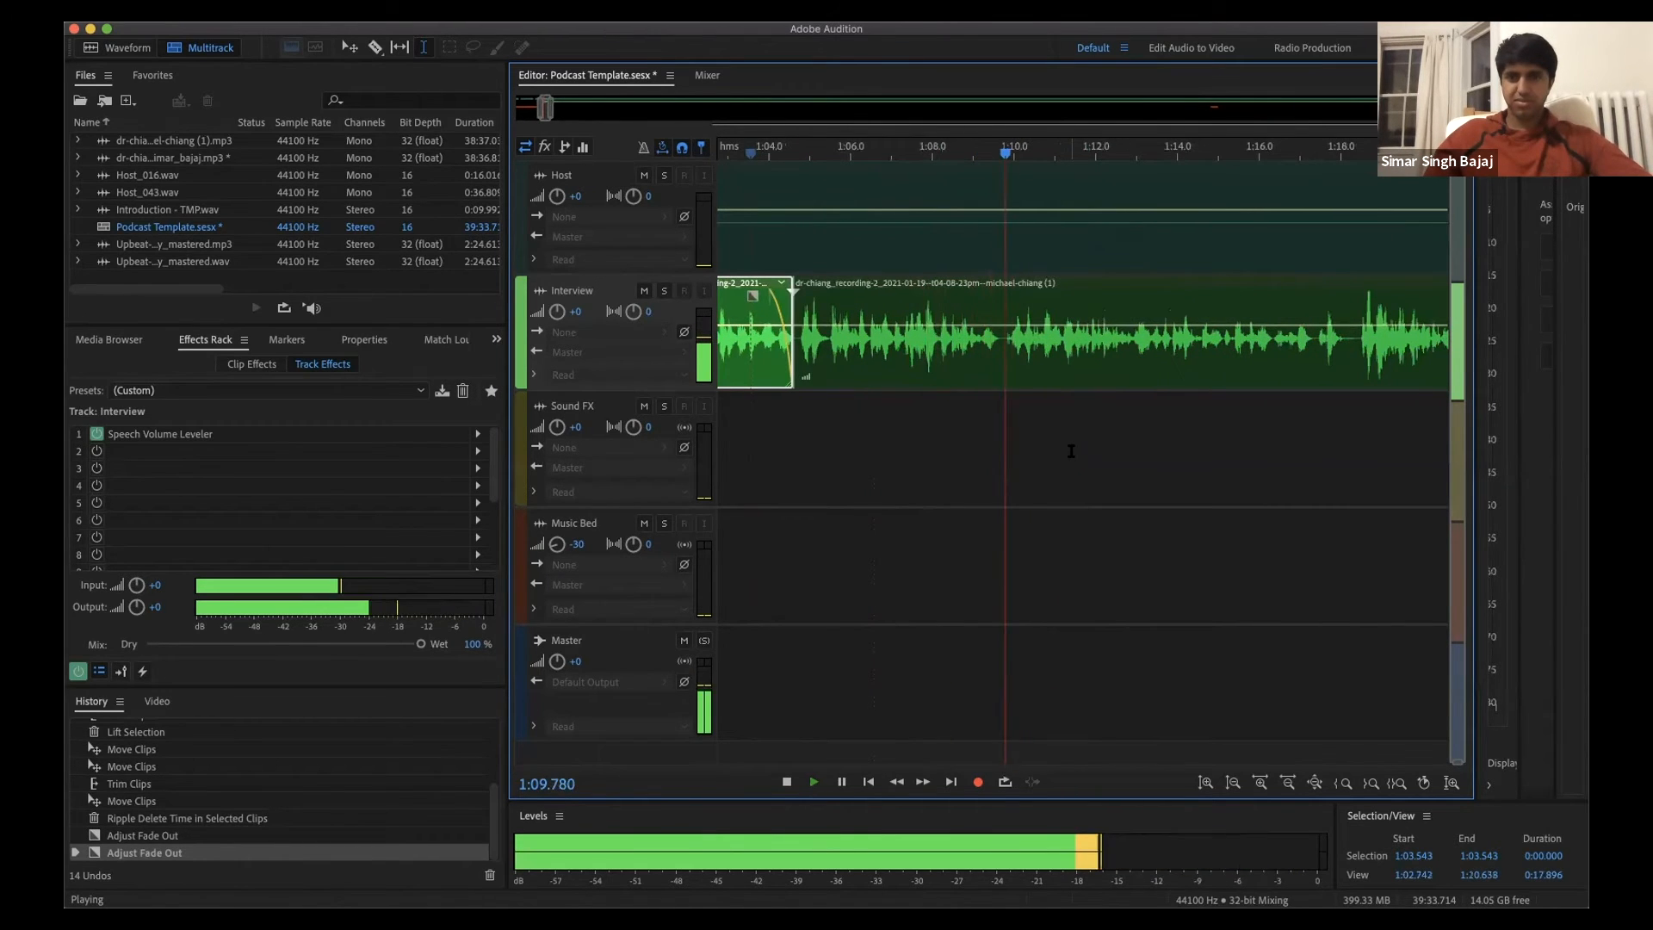
Step: Ripple delete the guest's short pause from 1:09.765 to 1:09.903, closing the gap within the guest's clips
click(1021, 348)
scroll(1021, 348, up, 4)
mouse_move(969, 341)
mouse_down()
mouse_move(922, 345)
mouse_move(945, 348)
mouse_up()
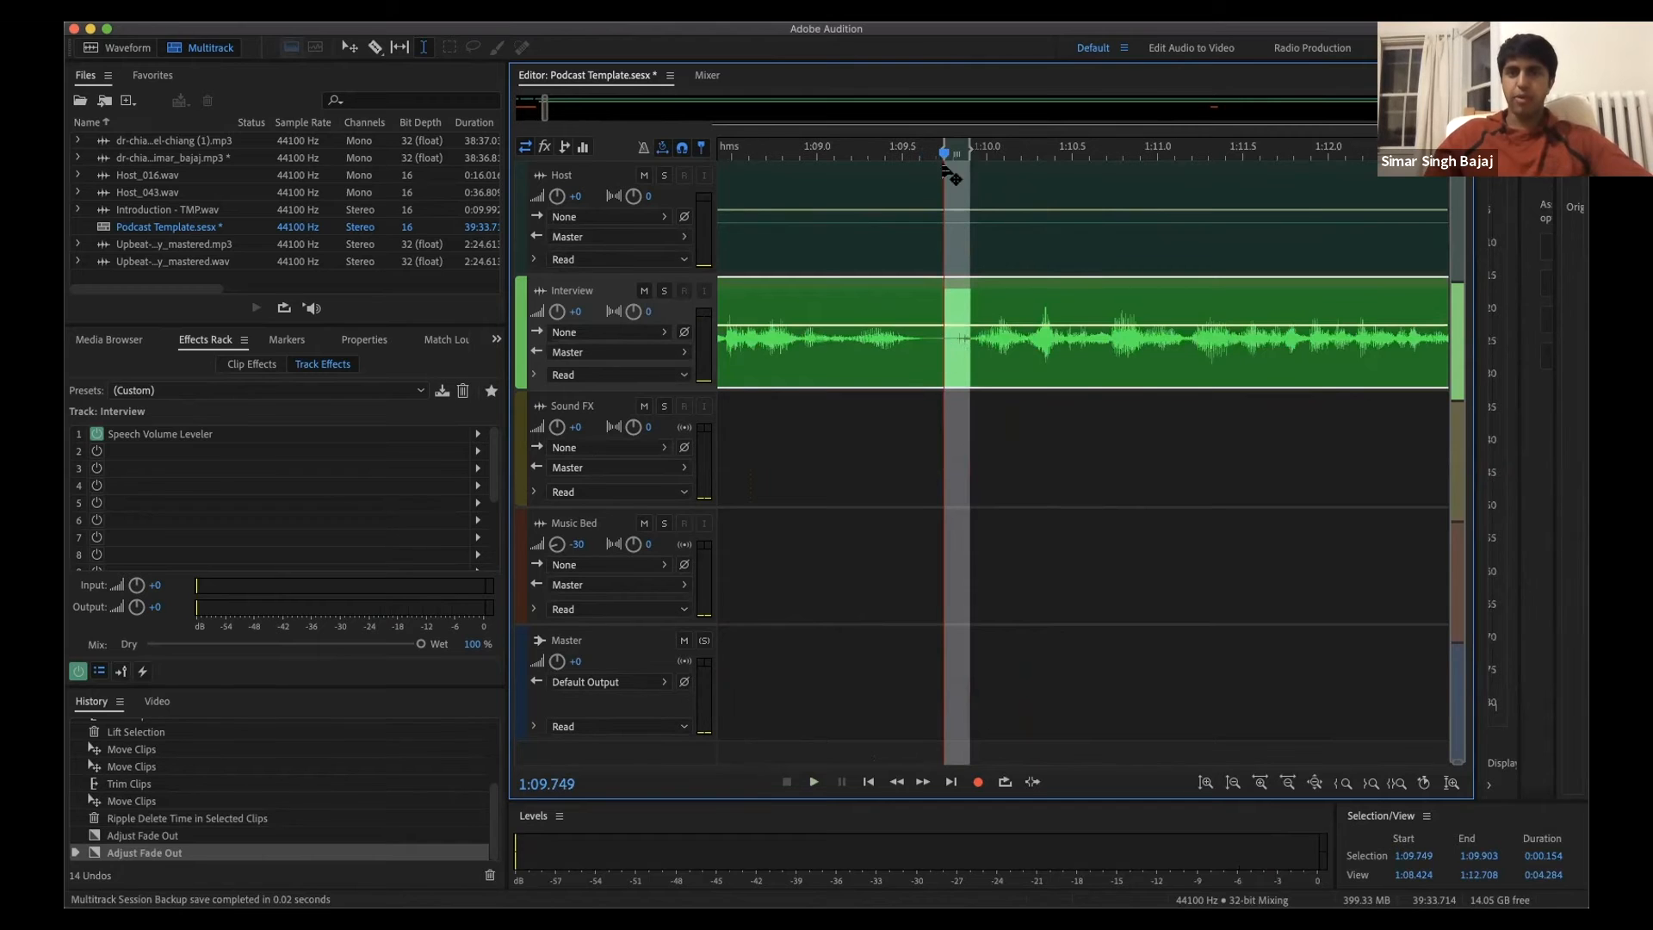
key(shift+BackSpace)
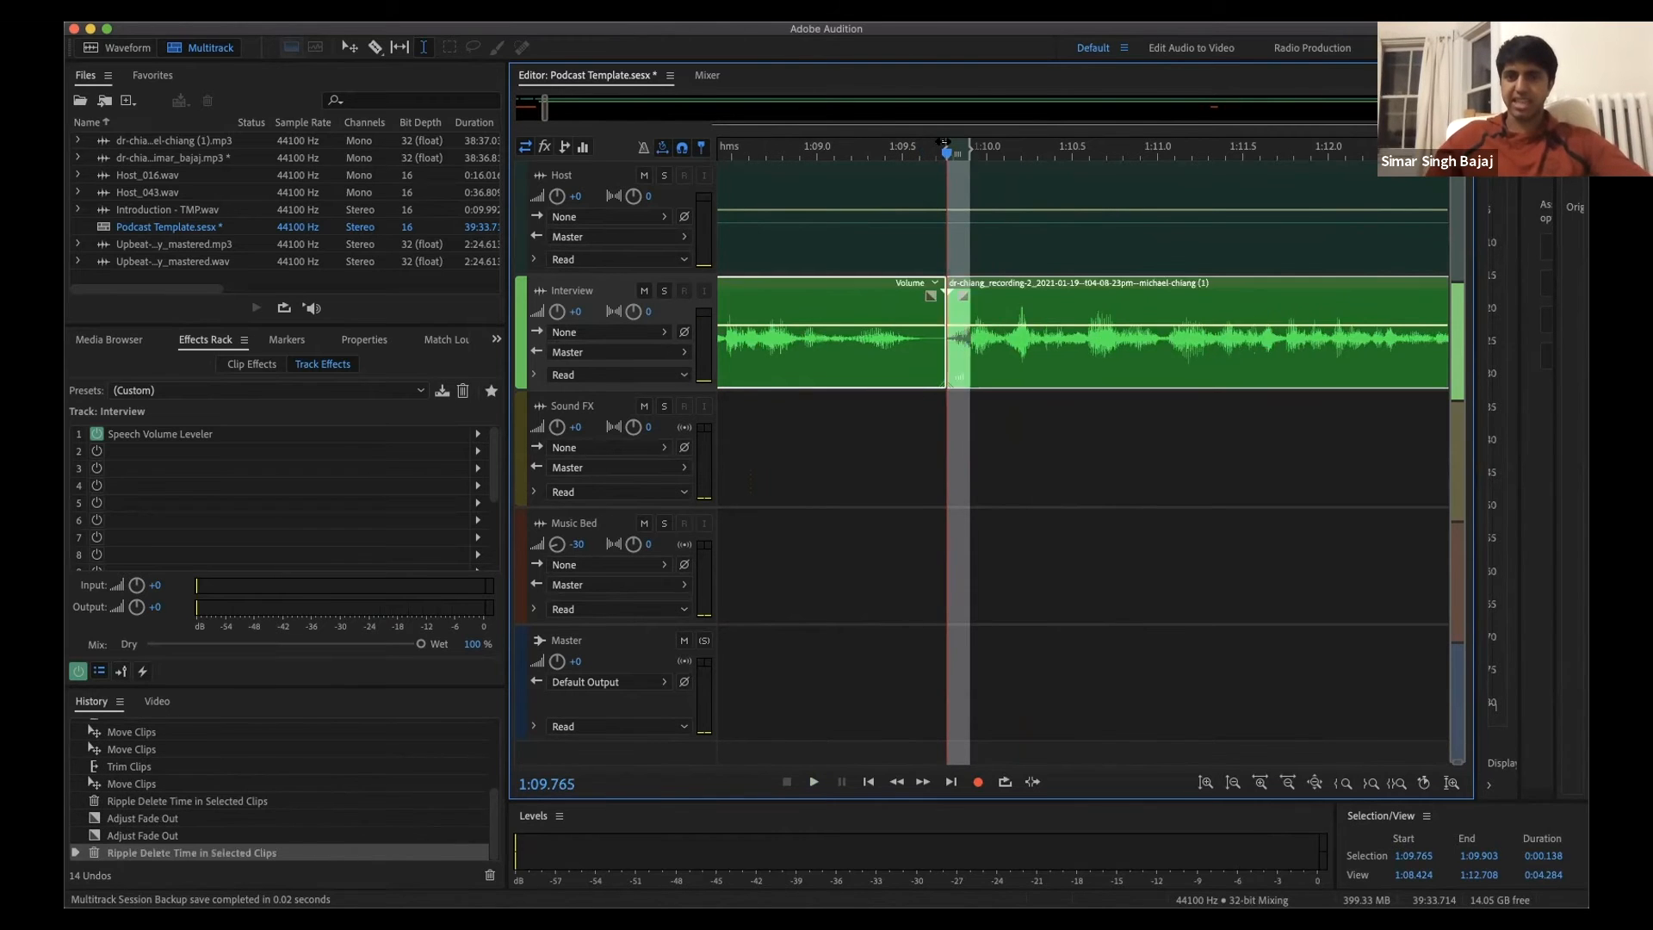
Step: Play across the guest's new cut from about 1:09.2 to 1:10.5
scroll(878, 138, down, 4)
click(847, 157)
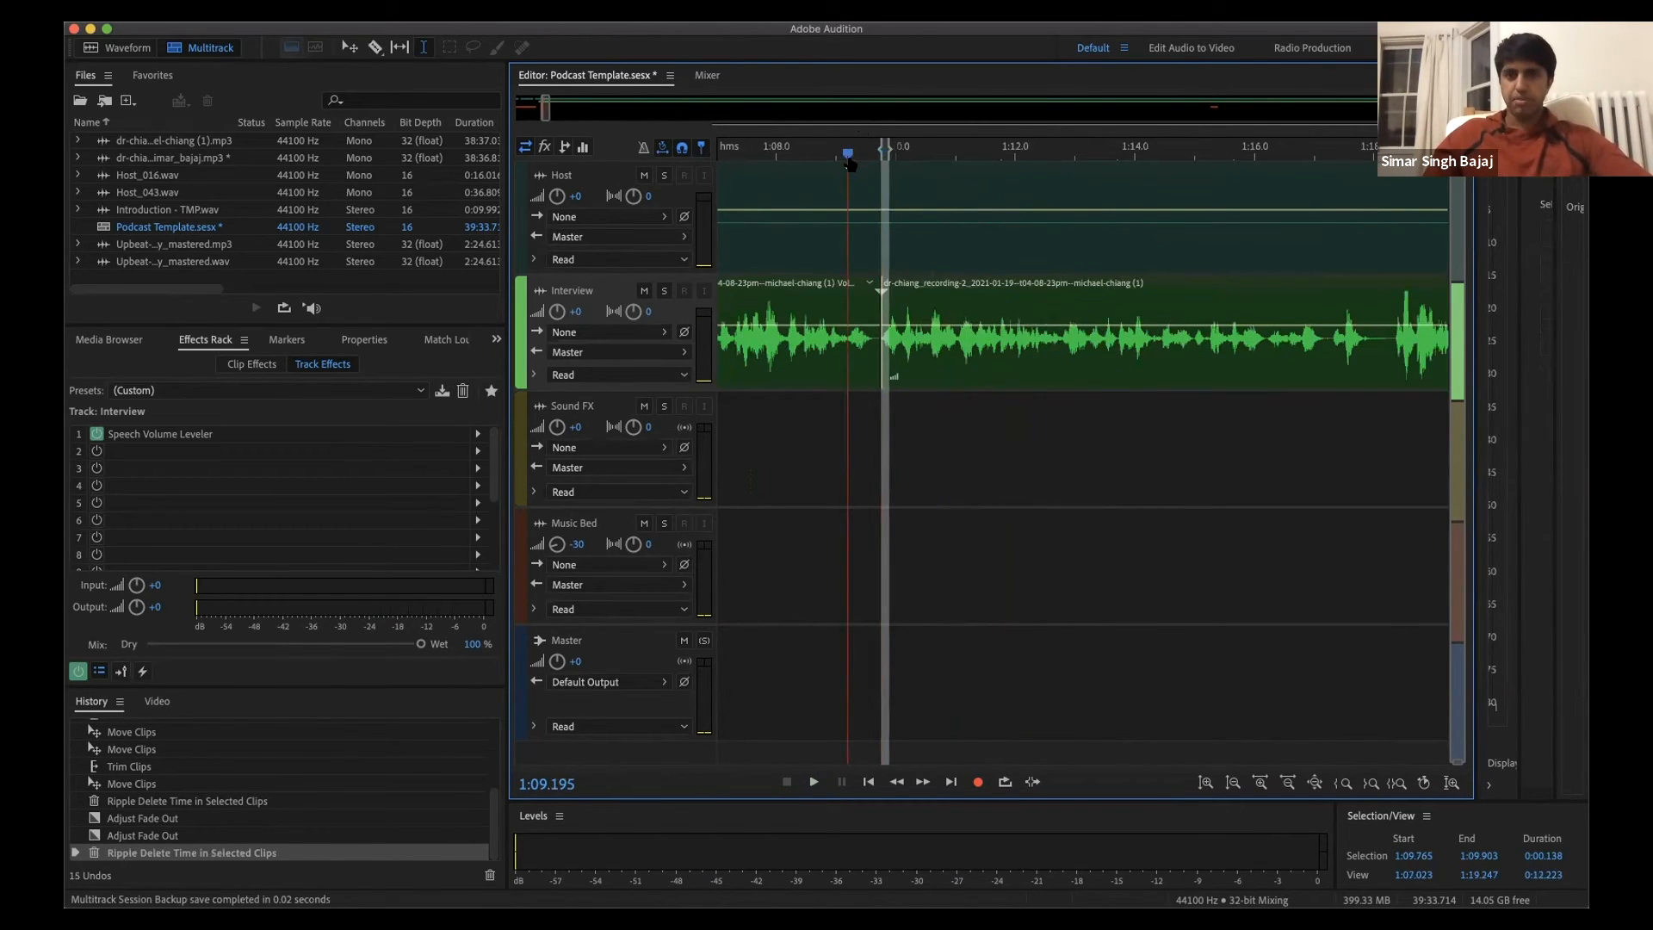
key(space)
key(space)
scroll(903, 353, up, 3)
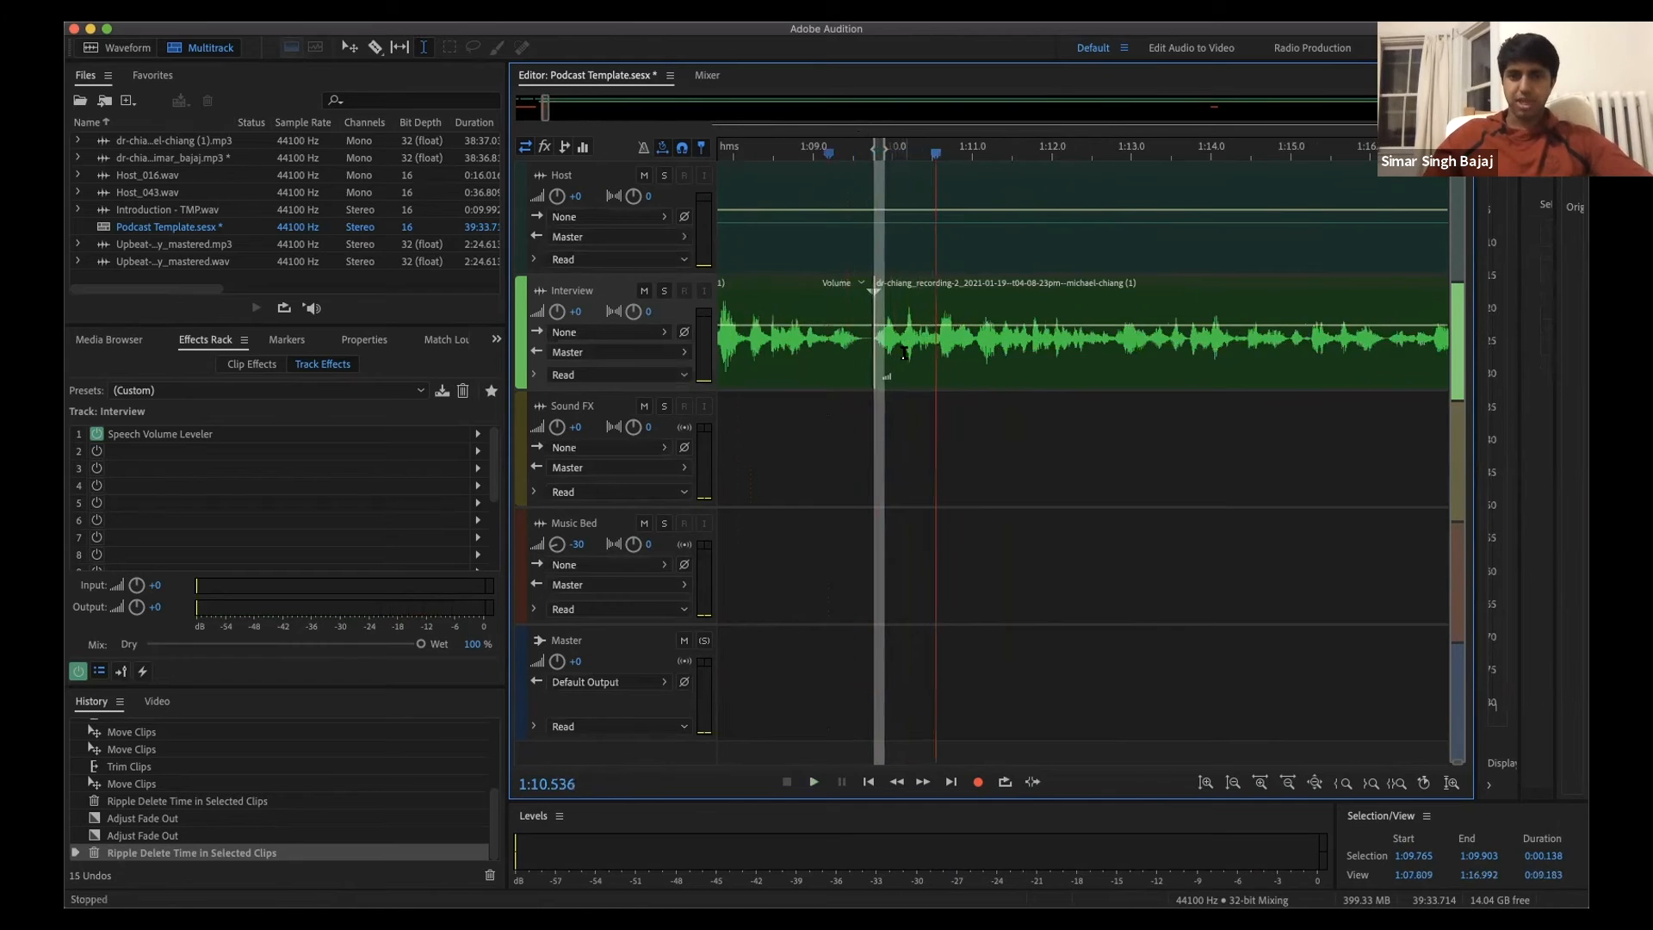
Step: Play the guest's audio from about 1:09.5 to 1:13.9, listening for further hesitations
click(793, 157)
key(space)
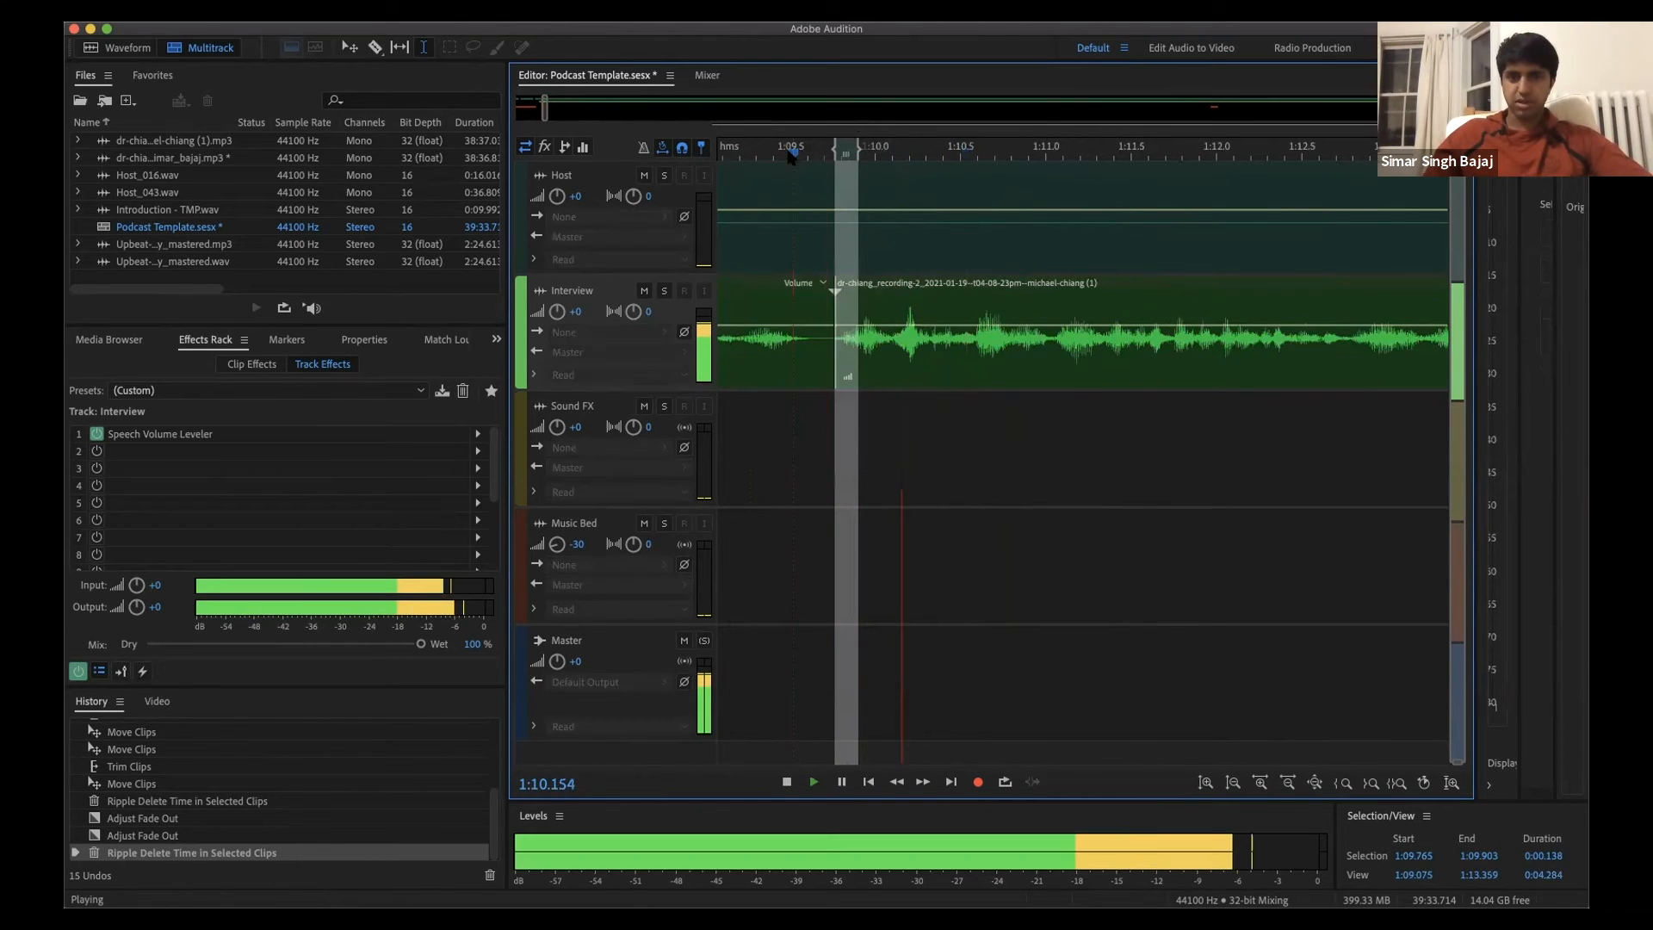
scroll(978, 466, down, 2)
click(978, 465)
key(space)
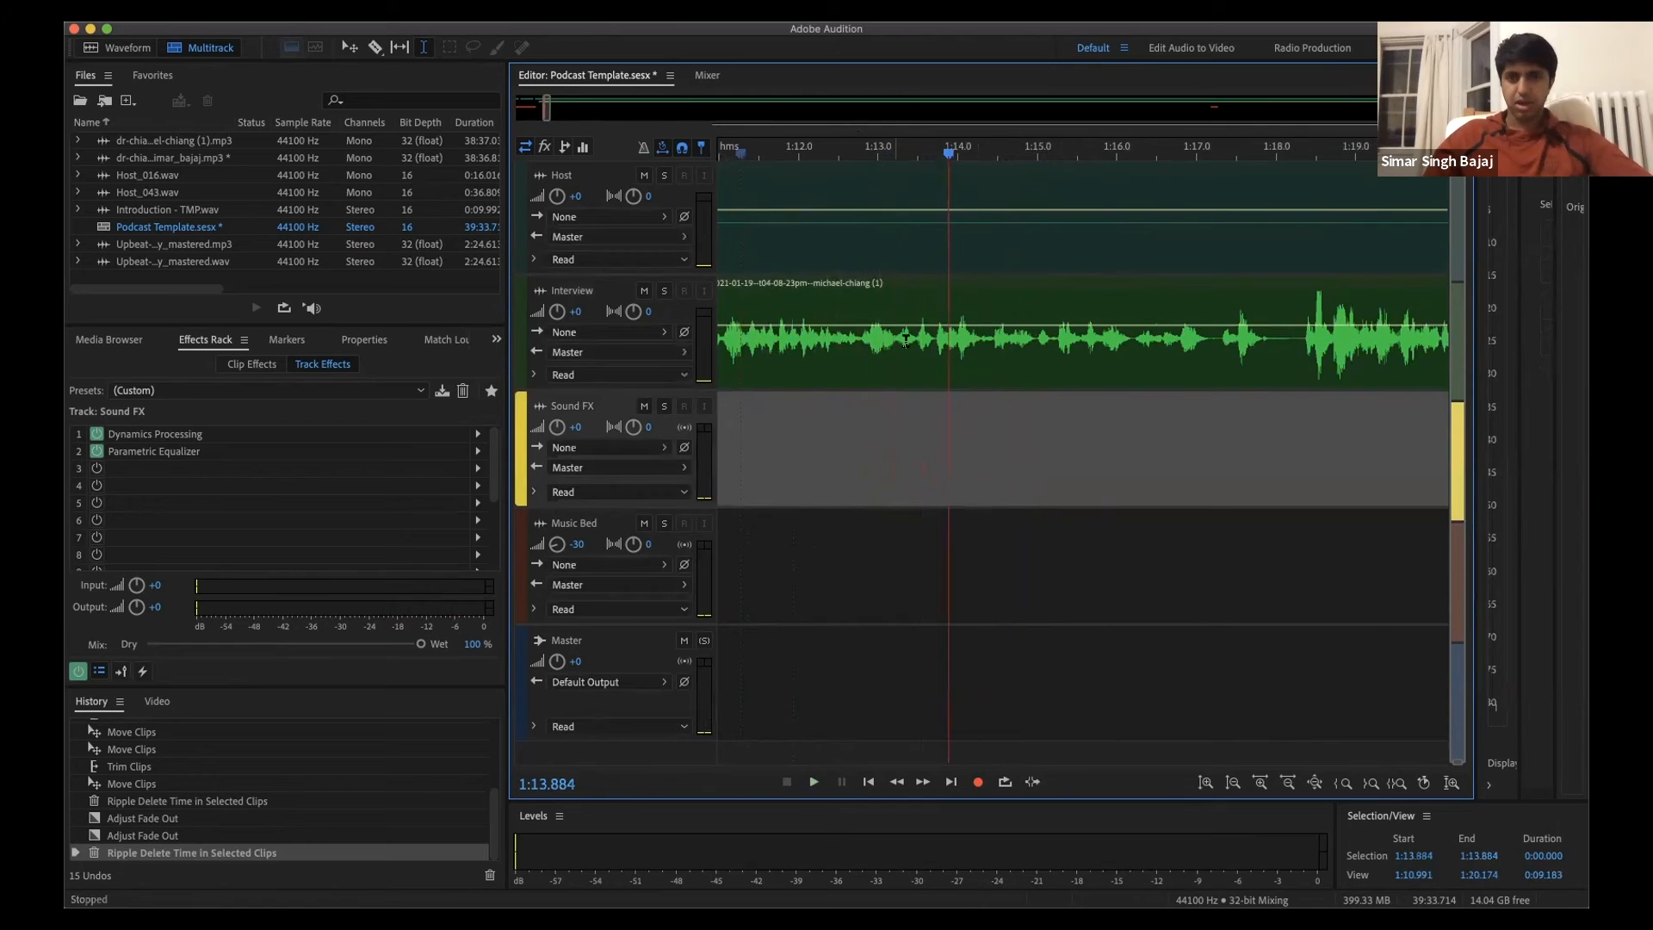
Step: Ripple delete the guest's hesitation from 1:13.208 to 1:13.482 in the Interview track after previewing it
scroll(843, 339, up, 4)
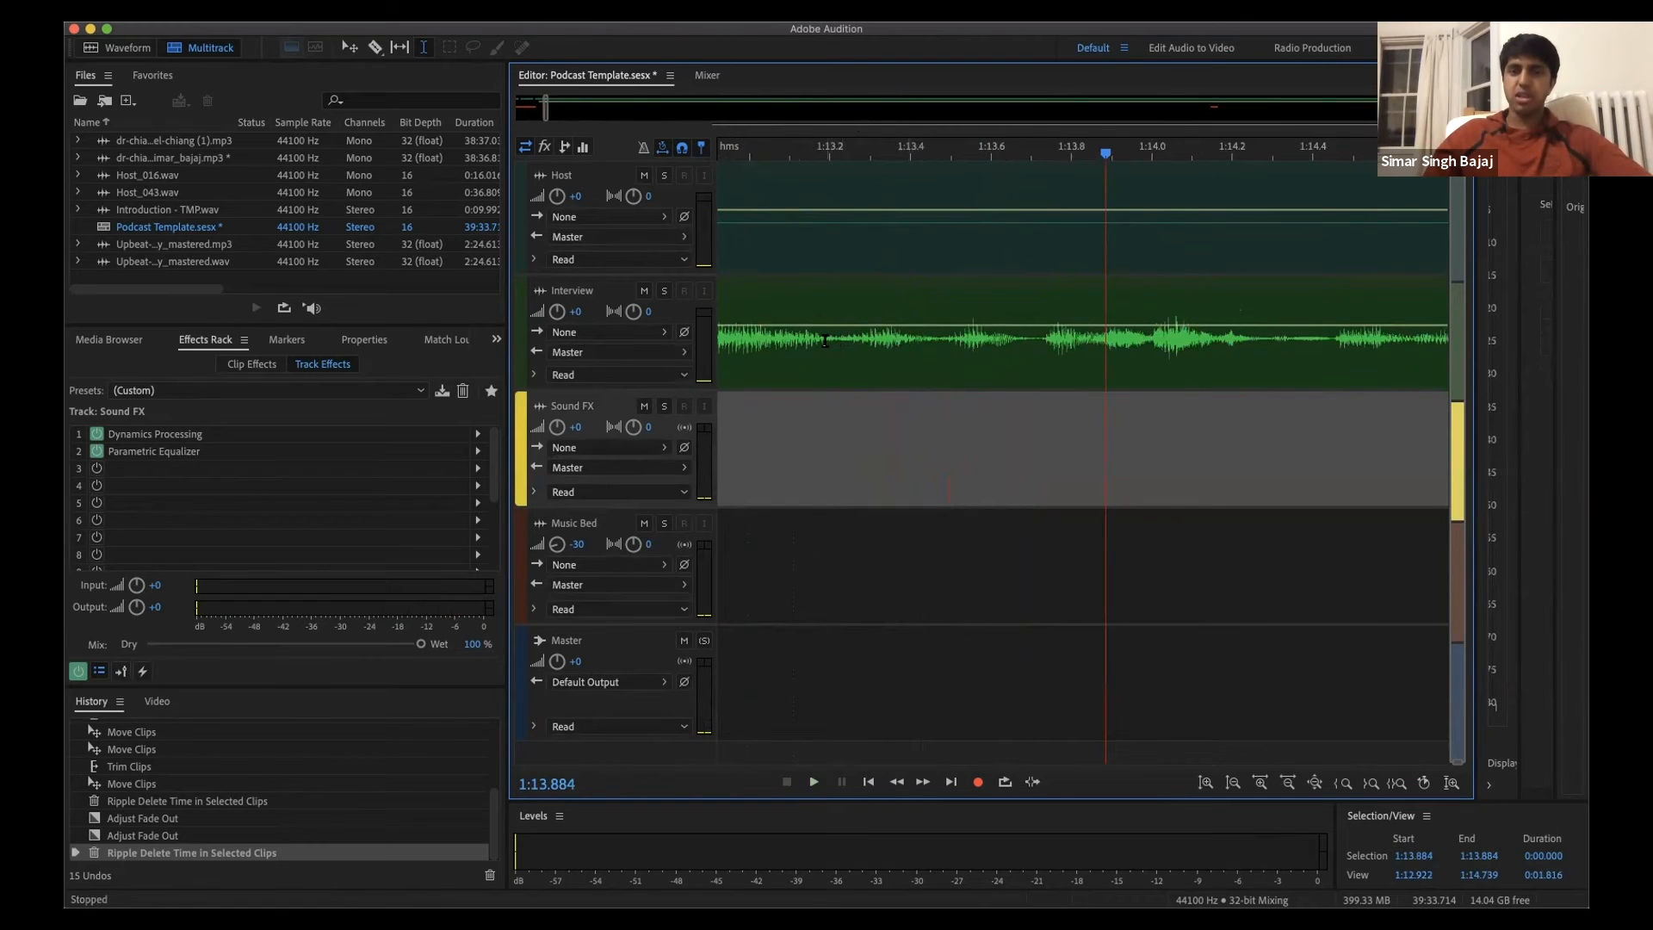
drag(828, 338, 943, 338)
scroll(758, 159, down, 2)
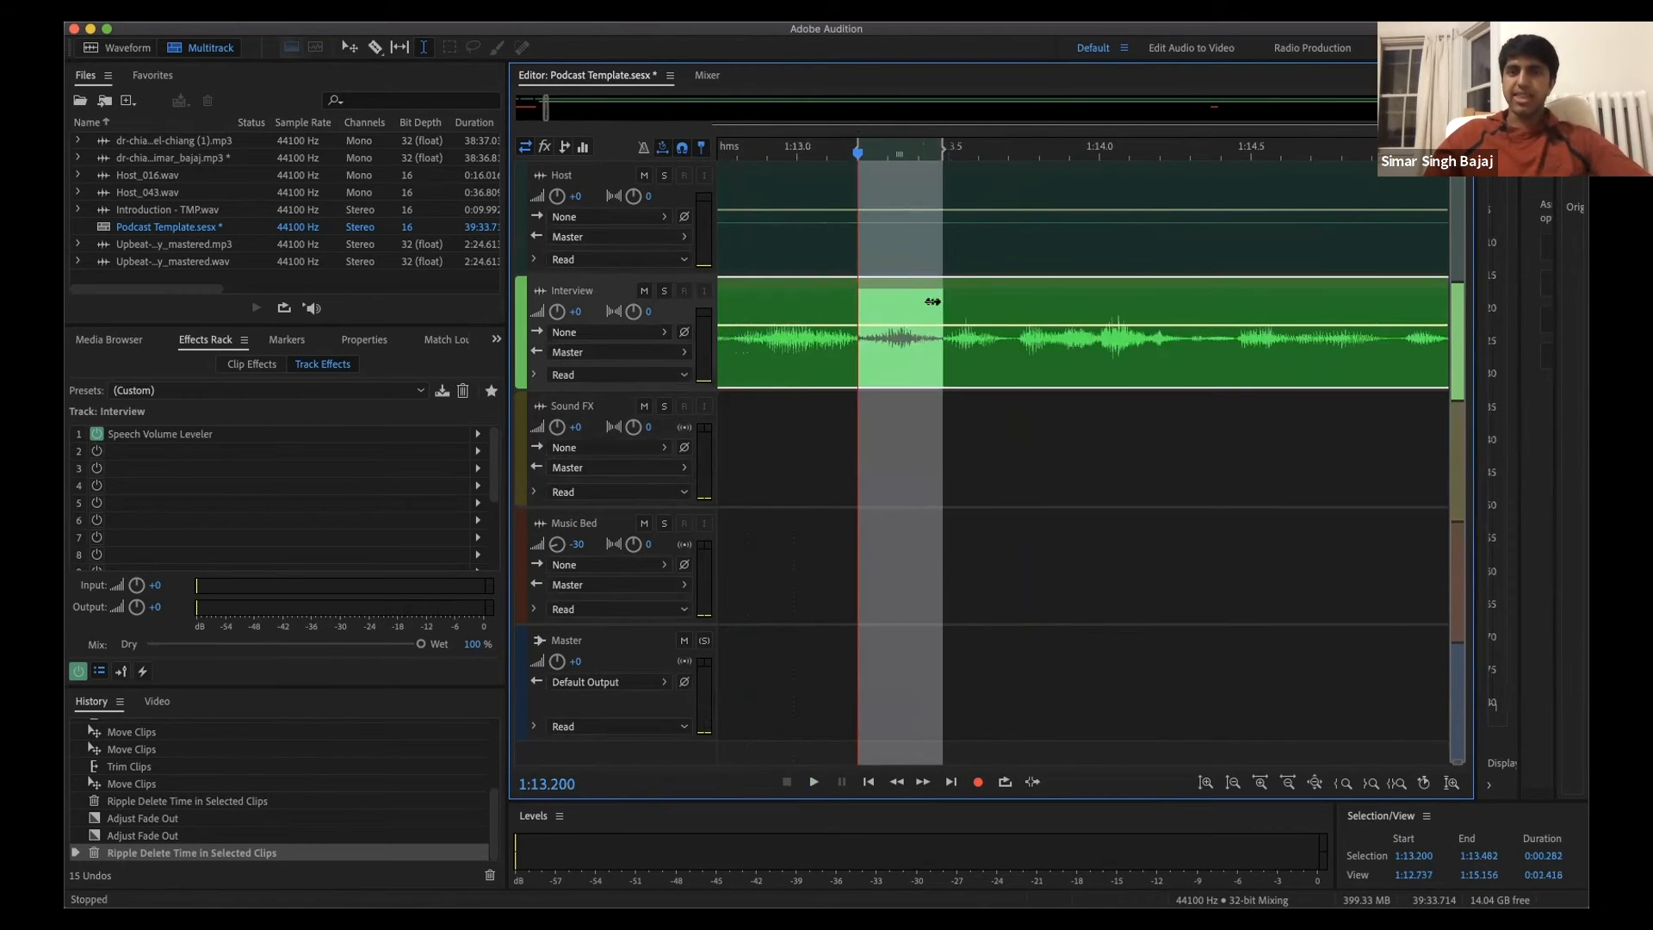
click(757, 153)
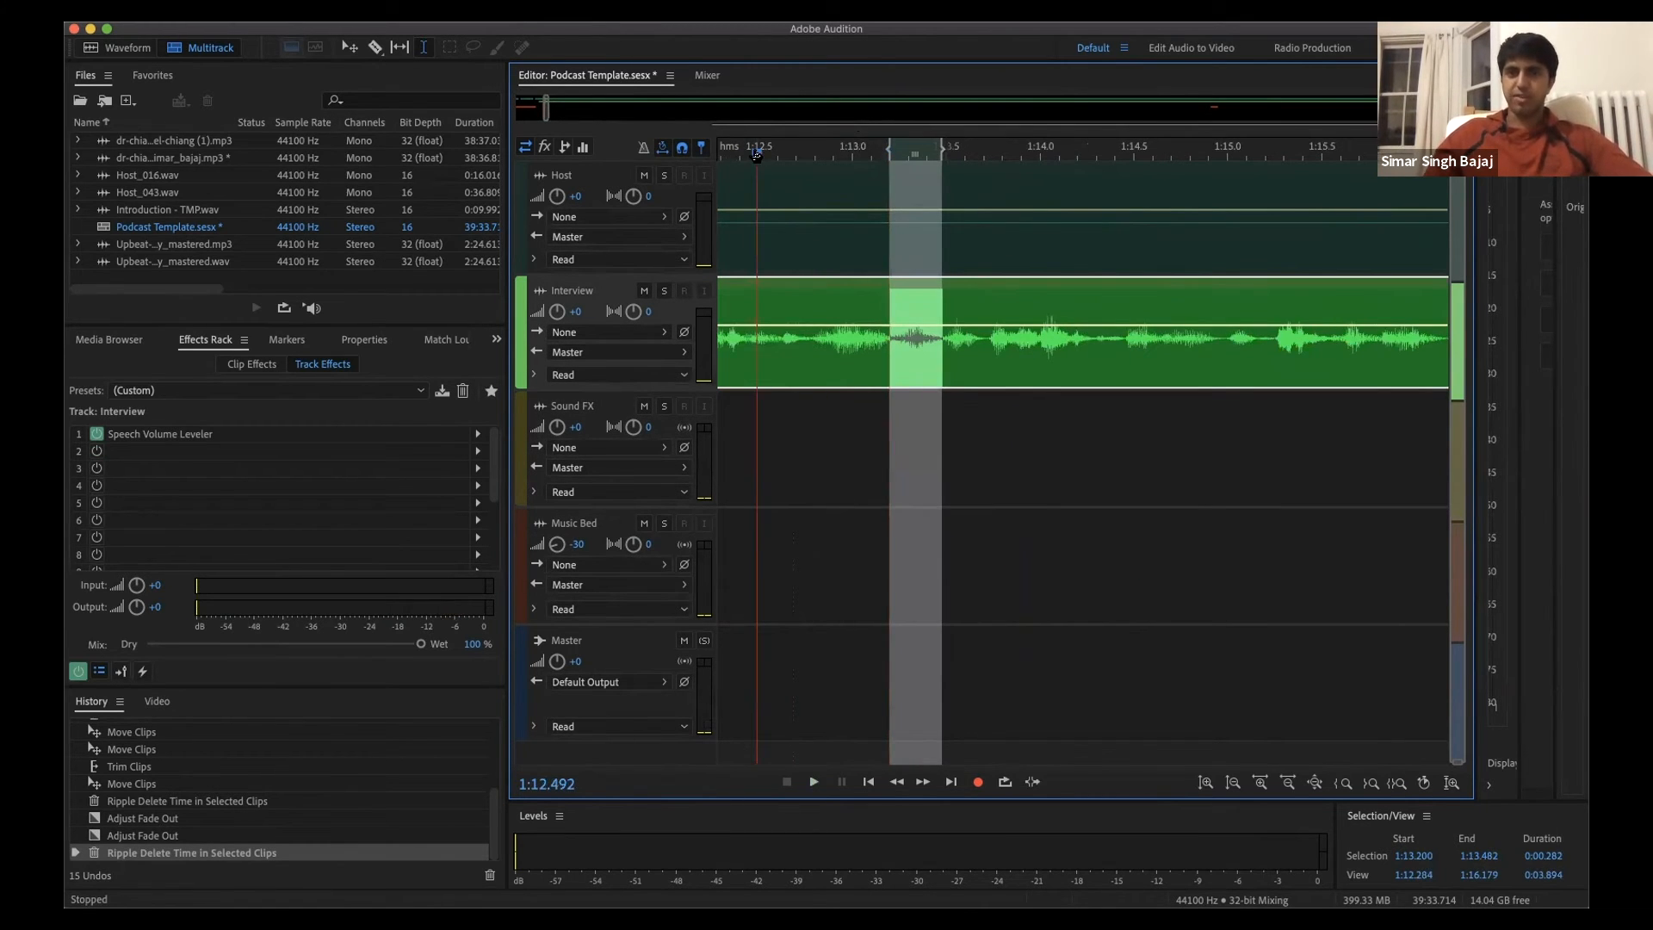
key(space)
key(space)
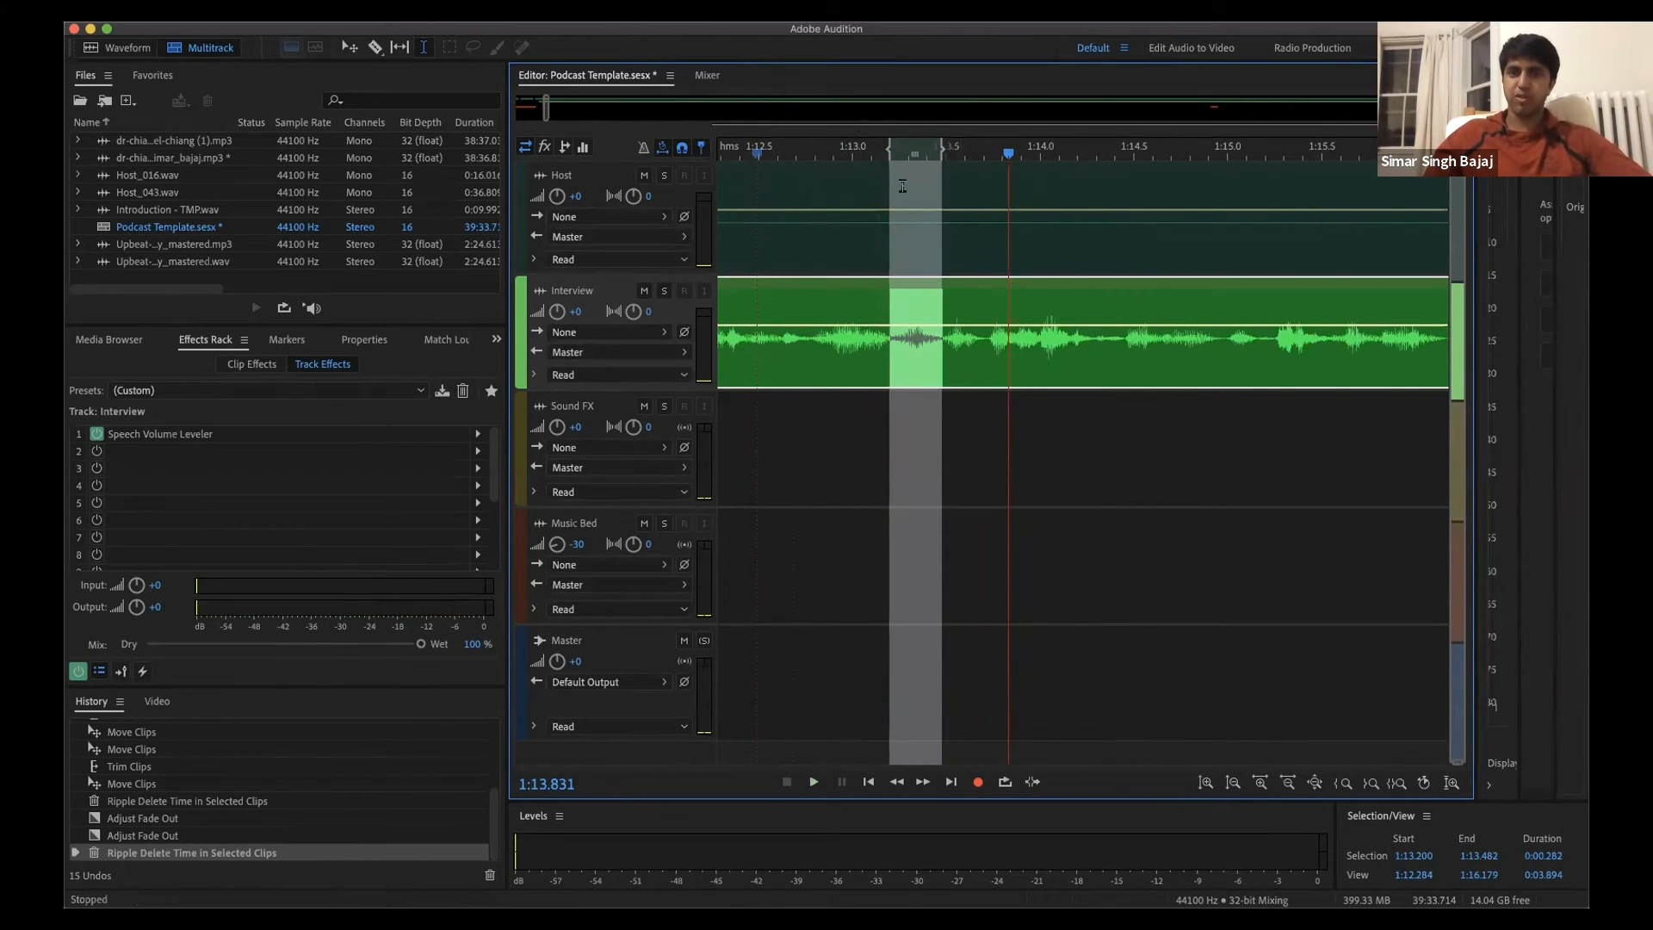
drag(887, 152, 889, 151)
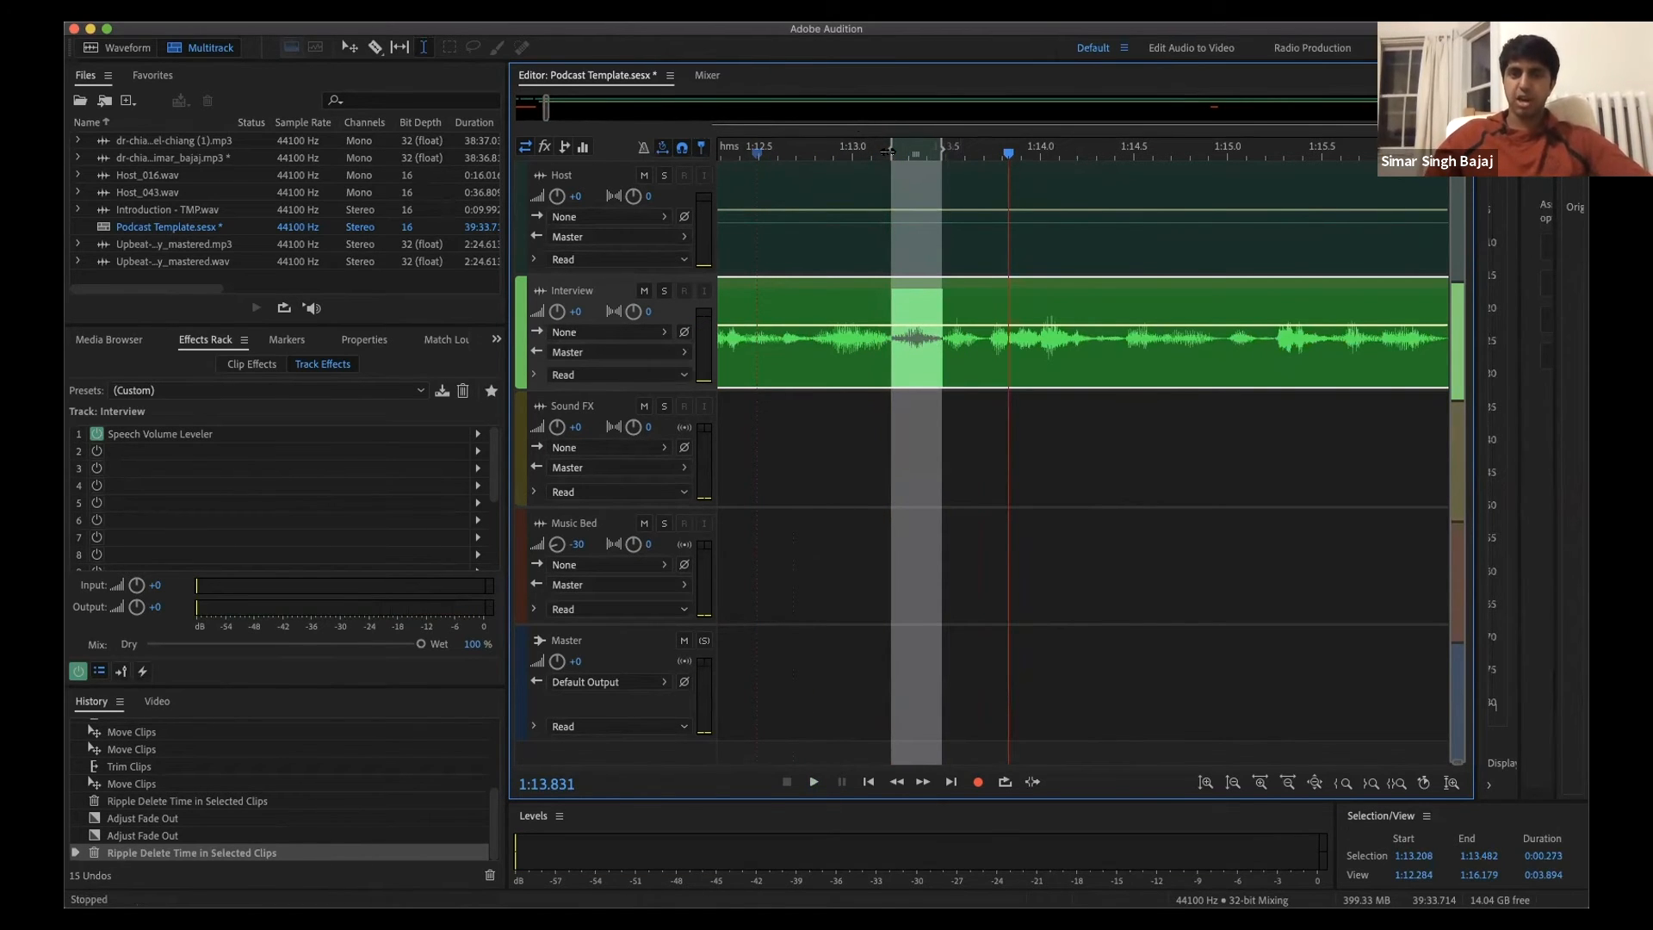
key(alt+BackSpace)
Step: Play the guest's audio across the new cut from about 1:12.5 to 1:18.2, listening for the next hesitation
click(758, 152)
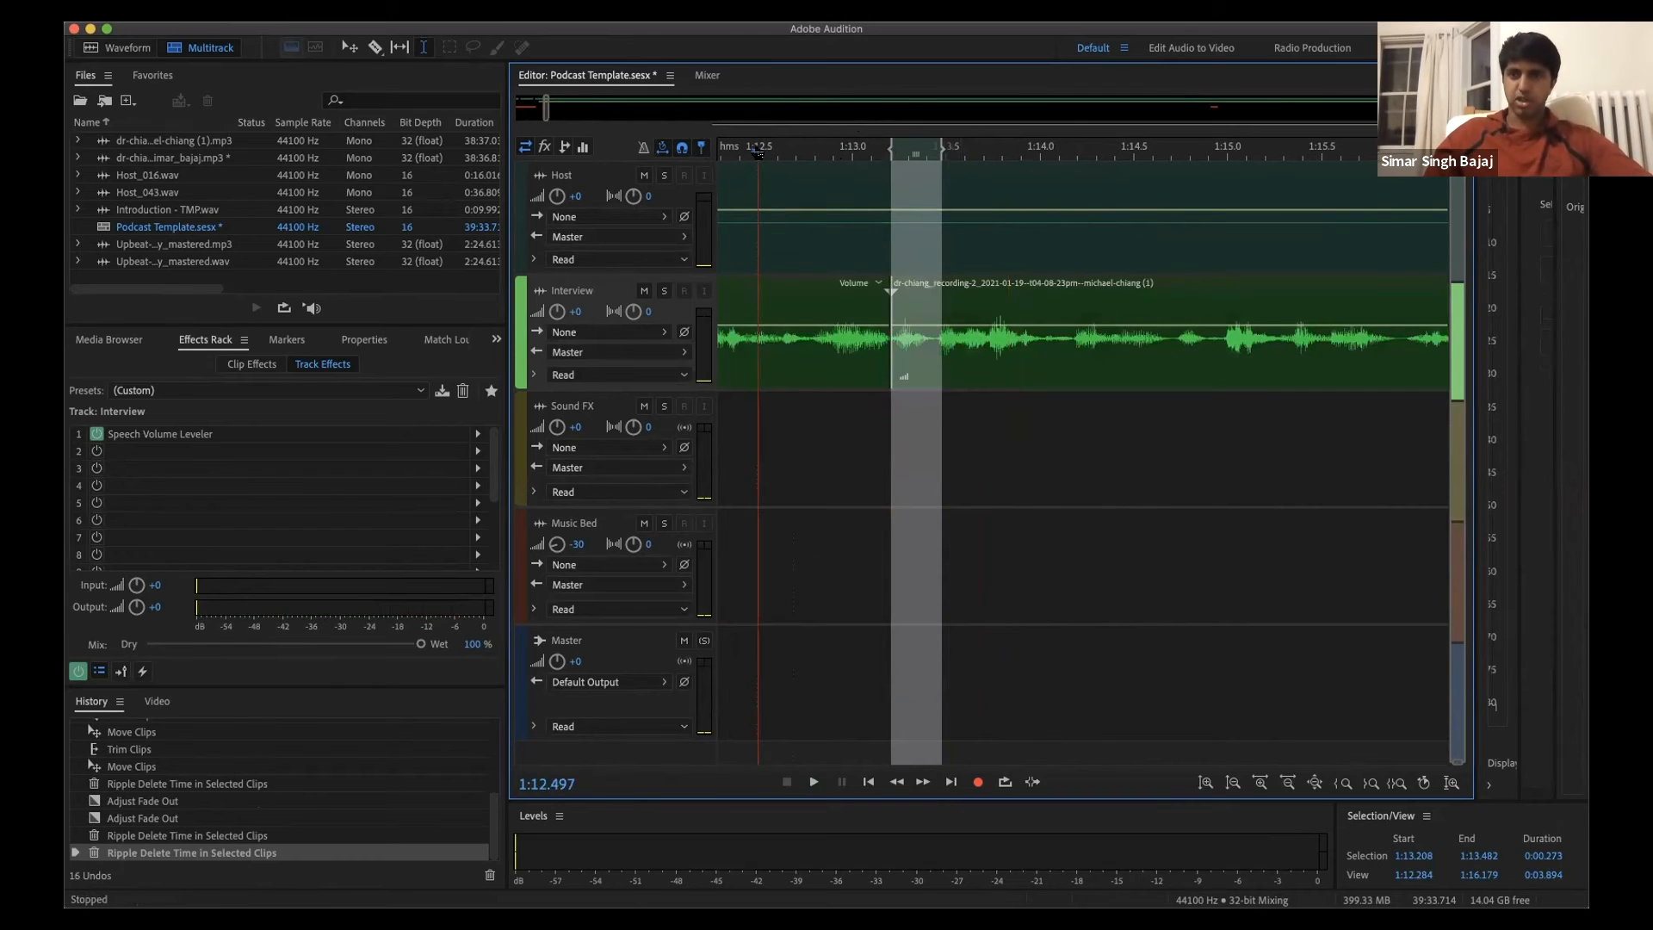
key(space)
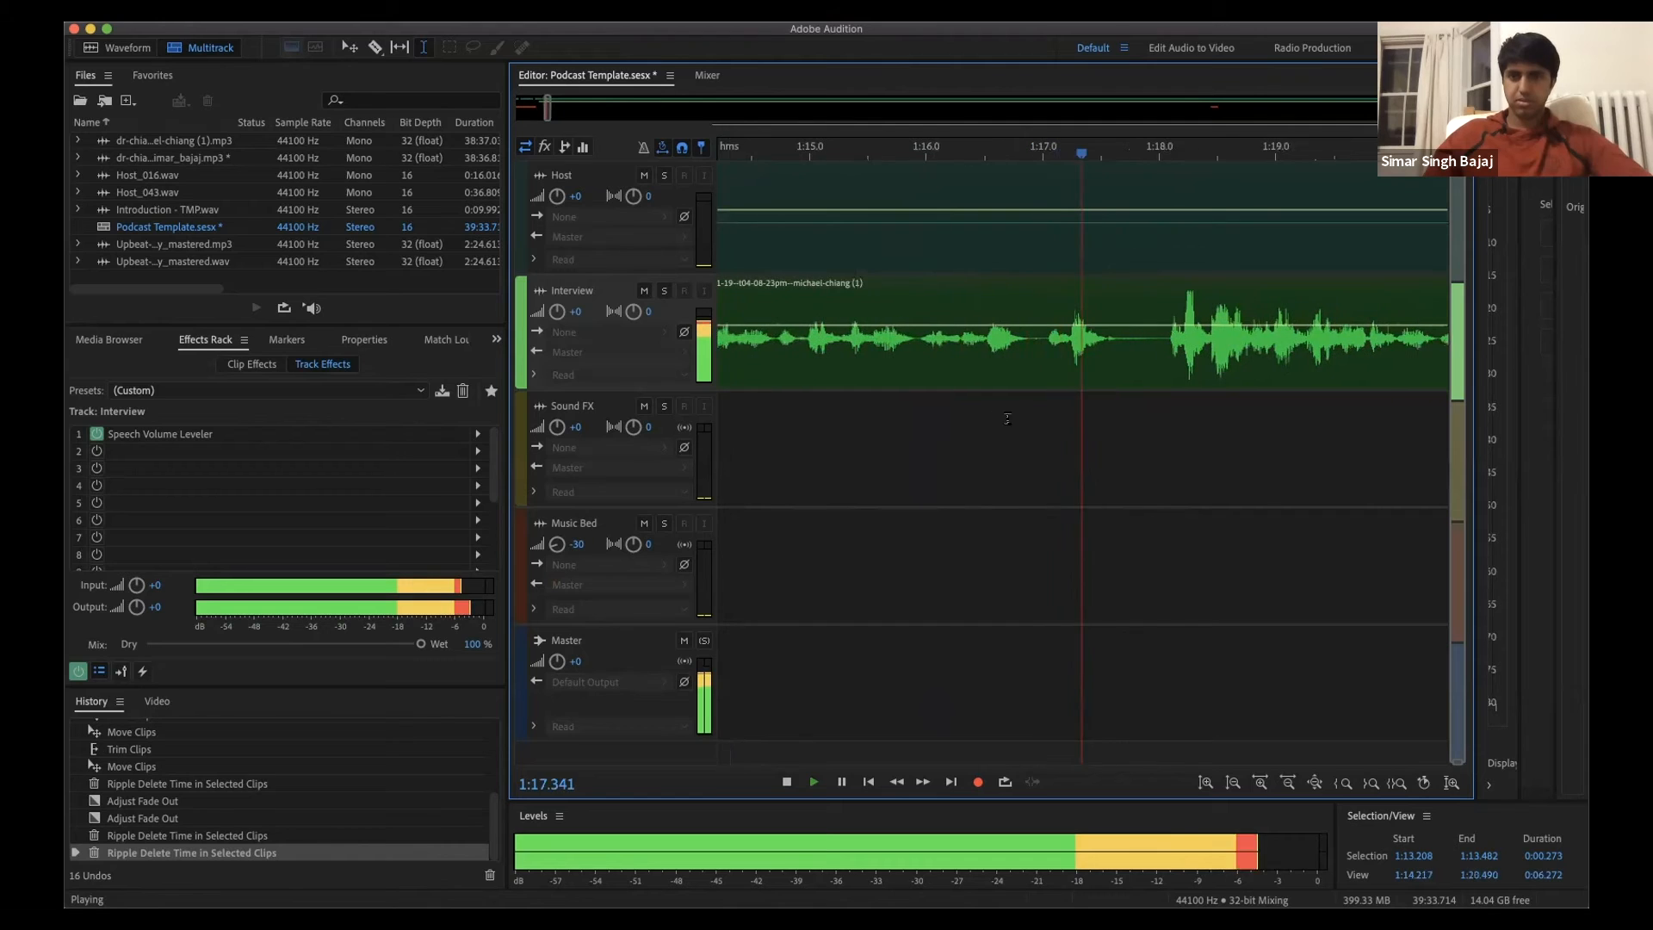
key(space)
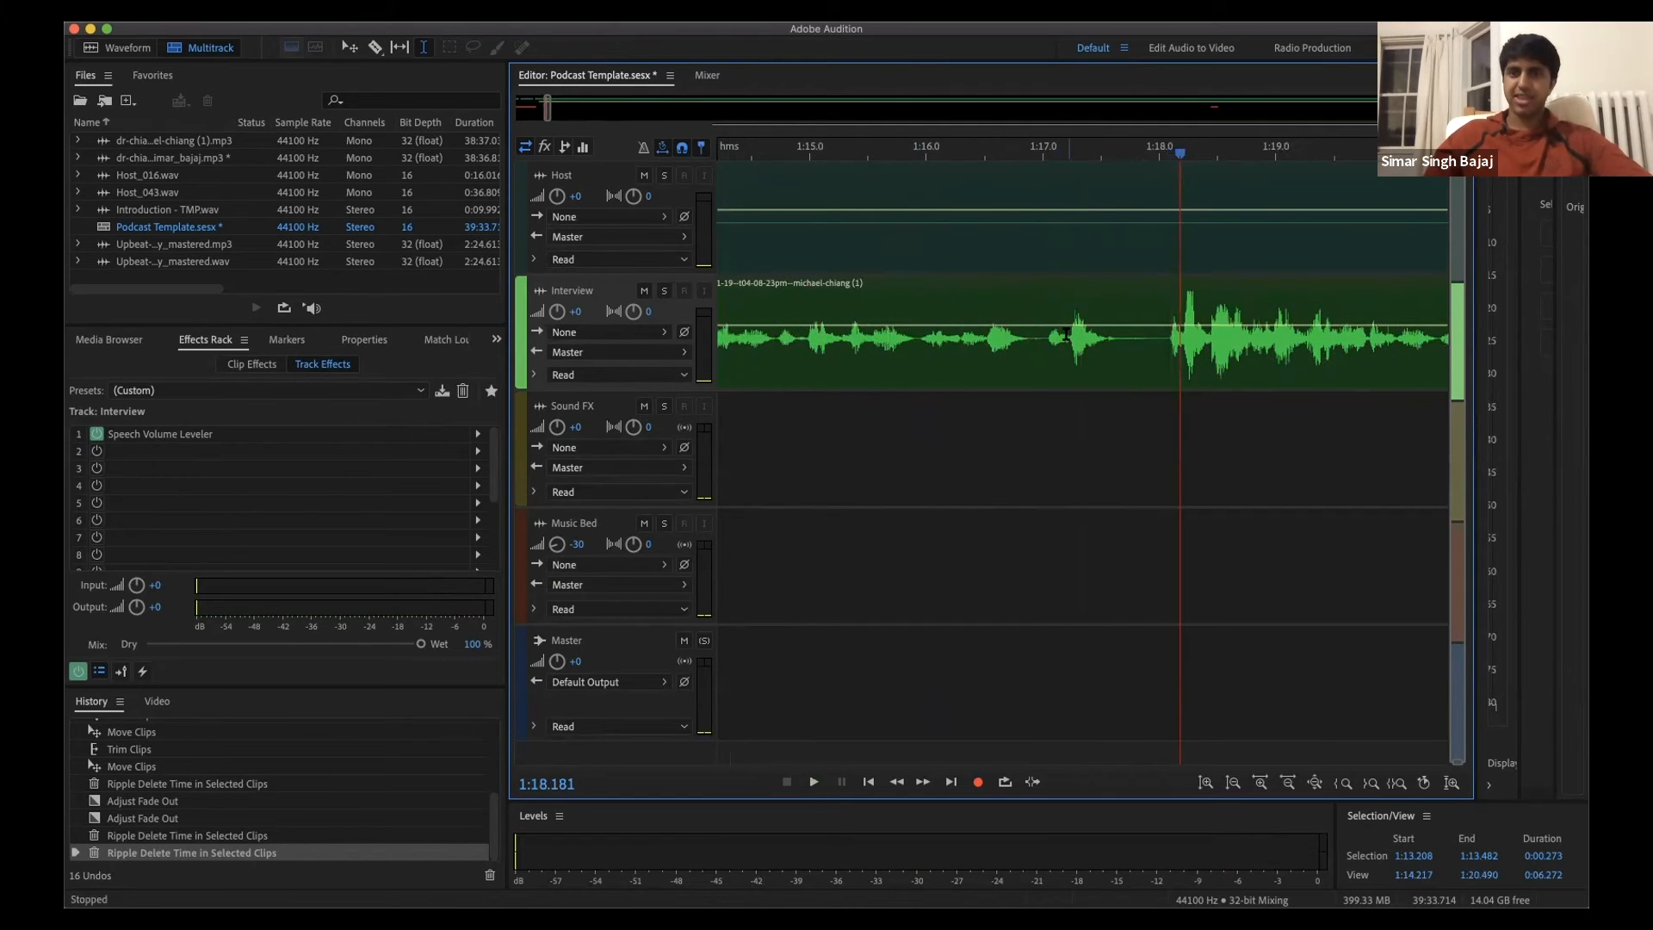
Step: Ripple delete the guest's filler sound and pause from 1:17.233 to 1:18.000 after auditioning the selection
drag(1069, 338, 1159, 342)
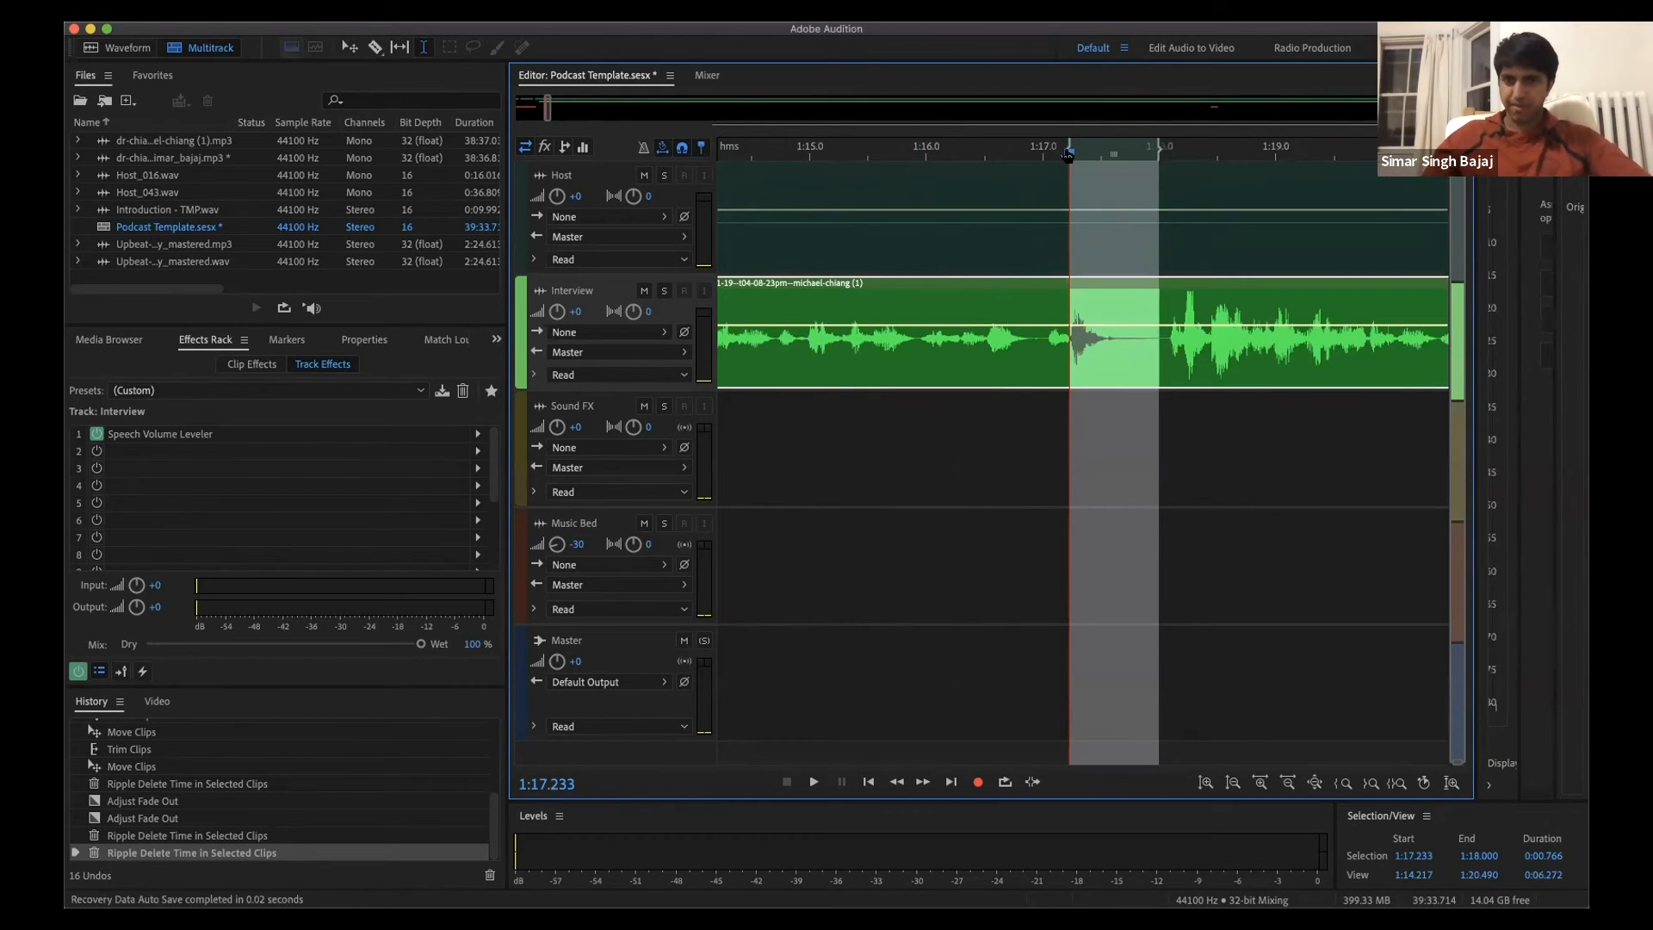
key(space)
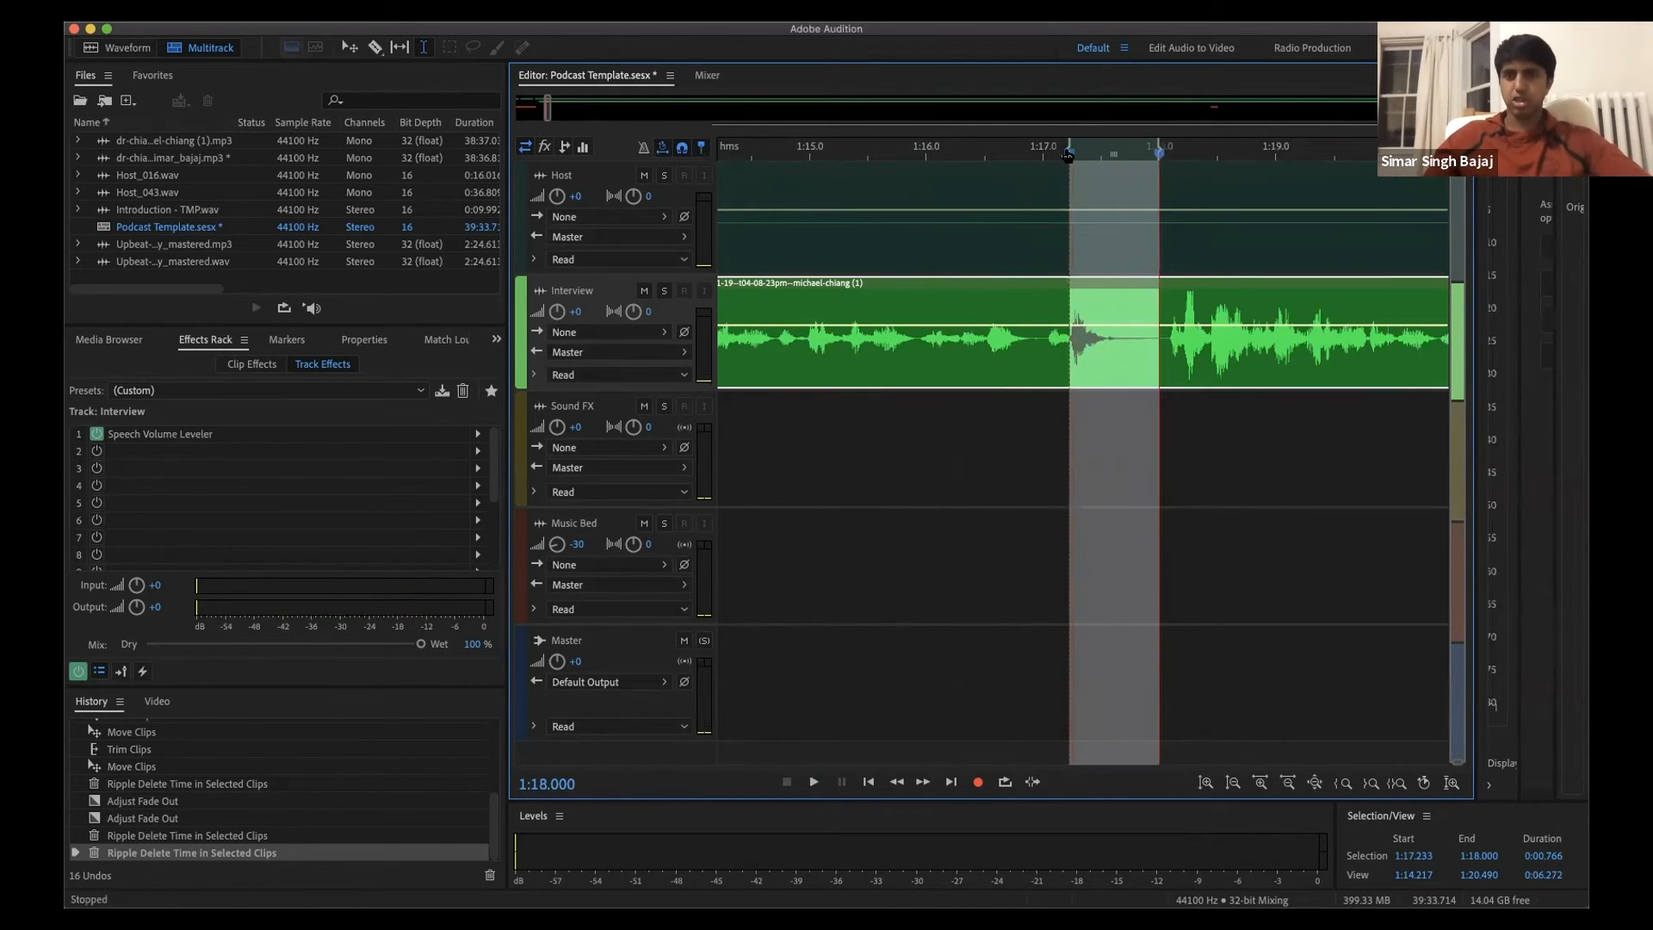
key(shift+BackSpace)
Step: Play across the cut at 1:17.233 and give the guest's clip before it a fade-out of about 0.5 seconds
click(924, 153)
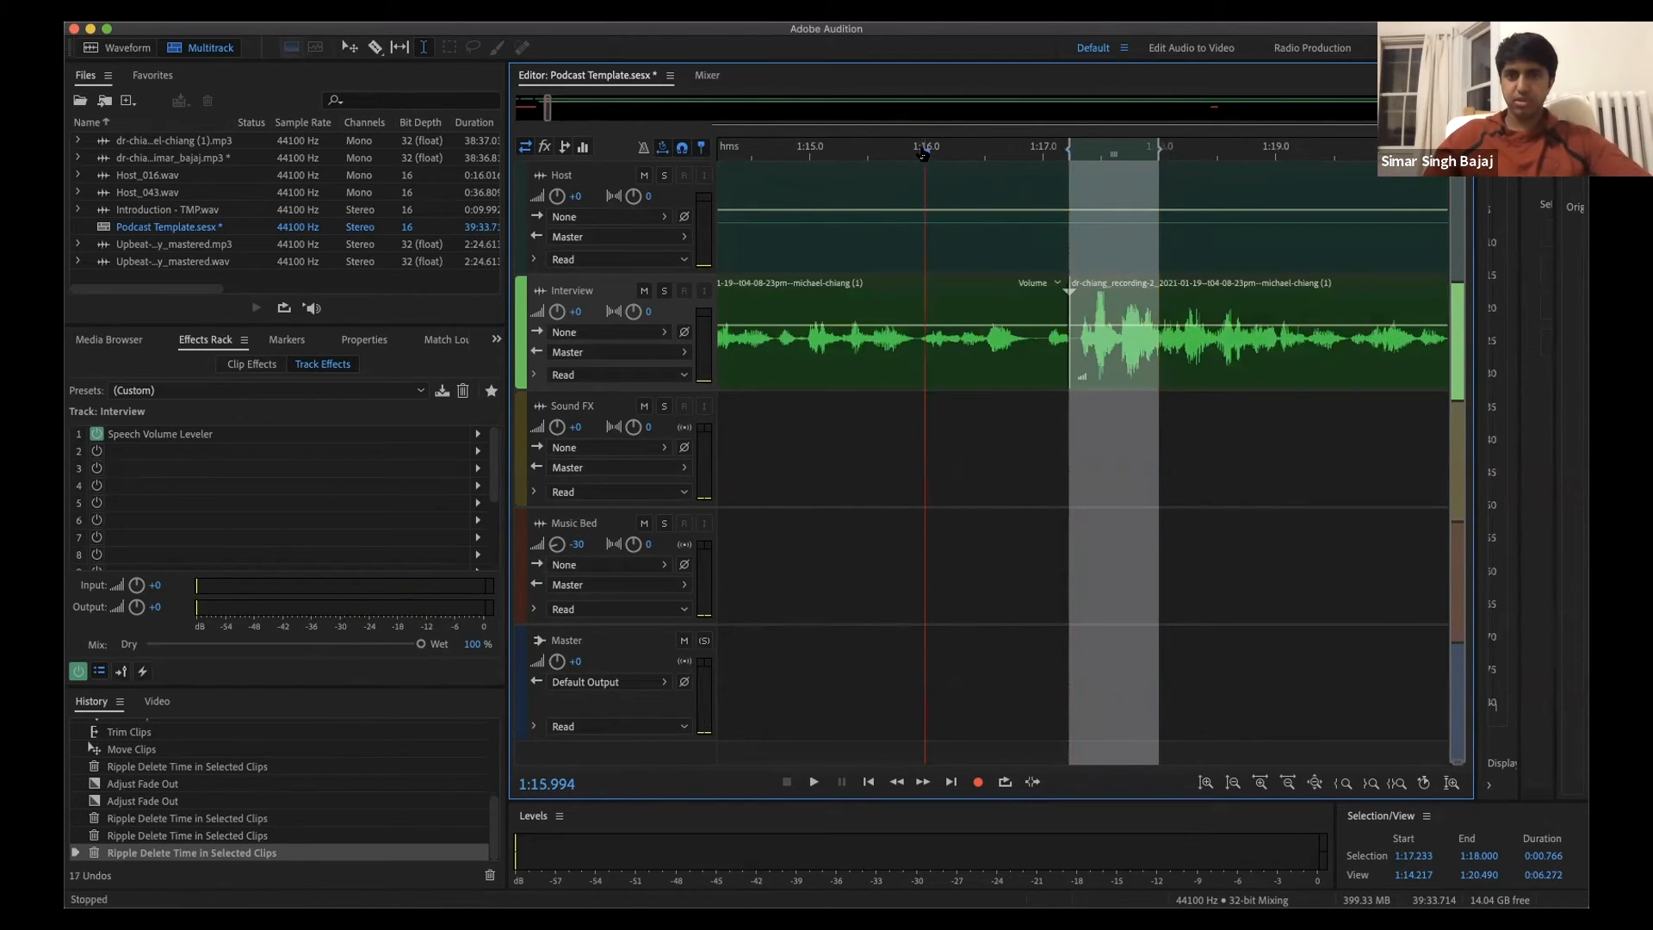
key(space)
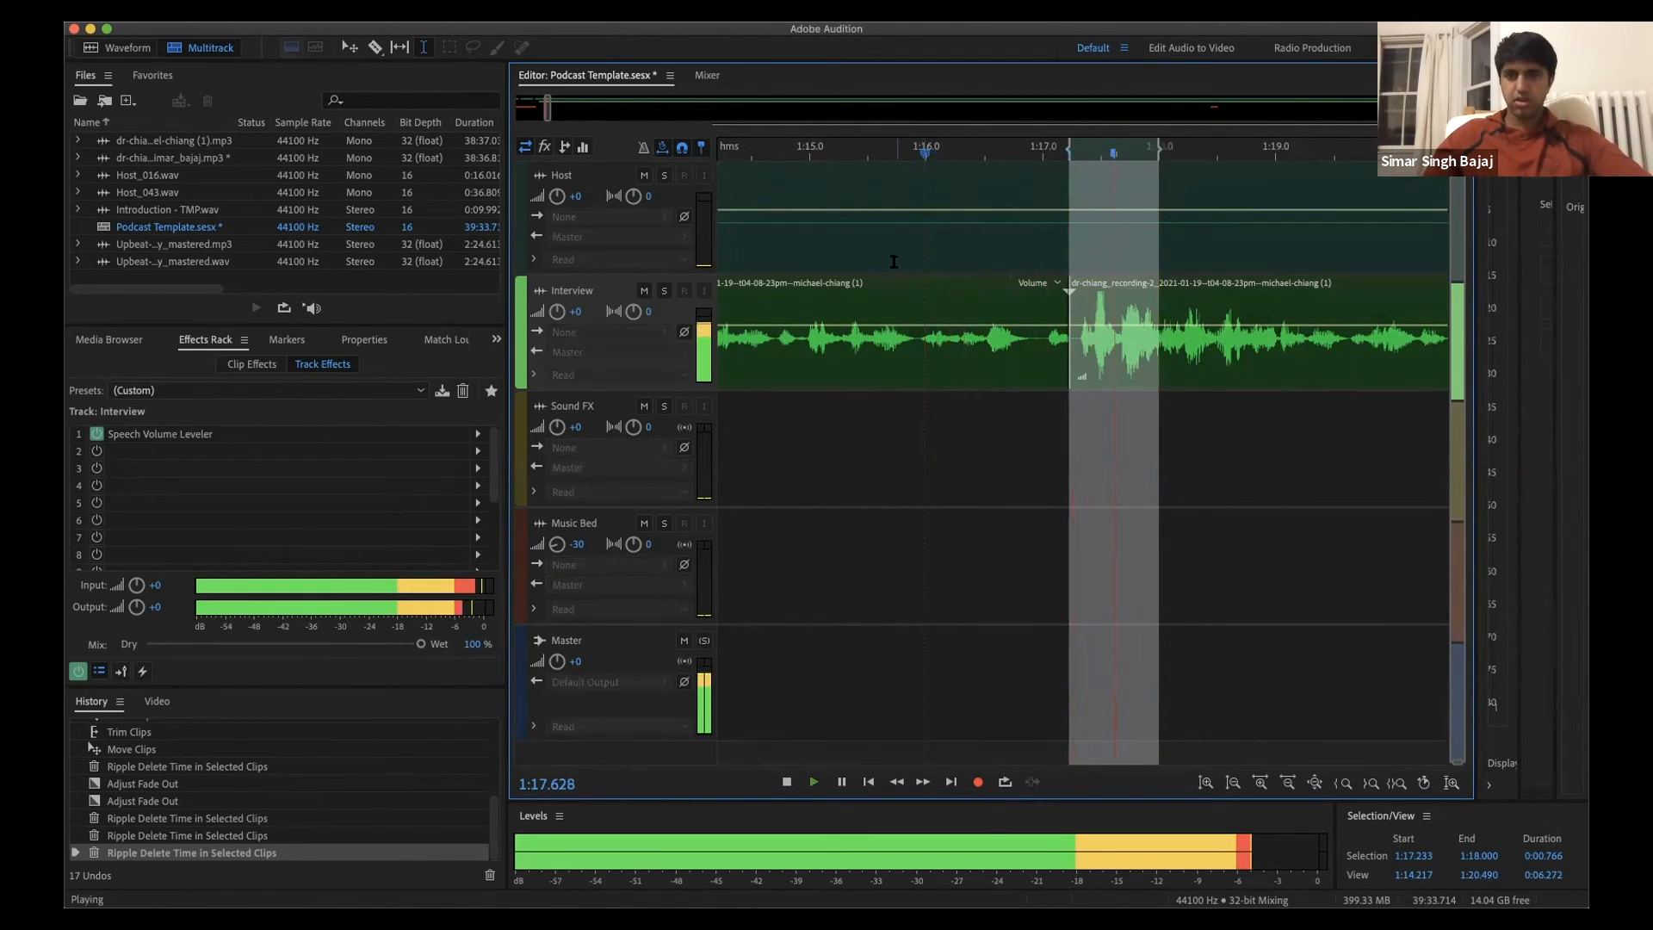
key(space)
click(1029, 297)
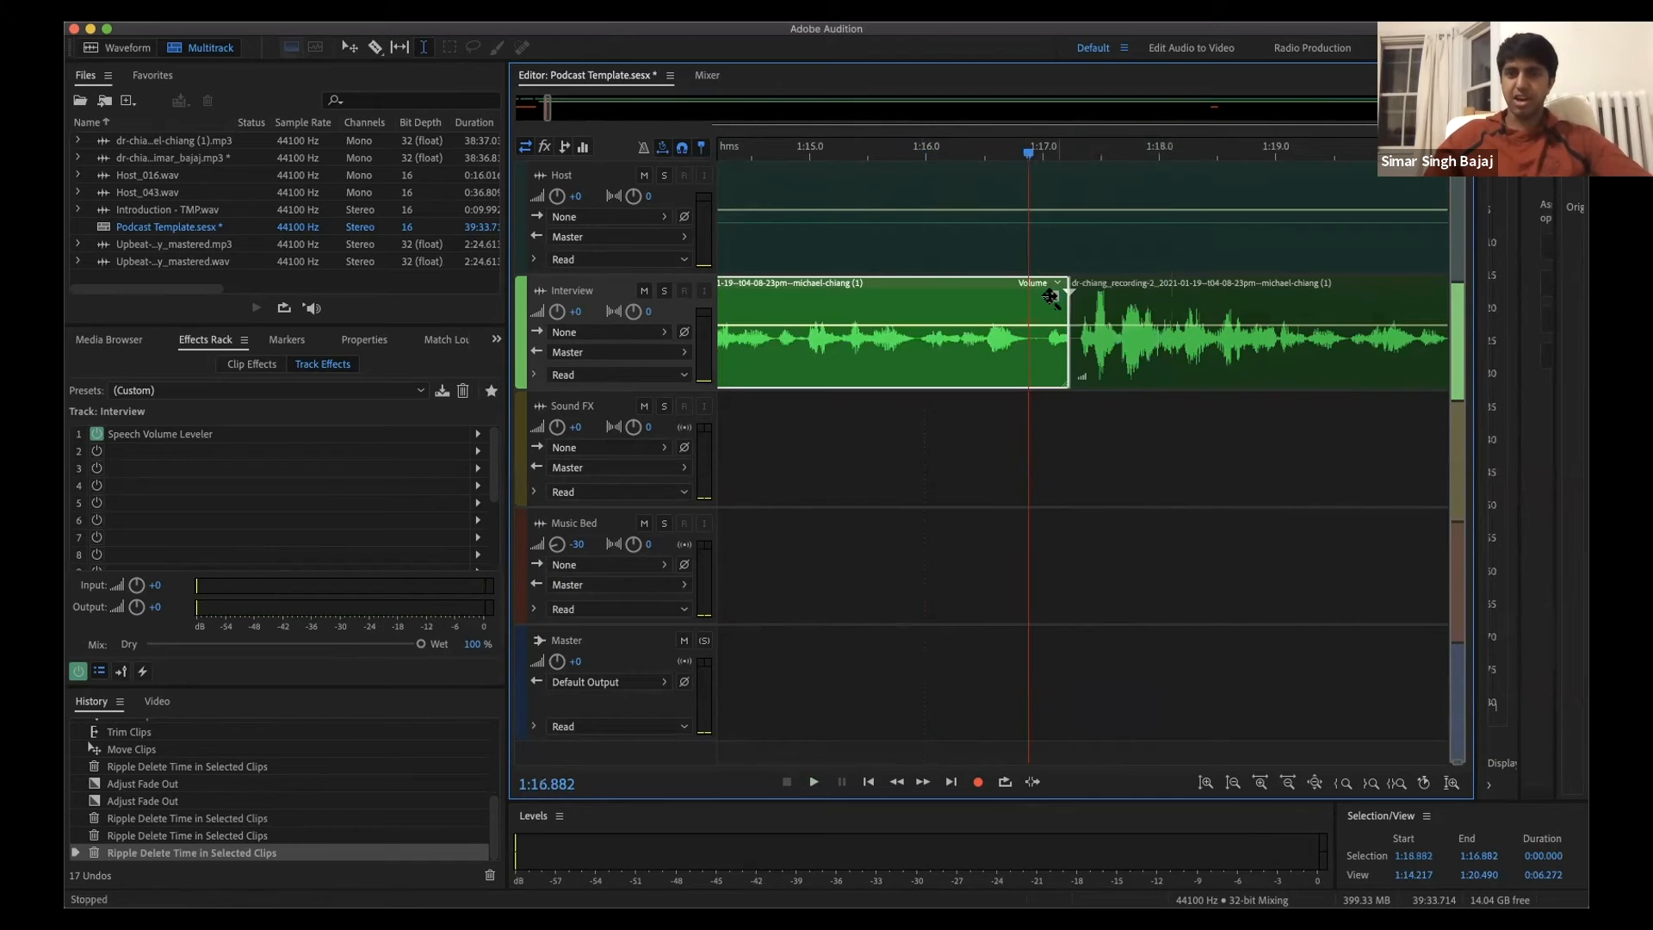
mouse_move(1053, 295)
mouse_down()
mouse_move(967, 293)
mouse_move(993, 295)
mouse_up()
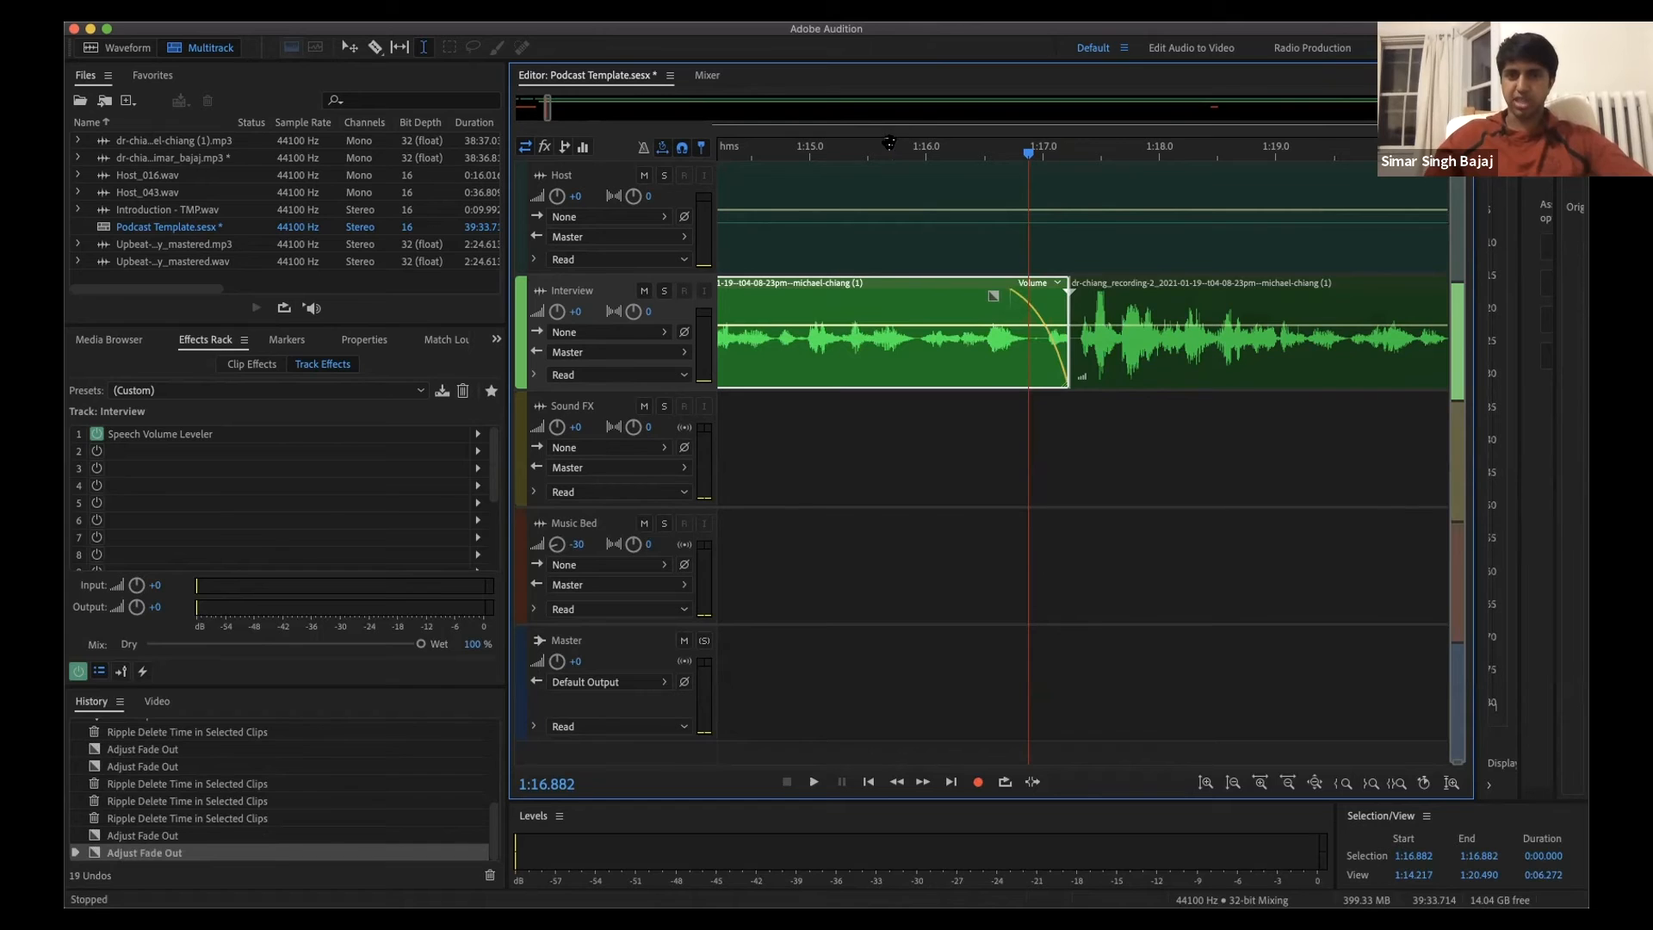
Step: Play the guest's audio from about 1:15.8 to 1:22.2, checking the faded cut and listening onward
click(896, 155)
key(space)
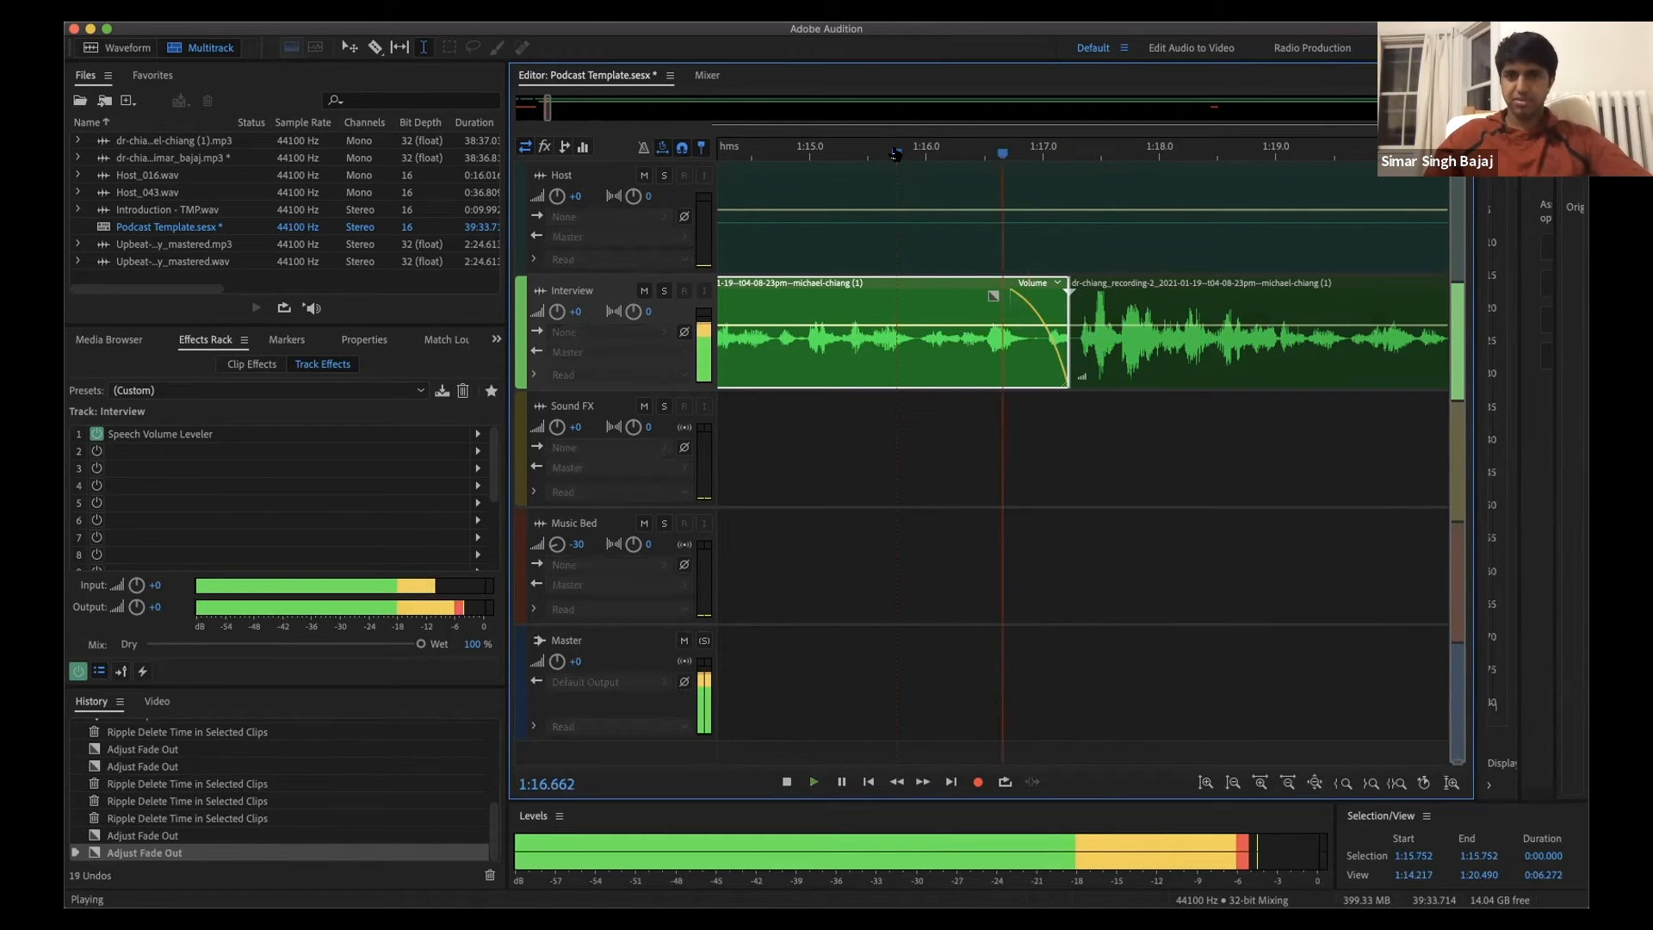
scroll(916, 250, down, 2)
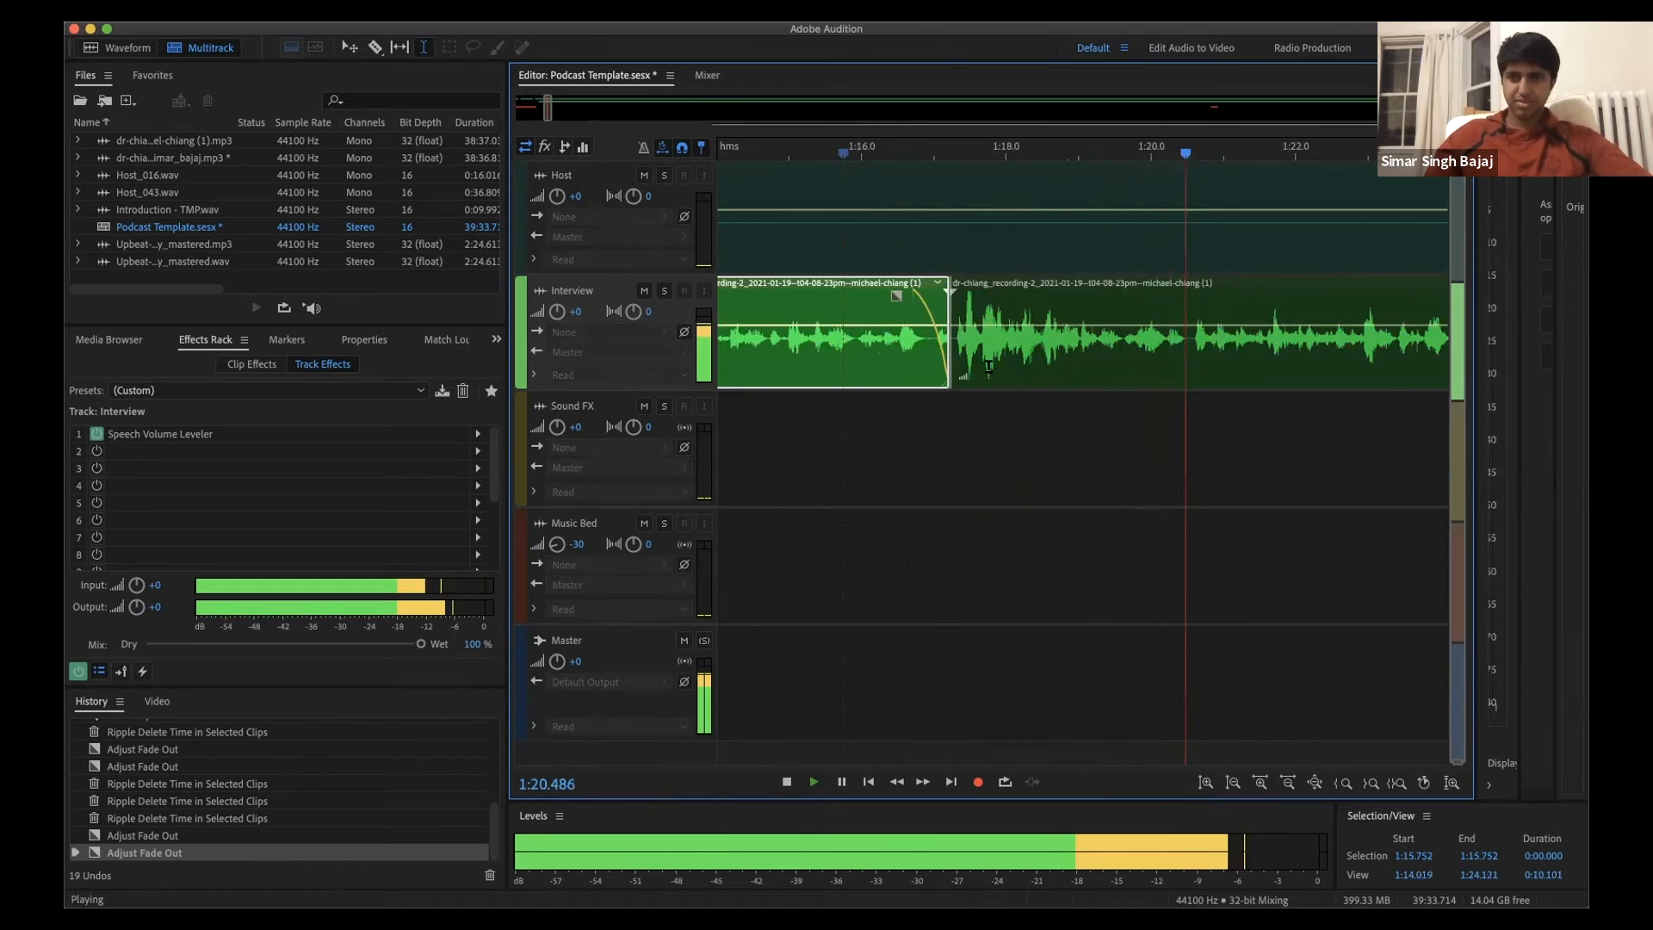
key(space)
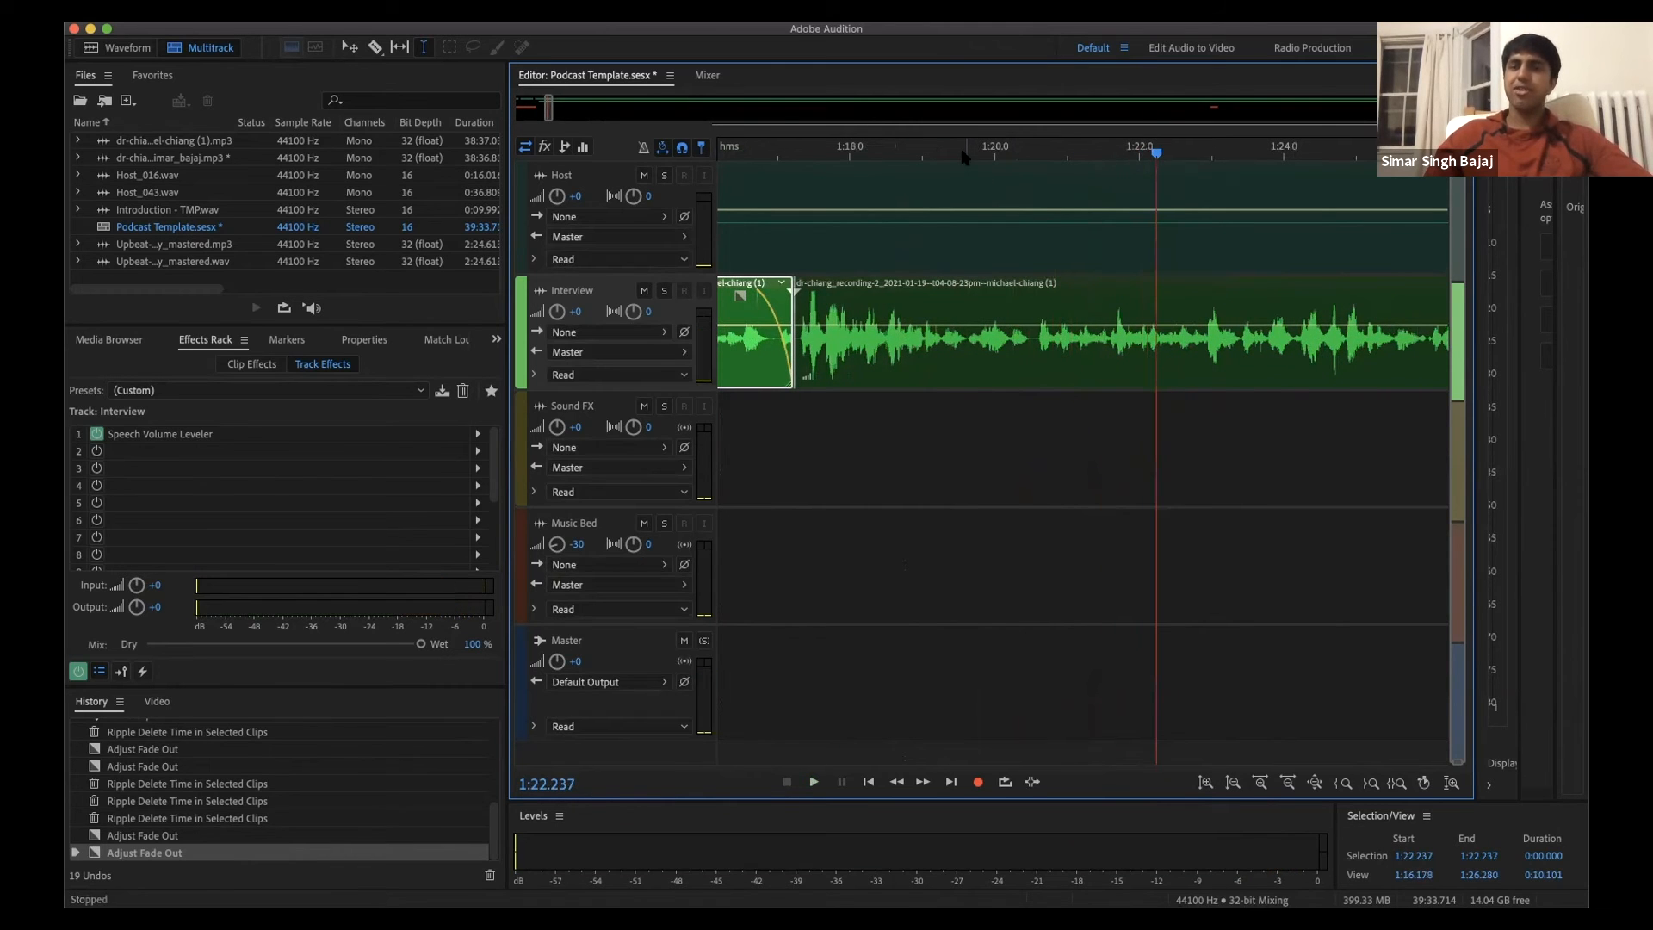
Step: Replay the guest's audio from about 1:19.5 to 1:21.4 to locate the hesitation
click(960, 154)
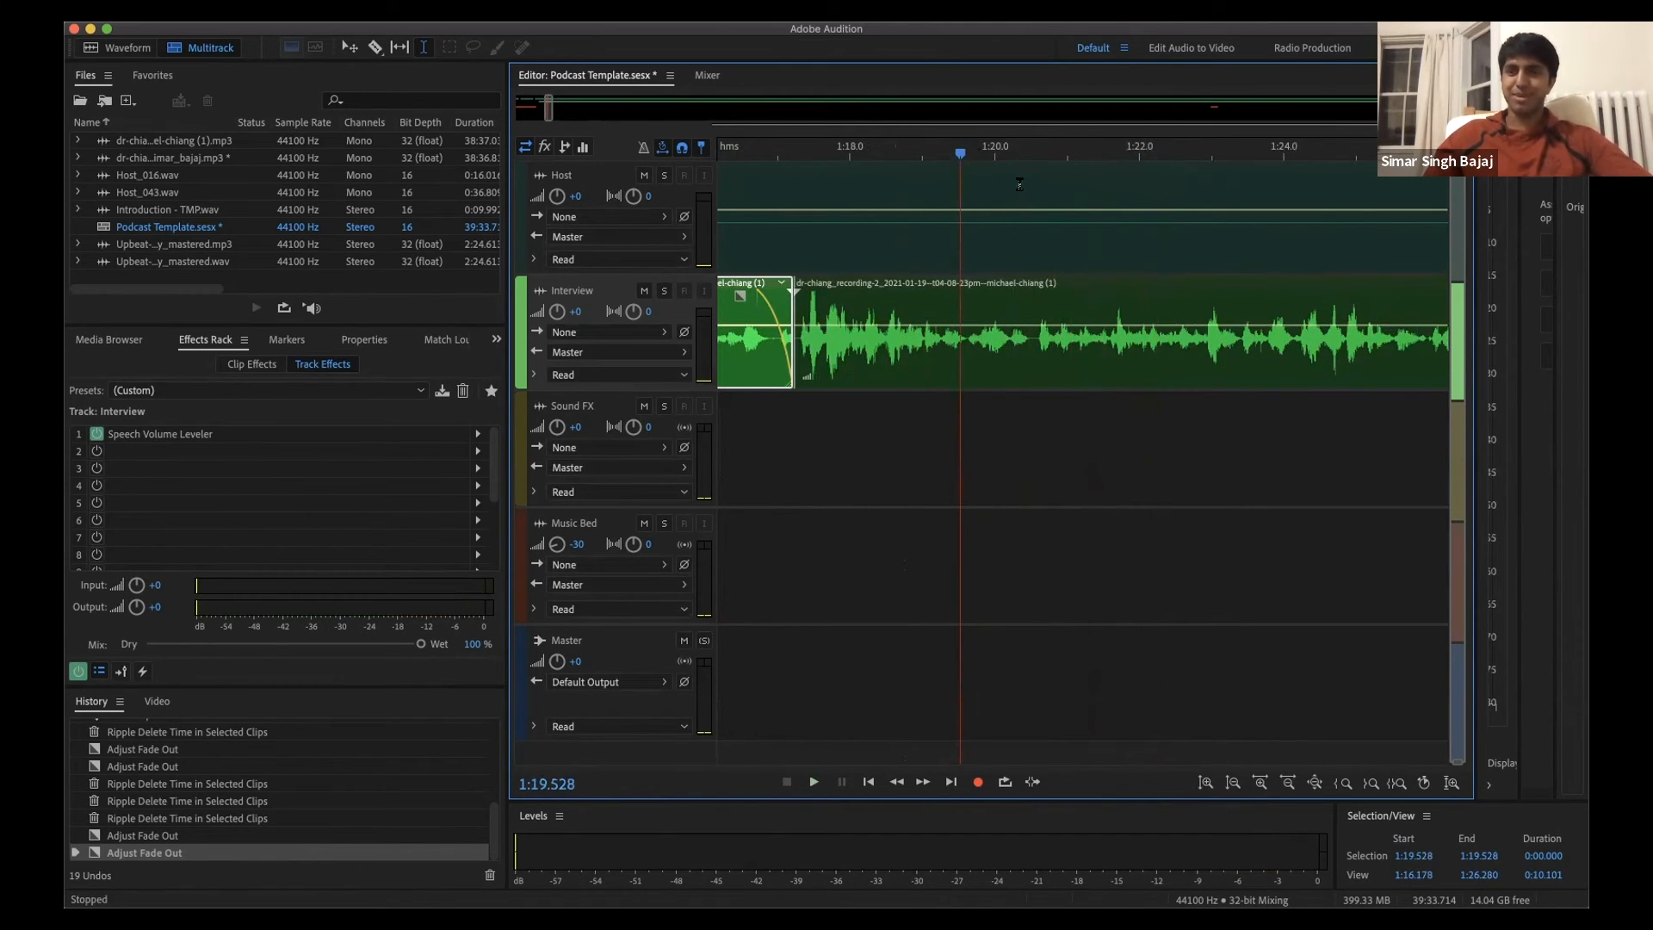
scroll(1019, 184, up, 4)
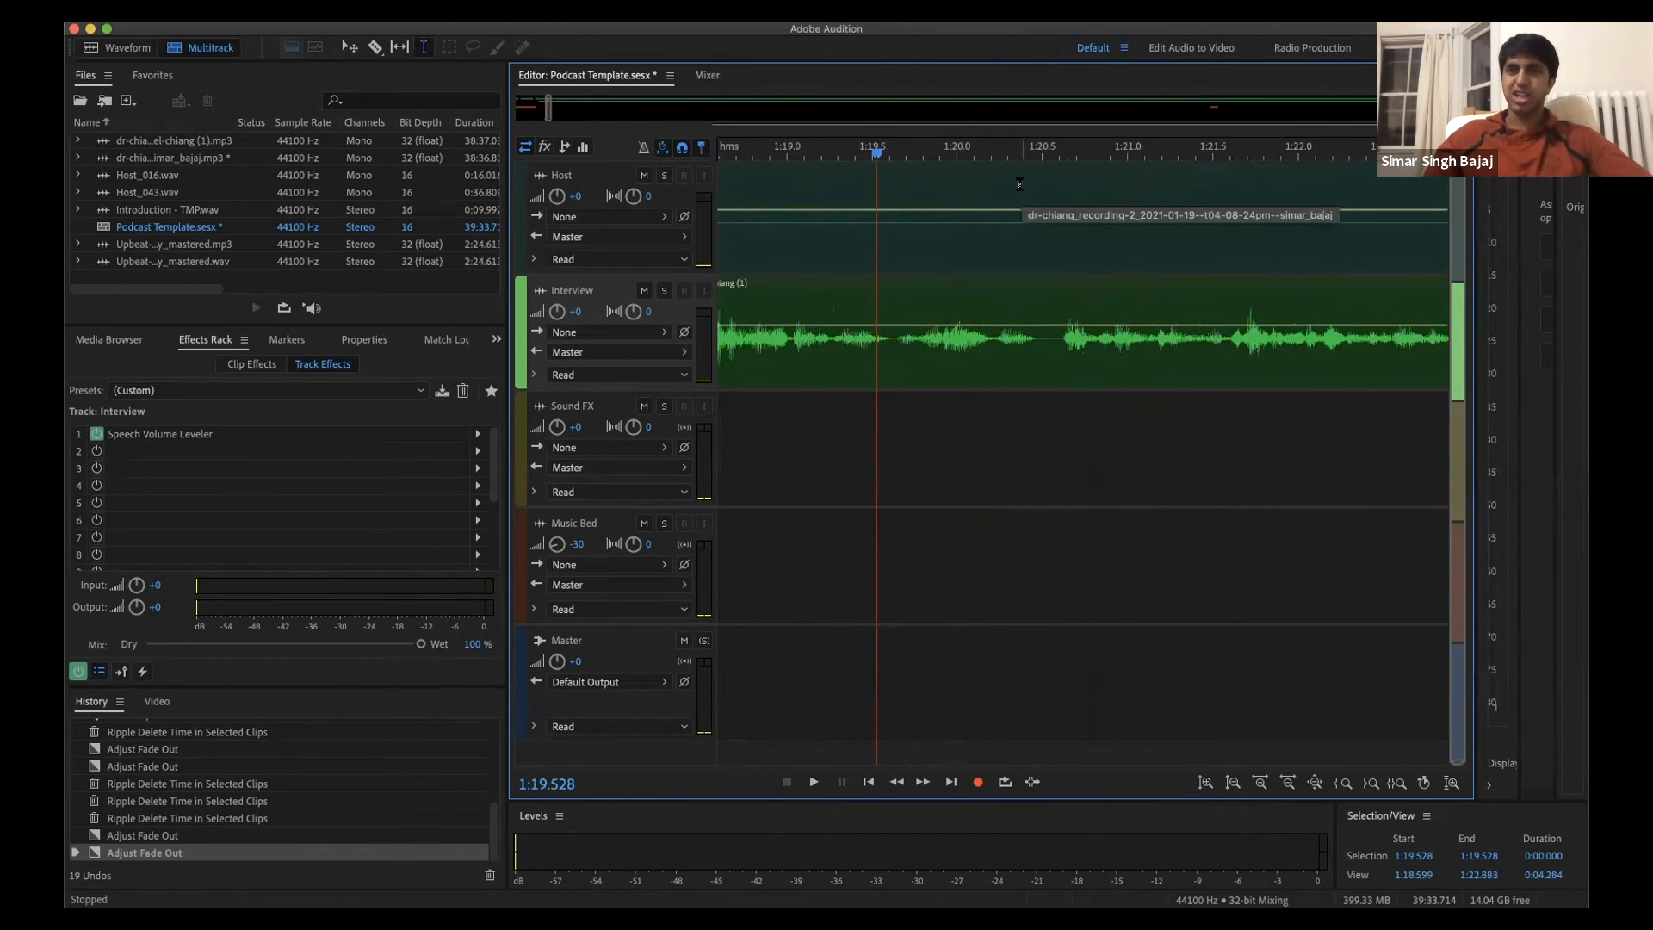
scroll(1019, 183, down, 4)
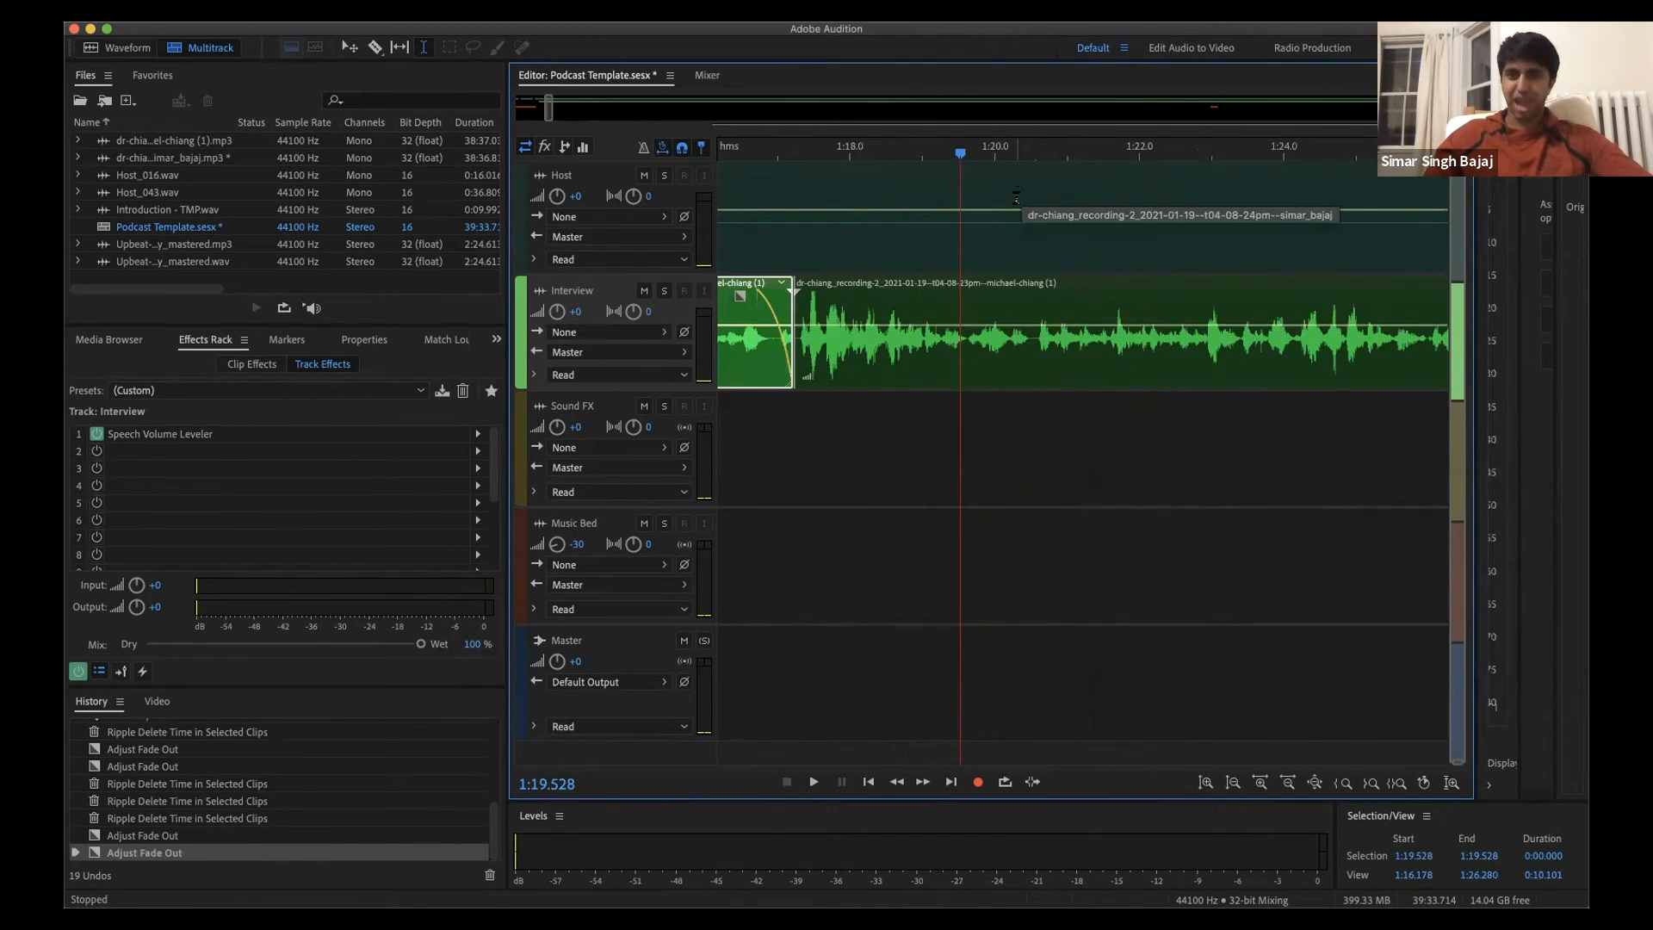
key(space)
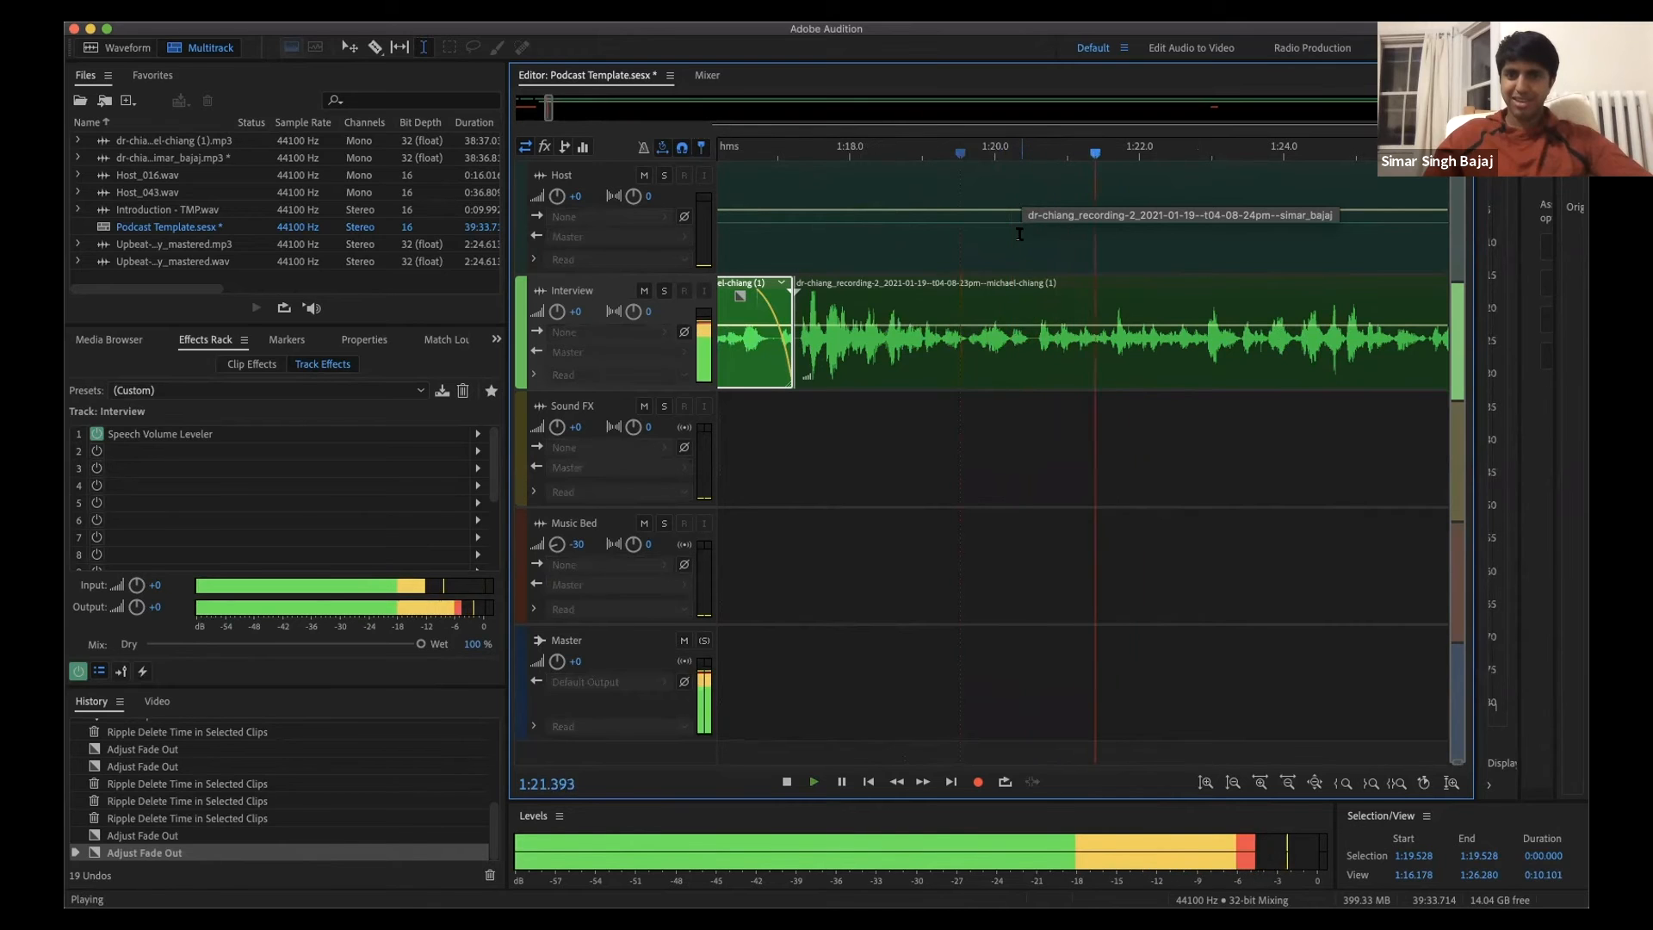
key(space)
Step: Ripple delete the guest's hesitation from 1:20.217 to 1:20.507 in the Interview track
drag(1013, 338, 1031, 340)
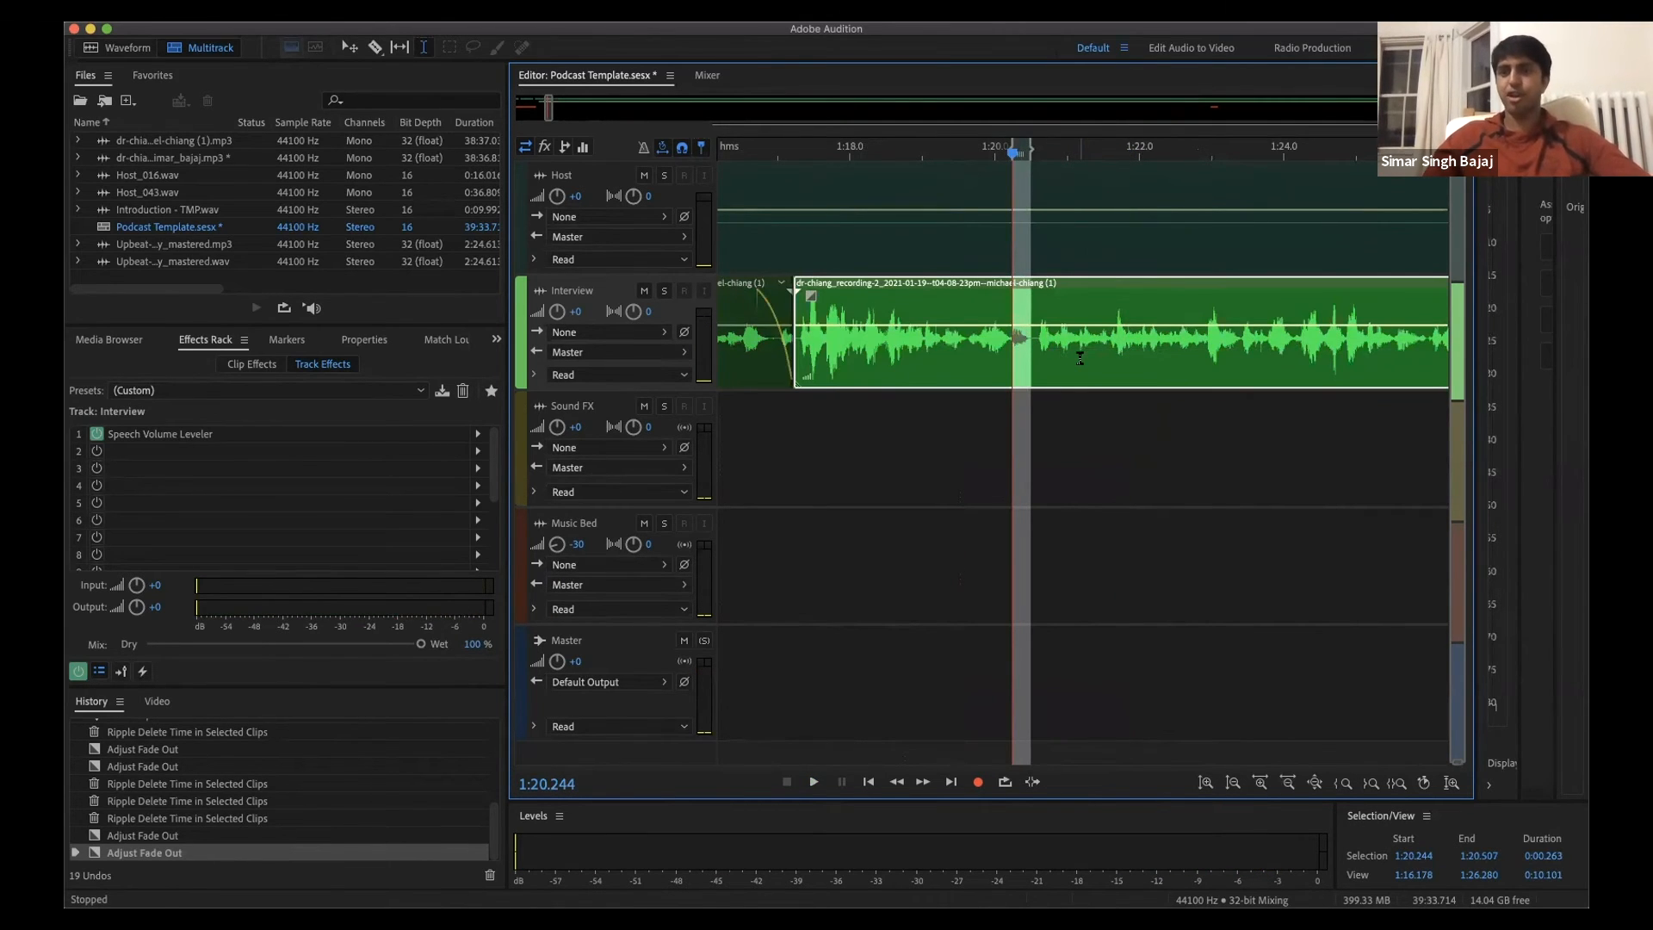
scroll(983, 341, up, 3)
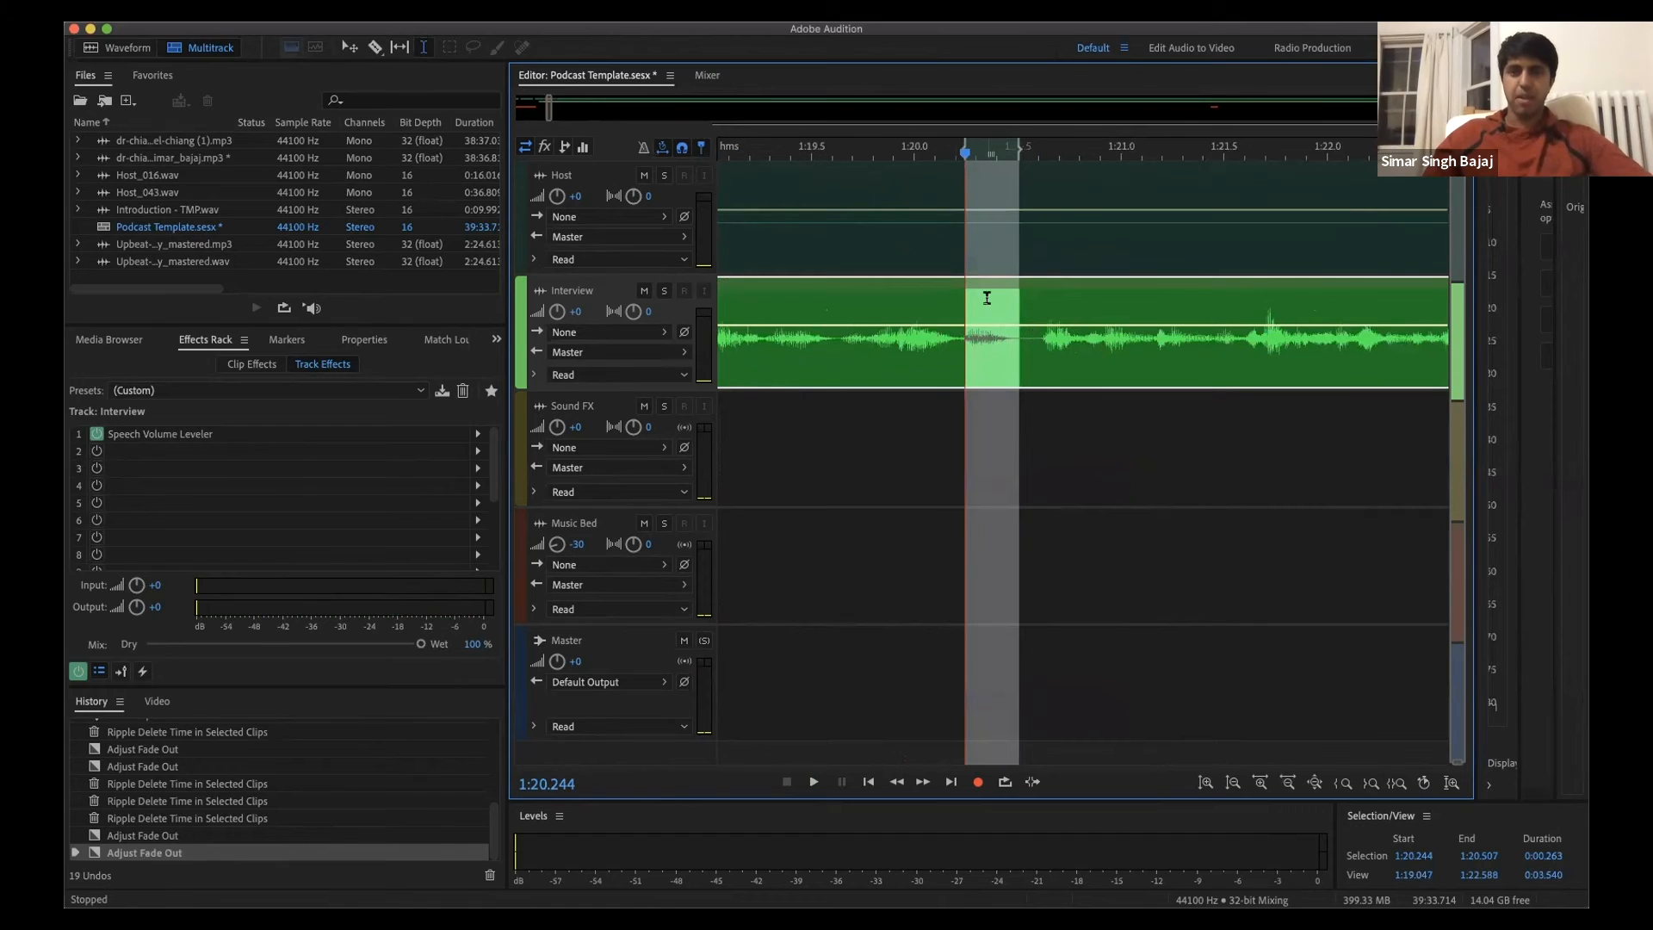
drag(965, 153, 959, 153)
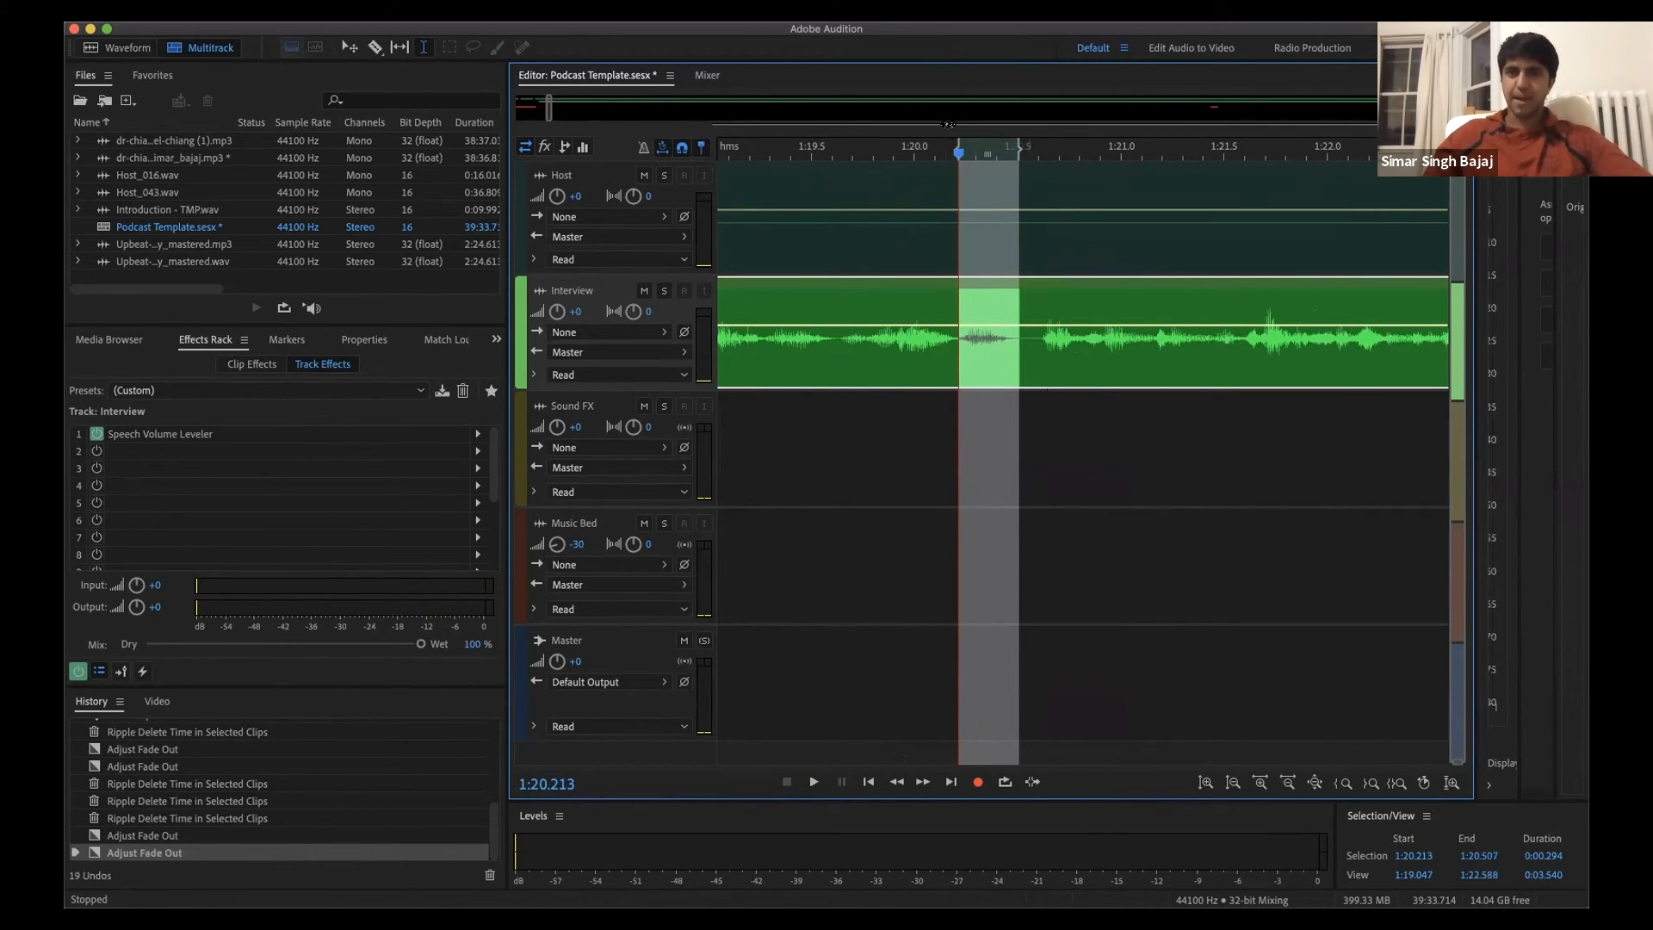
drag(956, 143, 957, 143)
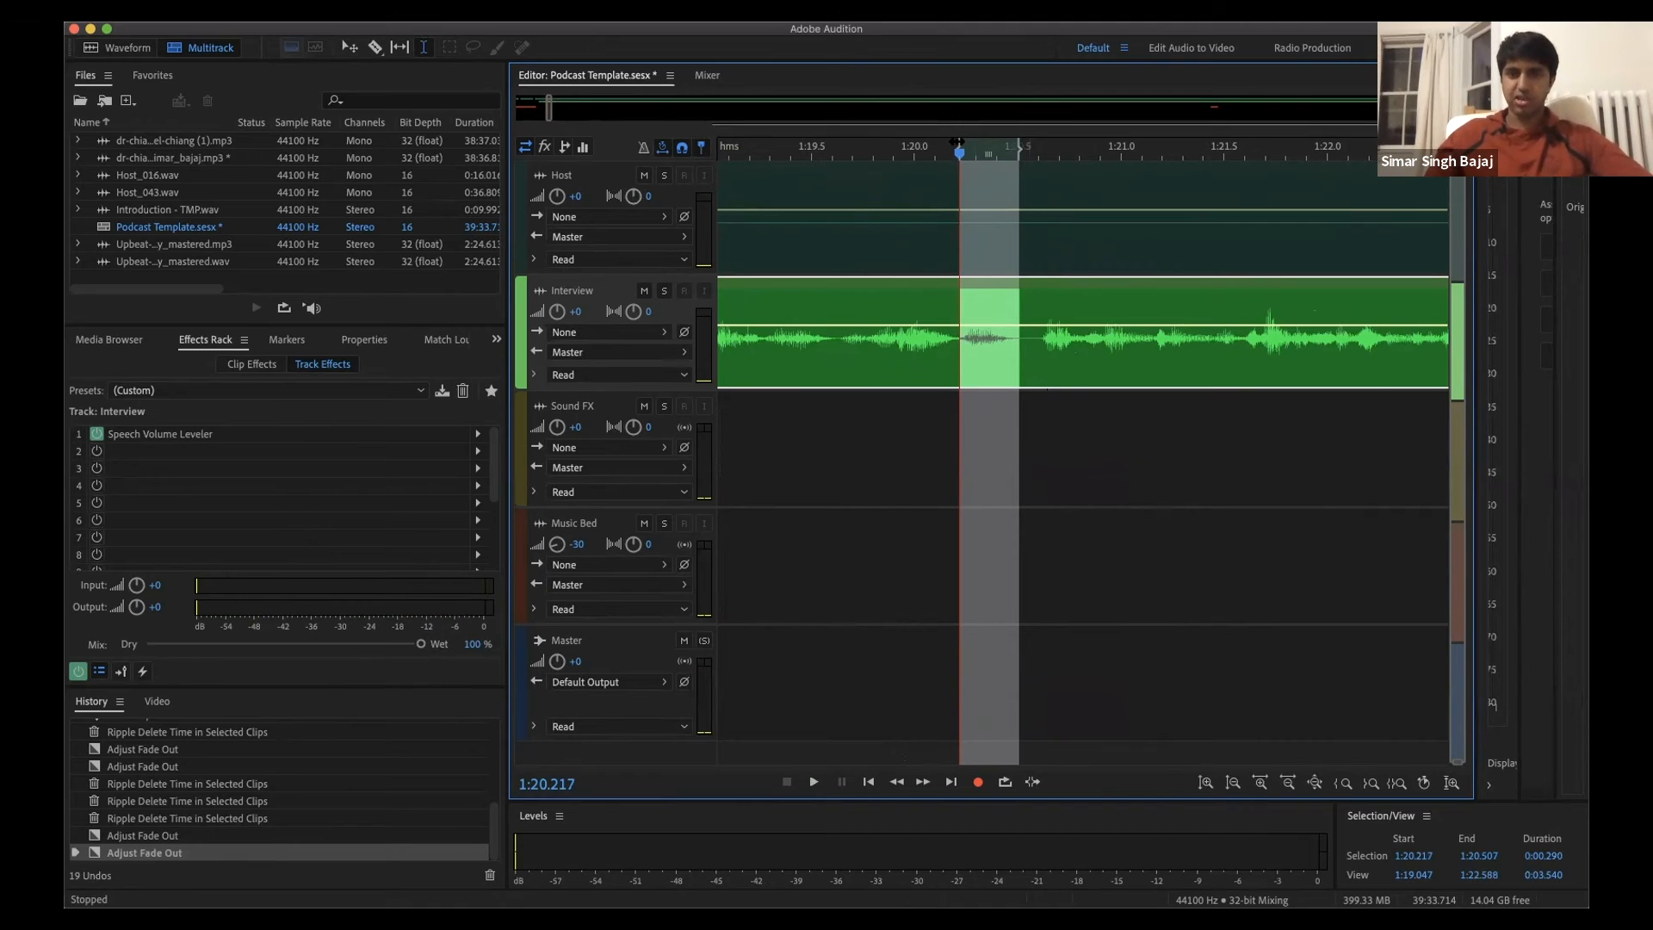
key(shift+BackSpace)
Step: Play the guest's audio from about 1:18.3 to 1:29.0, checking the new cut and listening for further hesitations
scroll(953, 296, down, 1)
scroll(953, 297, down, 1)
key(space)
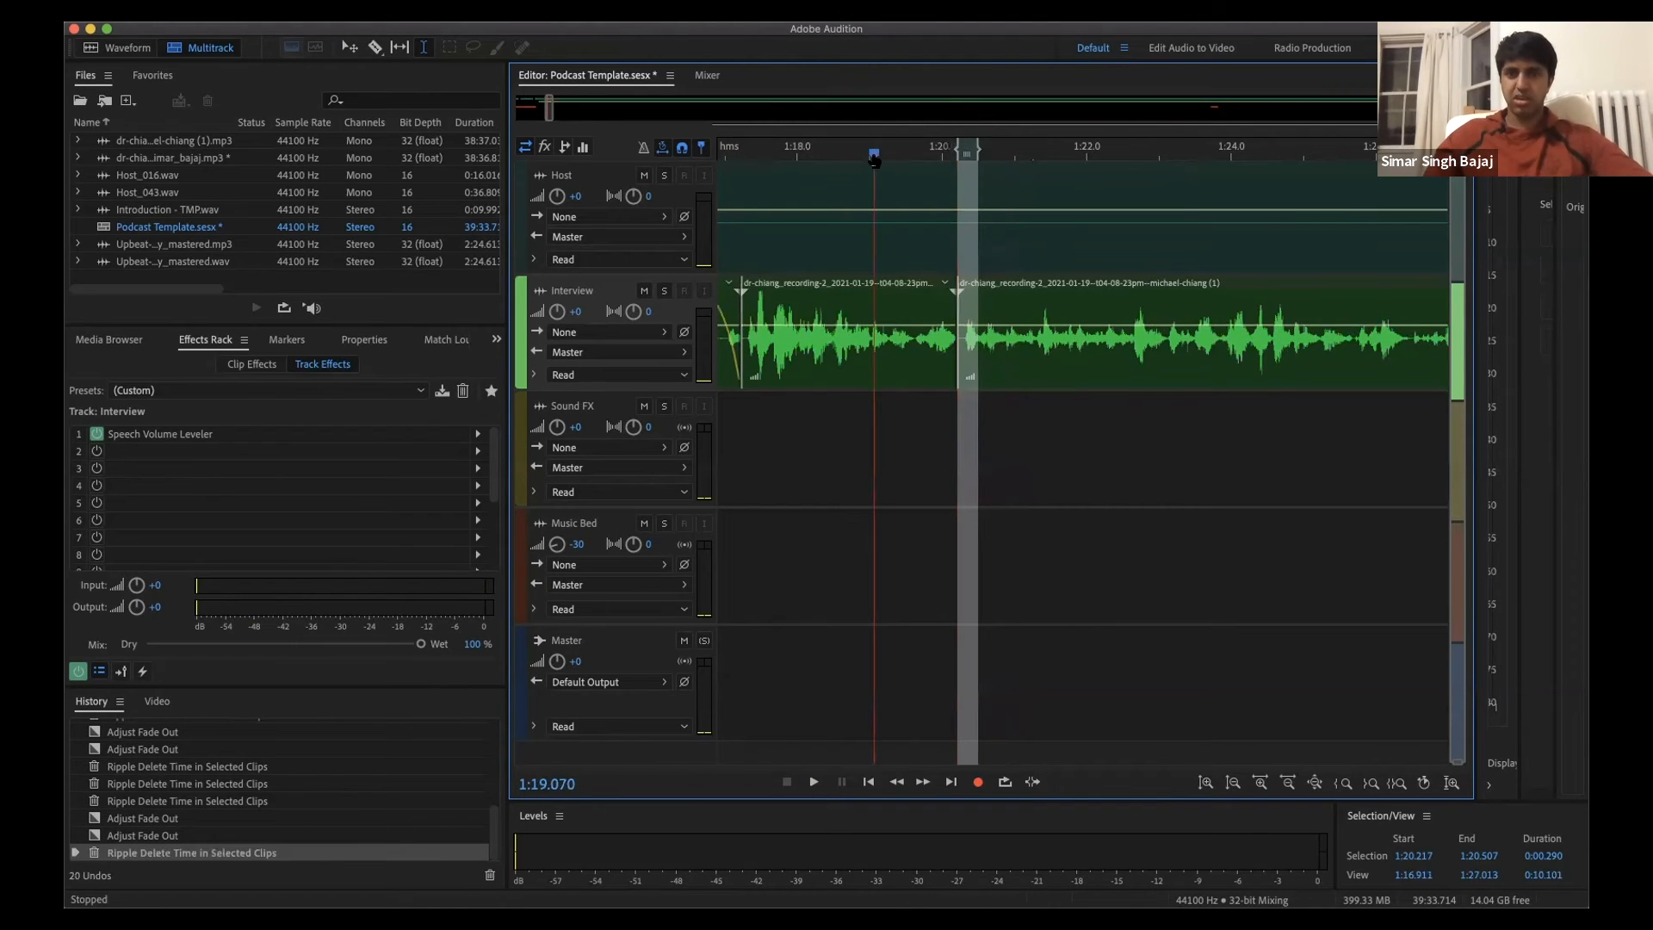
click(821, 496)
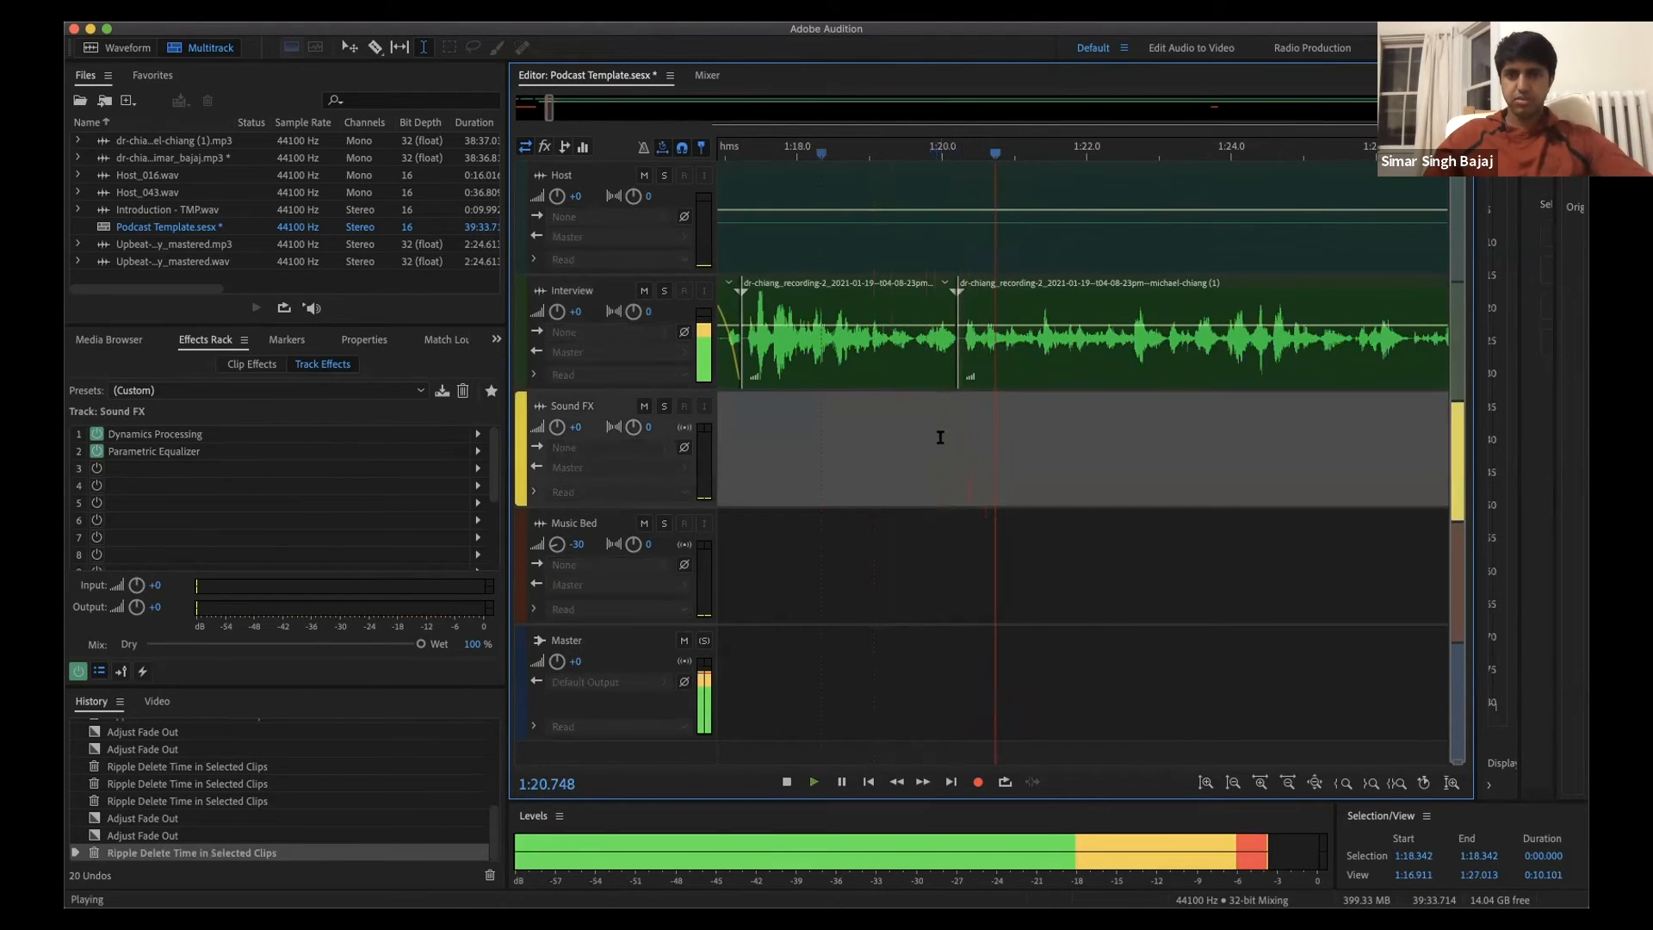
scroll(990, 413, down, 1)
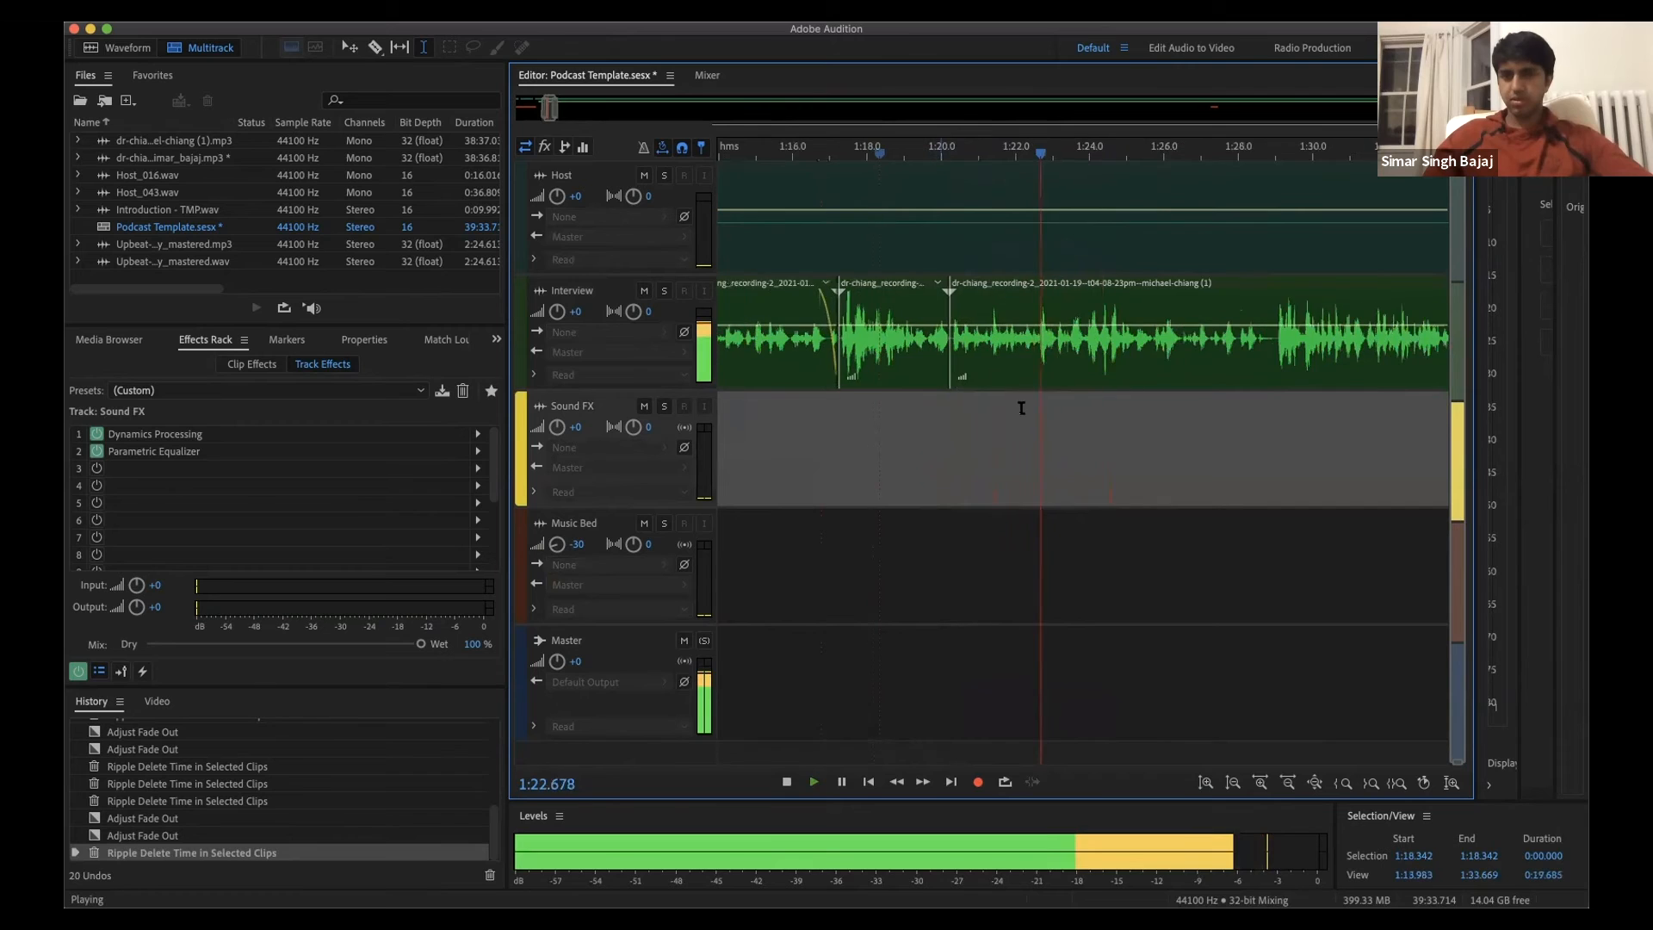
scroll(1084, 384, down, 1)
scroll(1083, 385, right, 1)
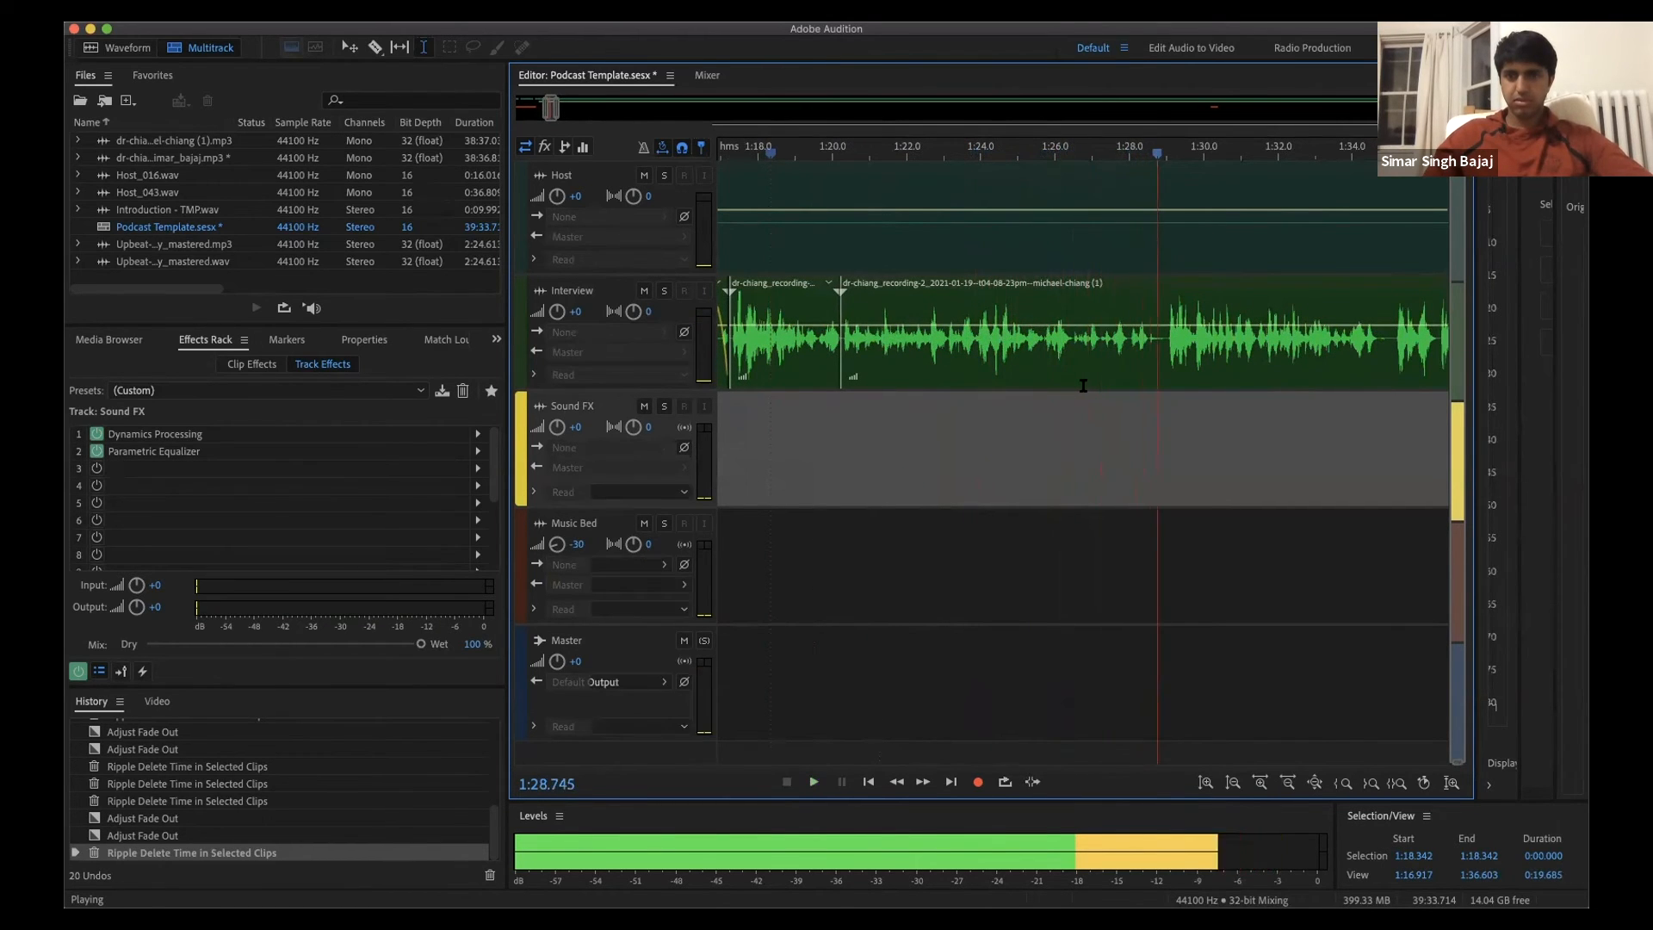
click(1161, 356)
key(space)
Step: Ripple delete the guest's filler sound and pause from 1:28.242 to 1:28.921 after previewing it
scroll(1136, 344, up, 3)
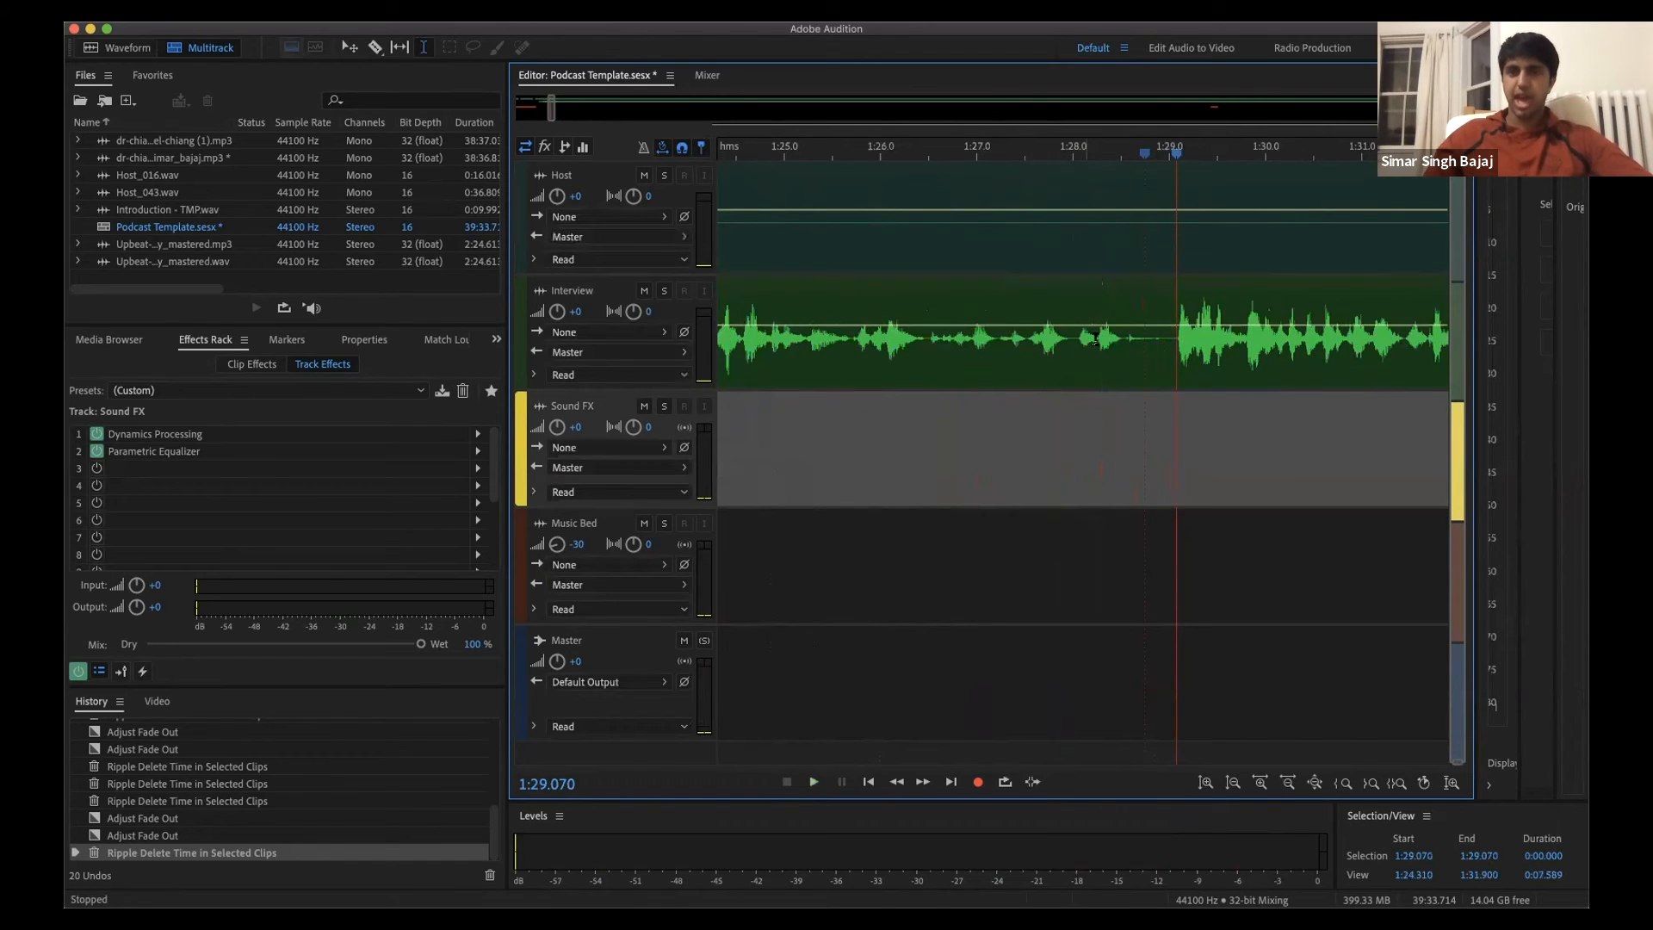
click(1094, 338)
key(space)
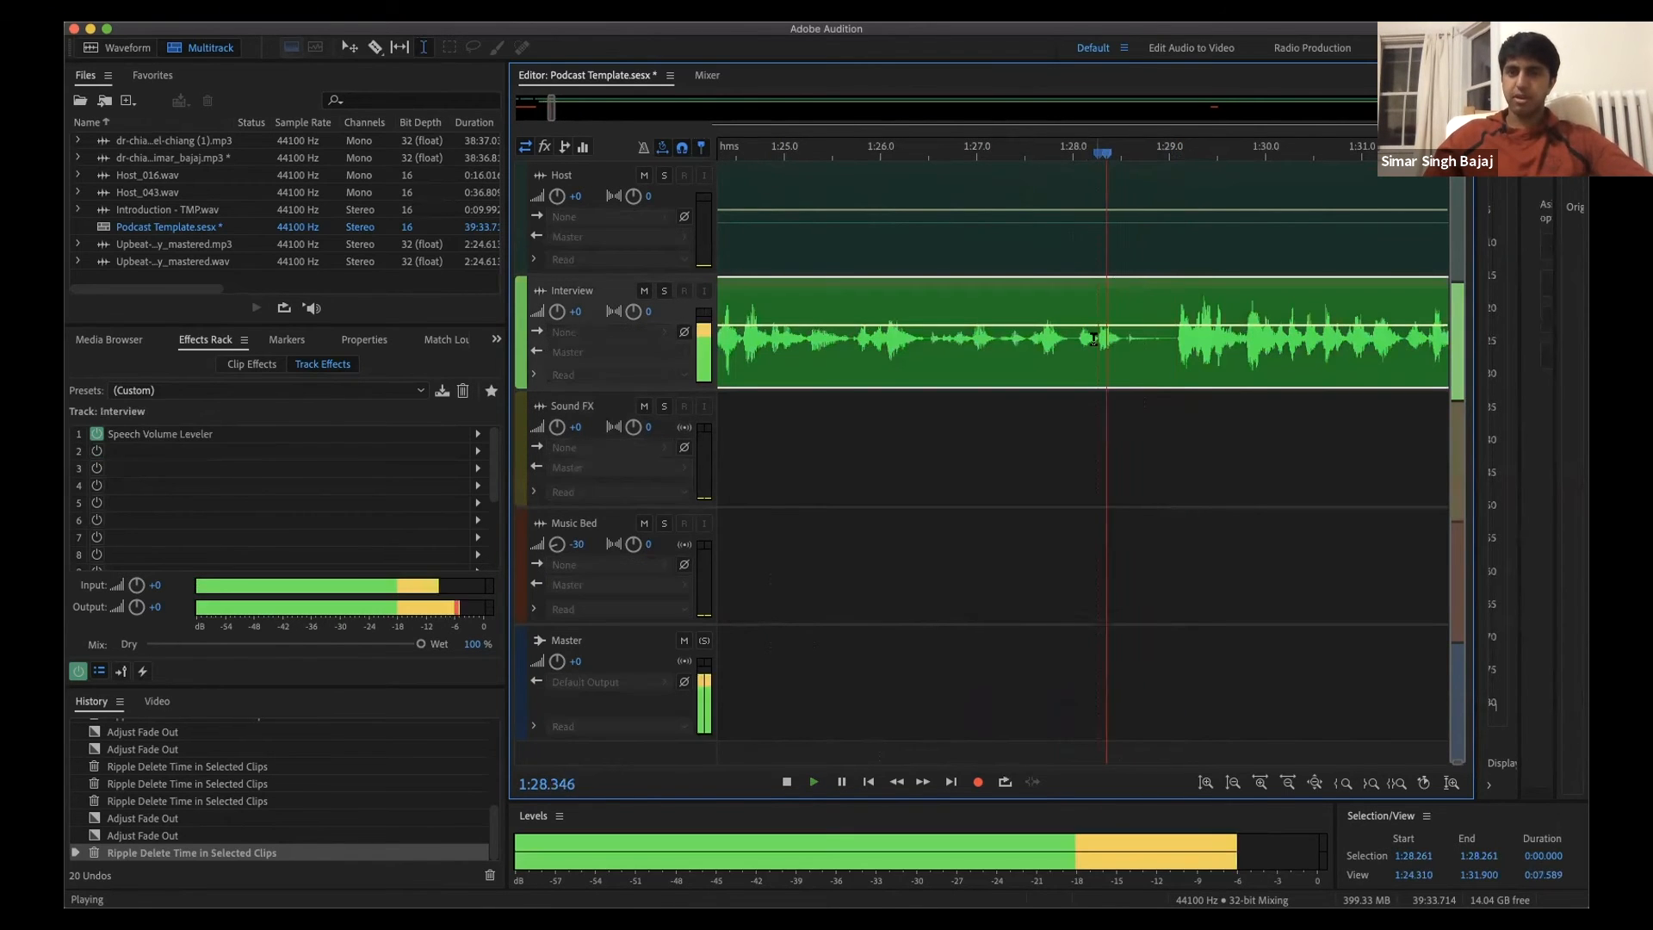
key(space)
drag(1097, 338, 1160, 341)
key(shift+Delete)
Step: Play across the guest's new cut from about 1:27.0 to 1:28.8
click(973, 154)
key(space)
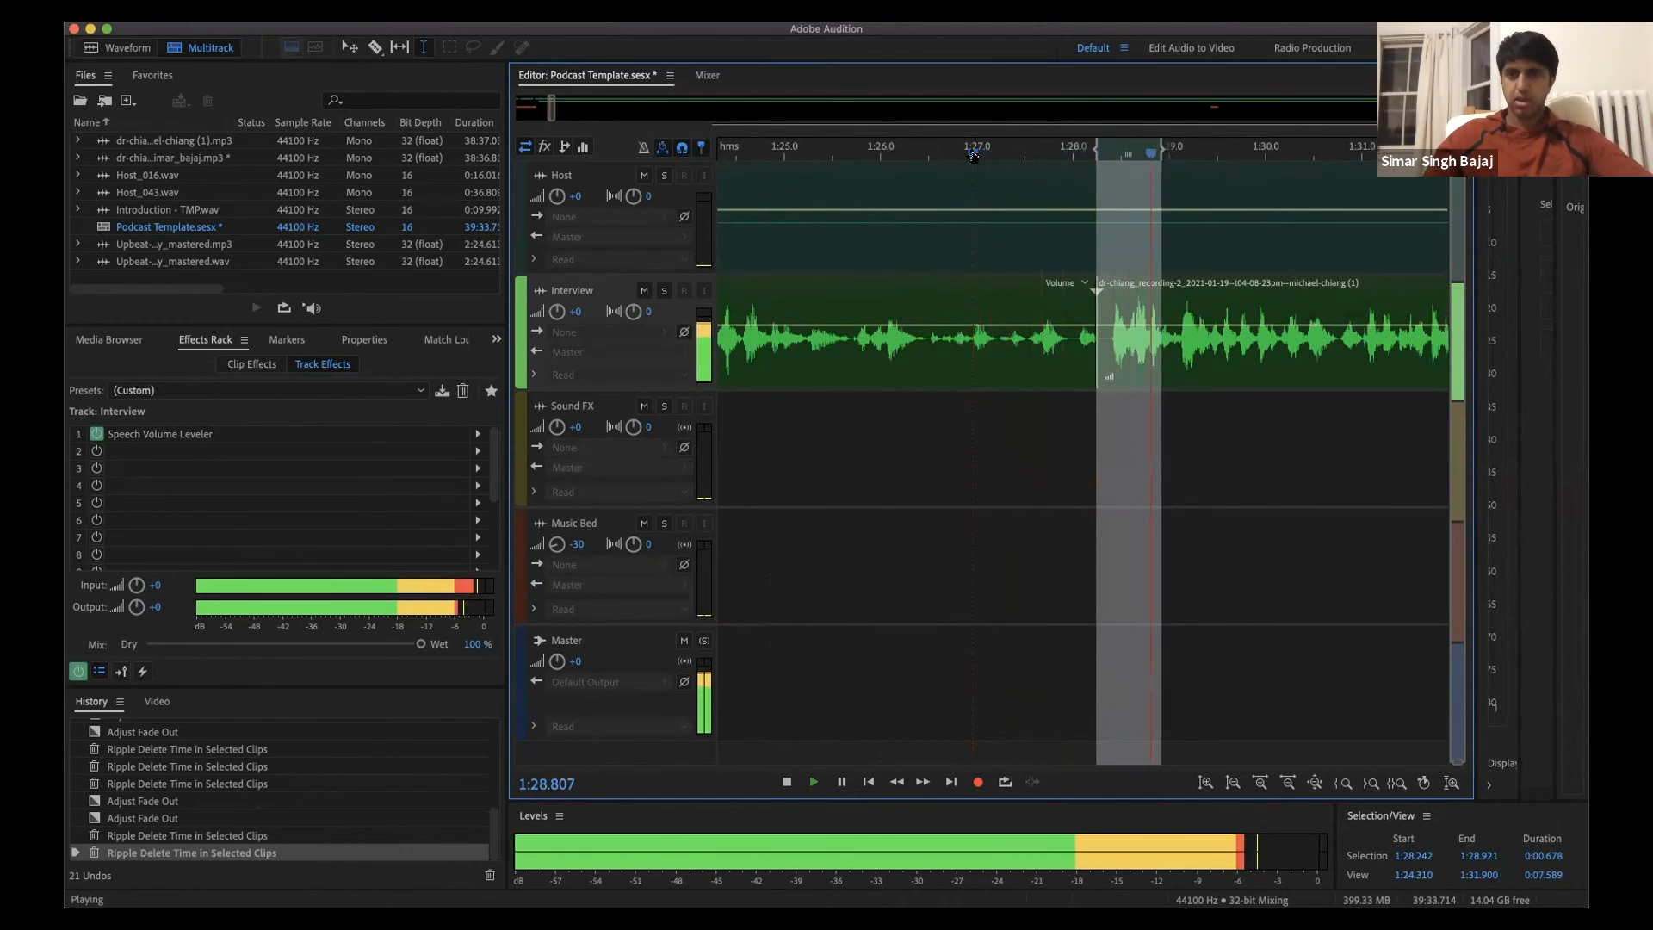
key(space)
Step: Inspect the guest's faint sound from 1:26.522 to 1:26.611 in the Interview track by selecting it, and clear the selection
click(1075, 430)
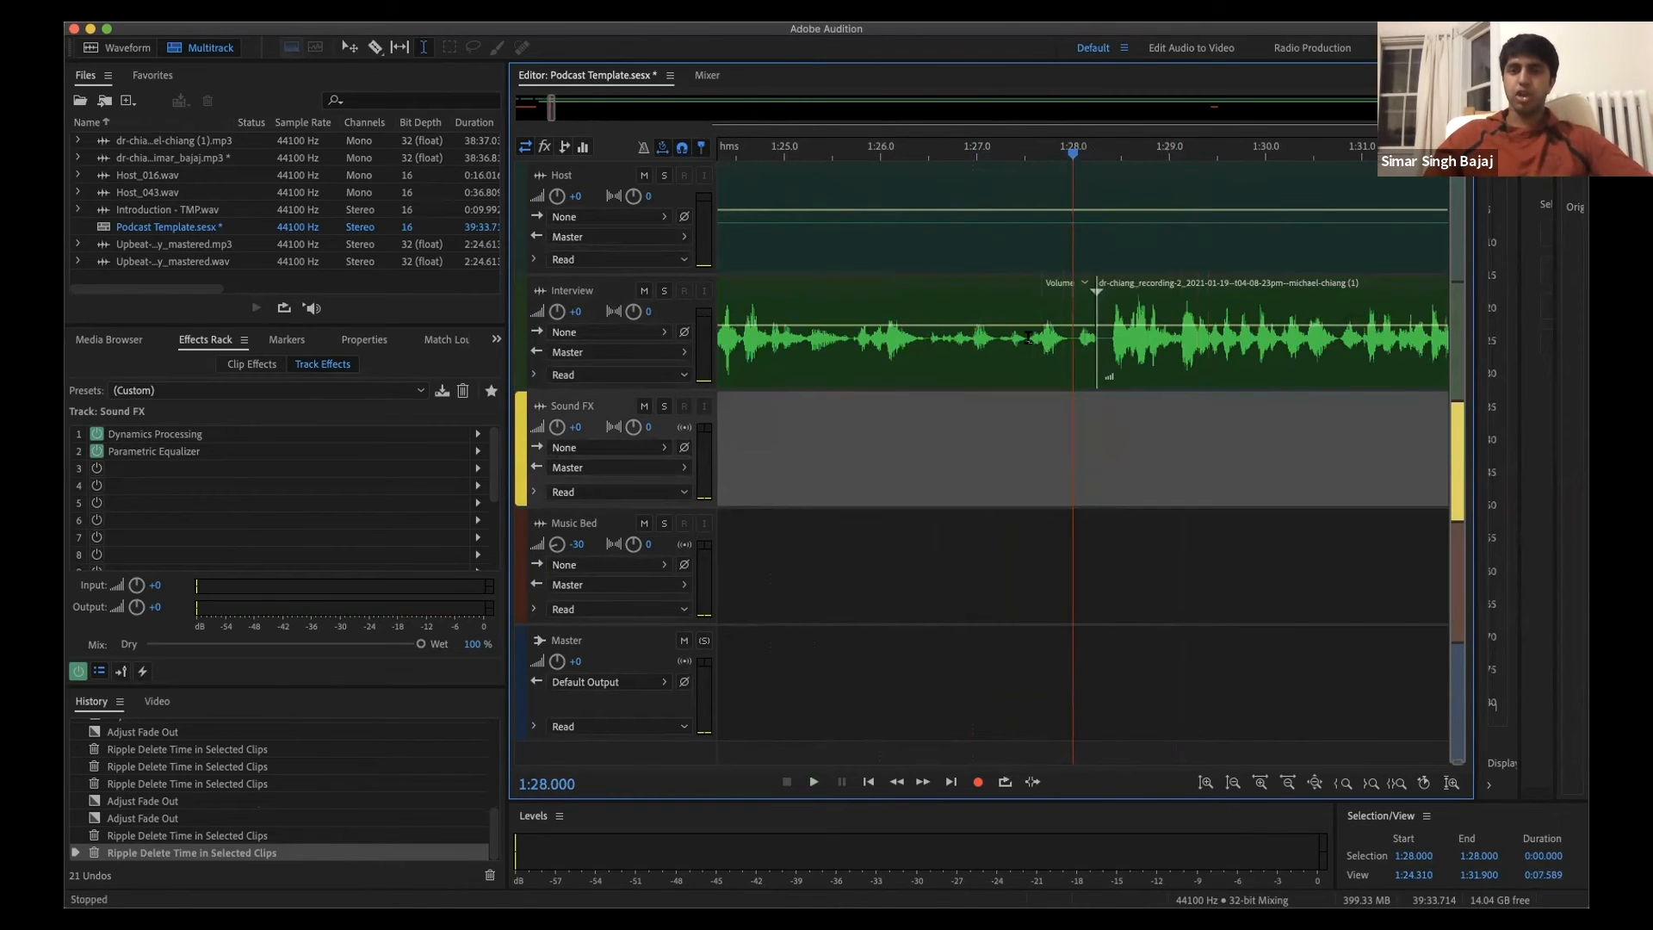
scroll(921, 334, up, 4)
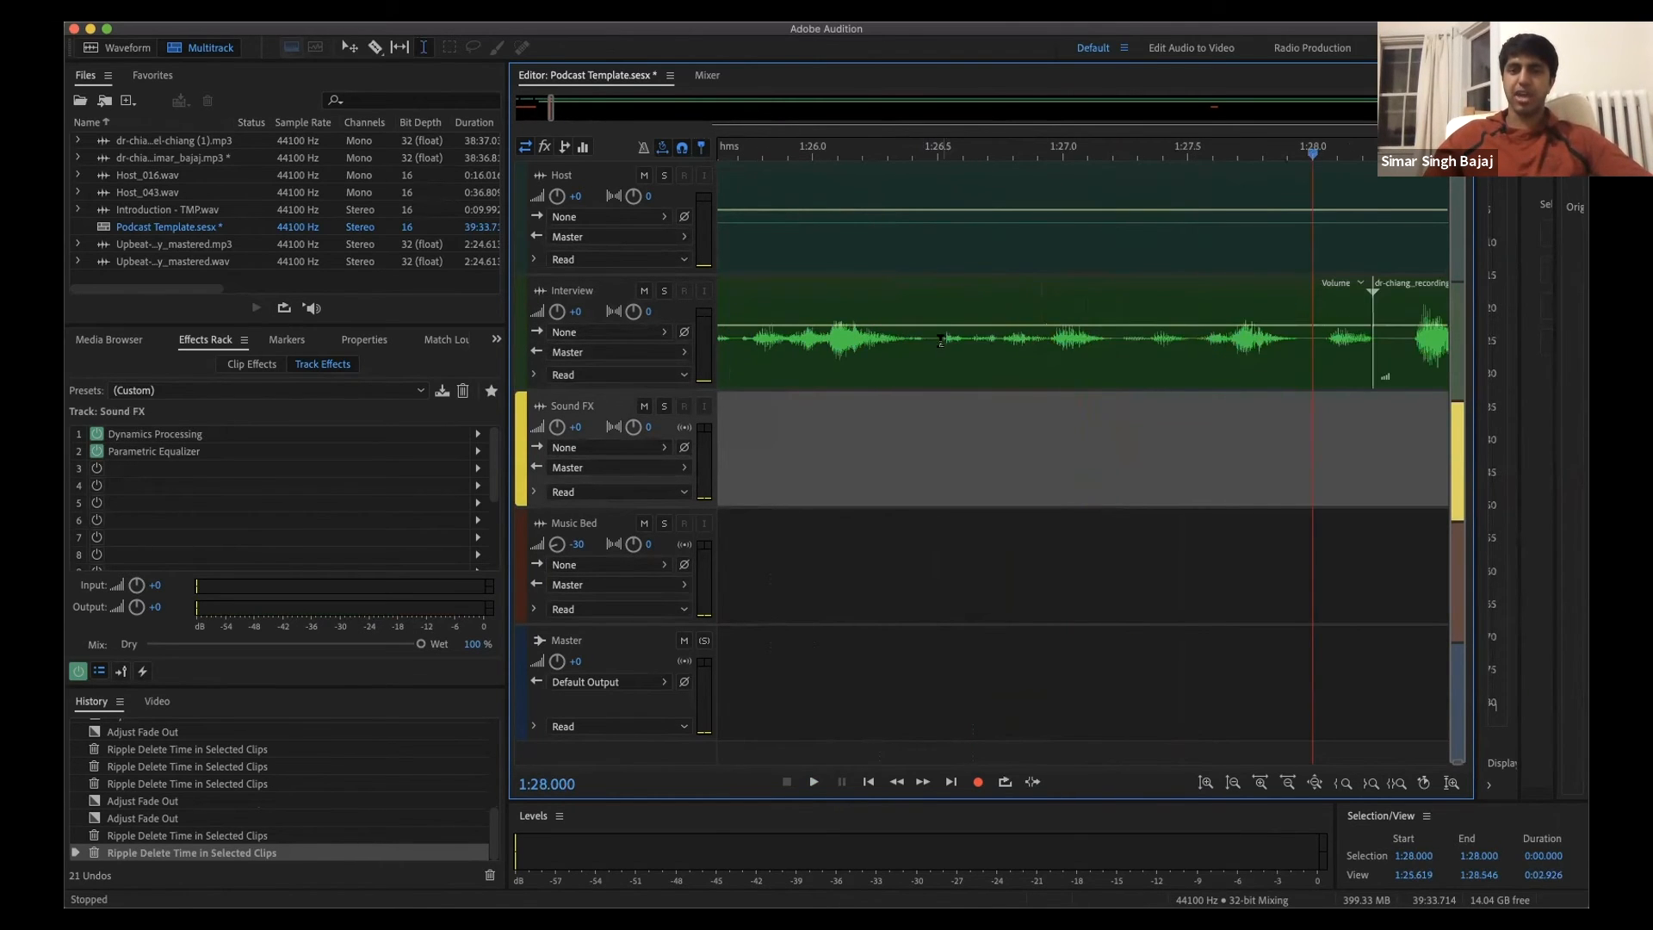
drag(939, 339, 969, 340)
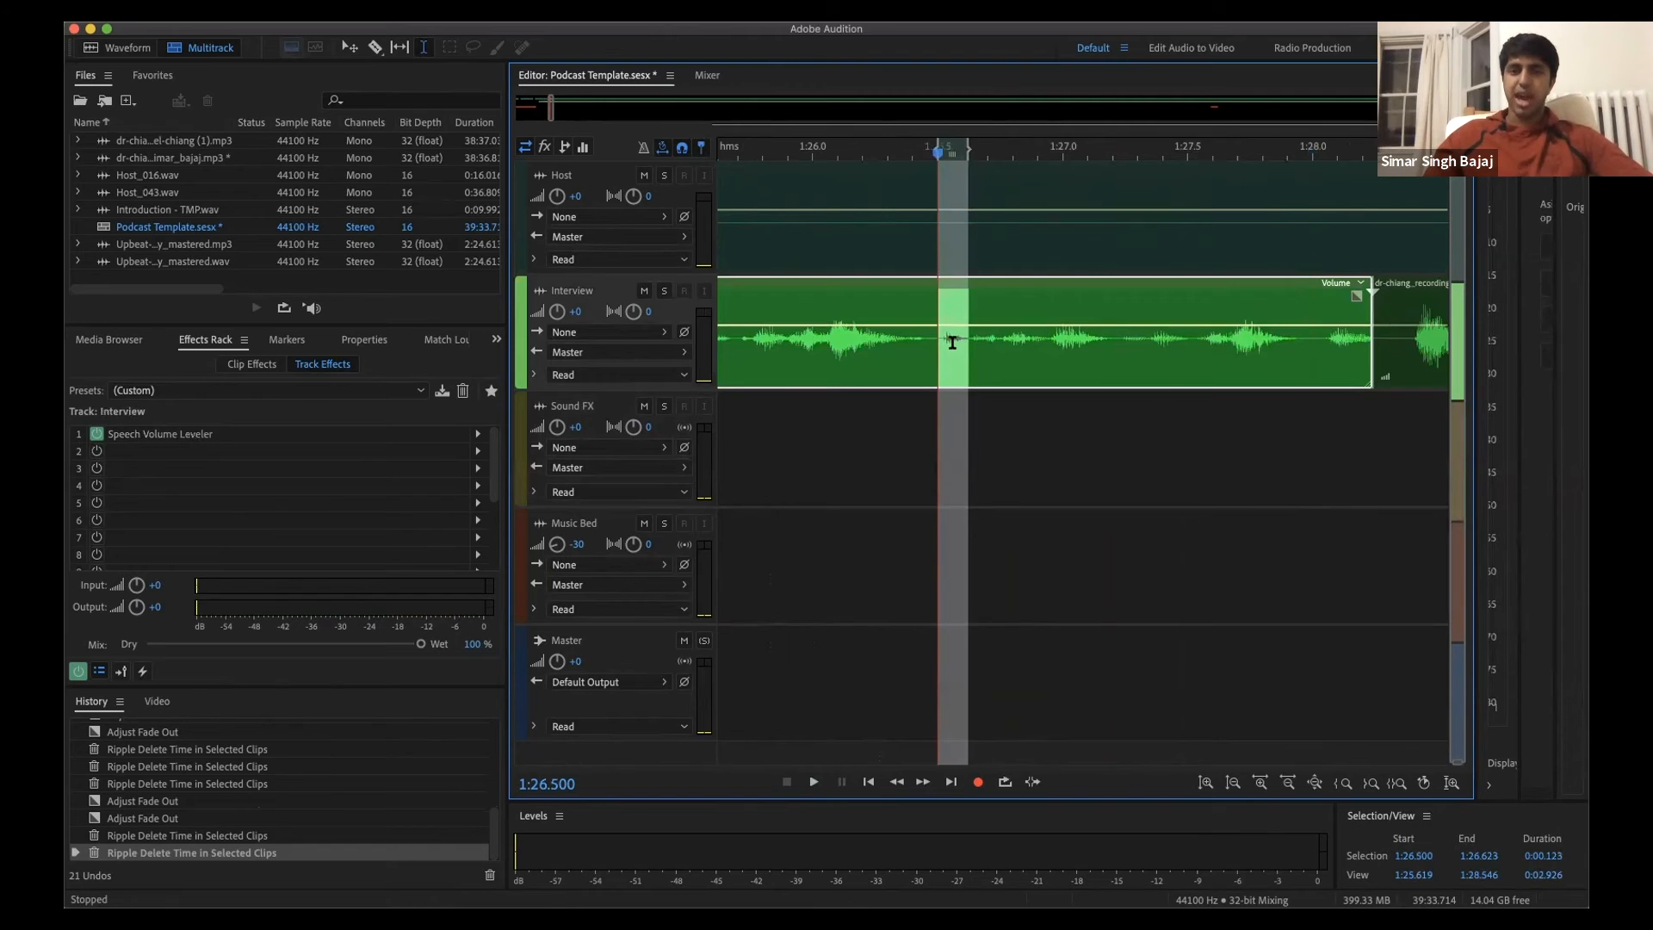
scroll(954, 343, up, 5)
scroll(954, 343, up, 1)
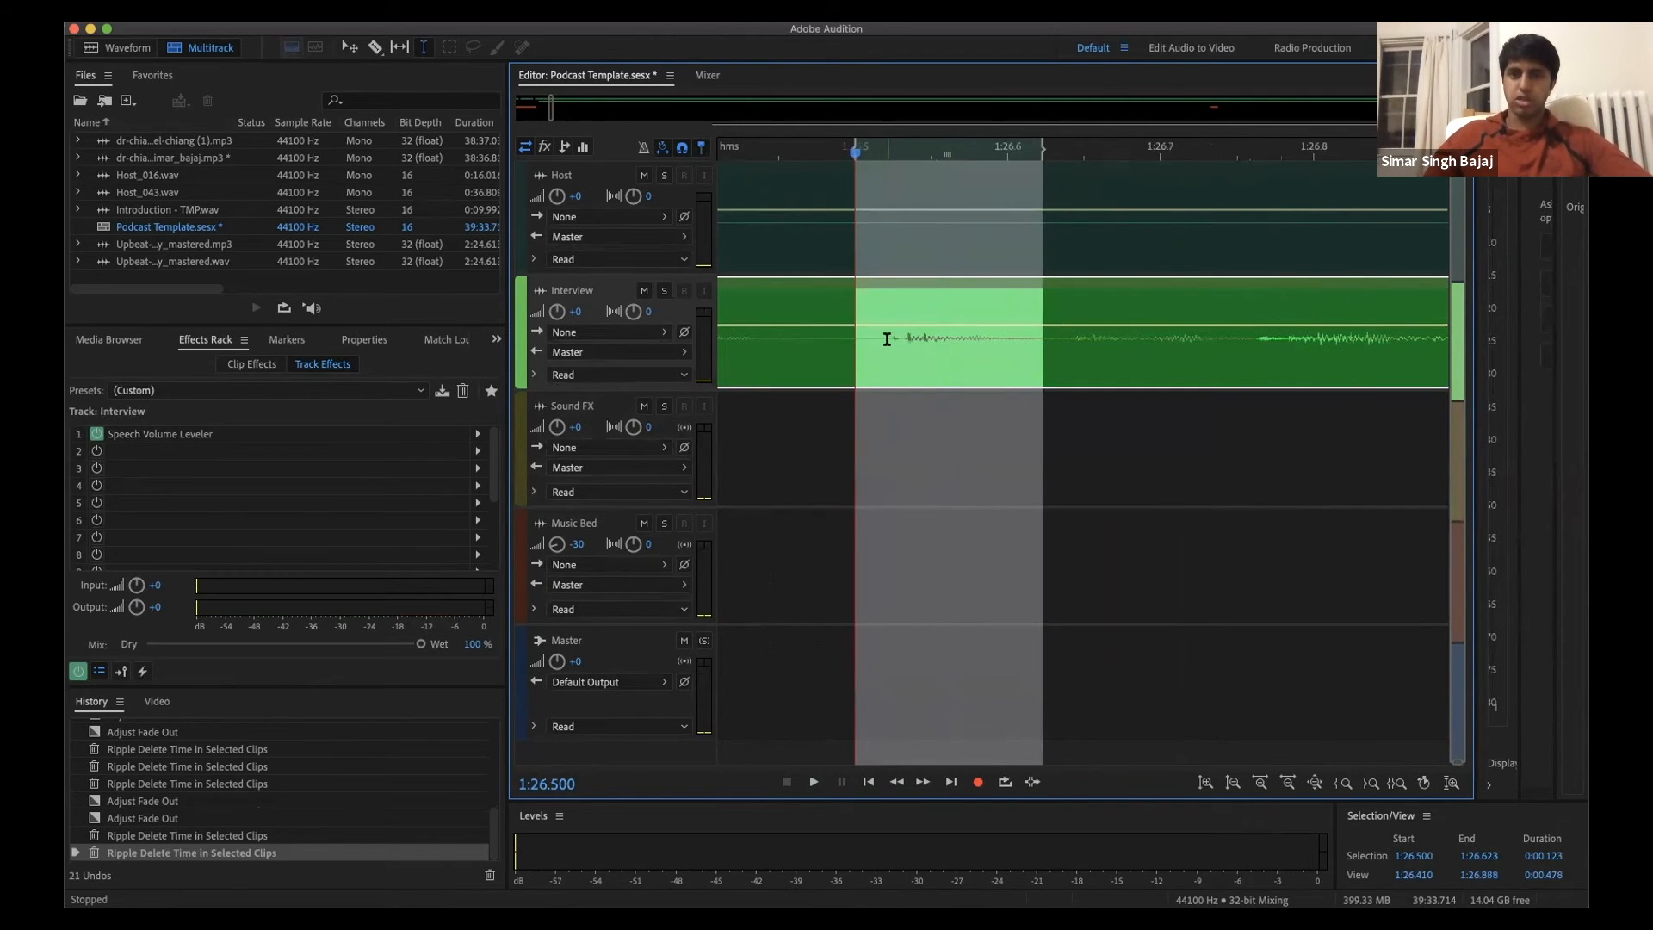
drag(889, 337, 1026, 341)
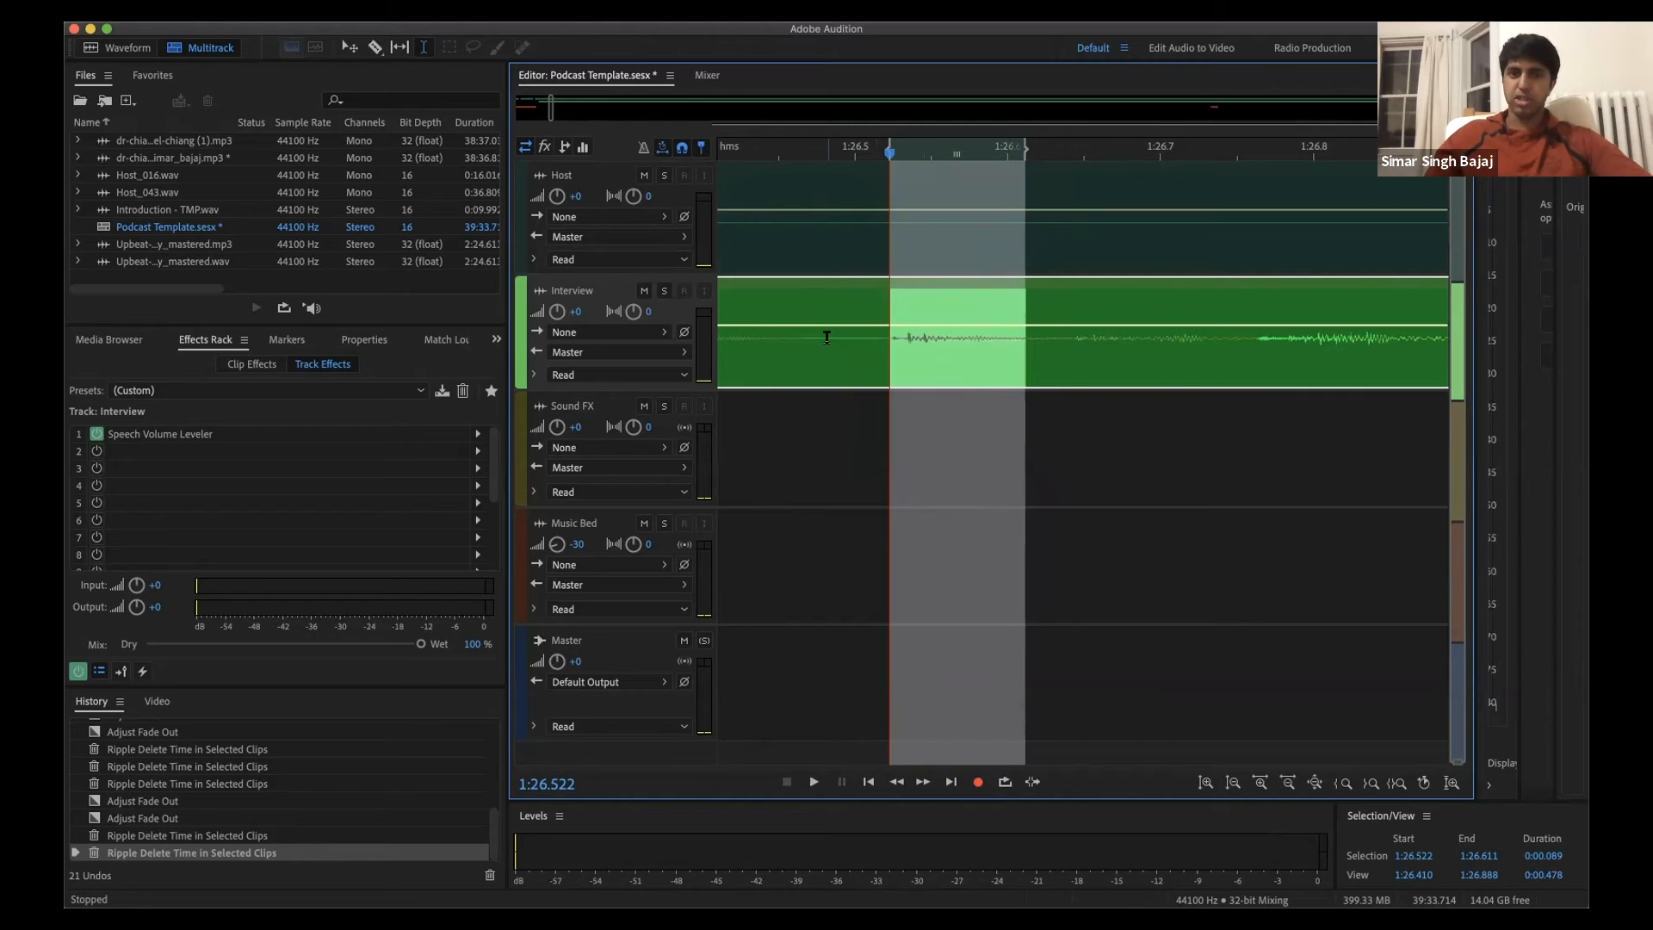
scroll(827, 338, down, 4)
click(794, 420)
scroll(794, 420, down, 4)
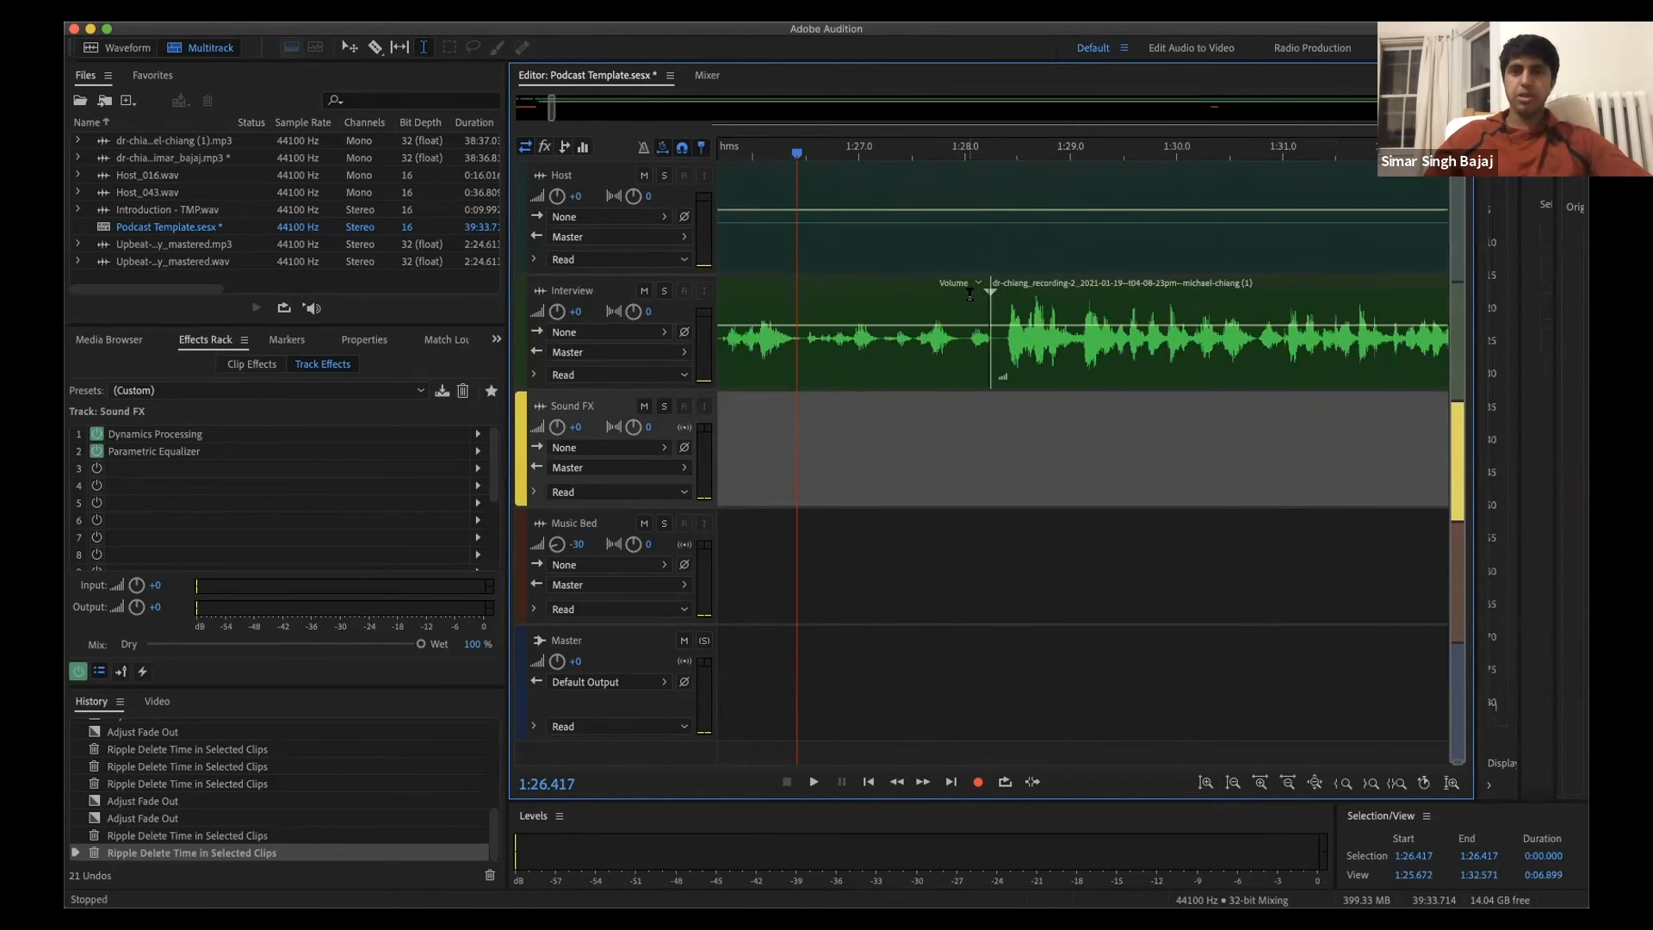
Step: Try raising the volume envelope of the guest's clip that ends just after 1:28.0, and undo the change
click(968, 293)
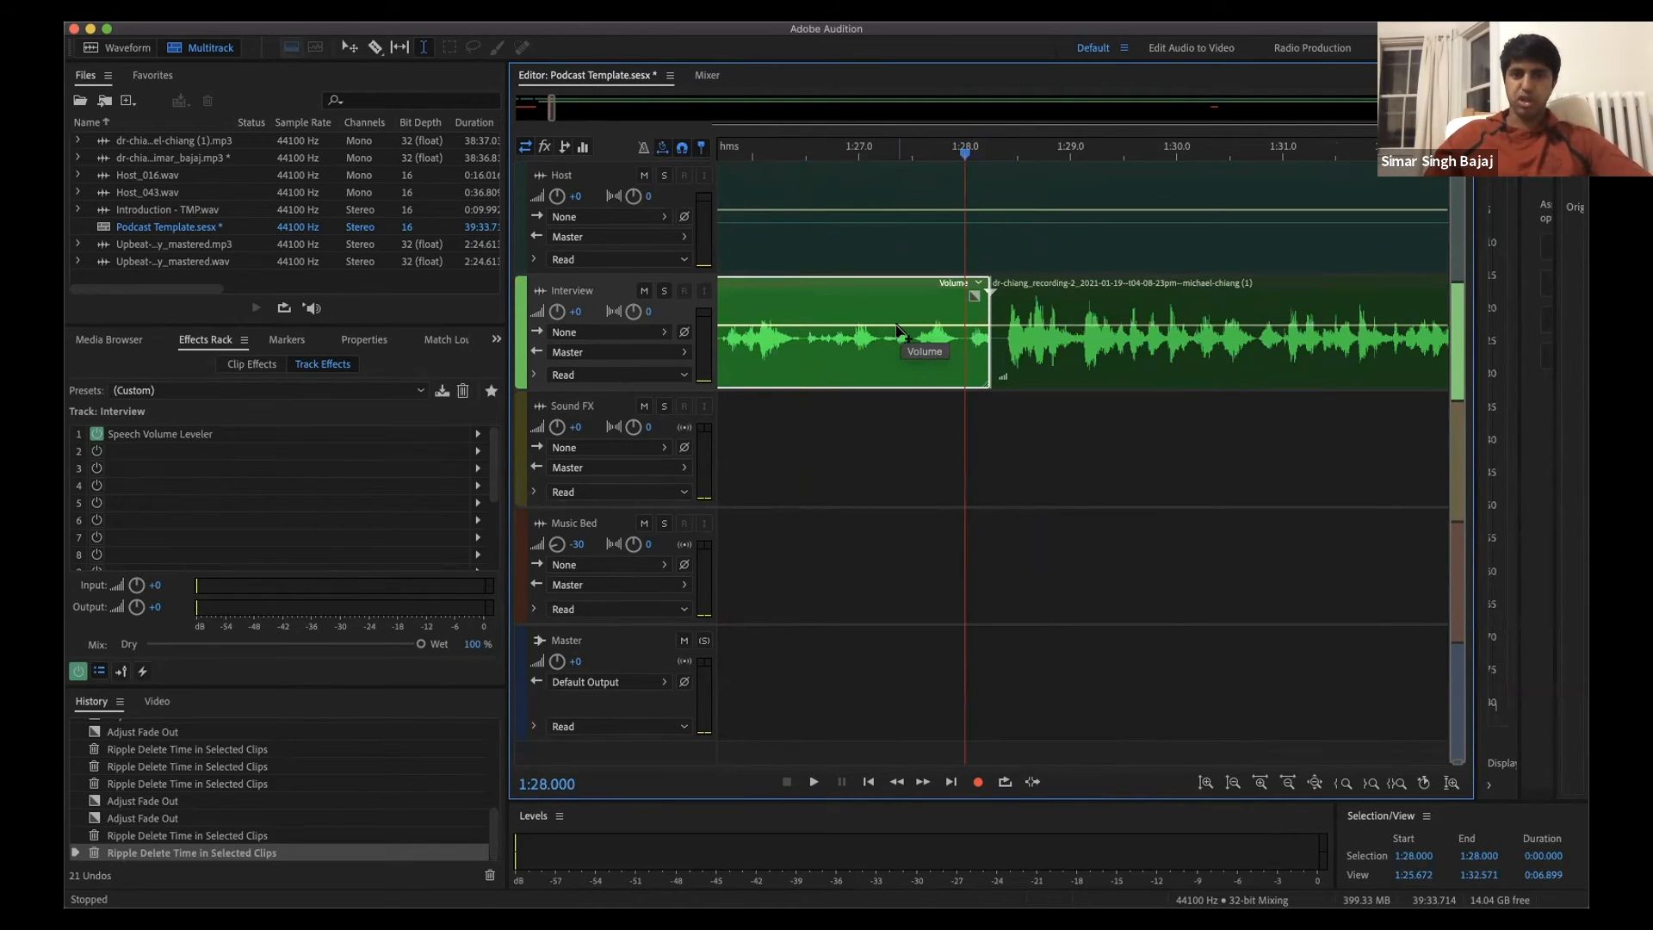
drag(898, 332, 898, 295)
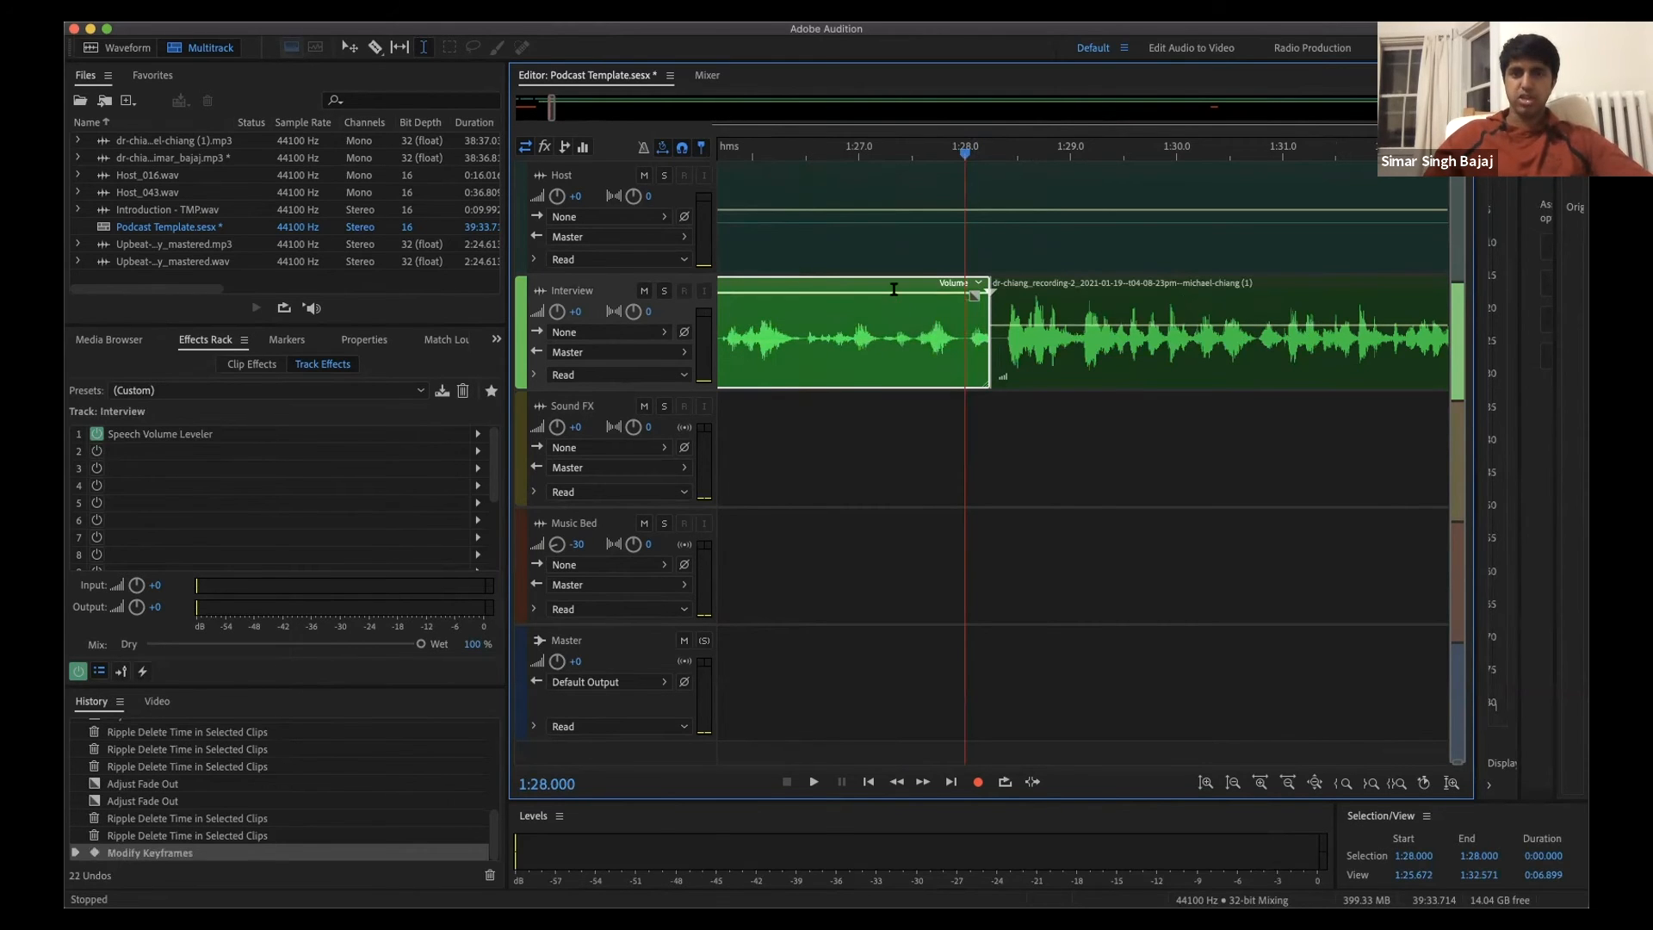
key(super+z)
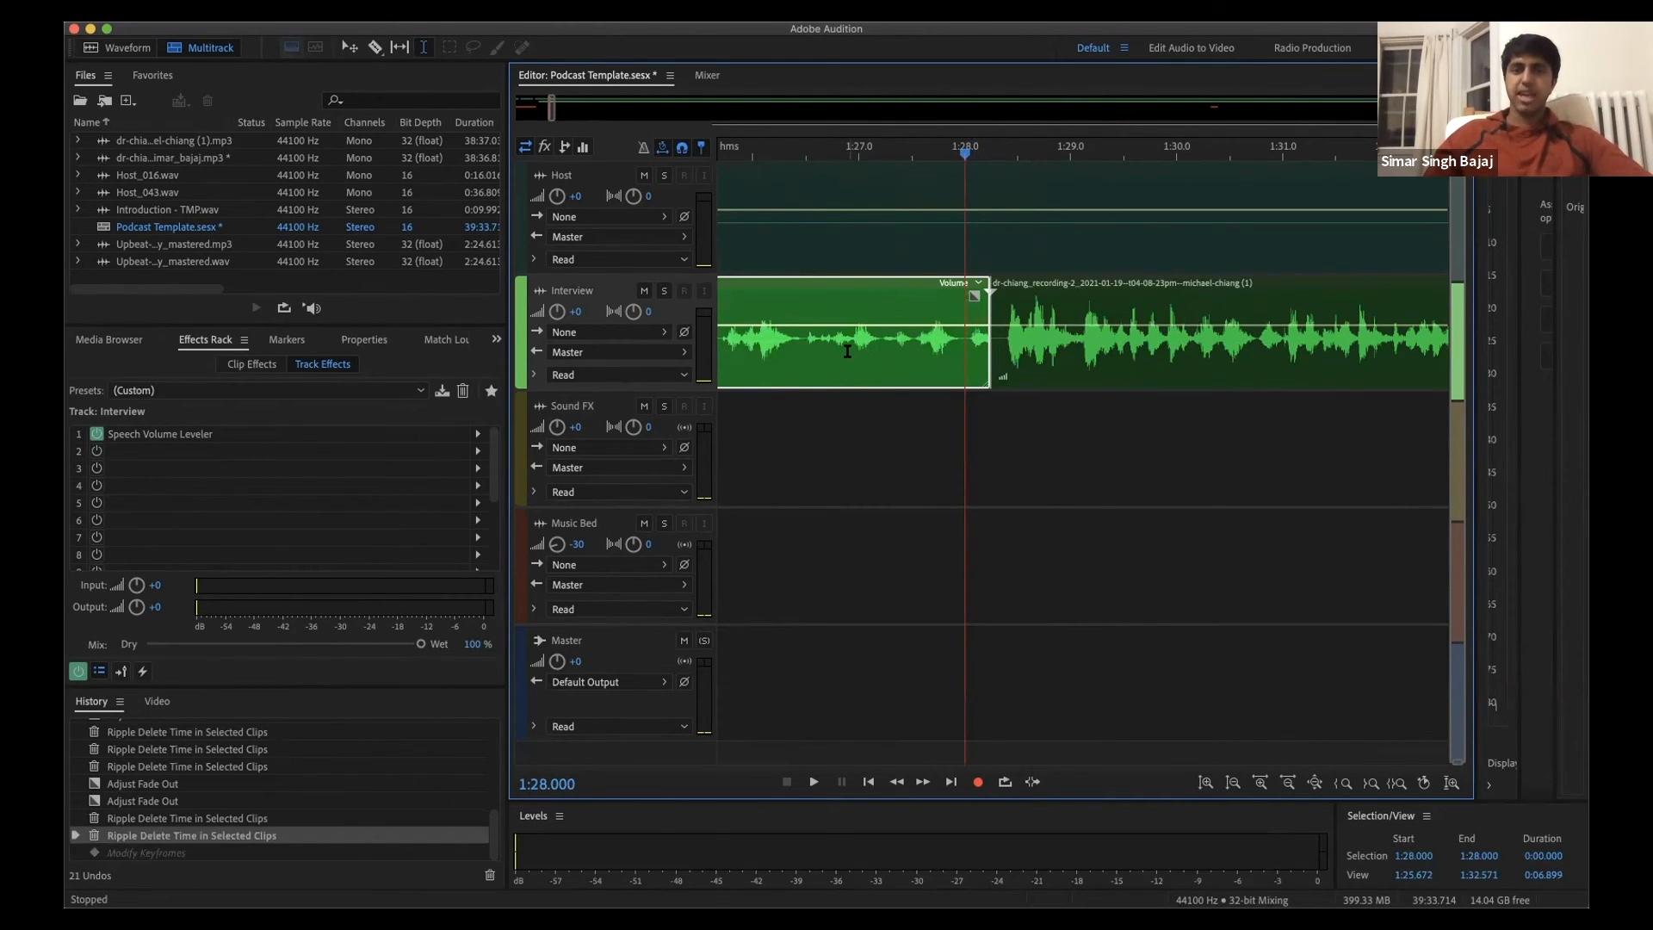
Step: Add four volume keyframes between about 1:26.9 and 1:27.2 on the guest's clip and lower the middle two to dip that word's volume
scroll(848, 349, up, 3)
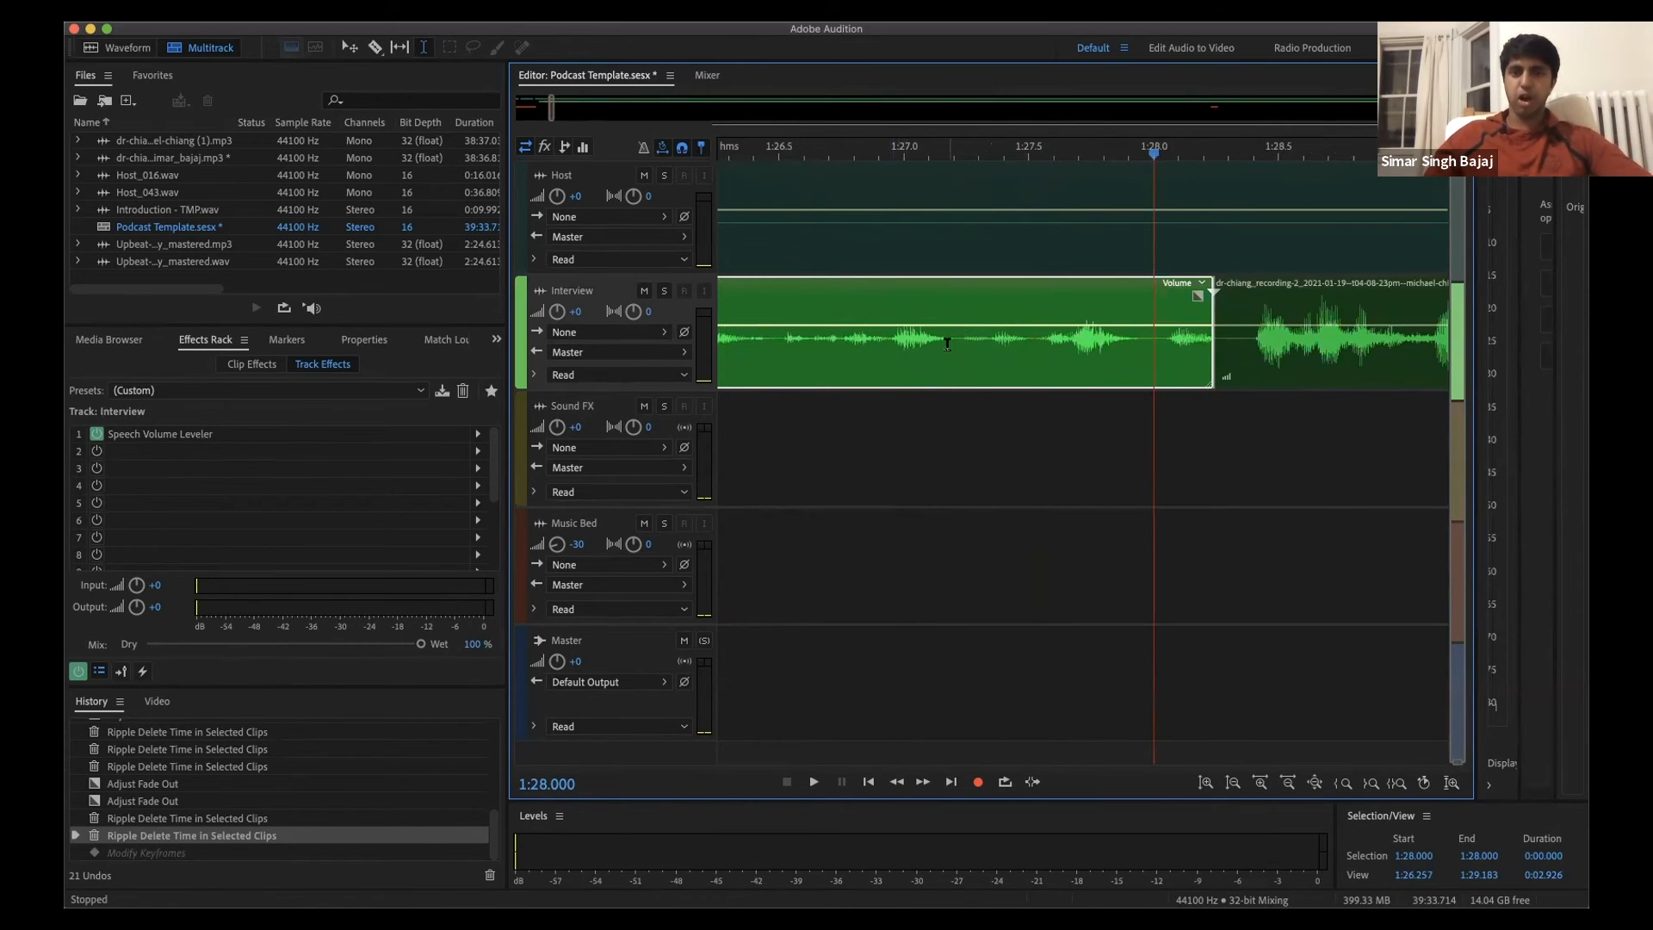
click(877, 325)
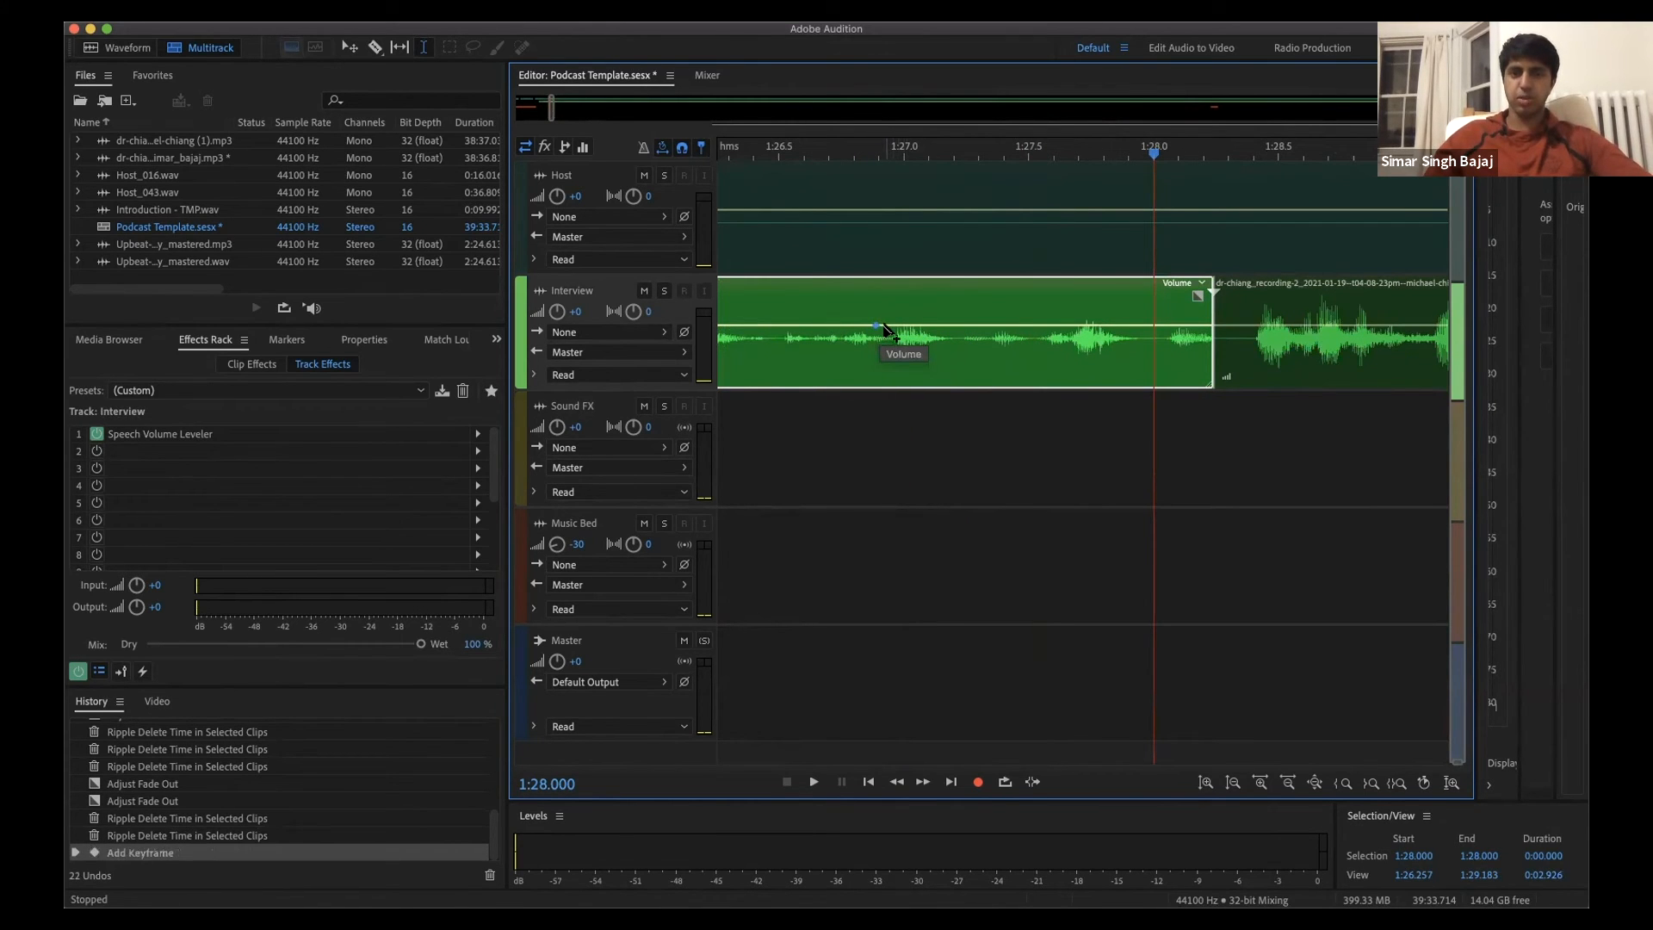
click(887, 325)
click(945, 325)
click(953, 325)
drag(946, 325, 886, 358)
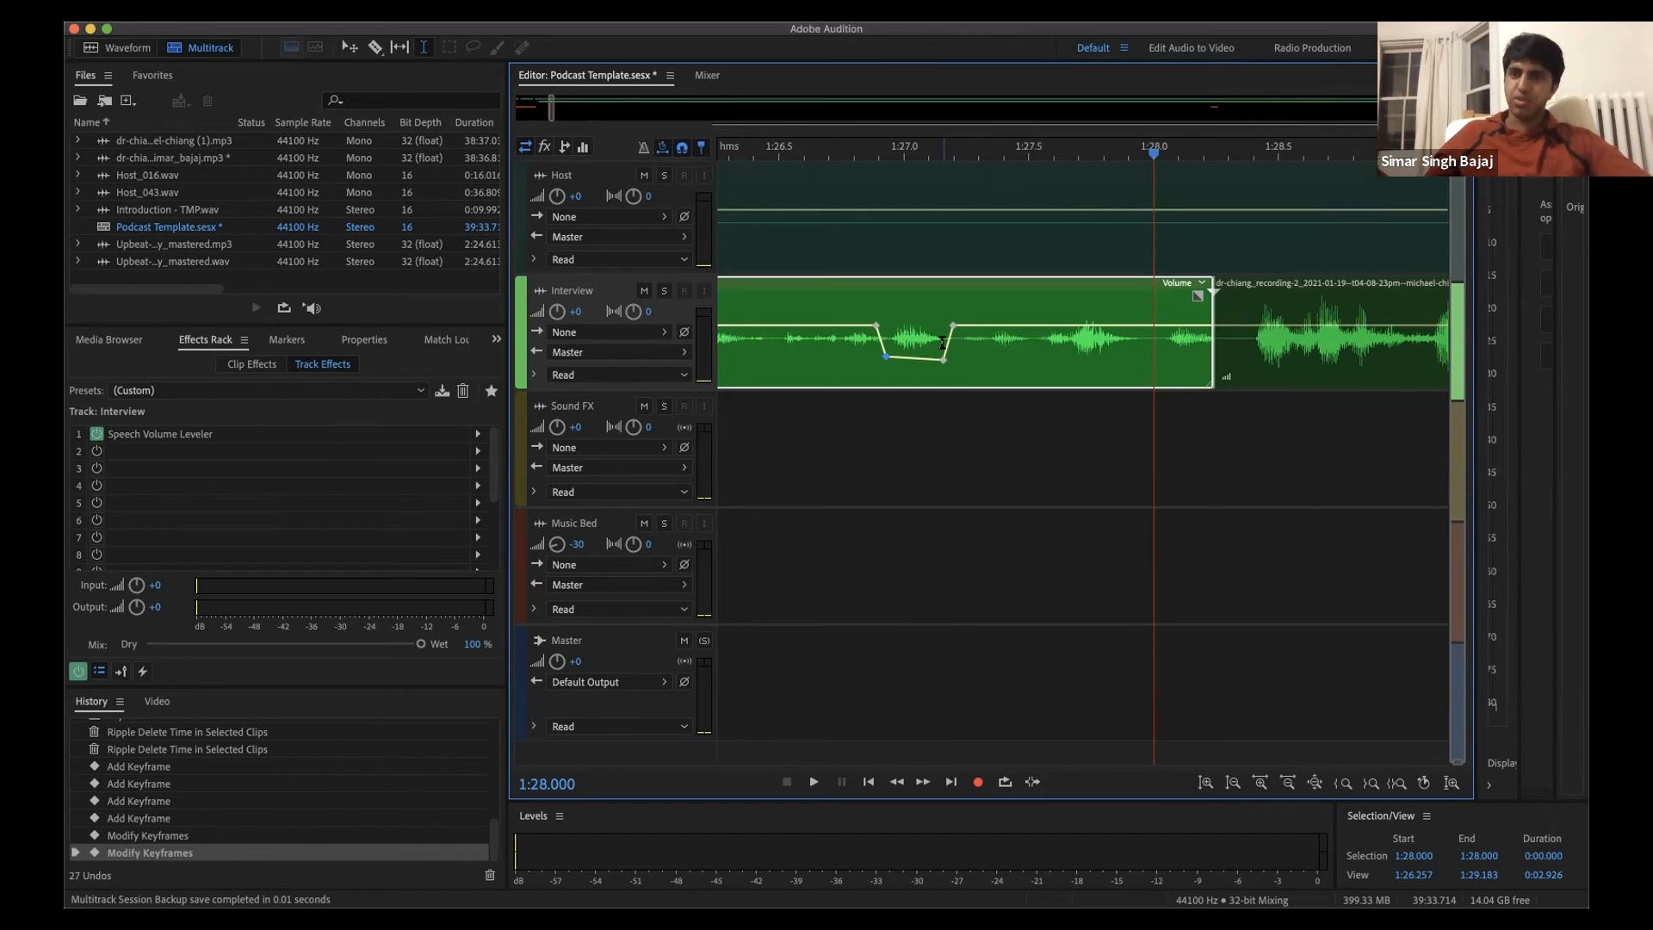
drag(945, 358, 925, 295)
mouse_move(886, 355)
mouse_down()
mouse_move(893, 298)
mouse_move(894, 362)
mouse_up()
drag(930, 304, 930, 356)
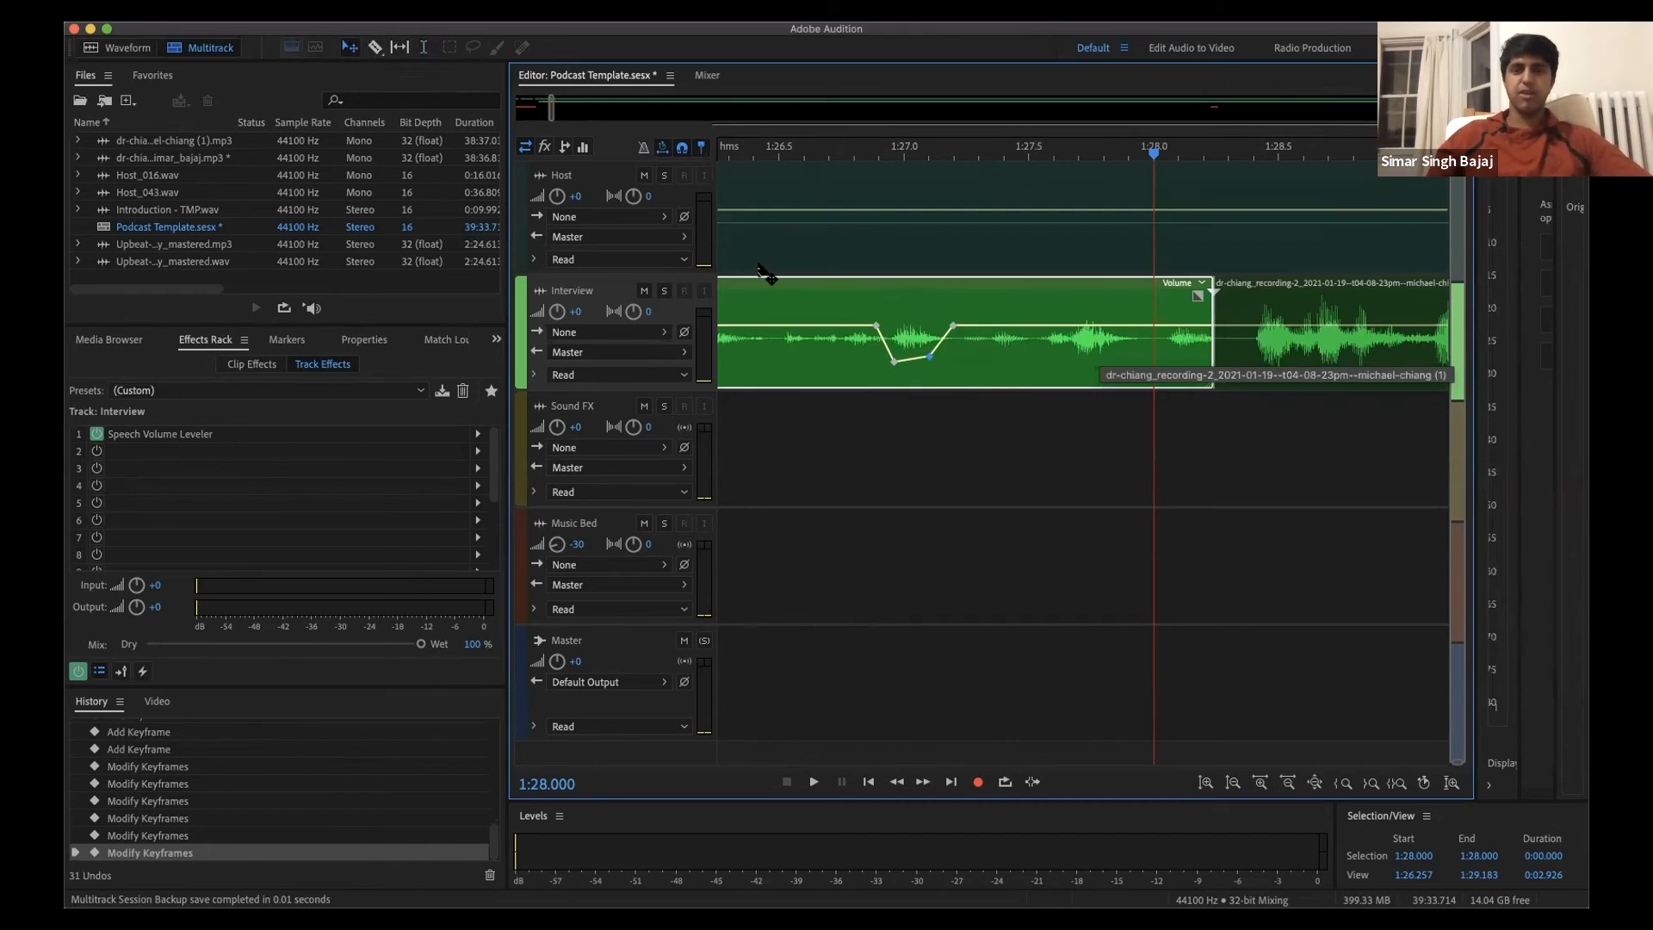
Step: Mark the range 1:26.500 to 1:27.035 in the Interview track with the Time Selection tool, and clear it
click(422, 47)
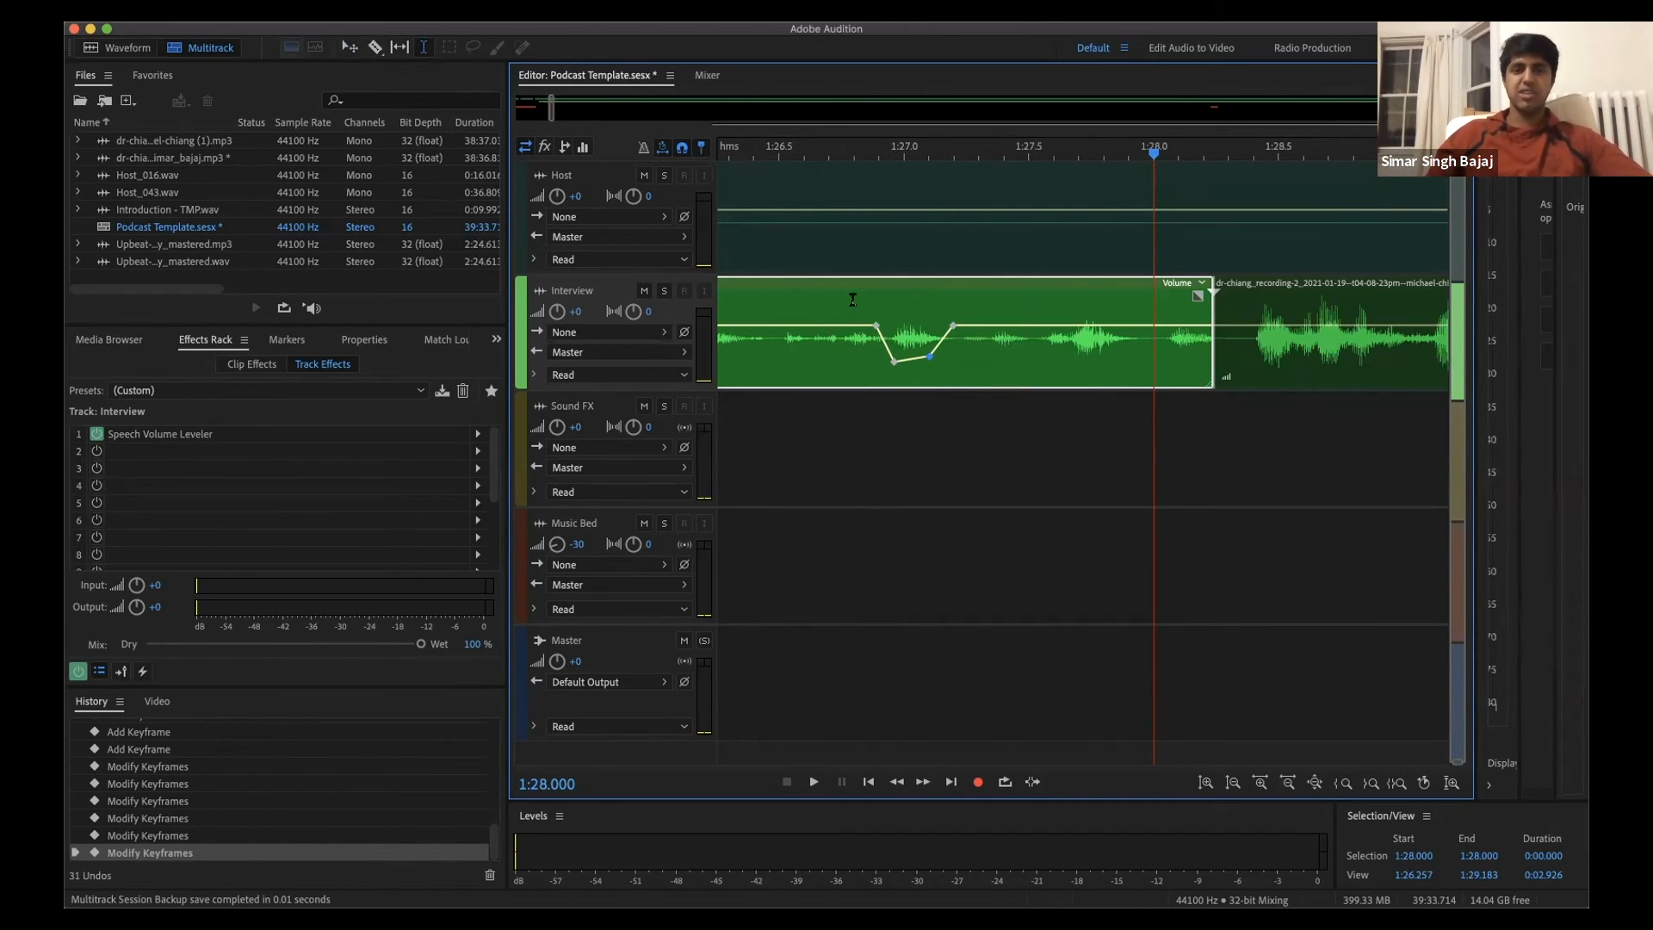
drag(777, 350, 911, 350)
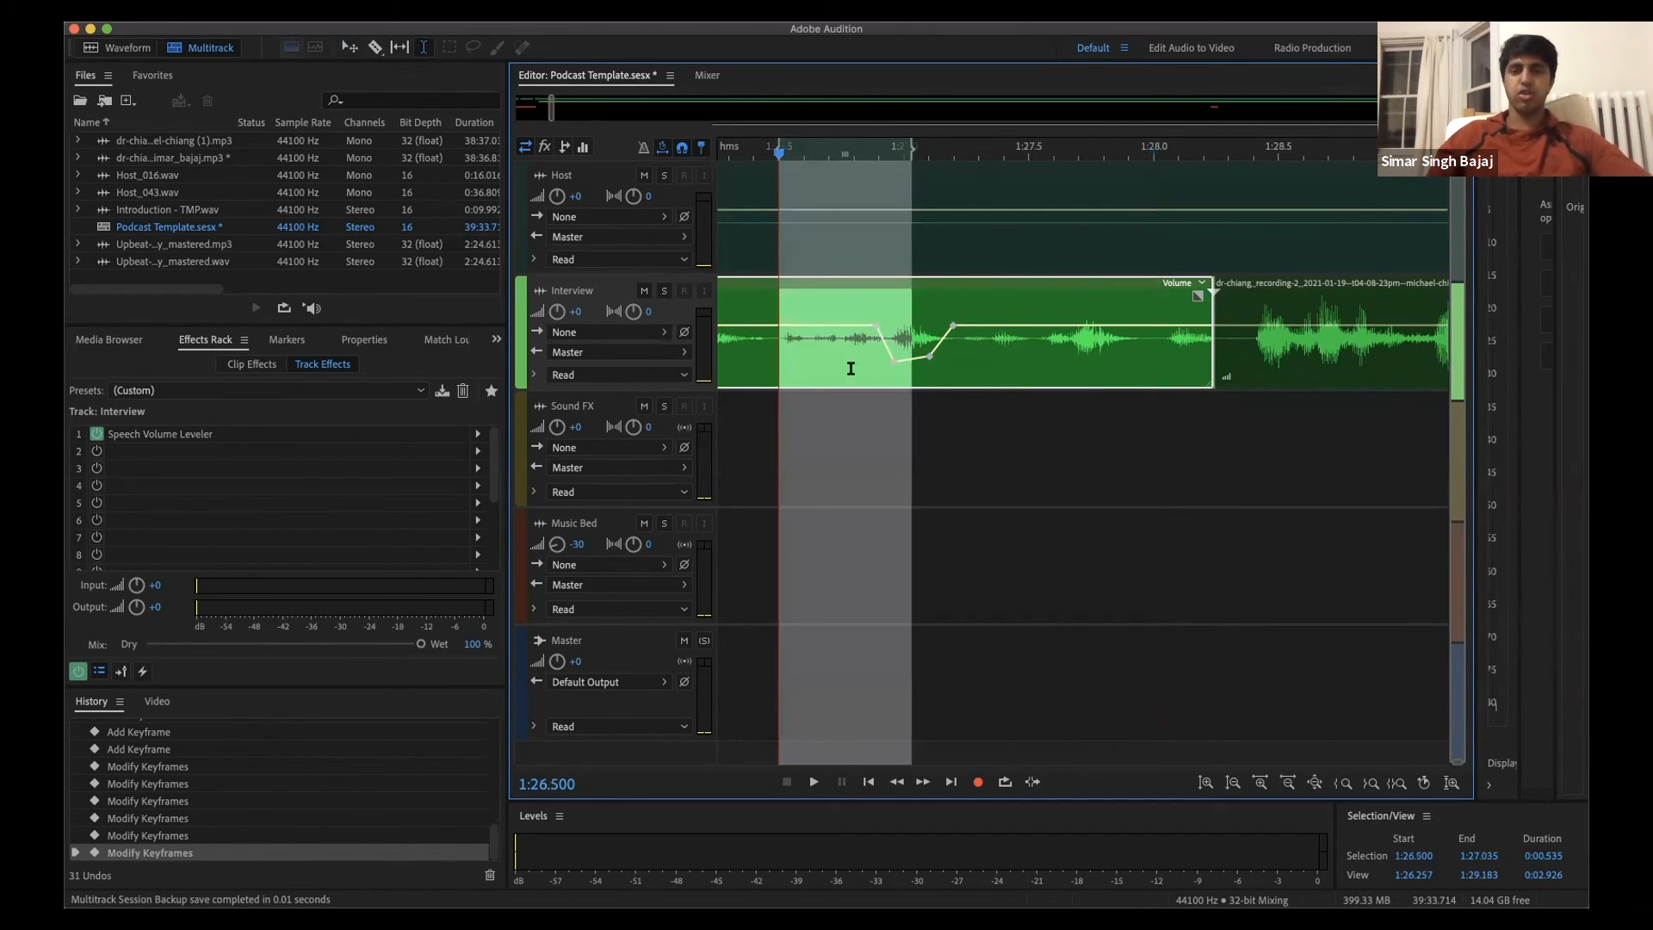
click(849, 432)
Step: Split the guest's clip in the Interview track at about 1:28.0 with the Razor tool
click(375, 46)
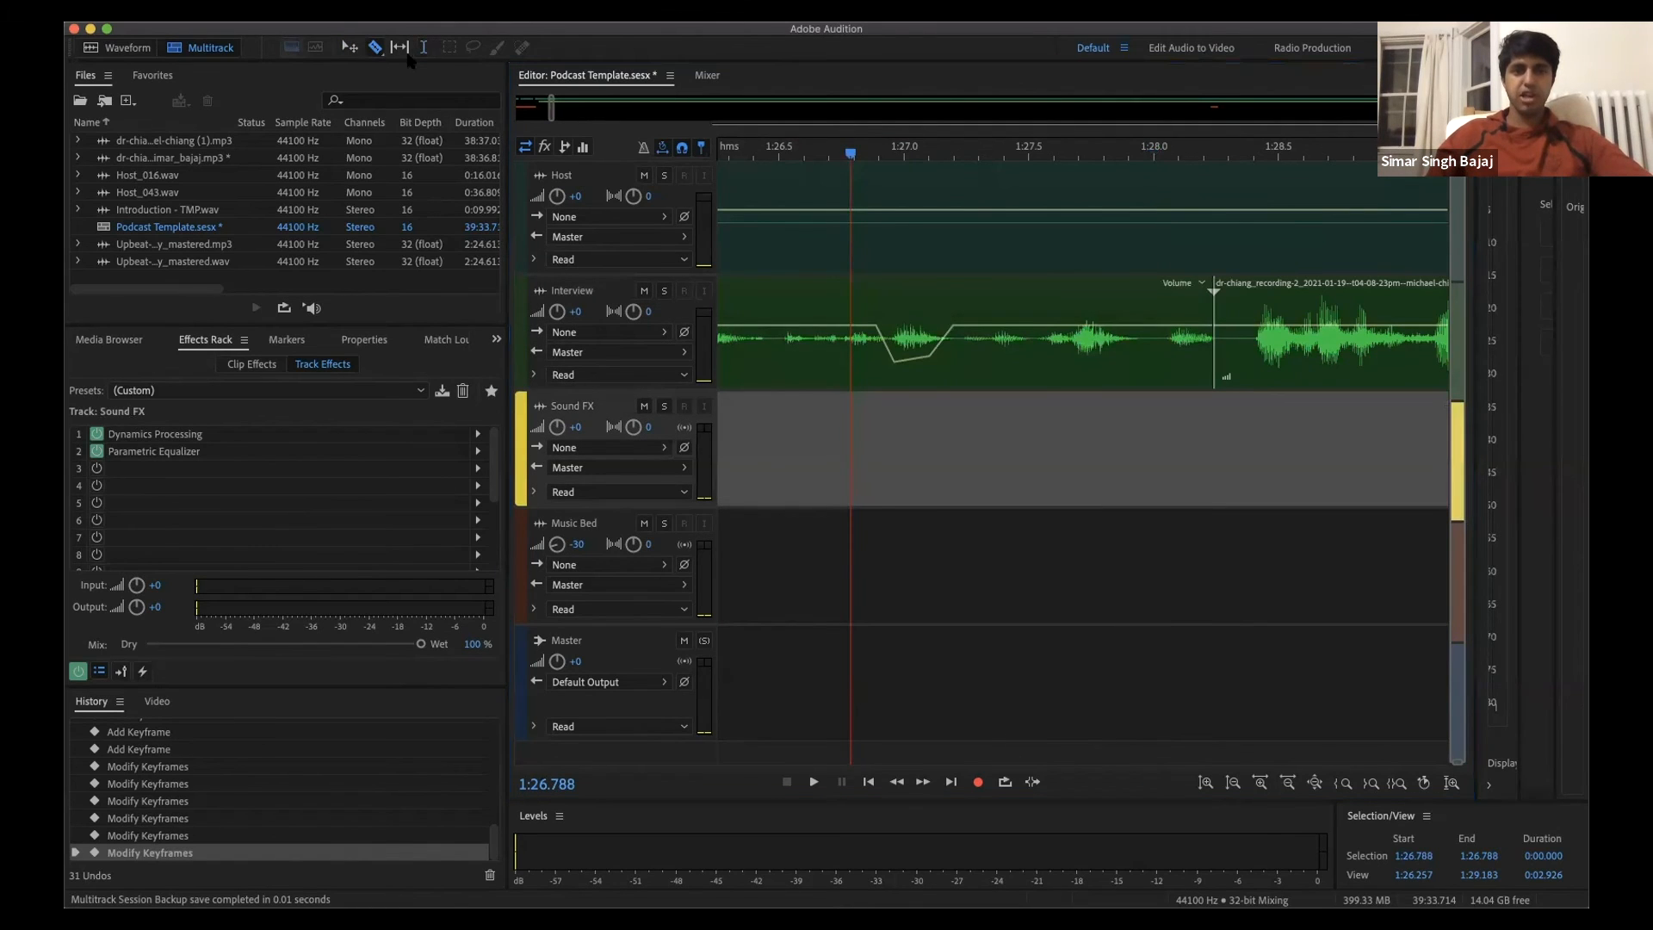
click(1153, 351)
Step: Try deleting the short guest clip after the 1:28.0 split and trimming the preceding clip's end, and undo both edits
click(348, 46)
click(1186, 299)
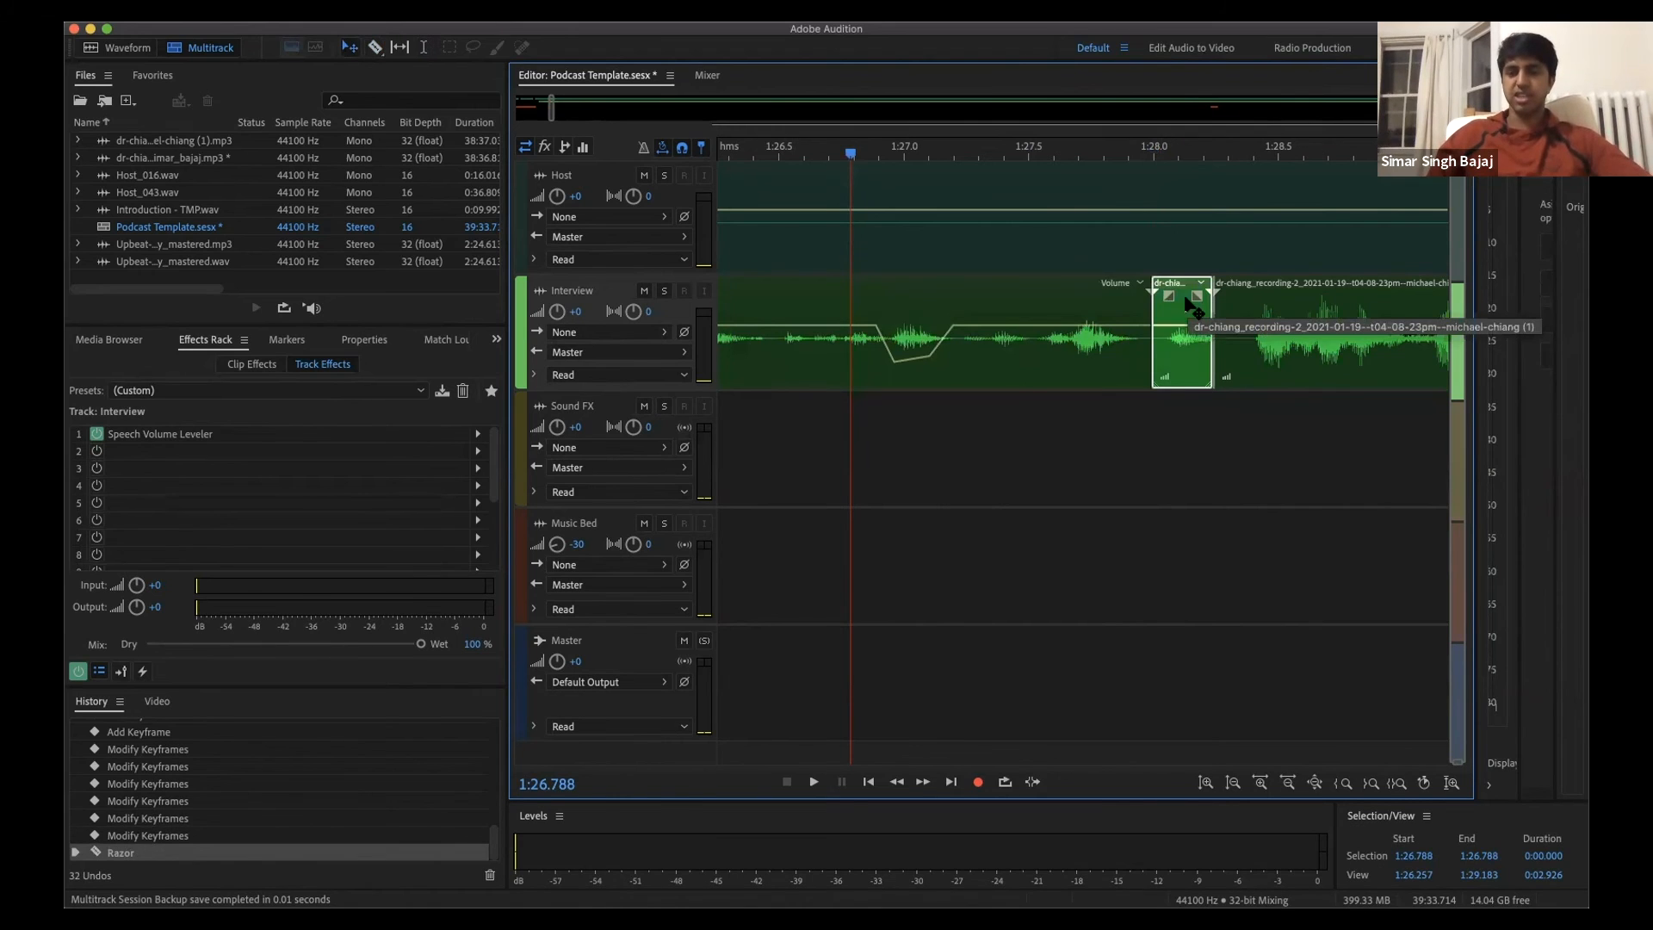
key(Delete)
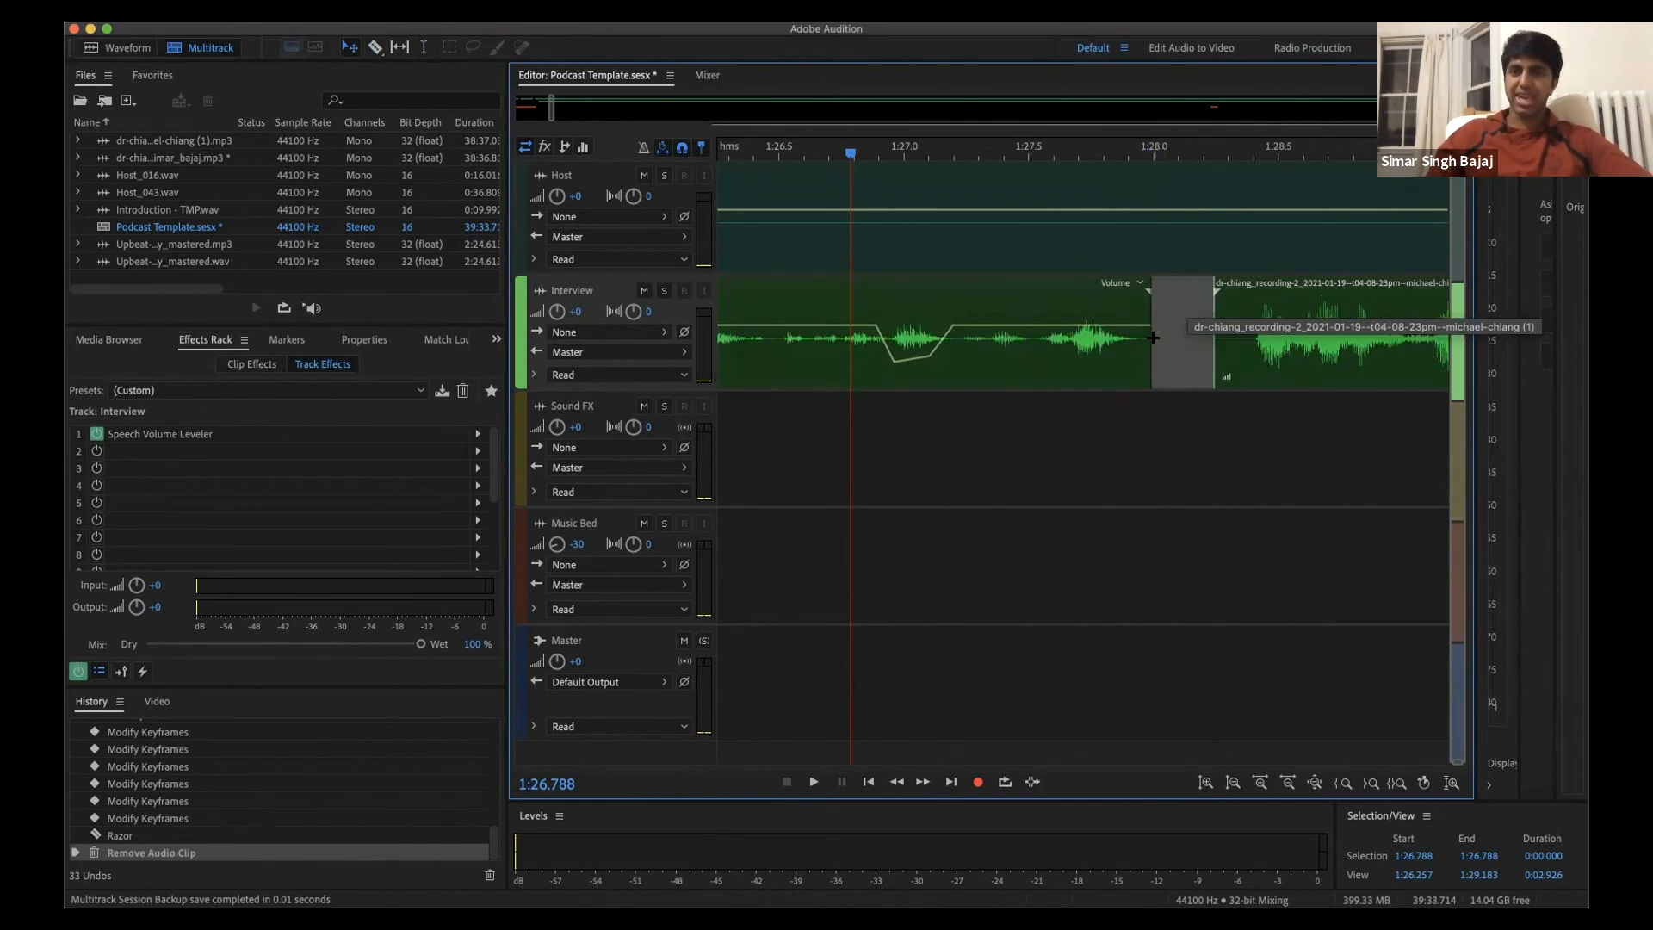
drag(1149, 340, 1151, 341)
key(super+z)
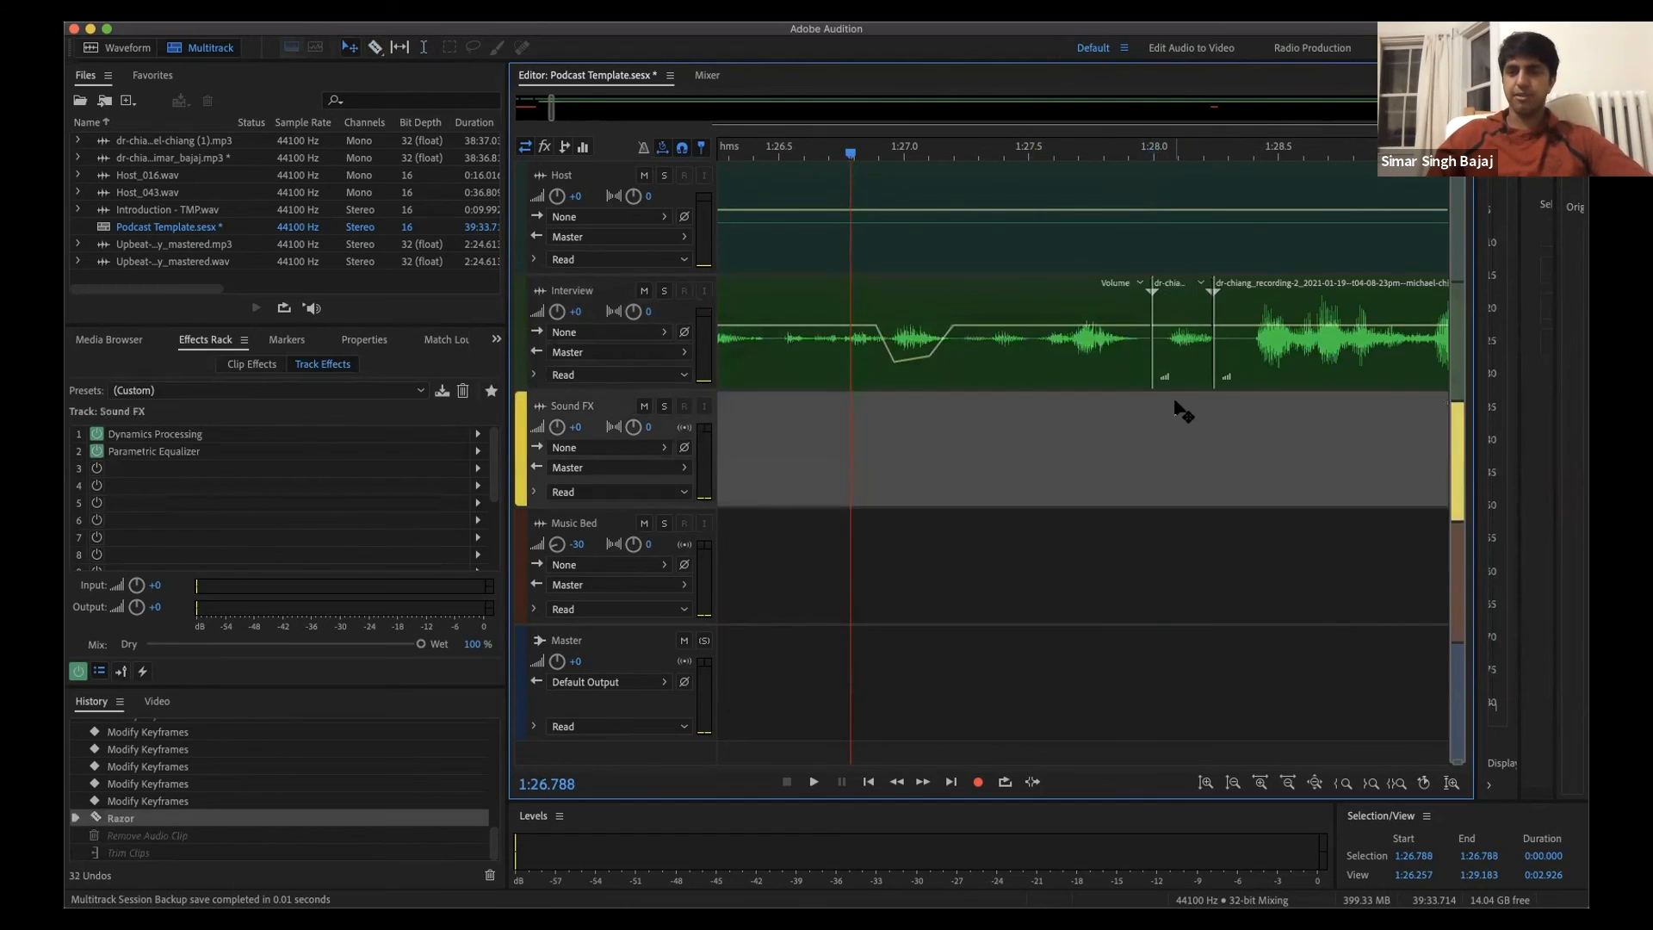
Step: Try cutting the short guest clip after 1:28.0 into several smaller pieces with the Razor tool, and undo those extra splits
click(376, 48)
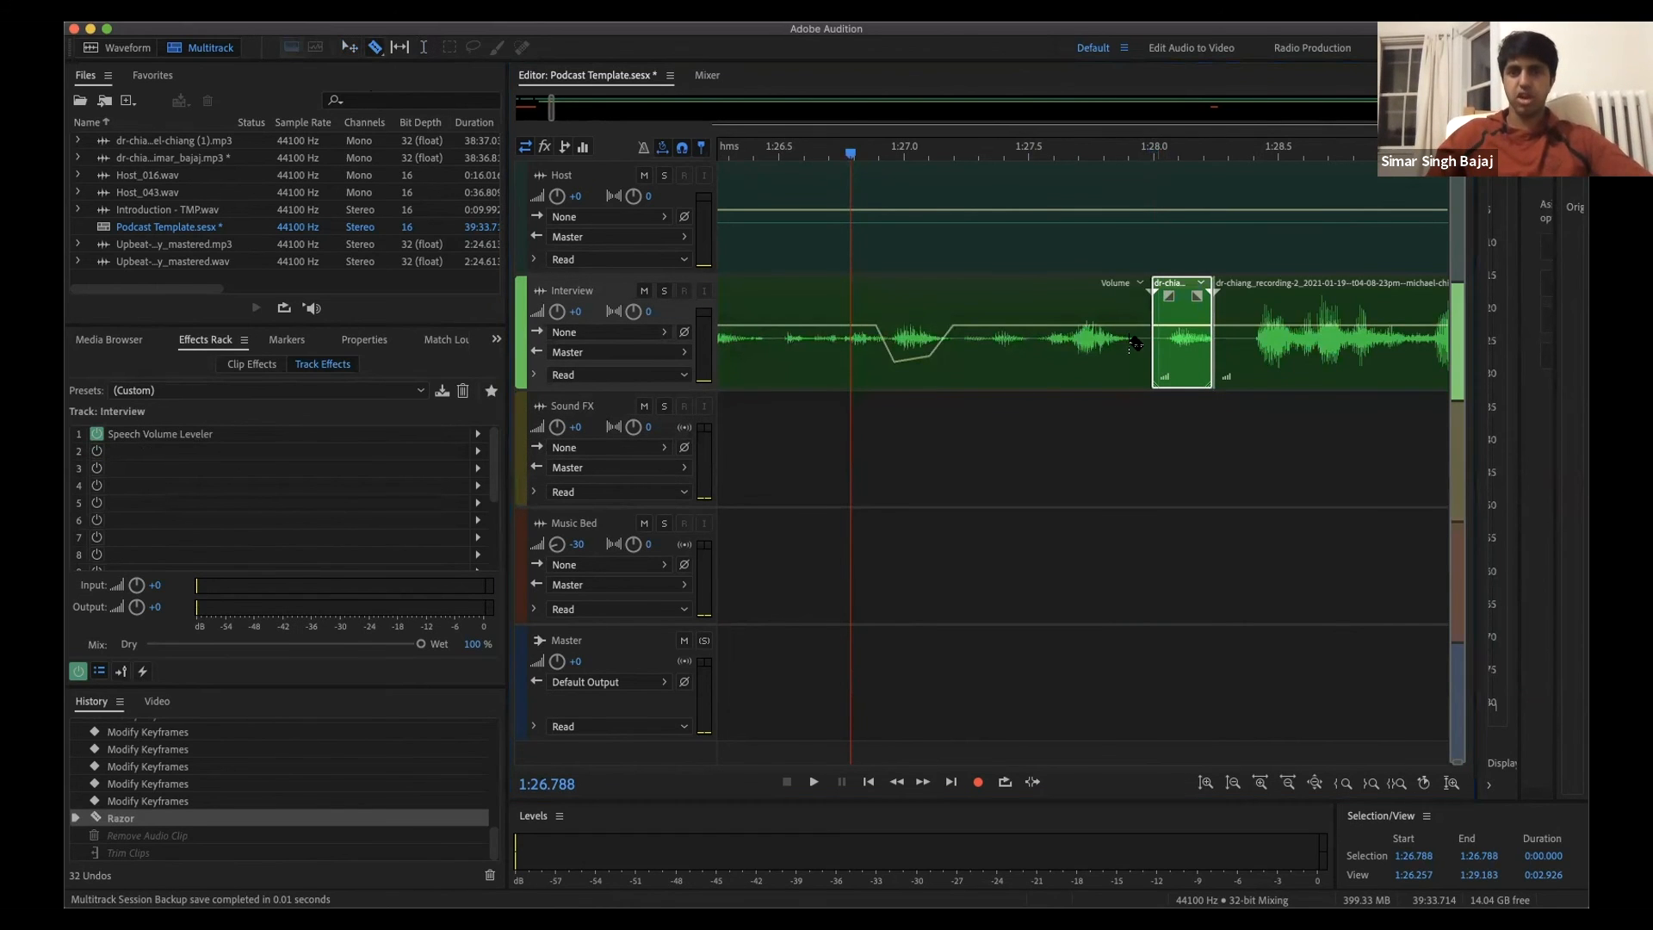
click(1191, 344)
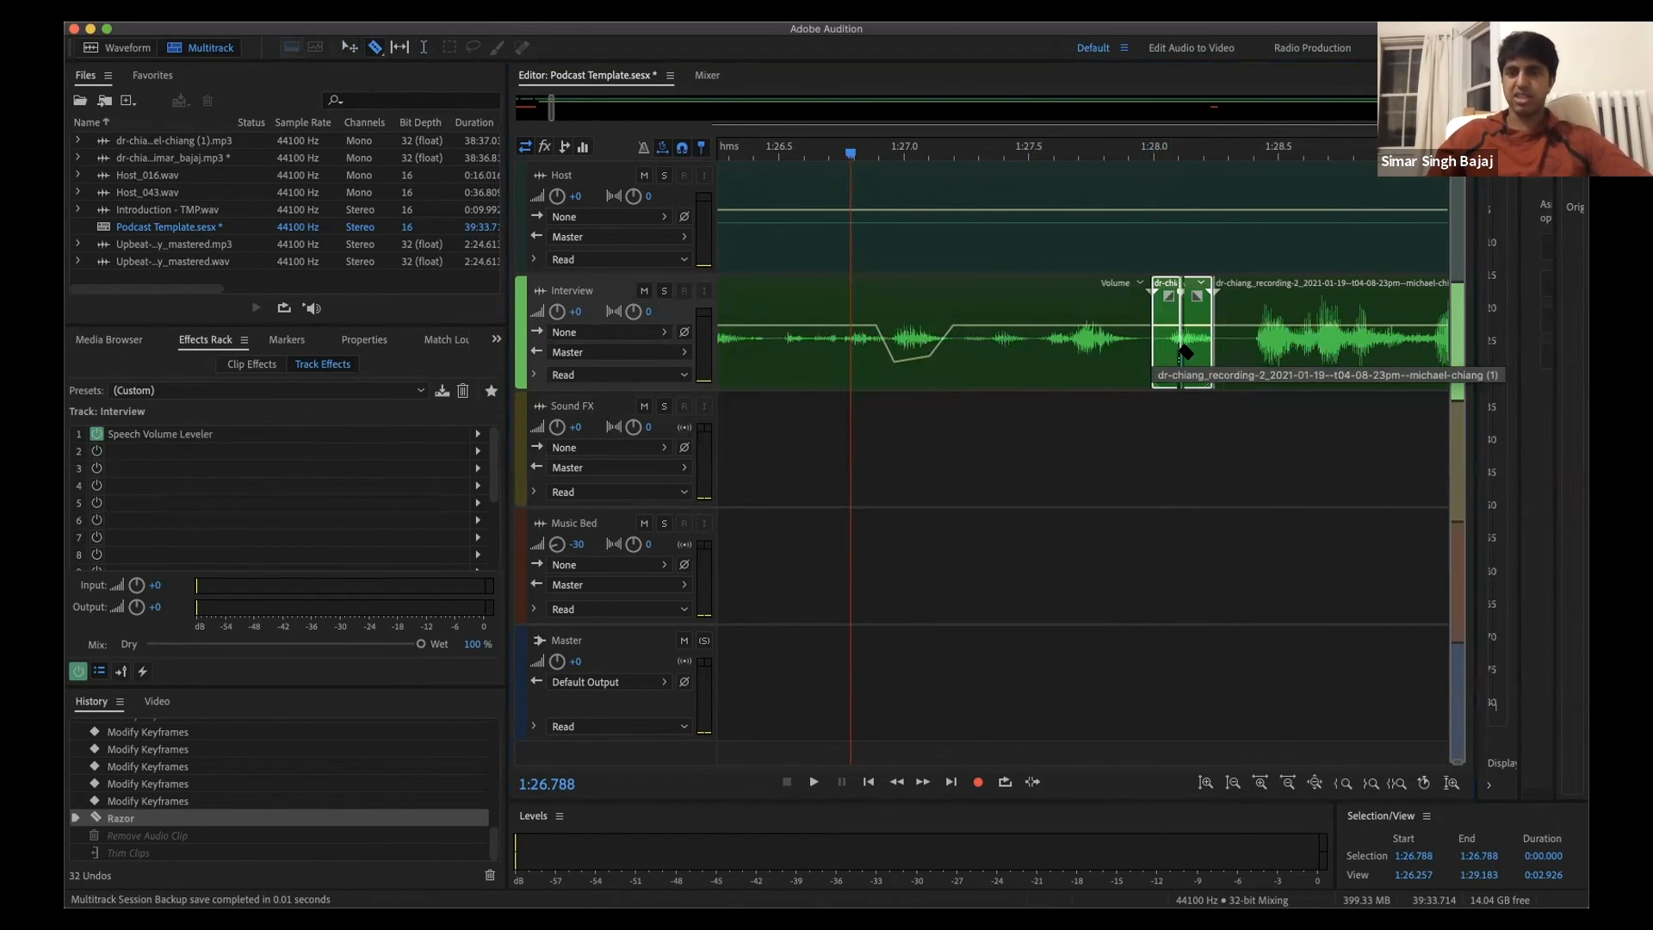
click(1182, 344)
click(1191, 349)
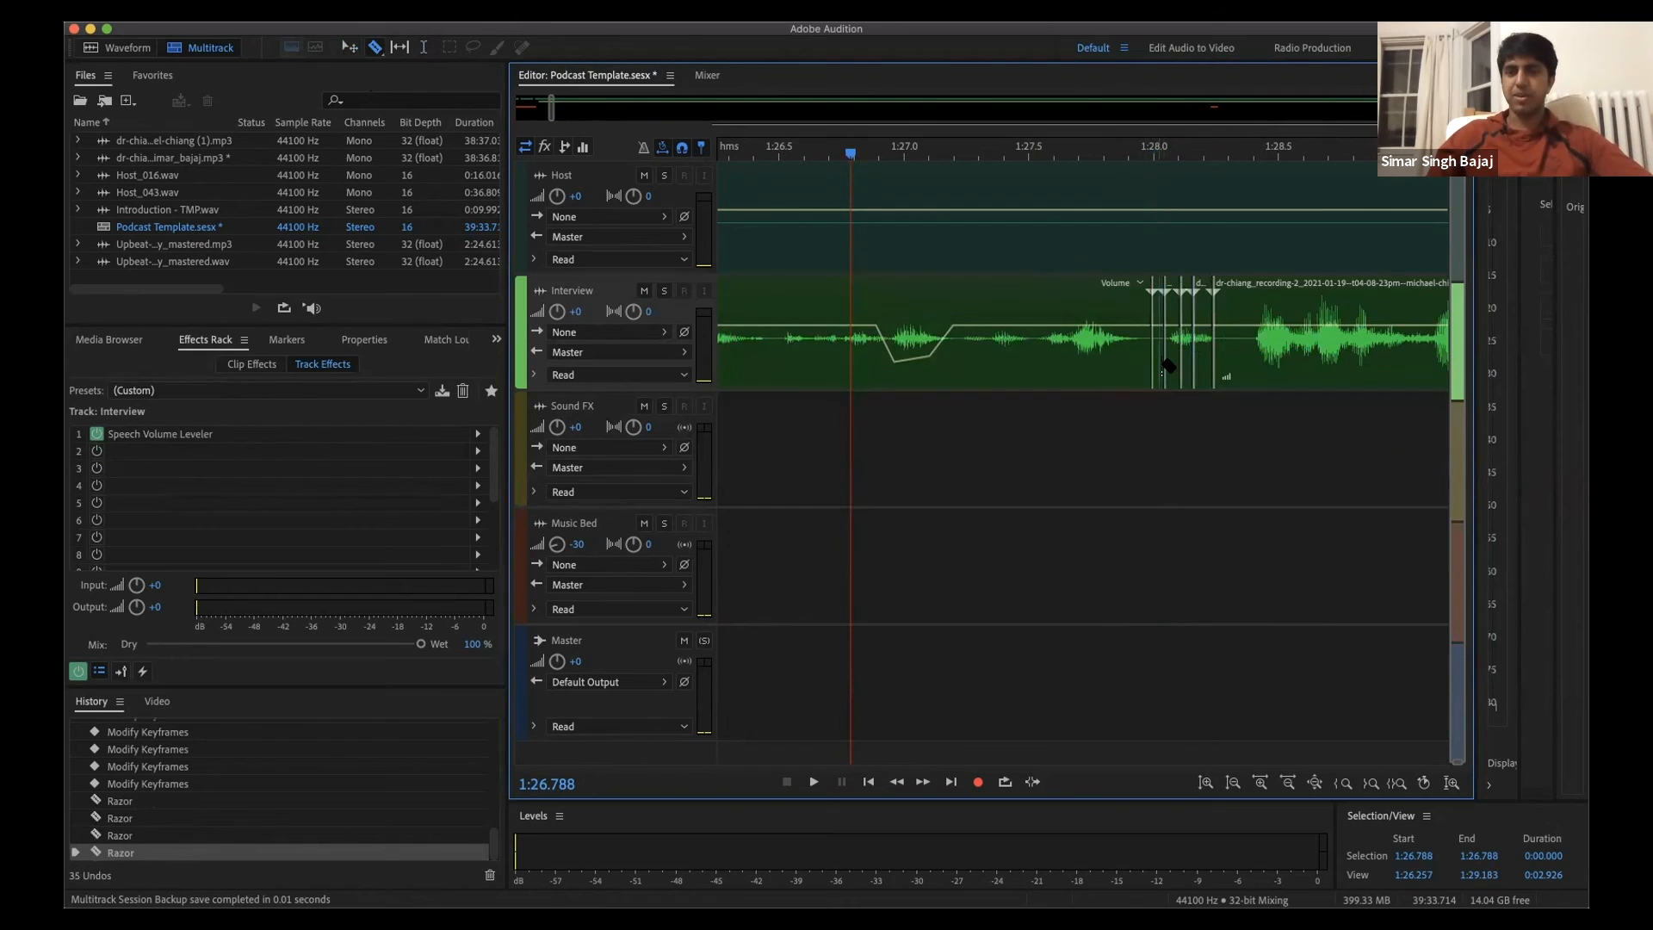
key(super+z)
key(super+z)
key(super+z)
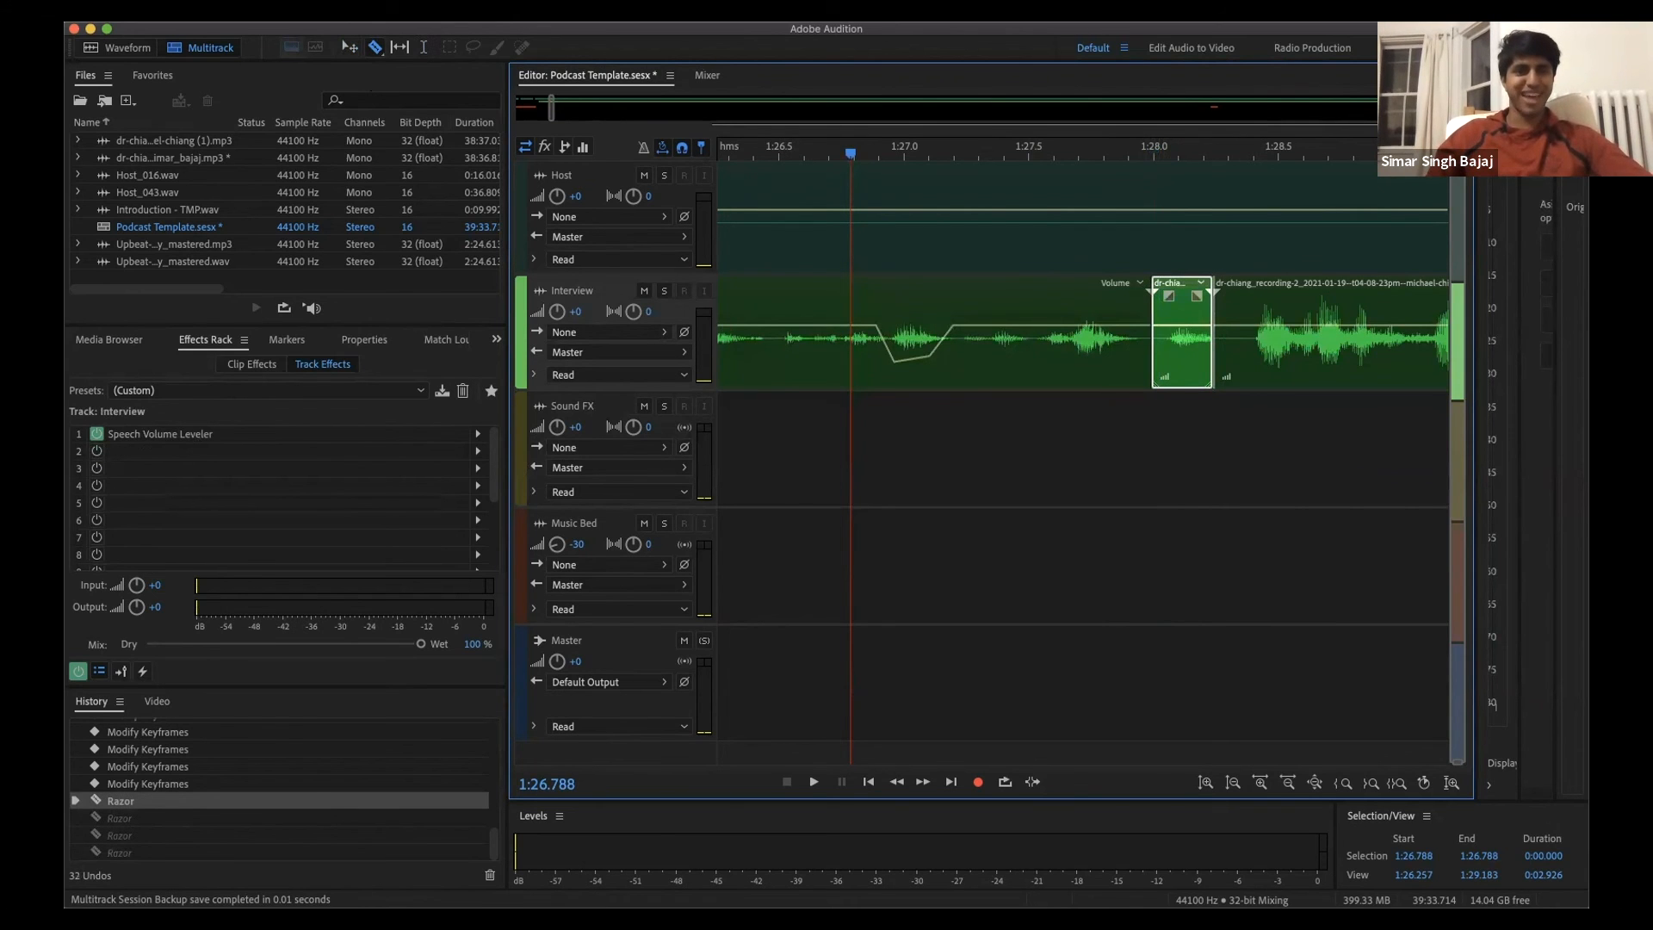
Step: Switch to the Move tool and review the arranged session, examining the fade-out at the end of the Music Bed clip
click(350, 46)
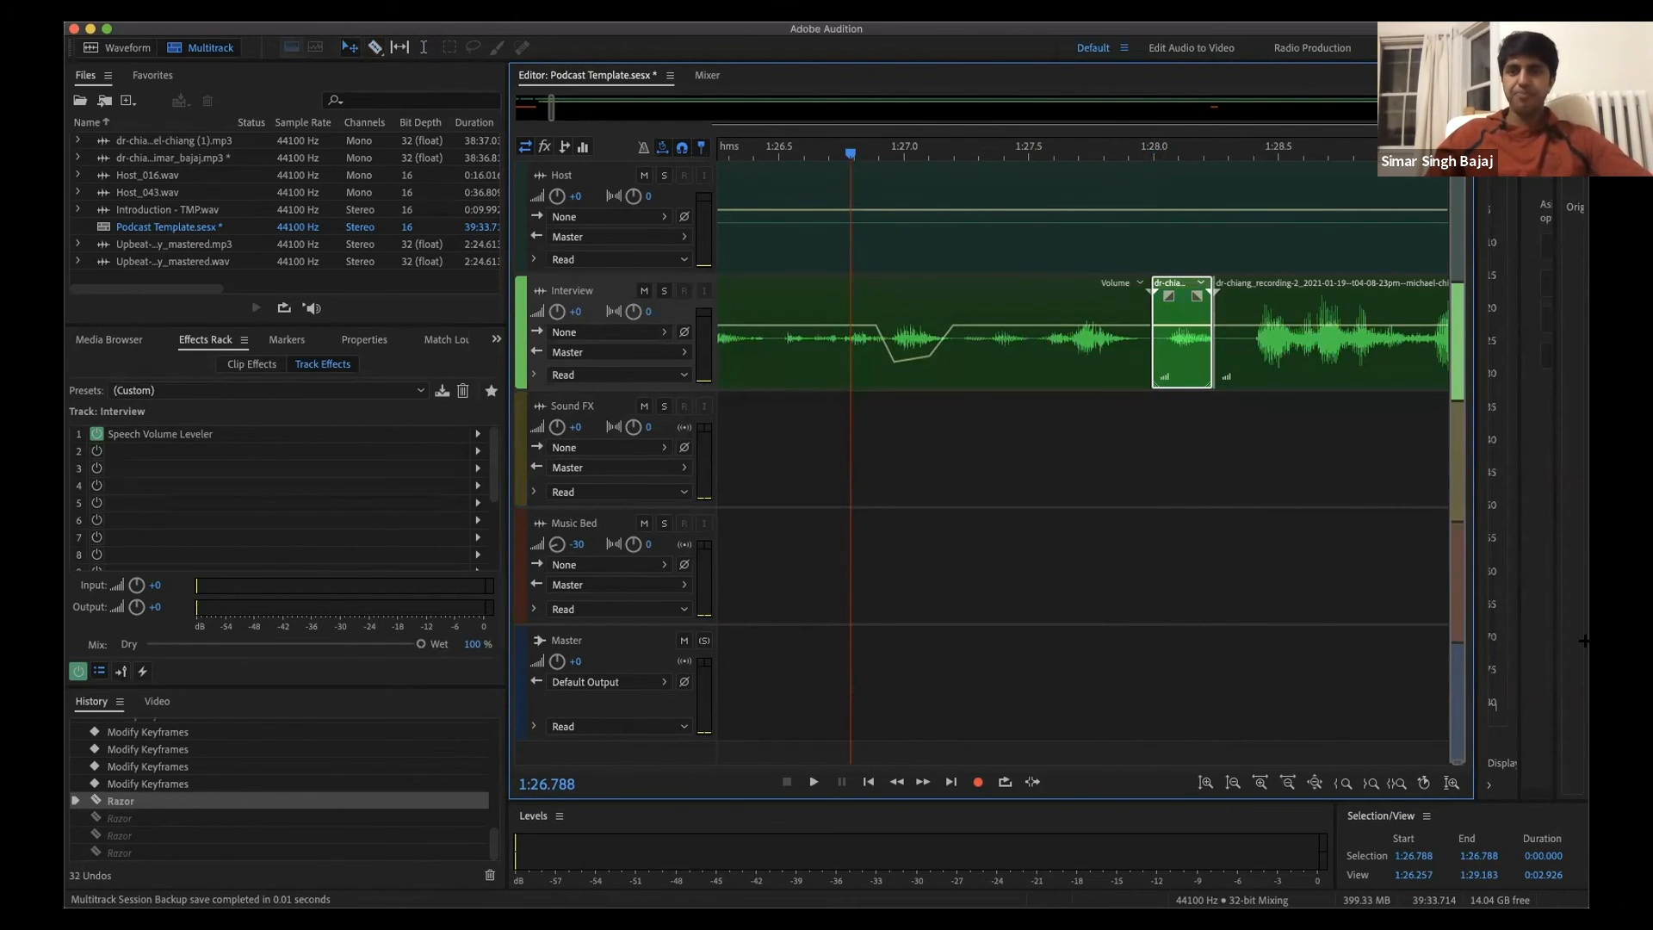
scroll(1085, 477, down, 2)
scroll(1085, 477, down, 5)
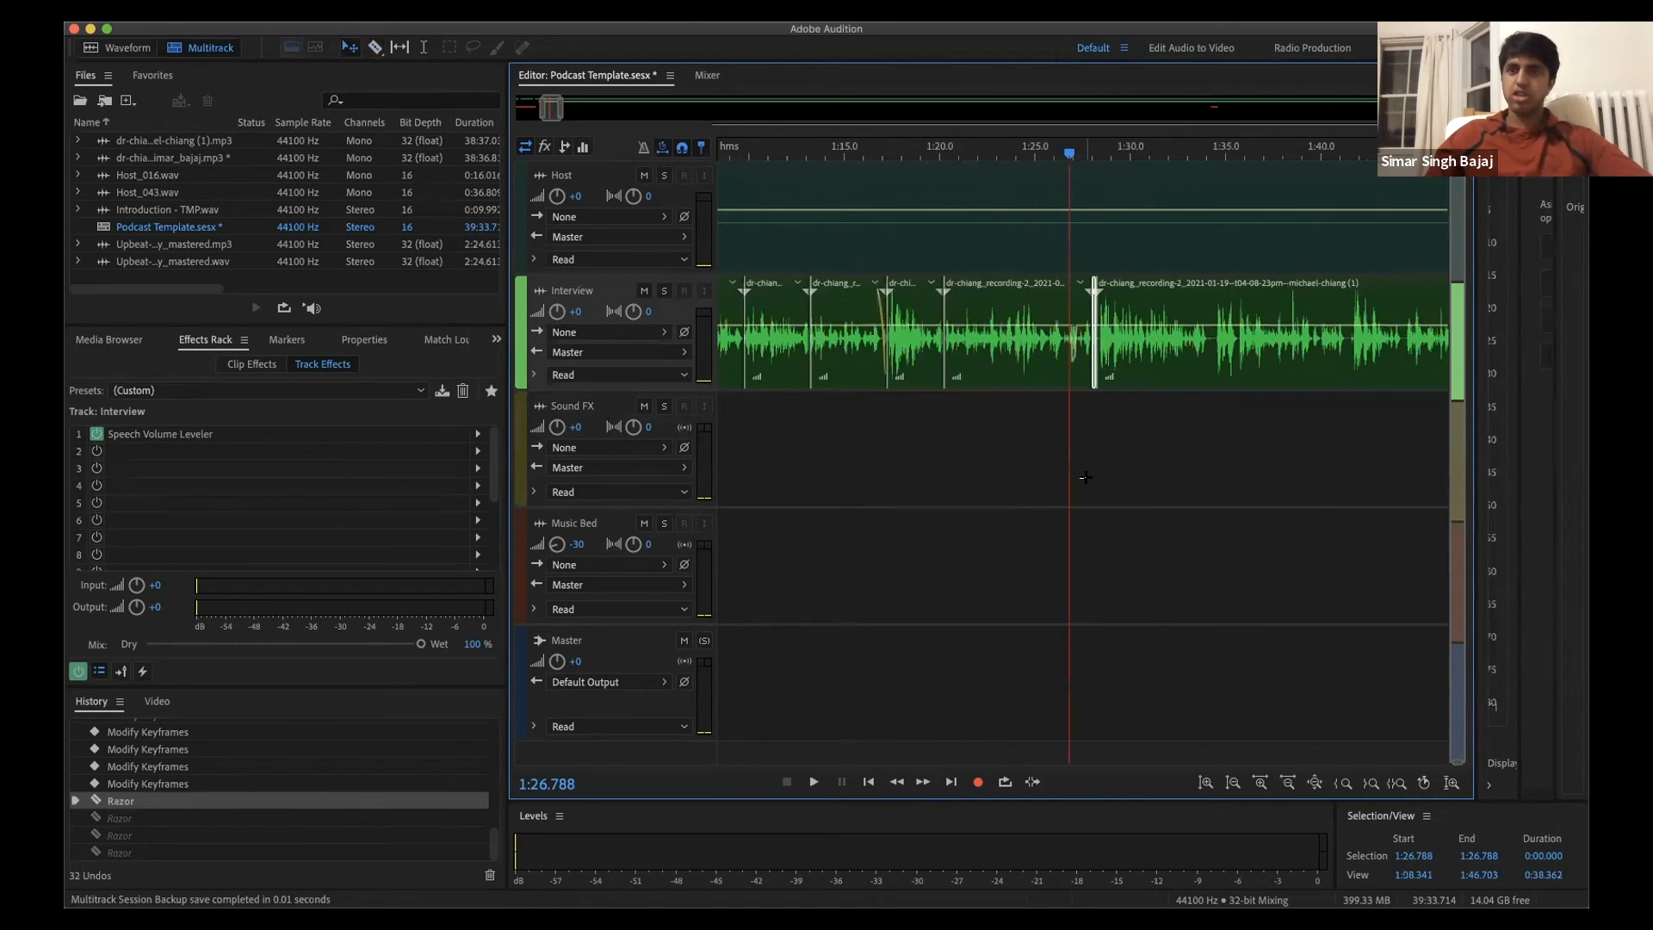
scroll(991, 401, right, 1)
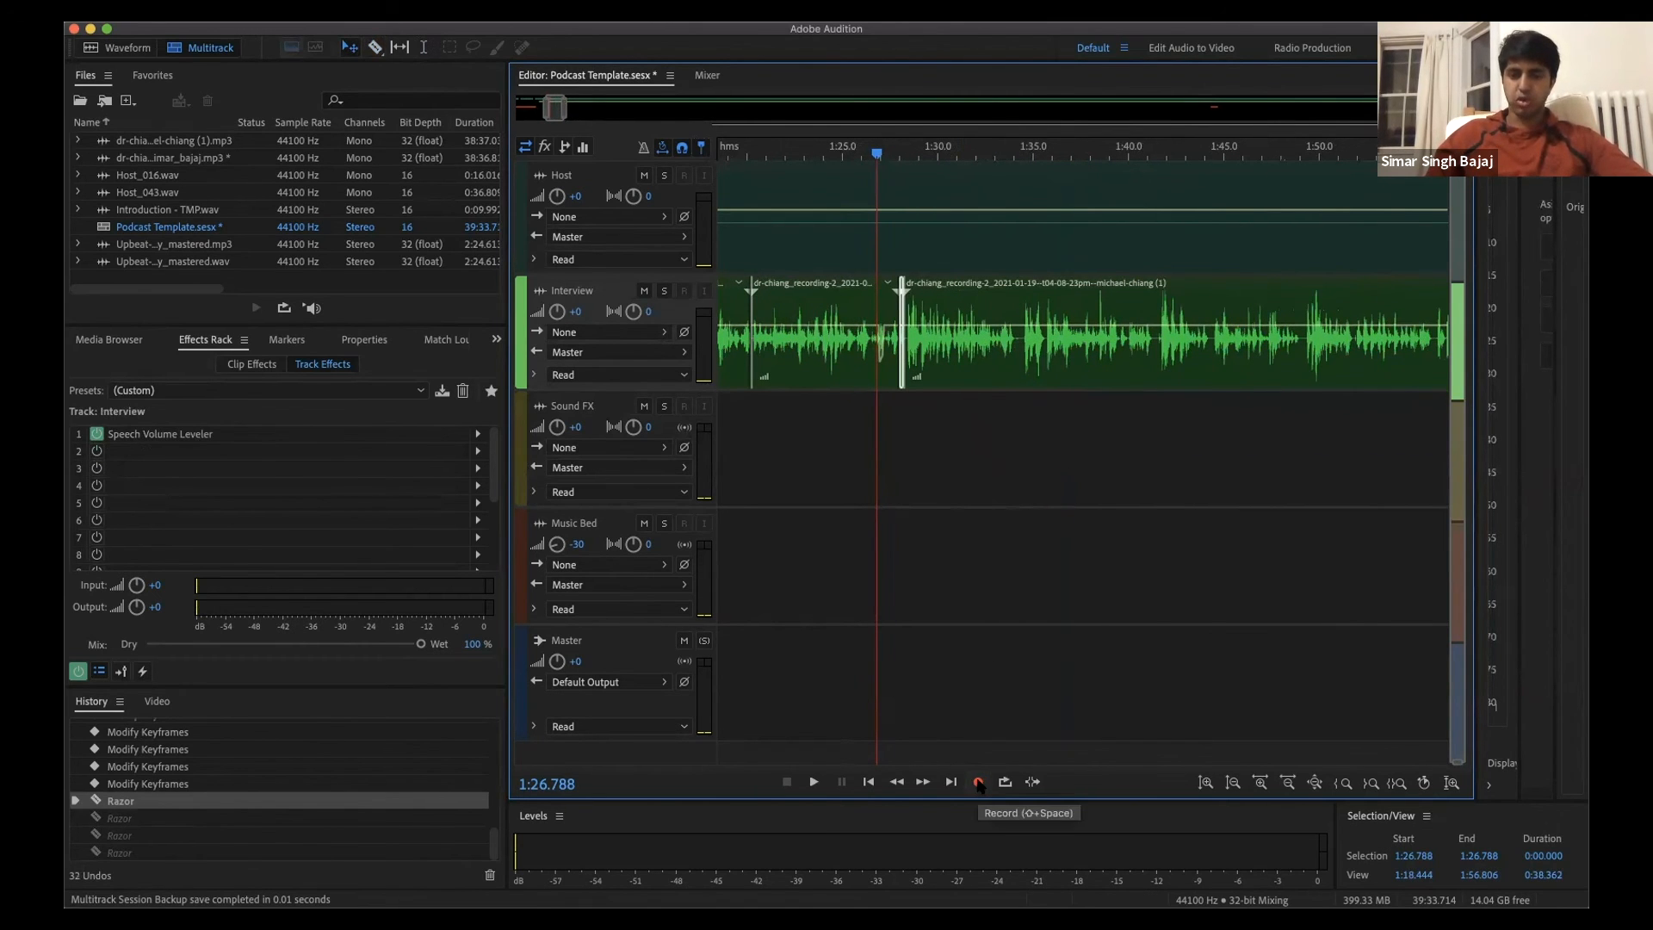
scroll(824, 433, down, 5)
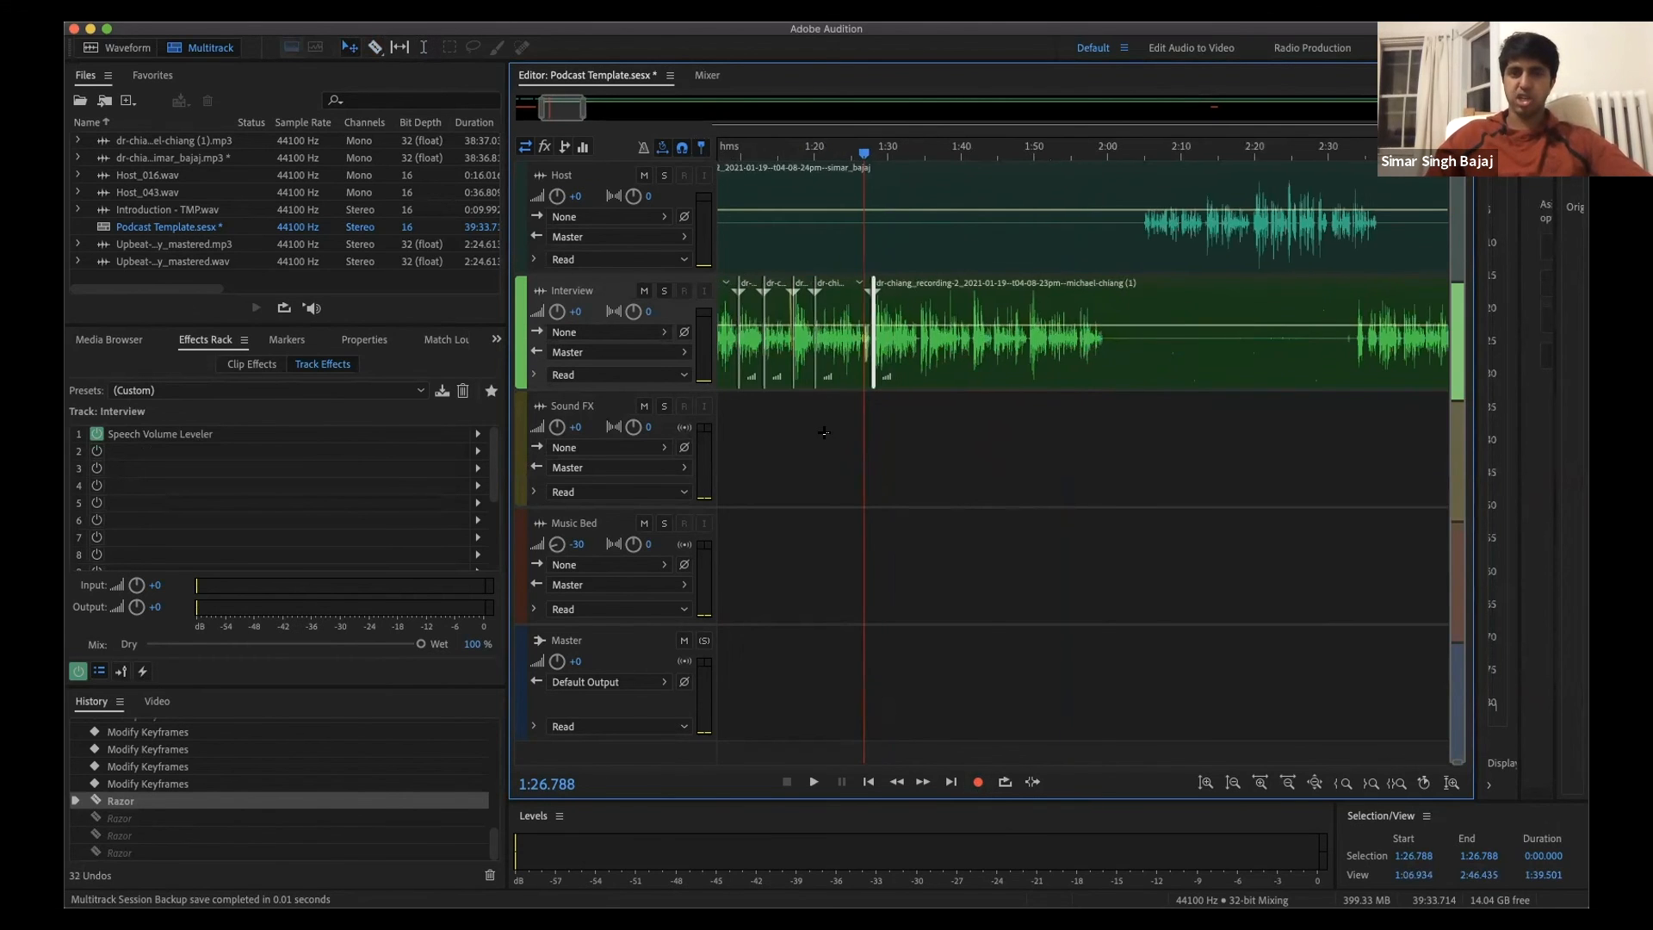
scroll(824, 432, left, 10)
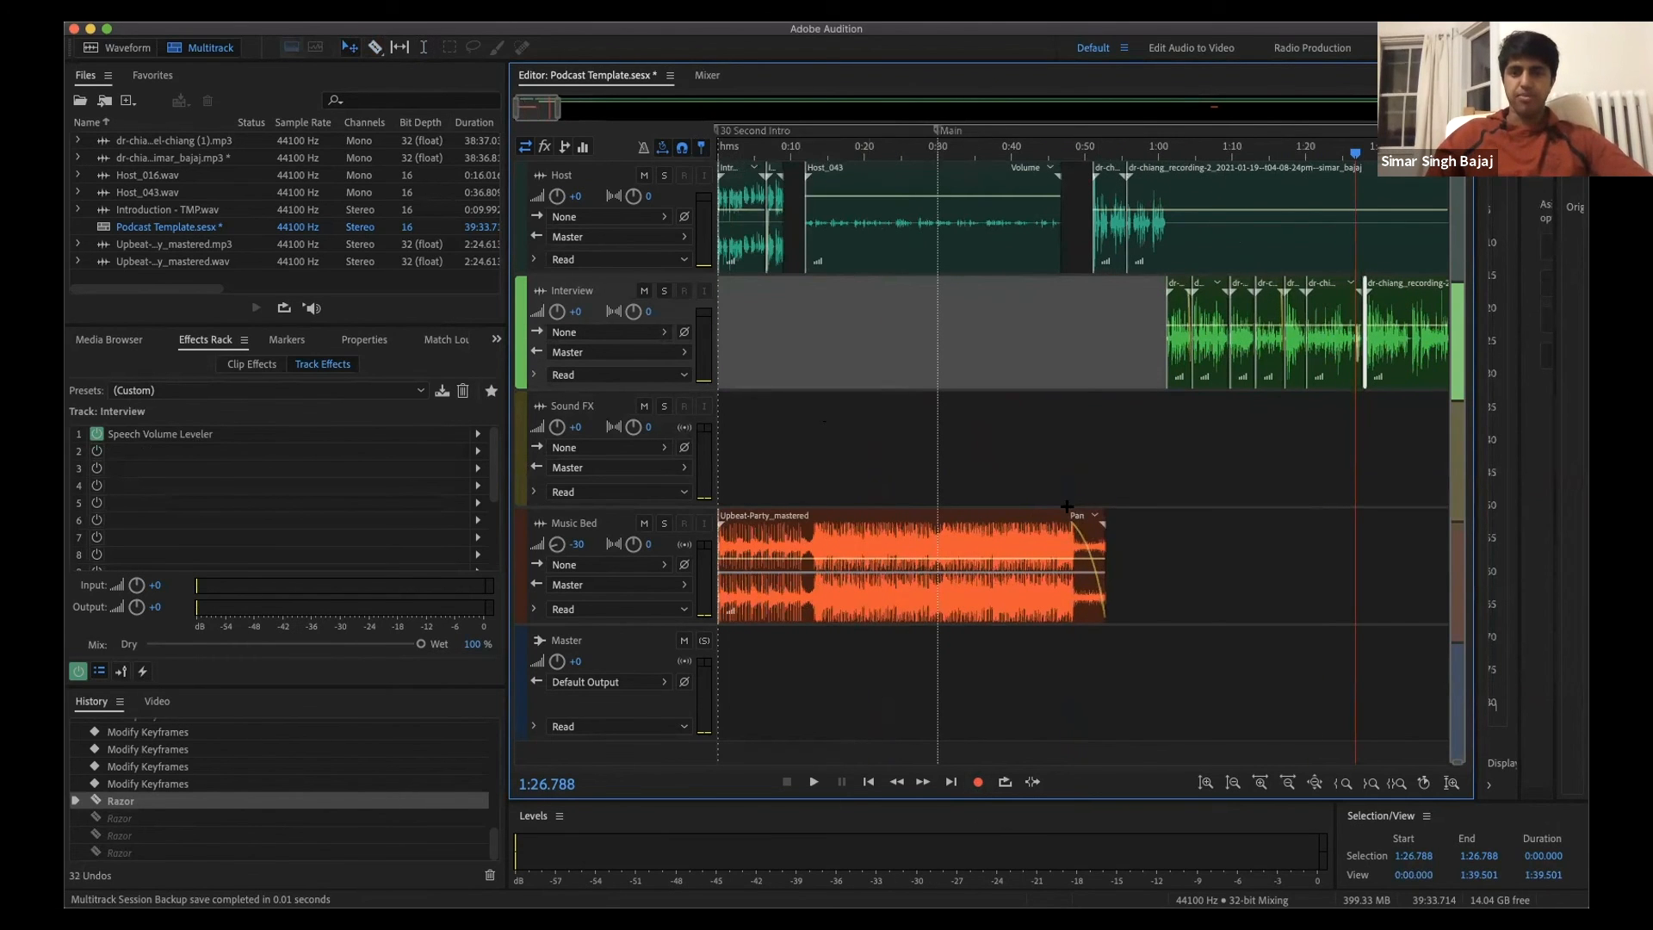
scroll(1082, 527, up, 8)
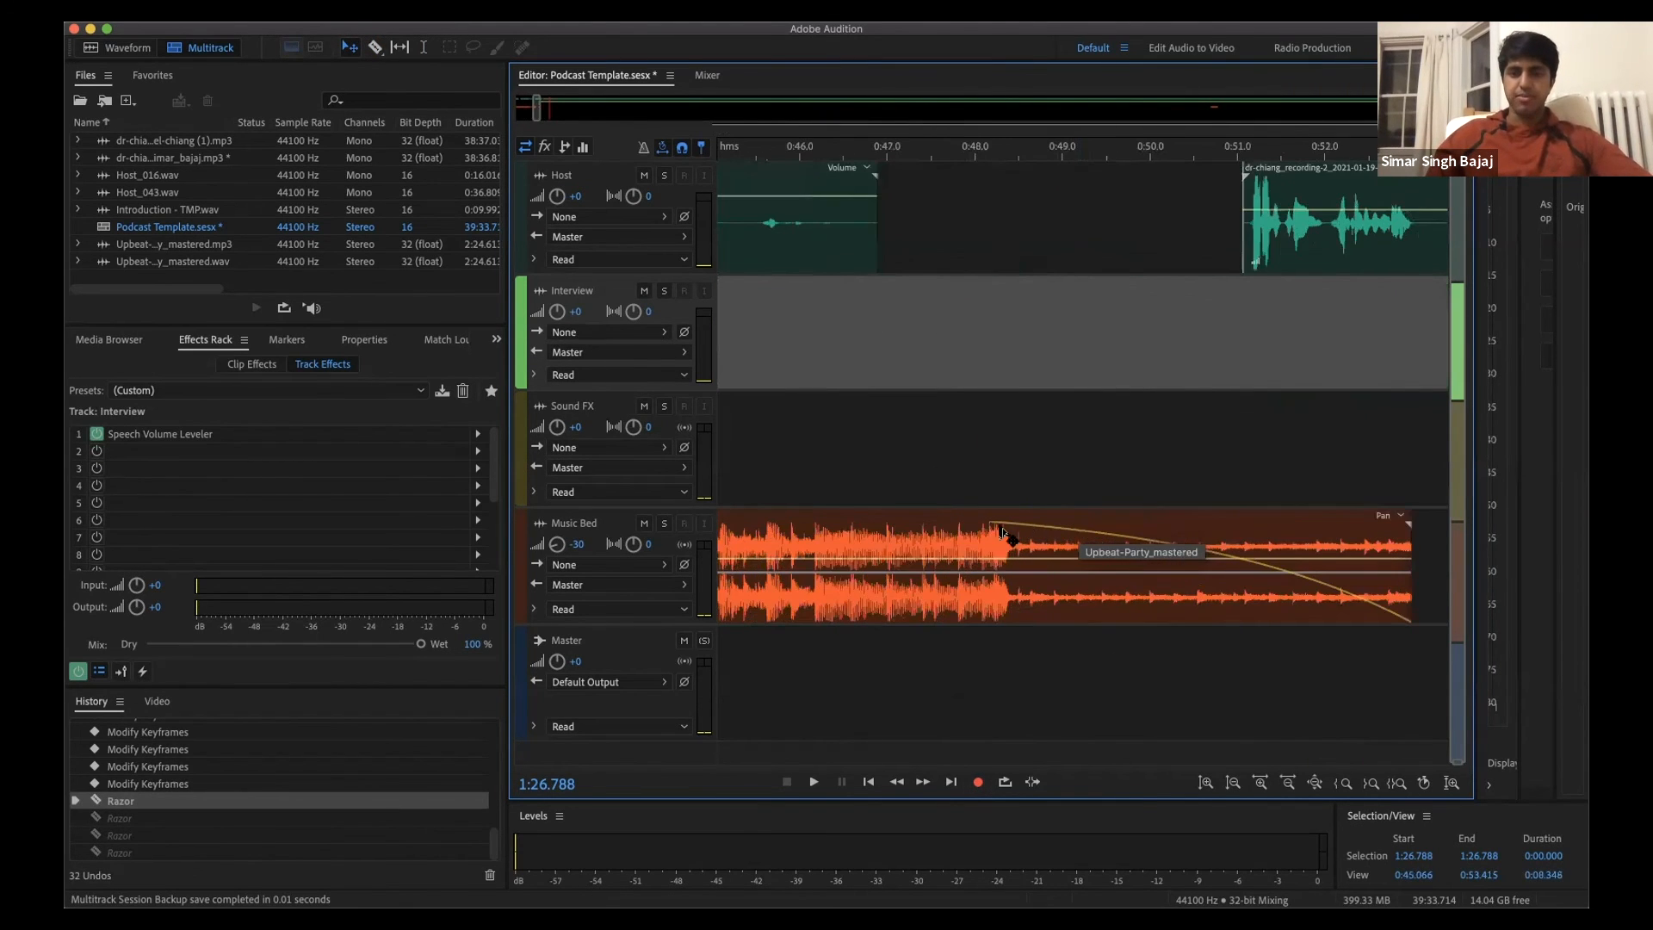
click(990, 525)
scroll(990, 525, down, 10)
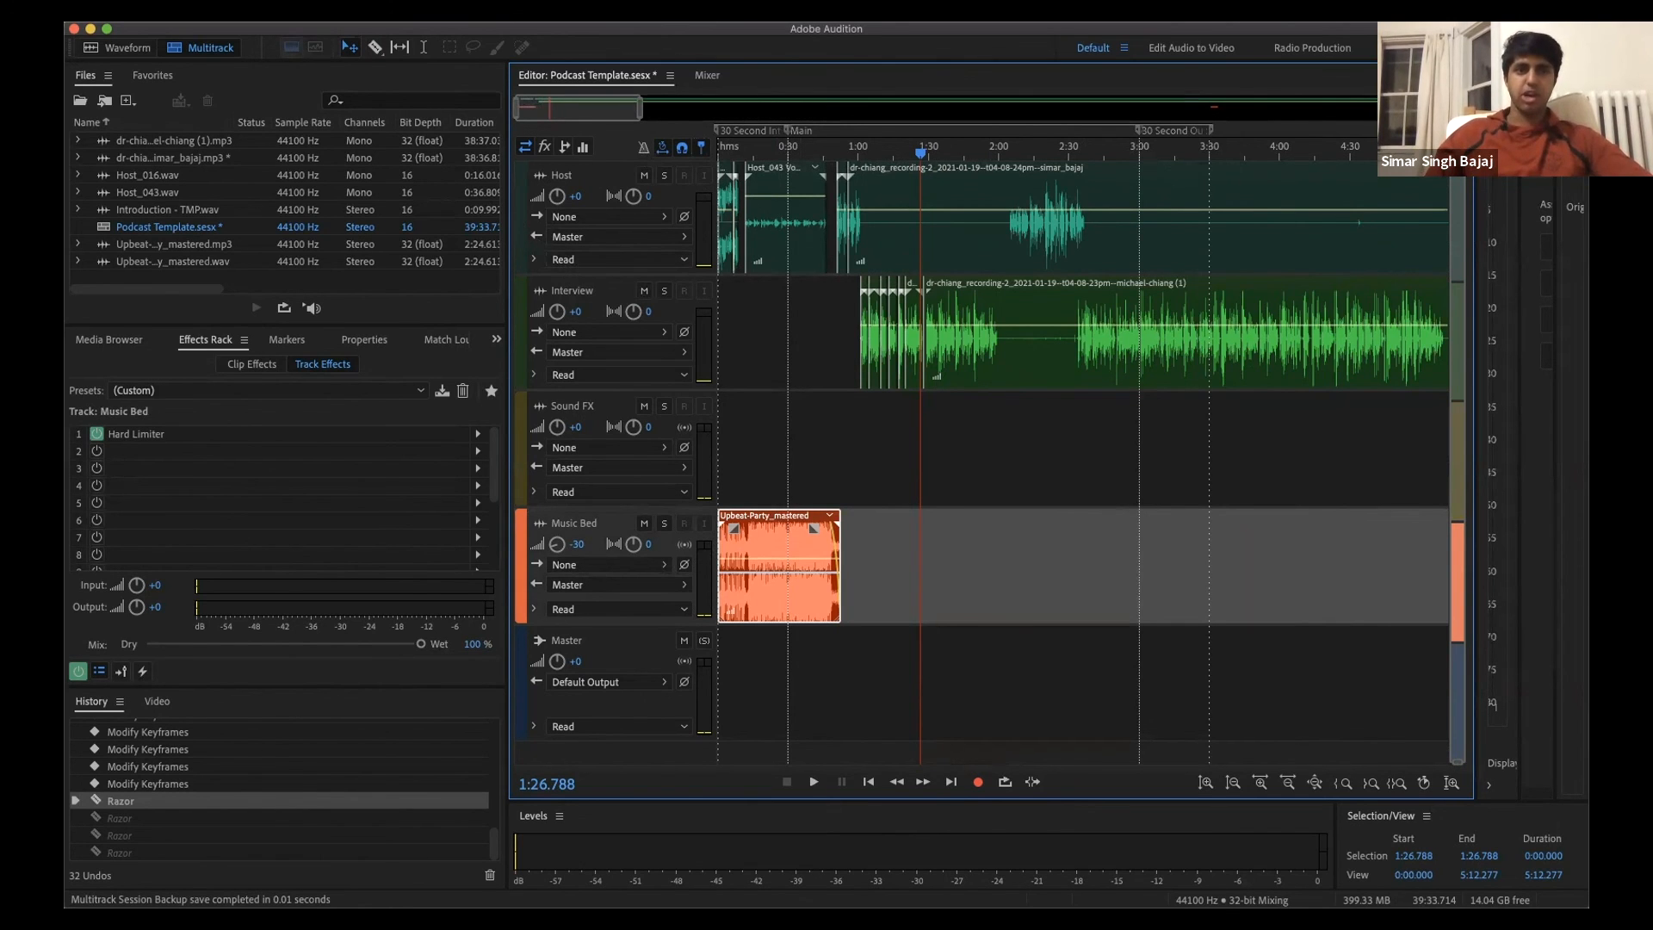
Step: Check the Multitrack Mixdown export options for the session, and leave them without exporting
click(233, 10)
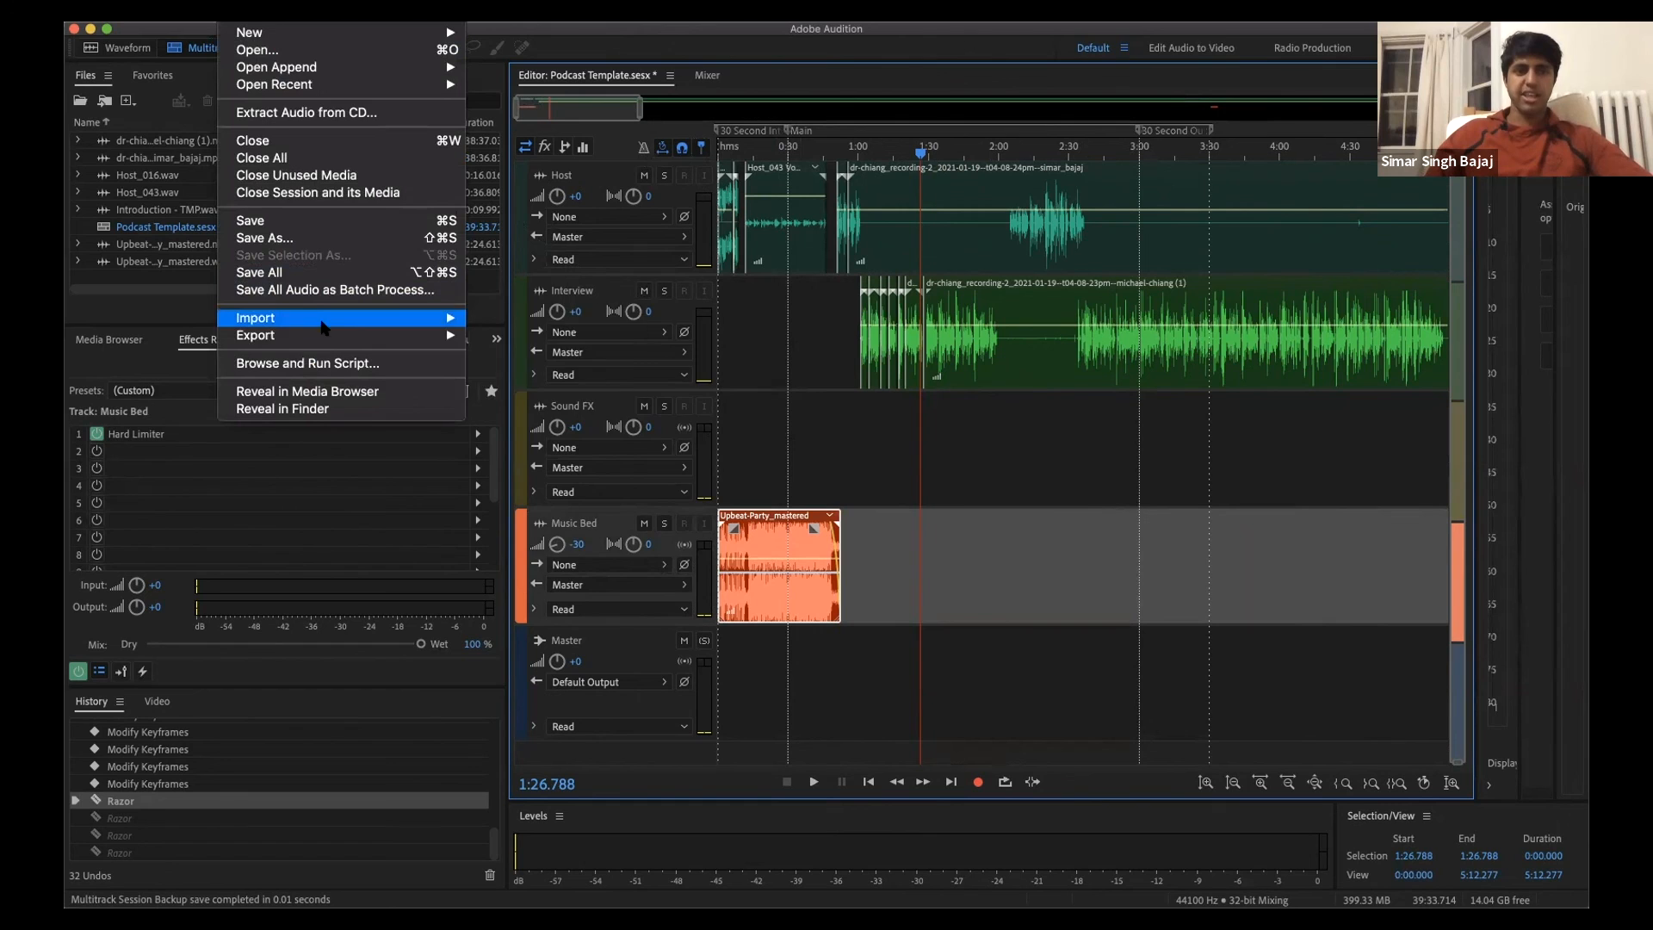
mouse_move(323, 336)
mouse_move(573, 418)
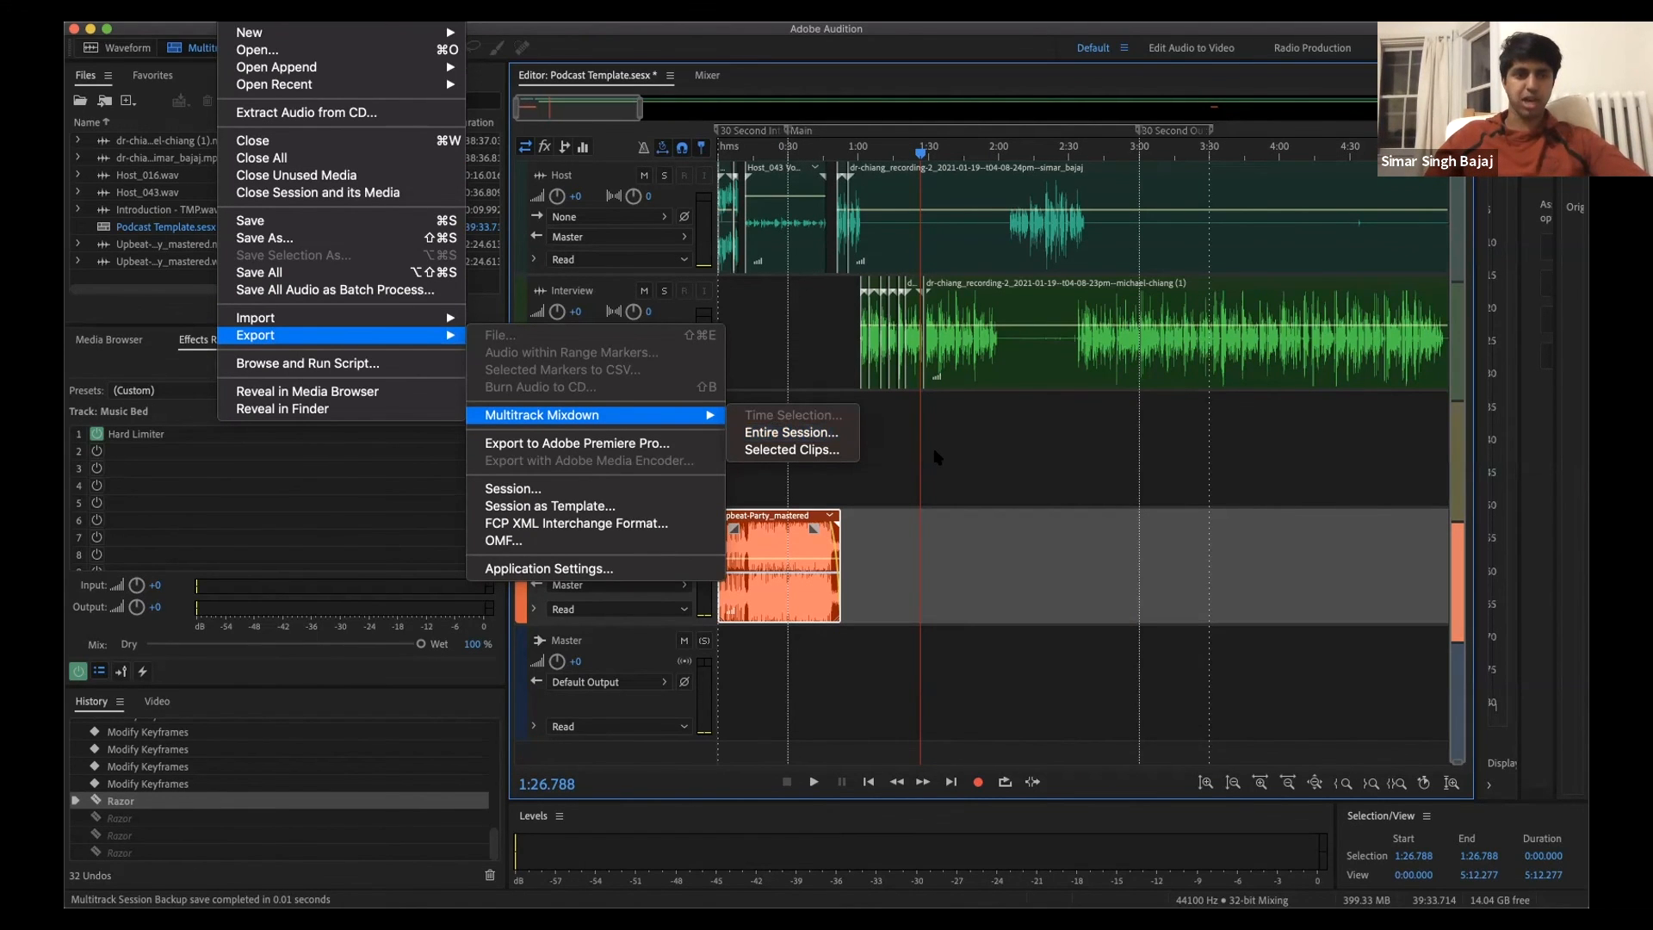
click(937, 458)
scroll(884, 458, down, 2)
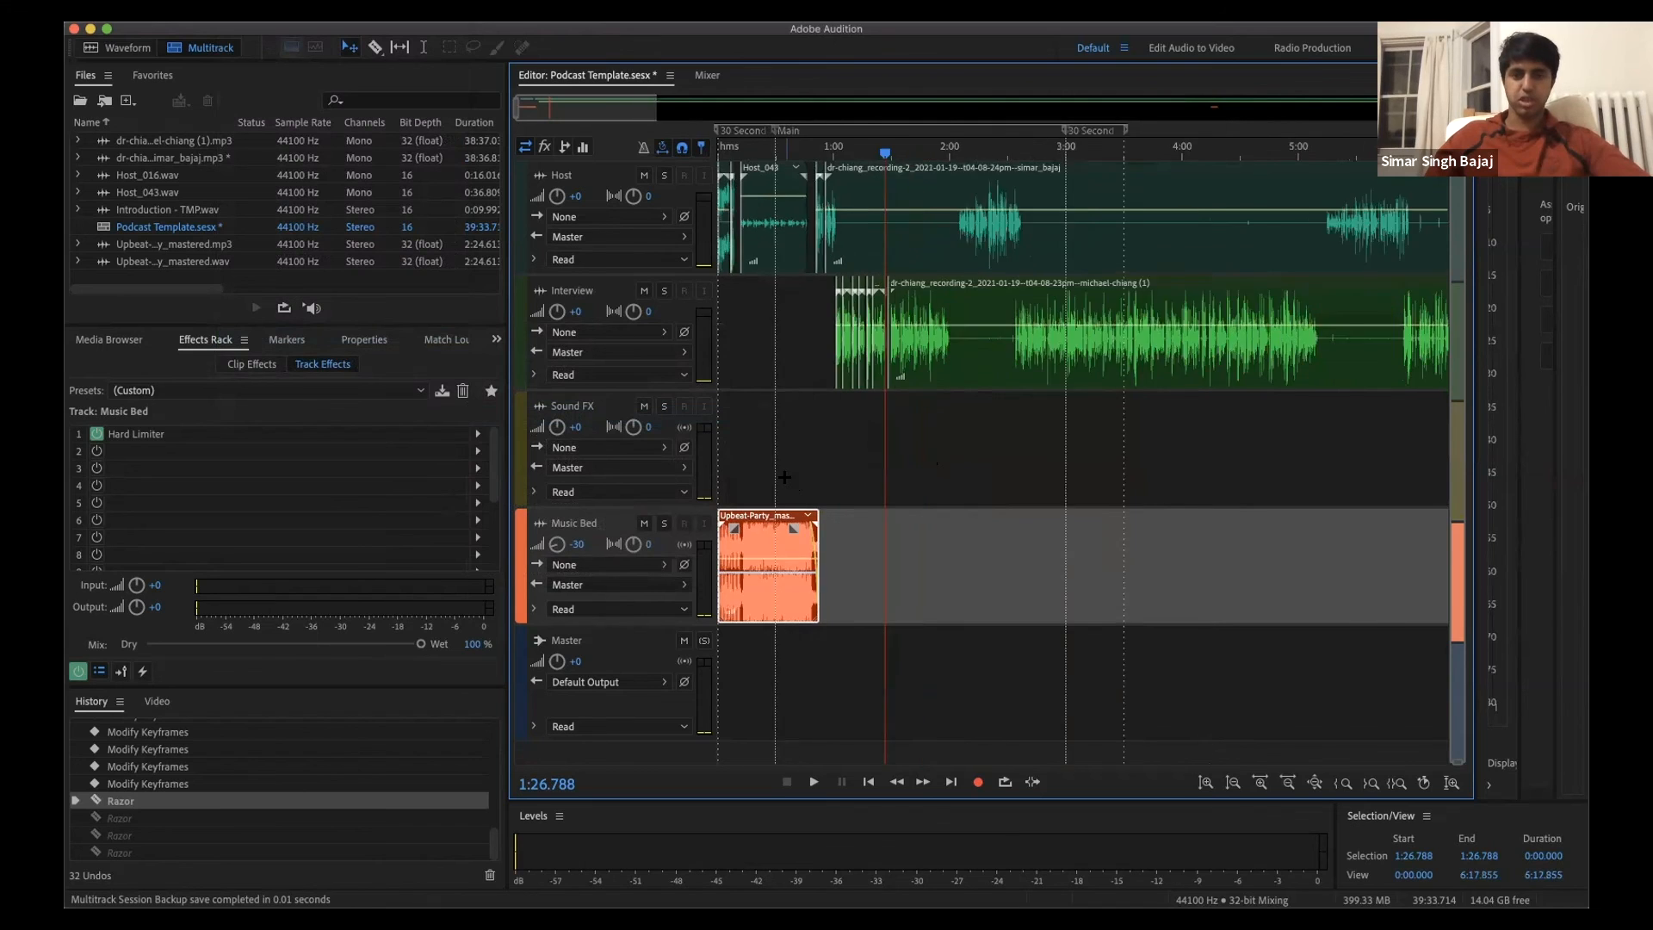
scroll(884, 458, down, 3)
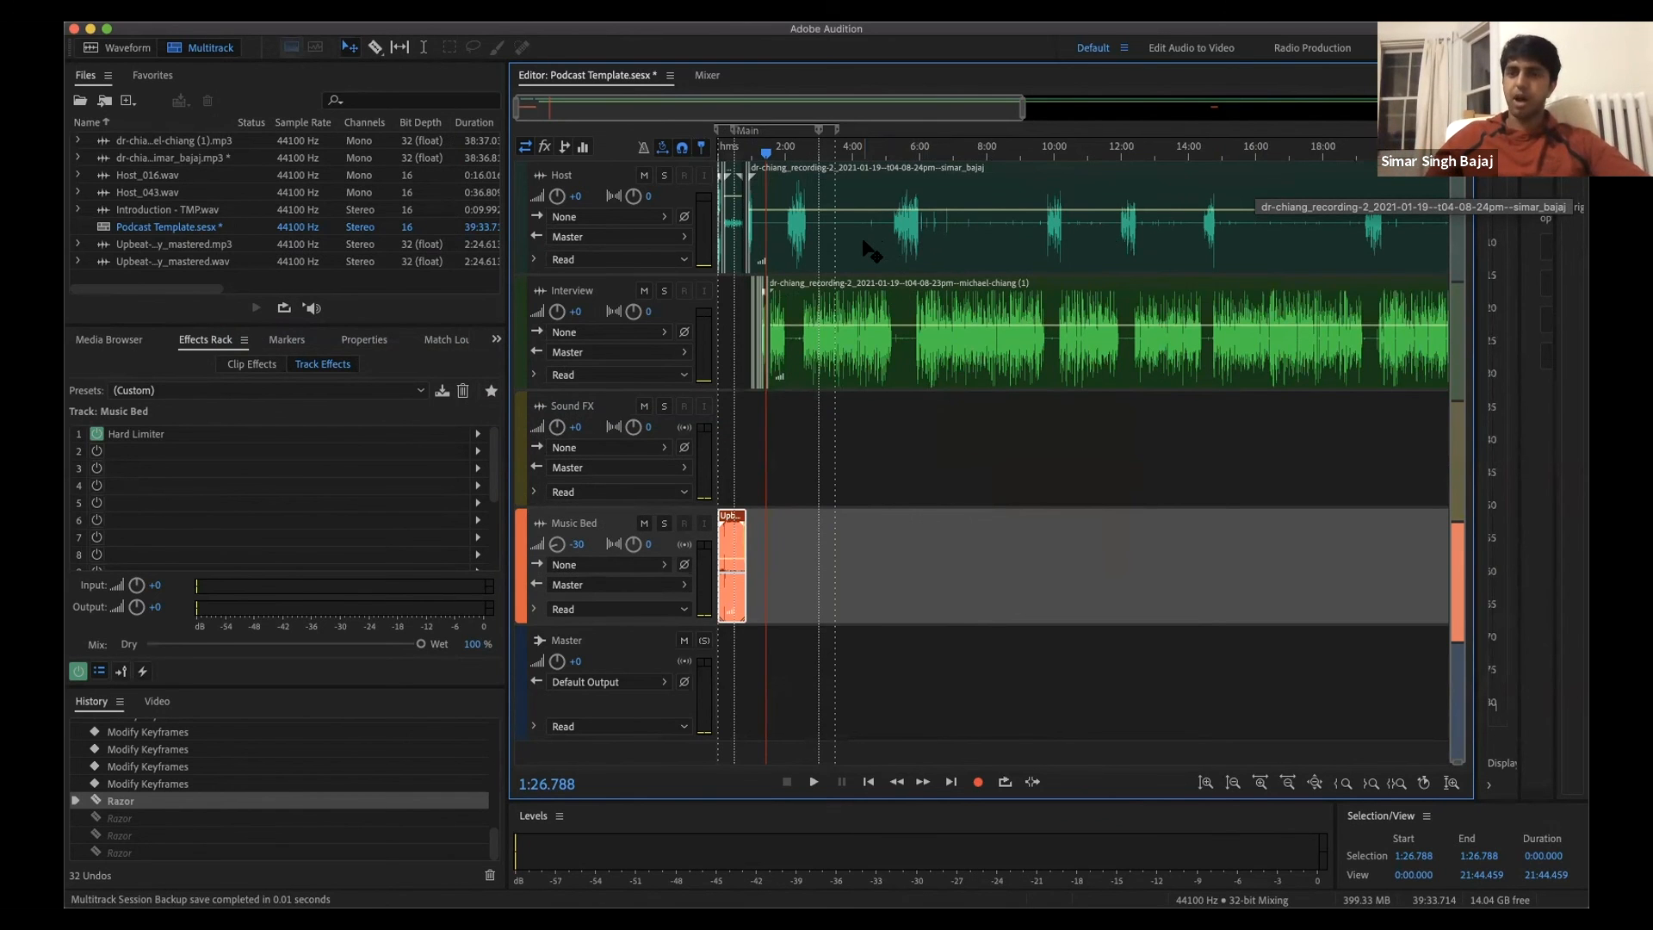
scroll(775, 274, up, 5)
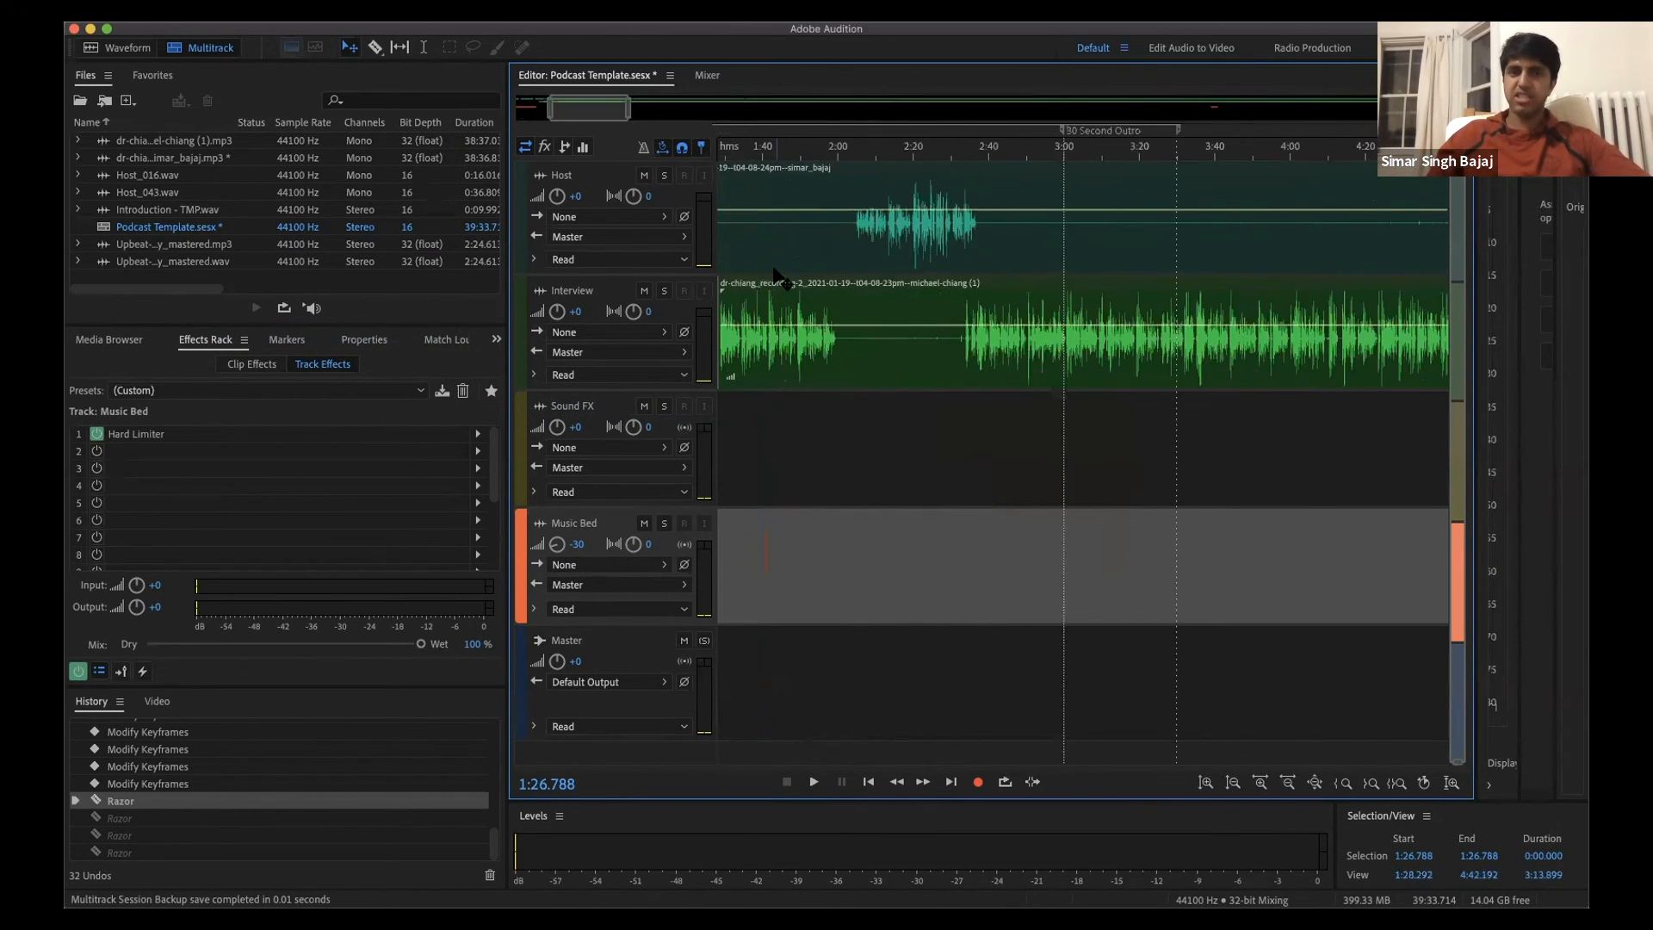
Step: Review the Interview track's cuts between about 1:00 and 2:00, and place the playhead at 1:55.982
scroll(775, 273, up, 1)
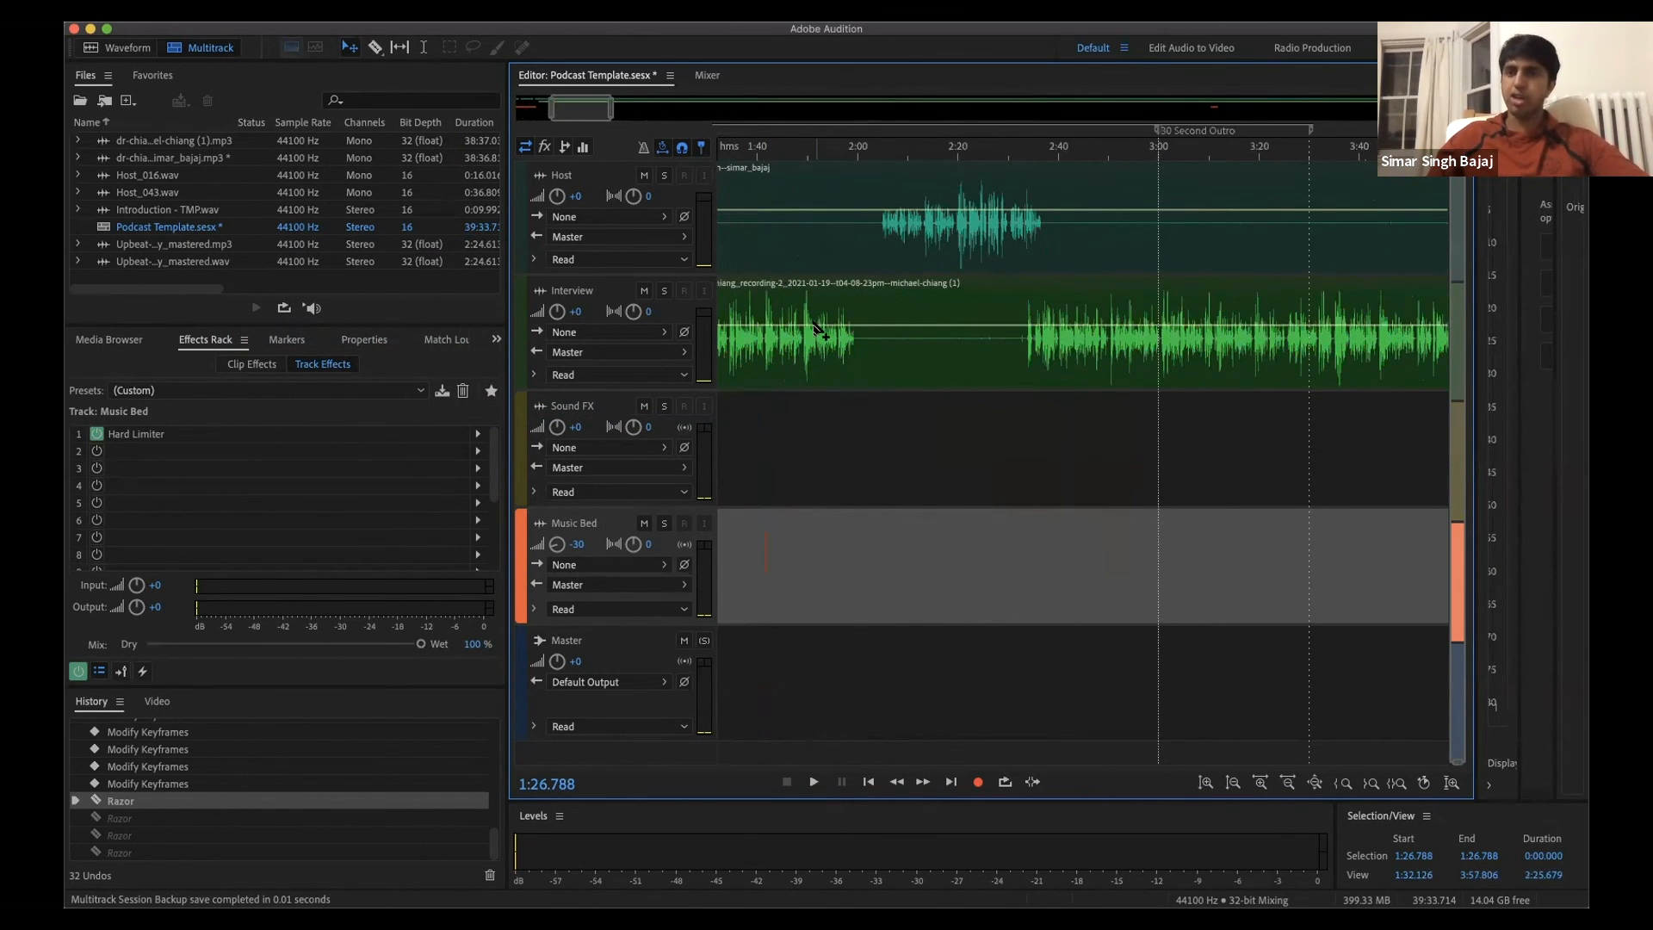
scroll(814, 332, left, 10)
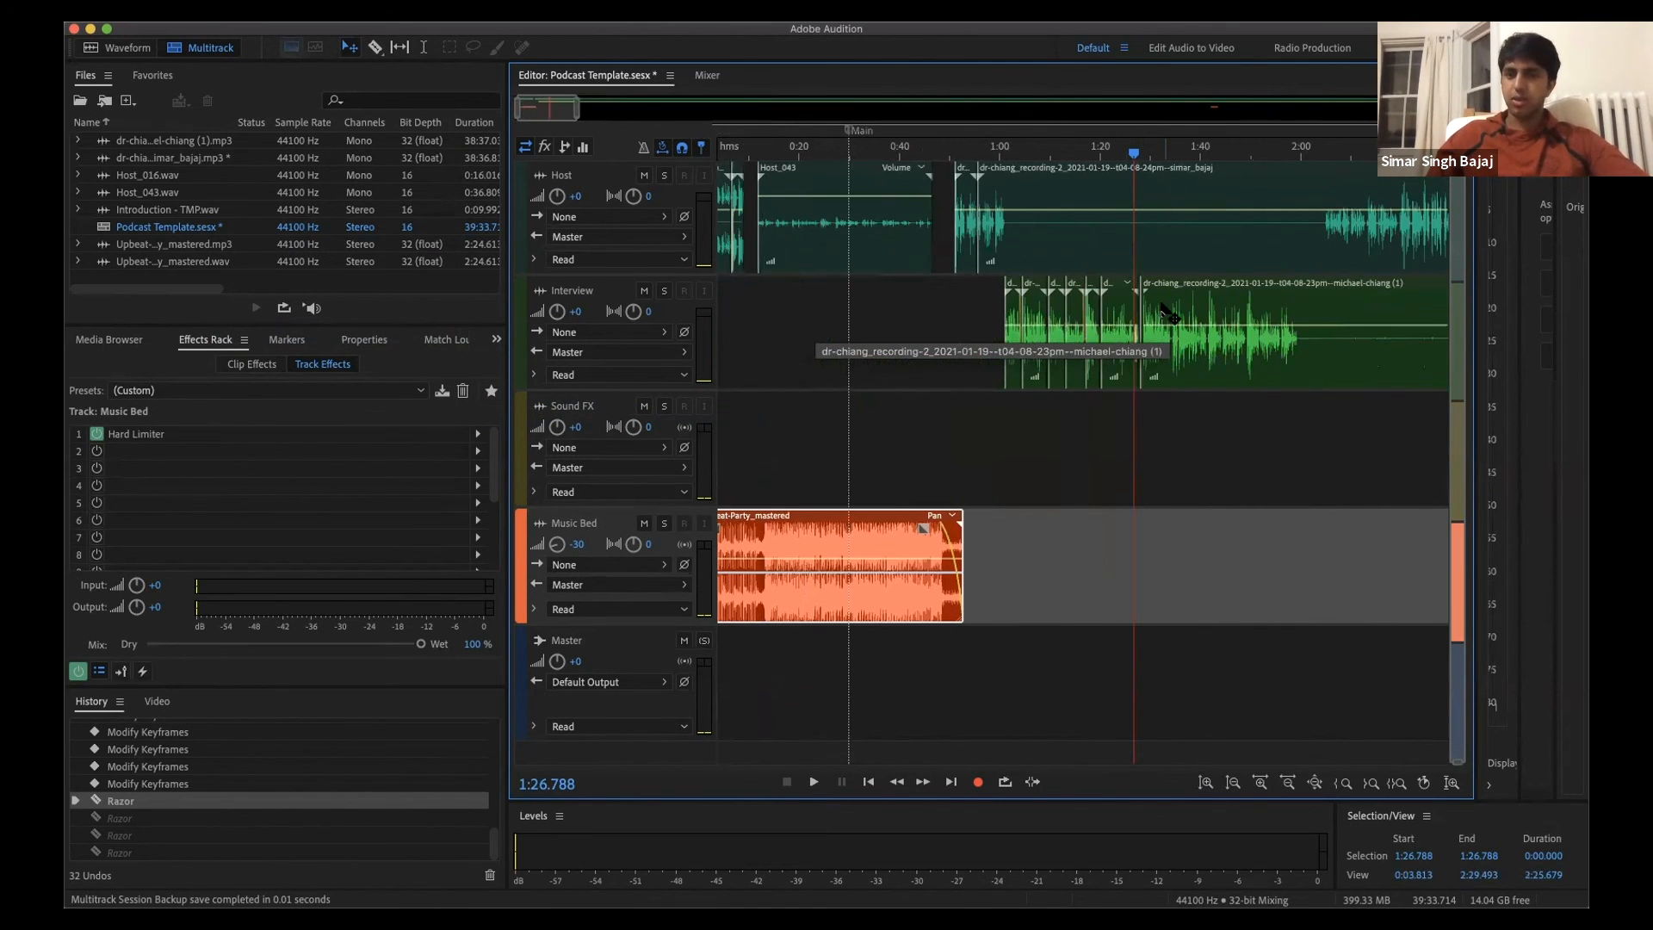
scroll(1168, 313, up, 3)
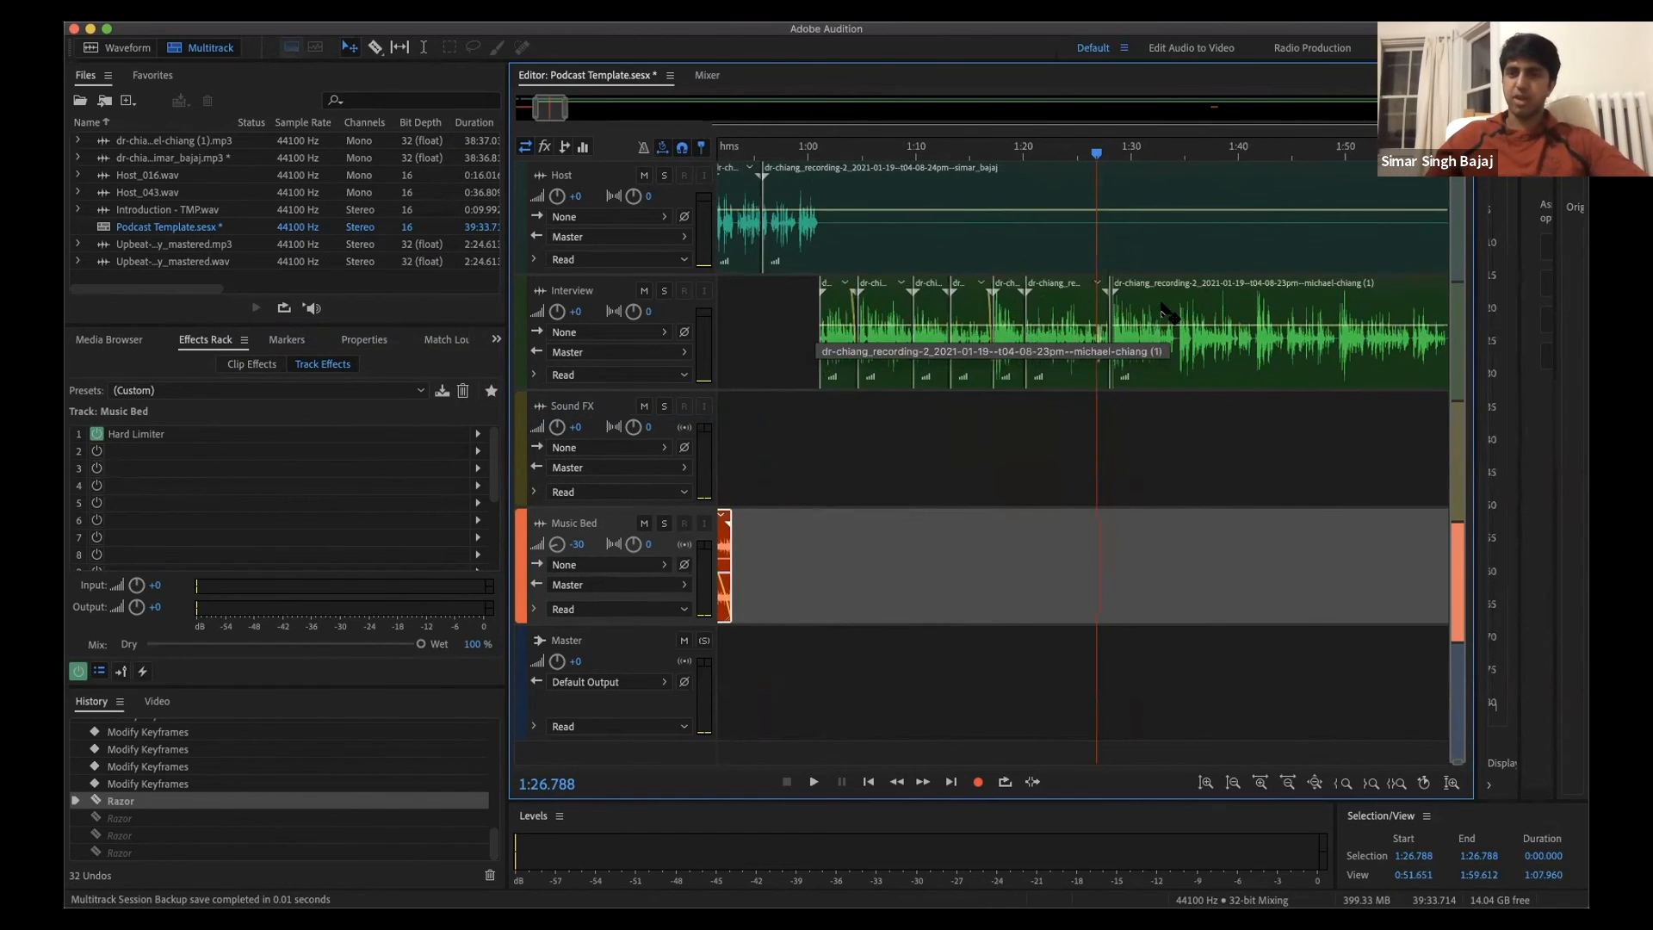
scroll(1169, 313, right, 5)
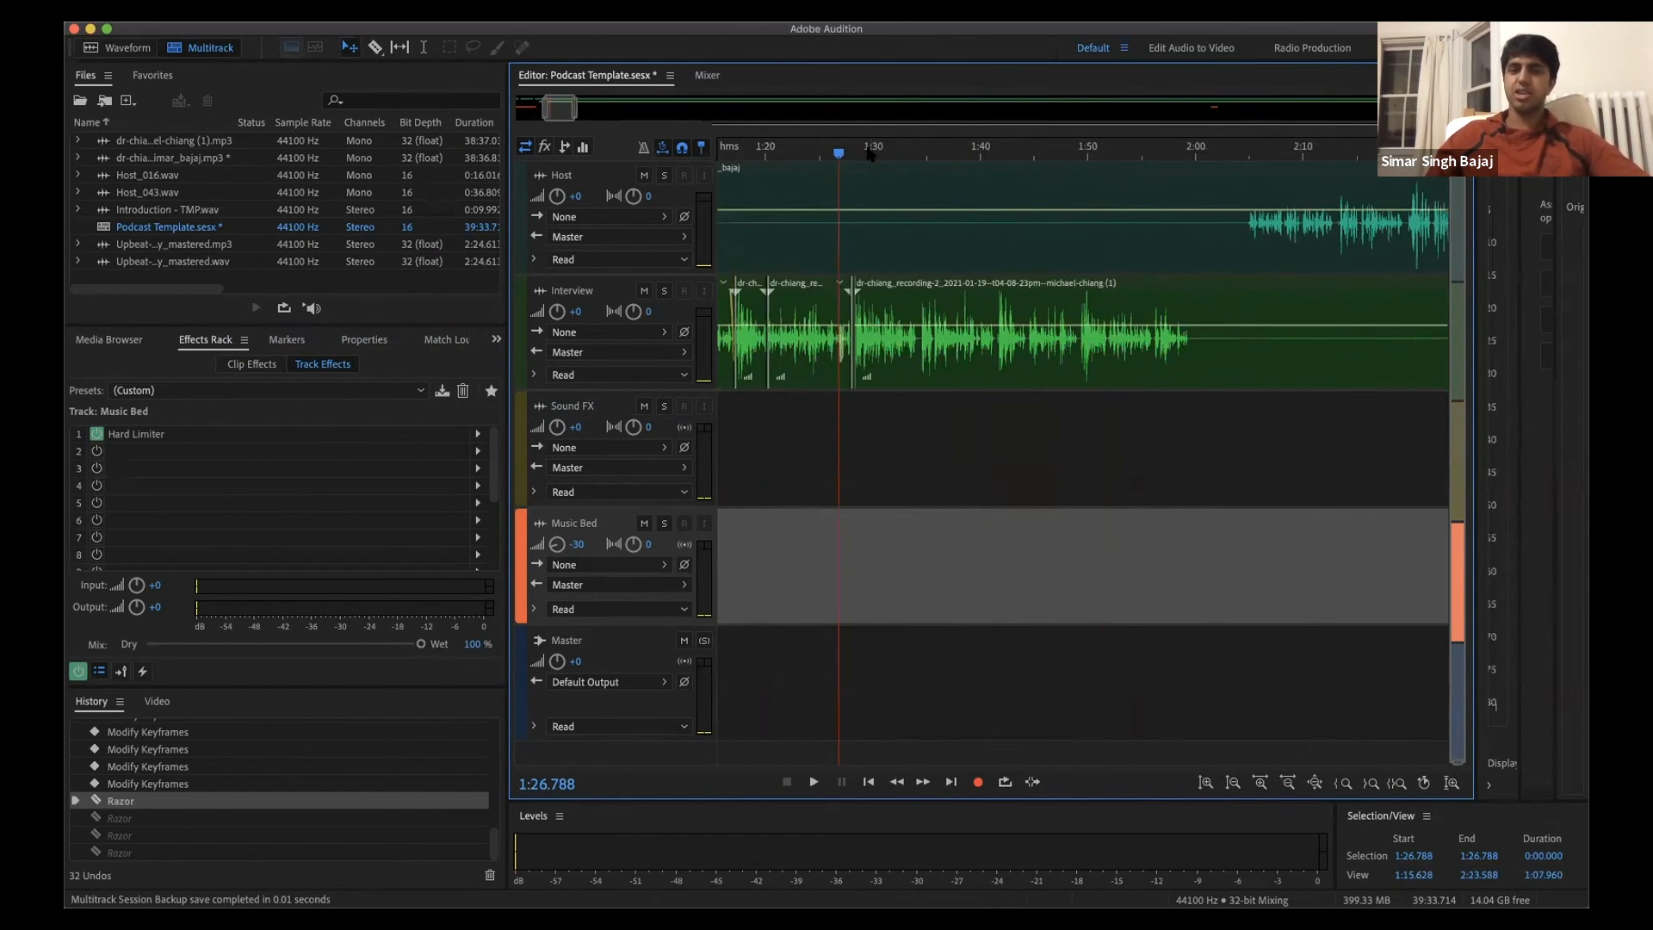
click(871, 154)
click(1151, 154)
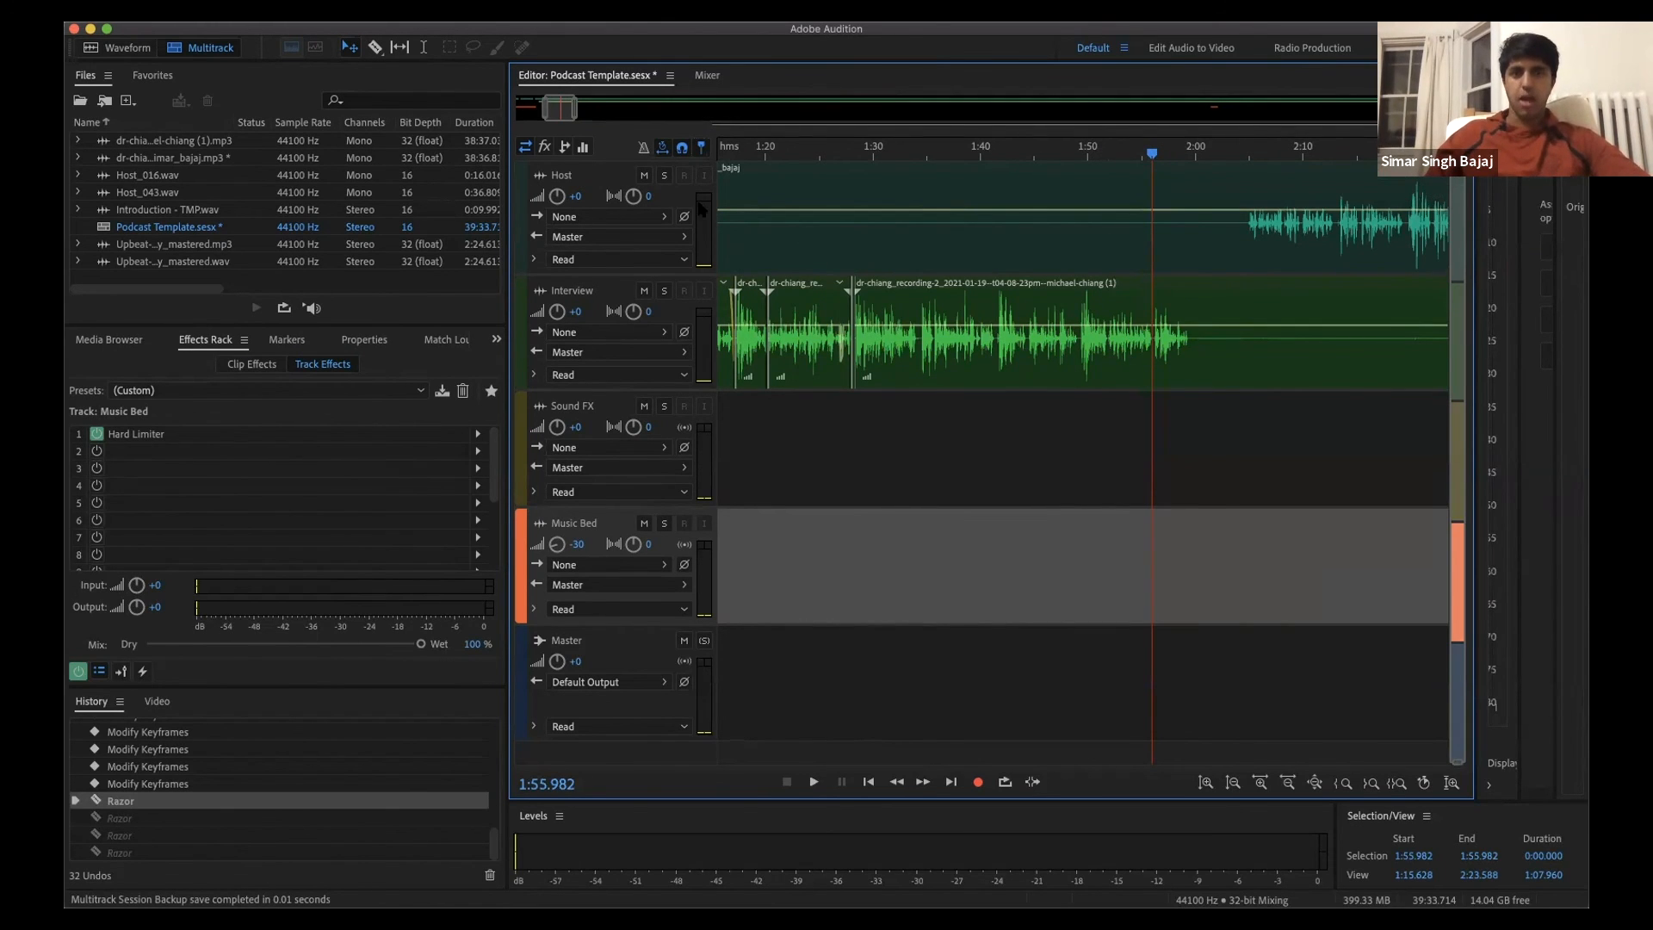
Step: Select the range from 1:57.670 to 2:00.000 on the Interview track's long guest clip with the Time Selection tool
click(128, 48)
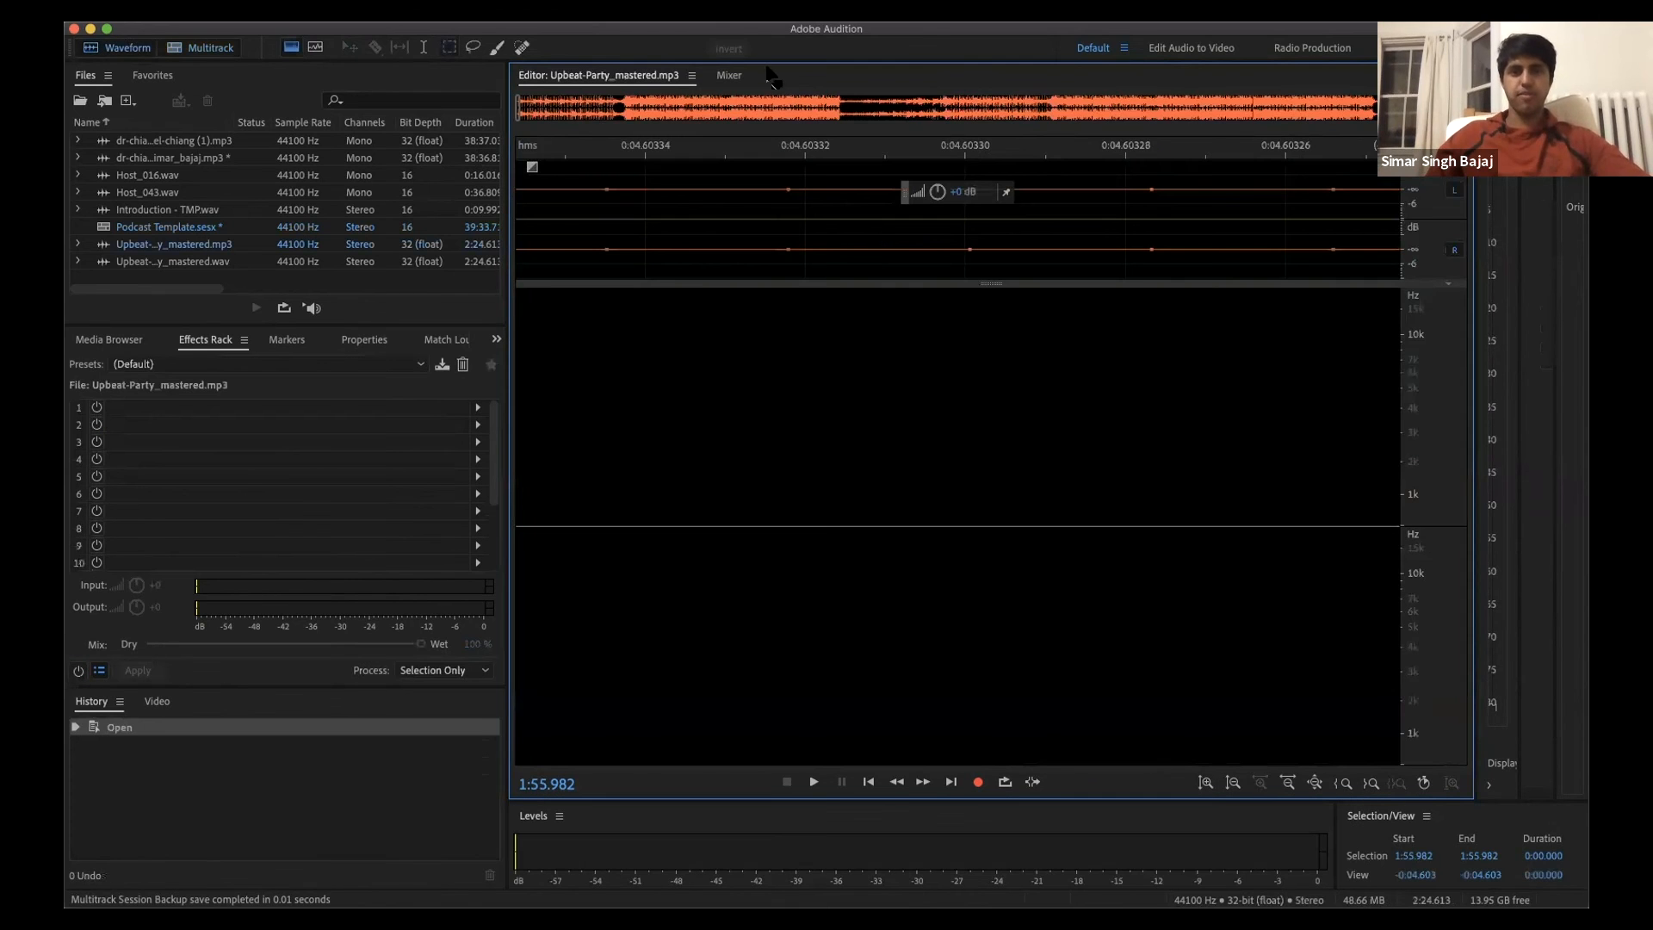
click(215, 48)
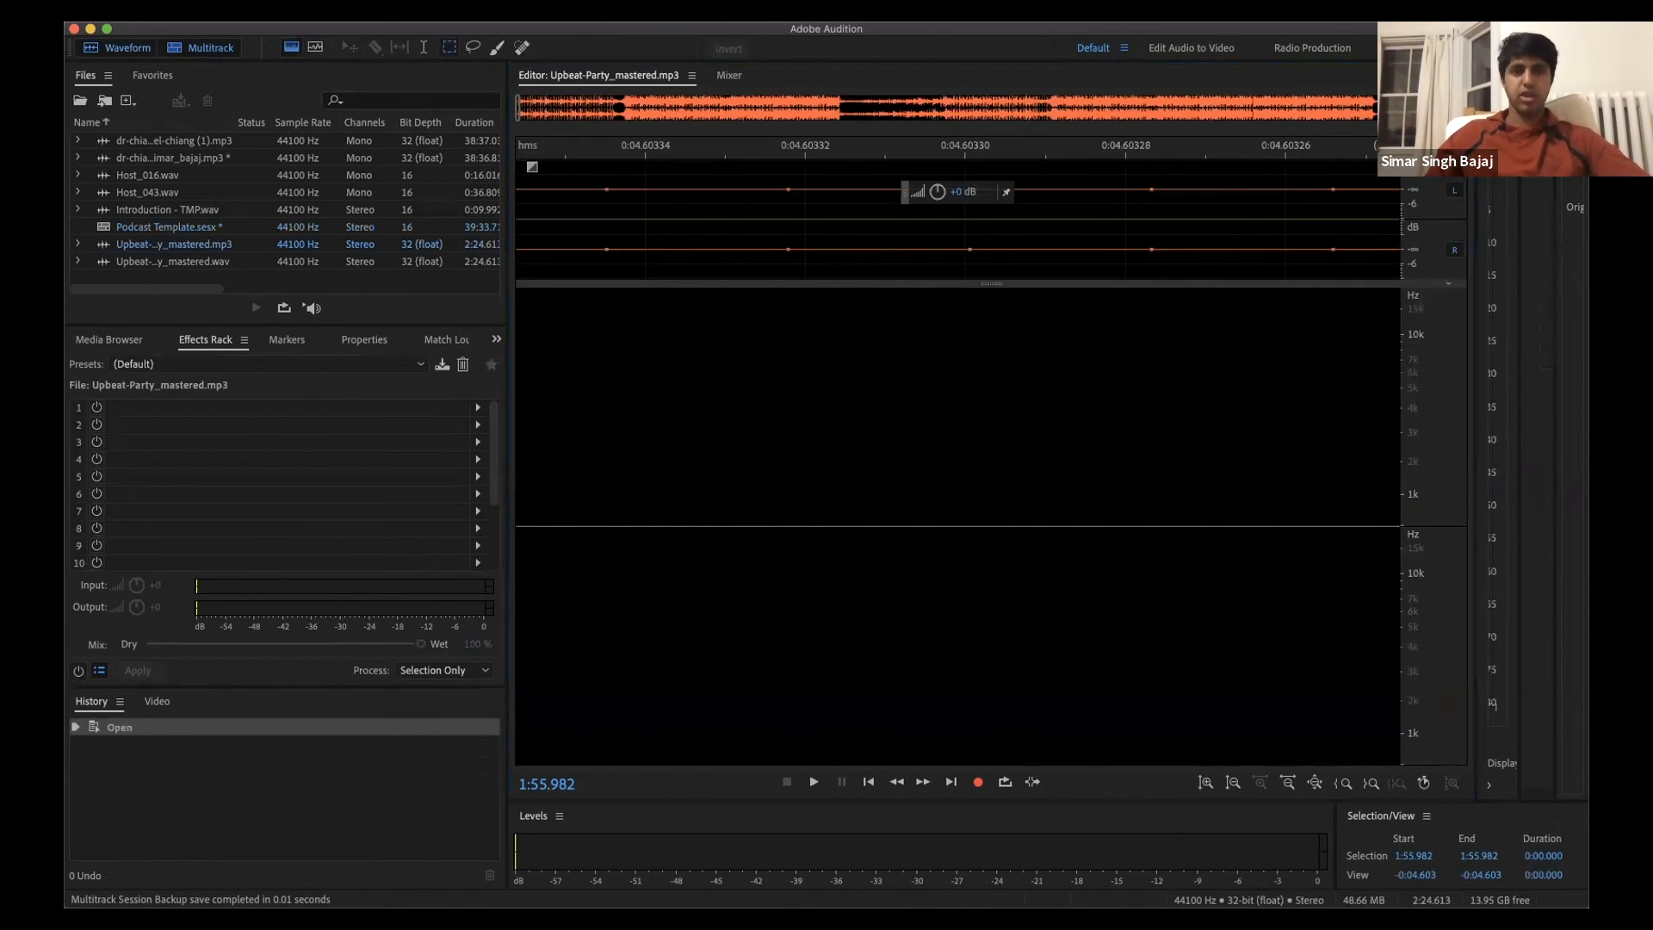
click(423, 46)
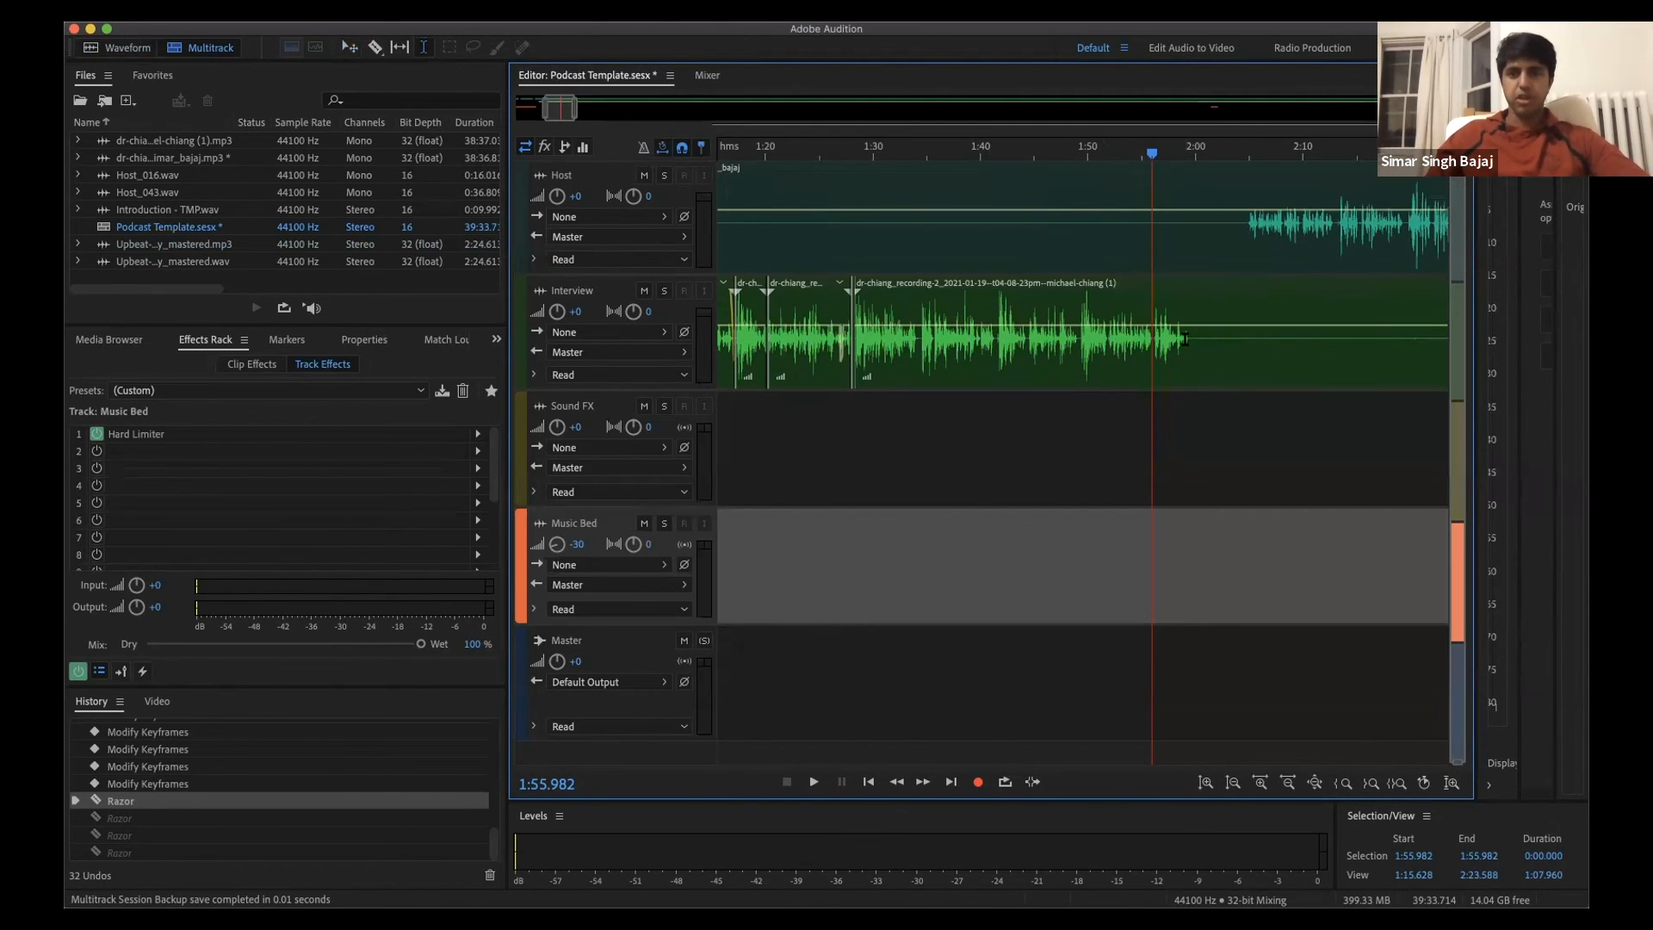
drag(1195, 340, 1172, 340)
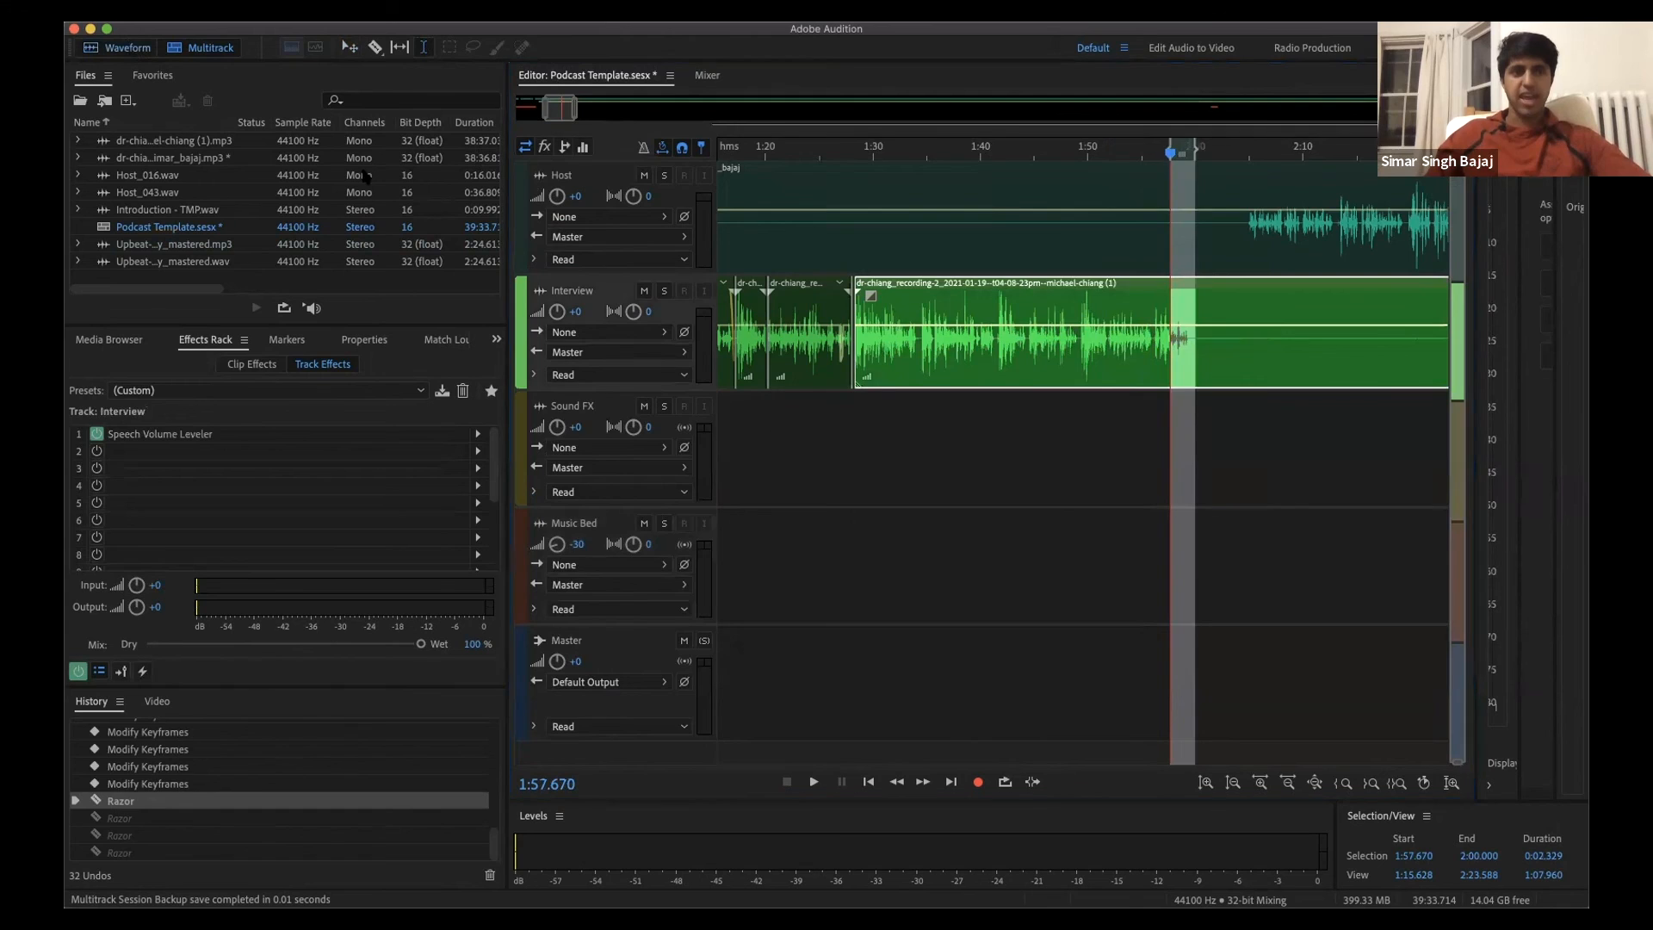
Step: Open the guest clip in the Waveform editor, examine the Amplitude and Compression and Filter and EQ effects, and return to the multitrack session
double_click(1167, 340)
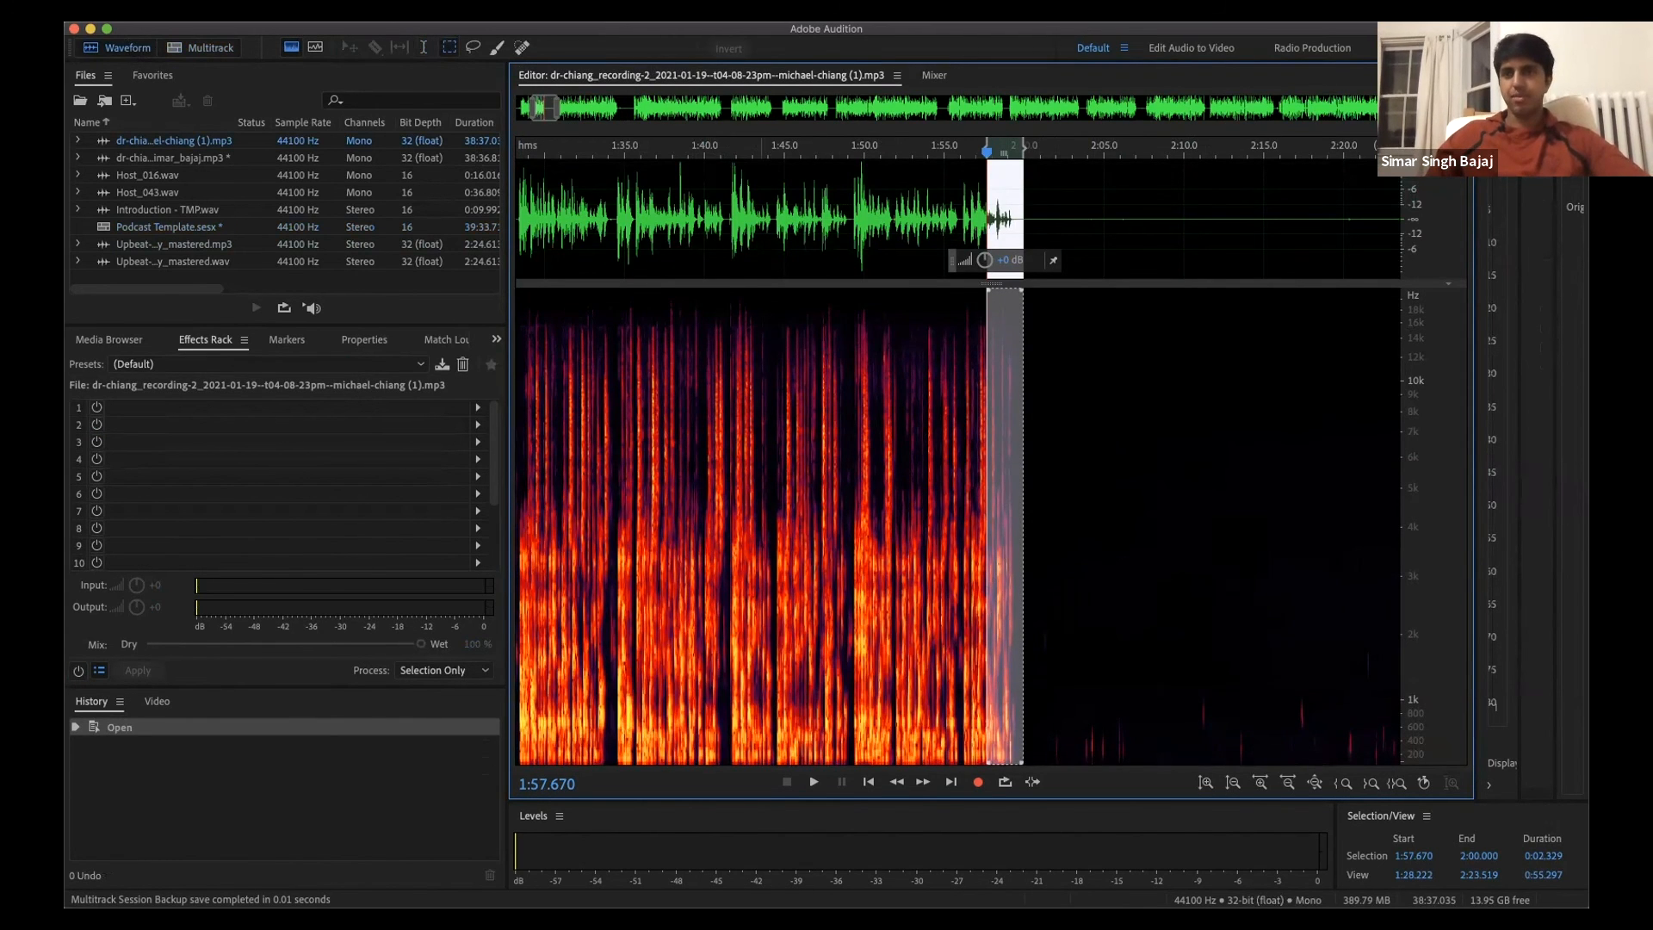
click(426, 11)
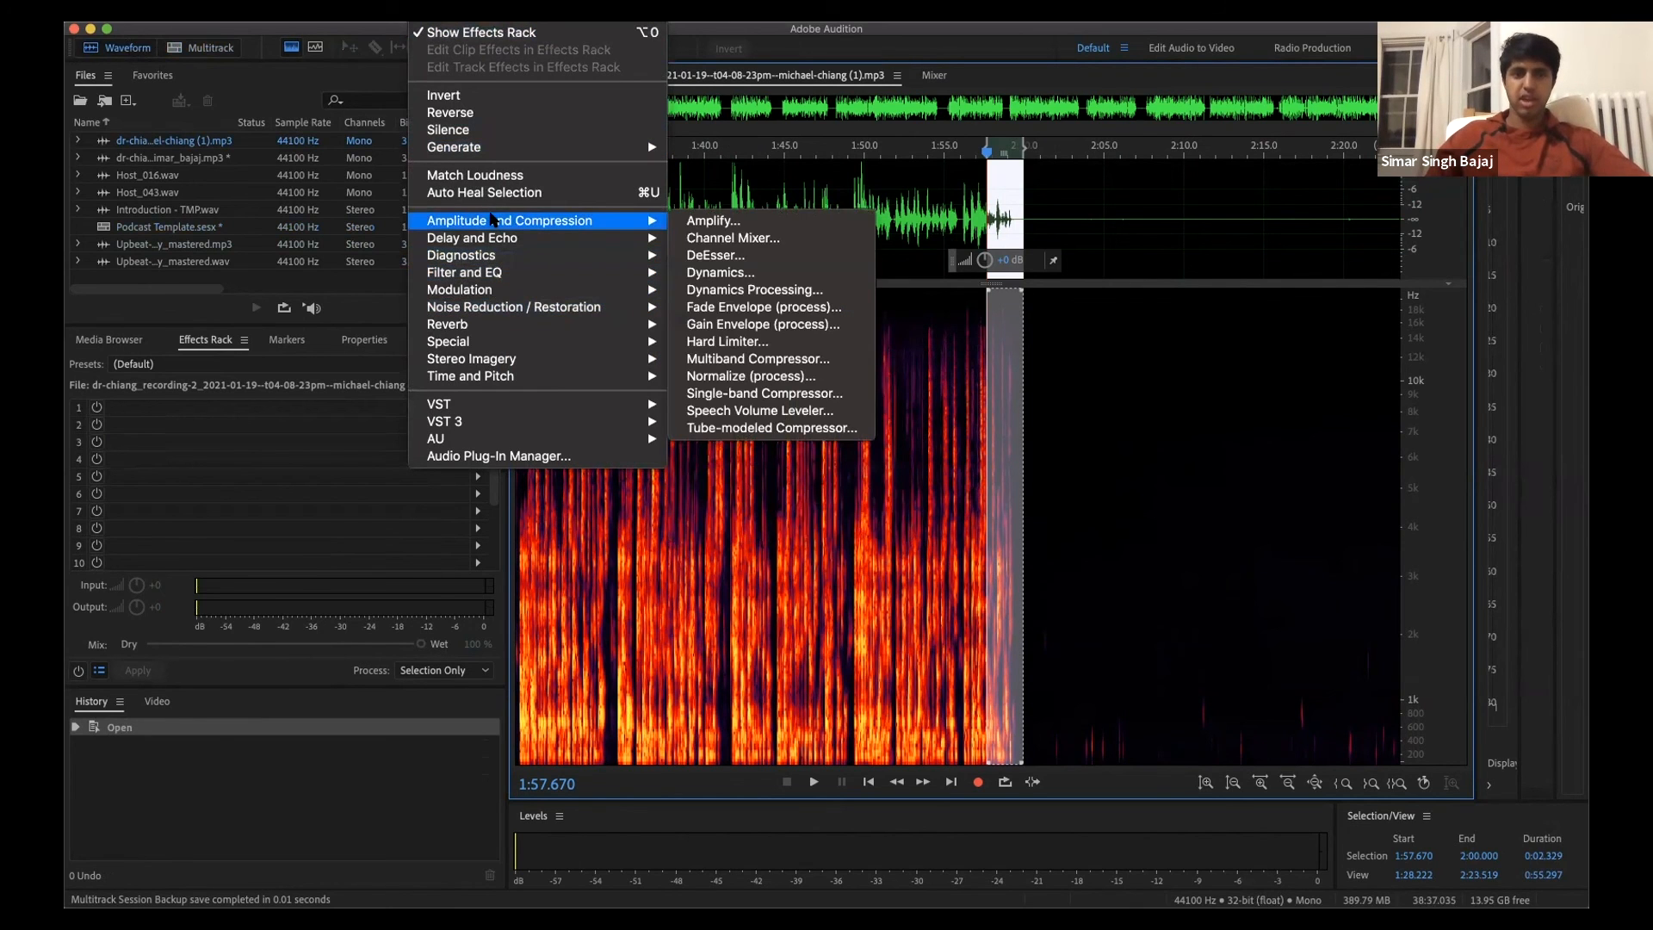
mouse_move(493, 264)
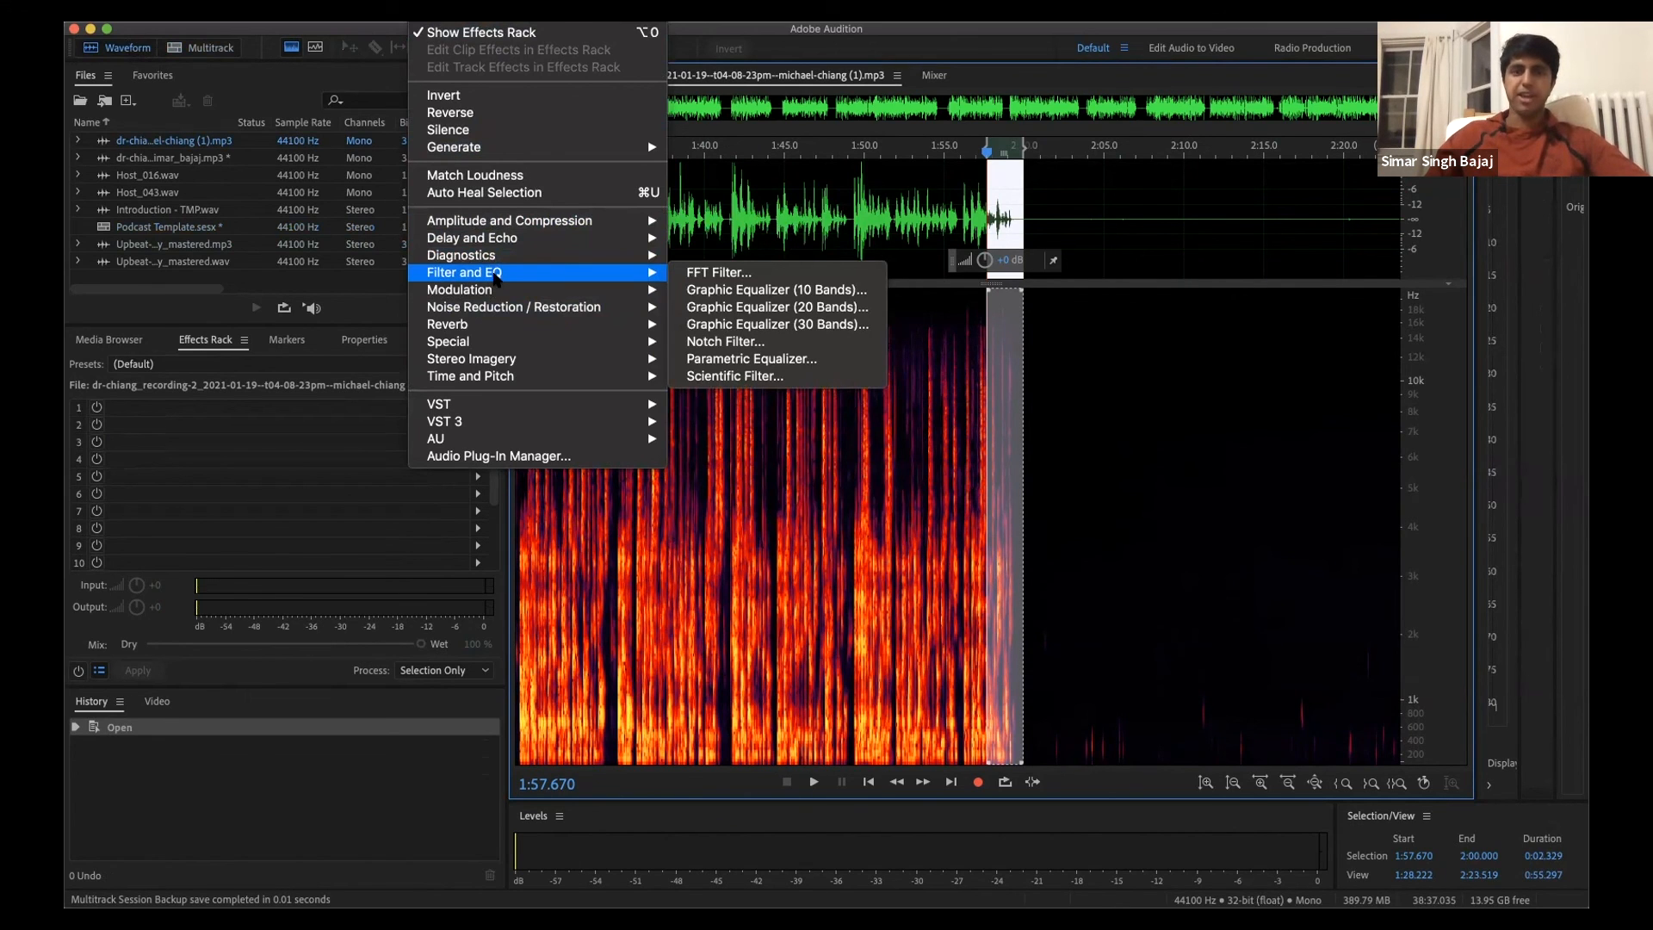
click(297, 227)
double_click(297, 226)
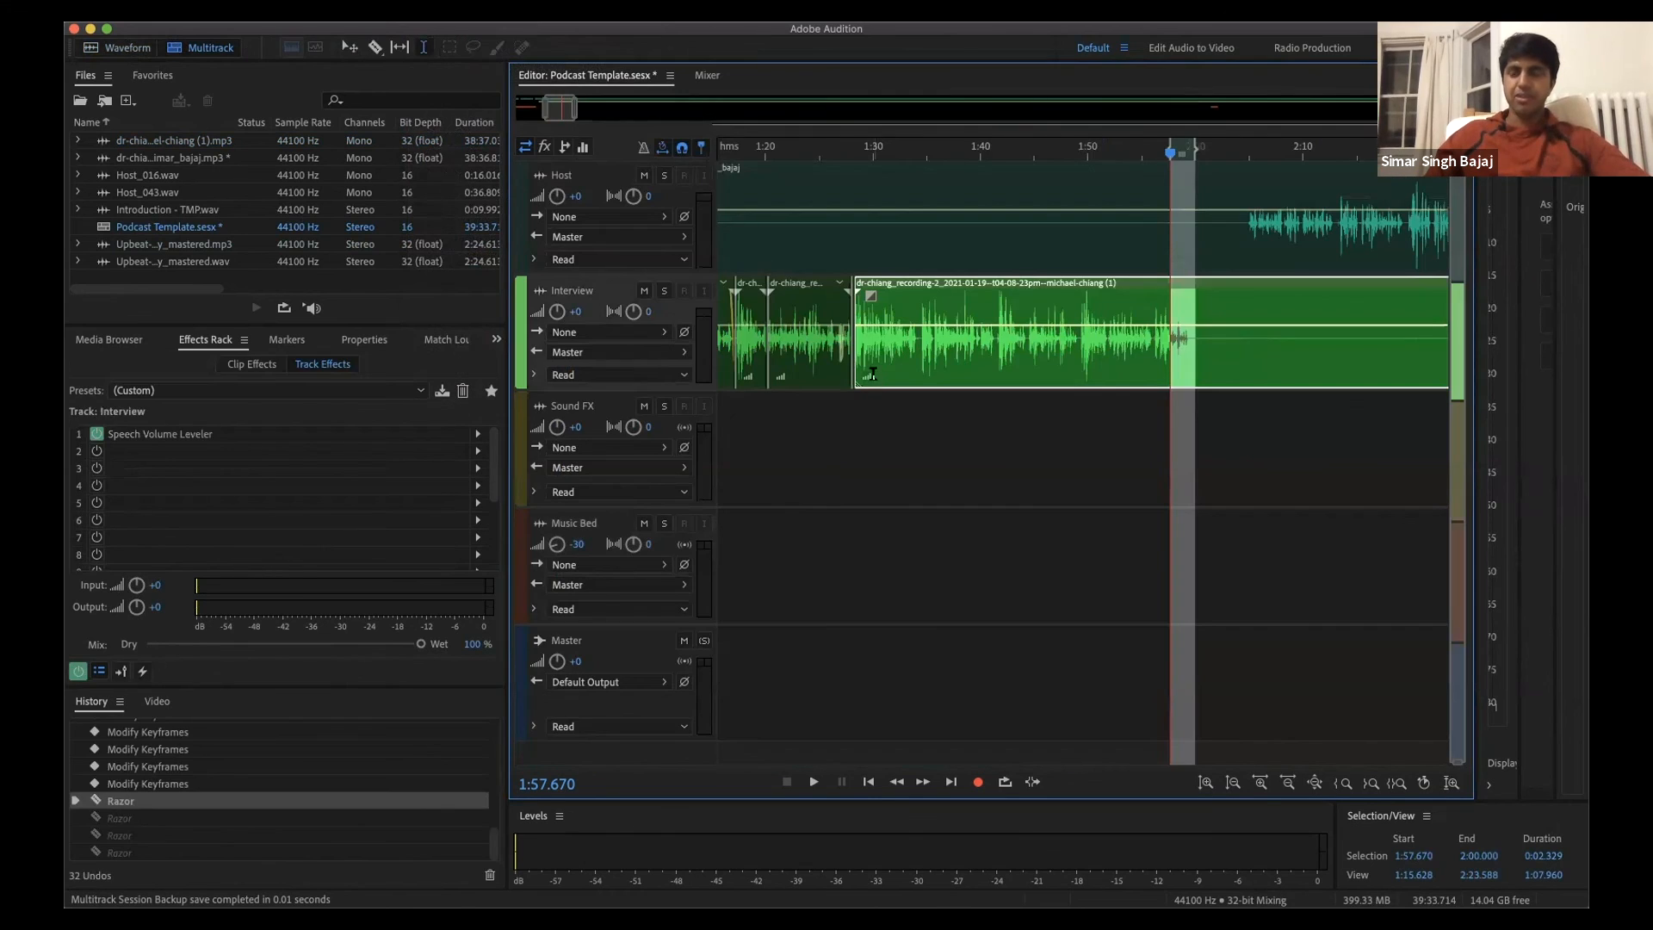